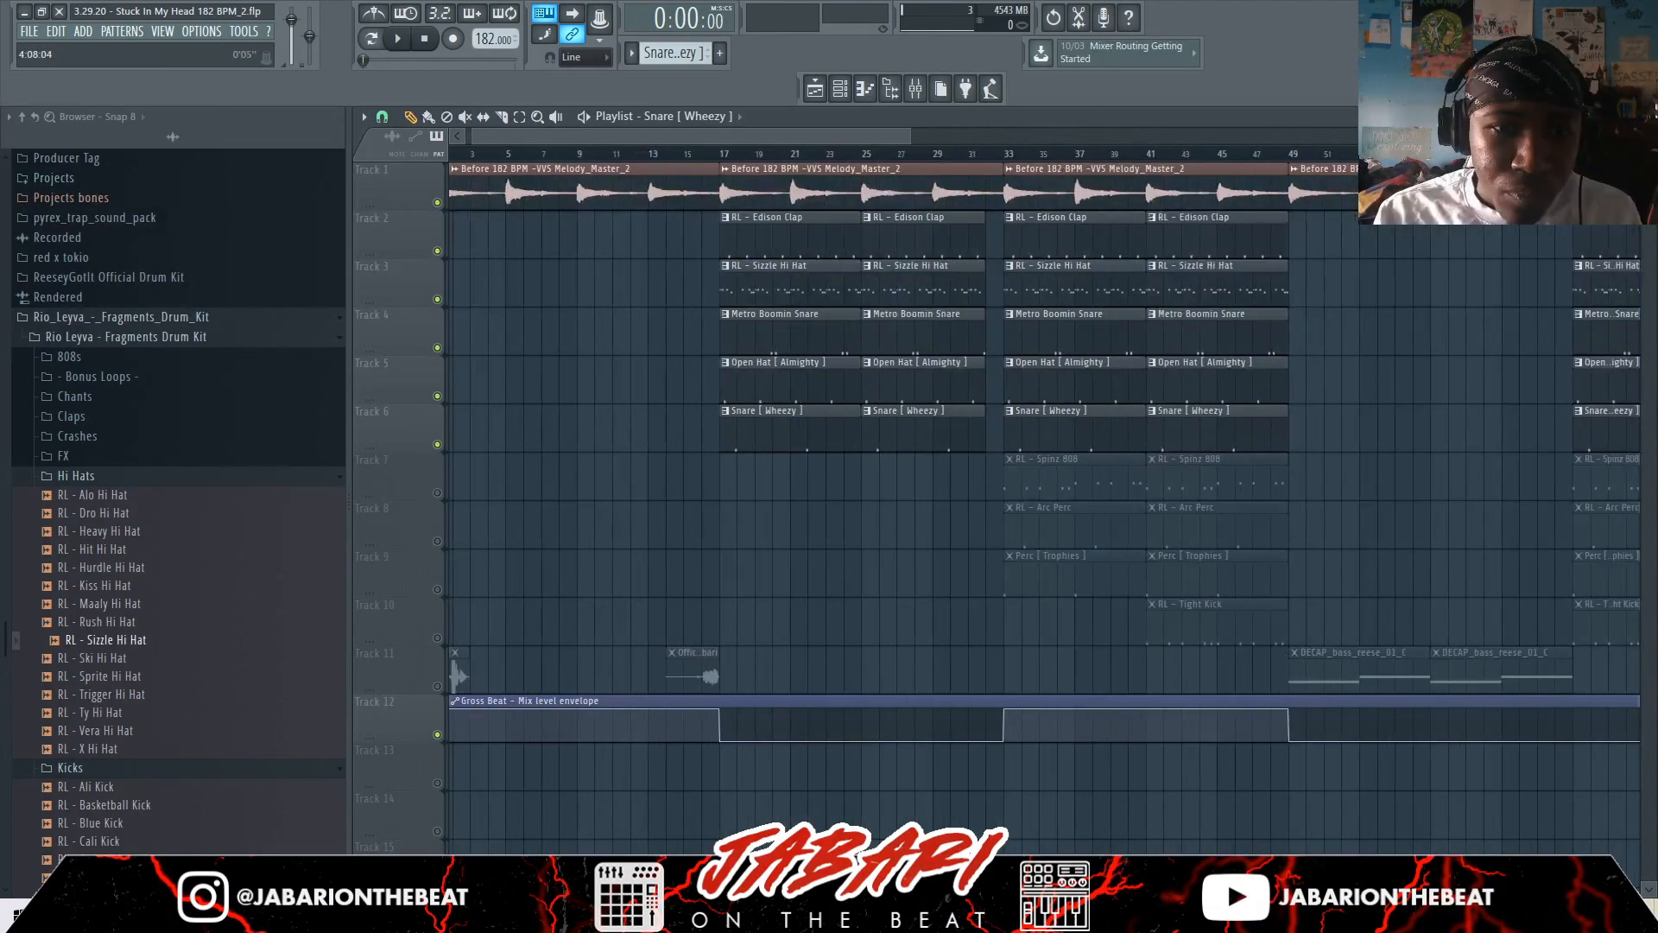
pyautogui.moveTo(918, 135); pyautogui.dragTo(905, 136)
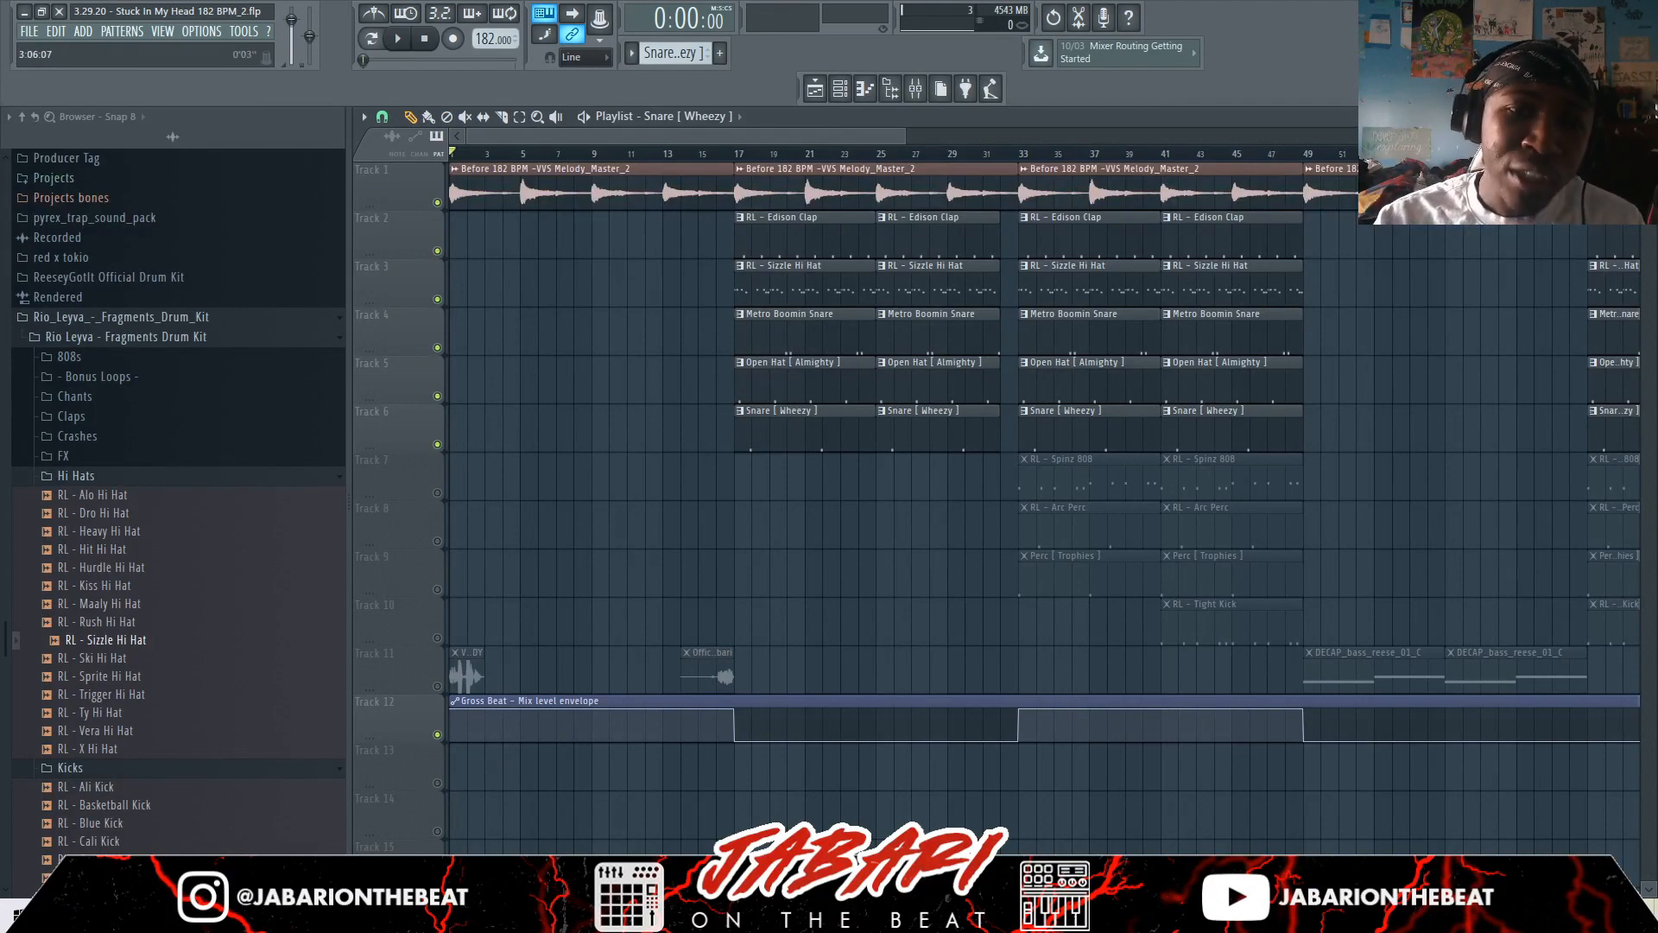
pyautogui.scroll(-4, 518, 250)
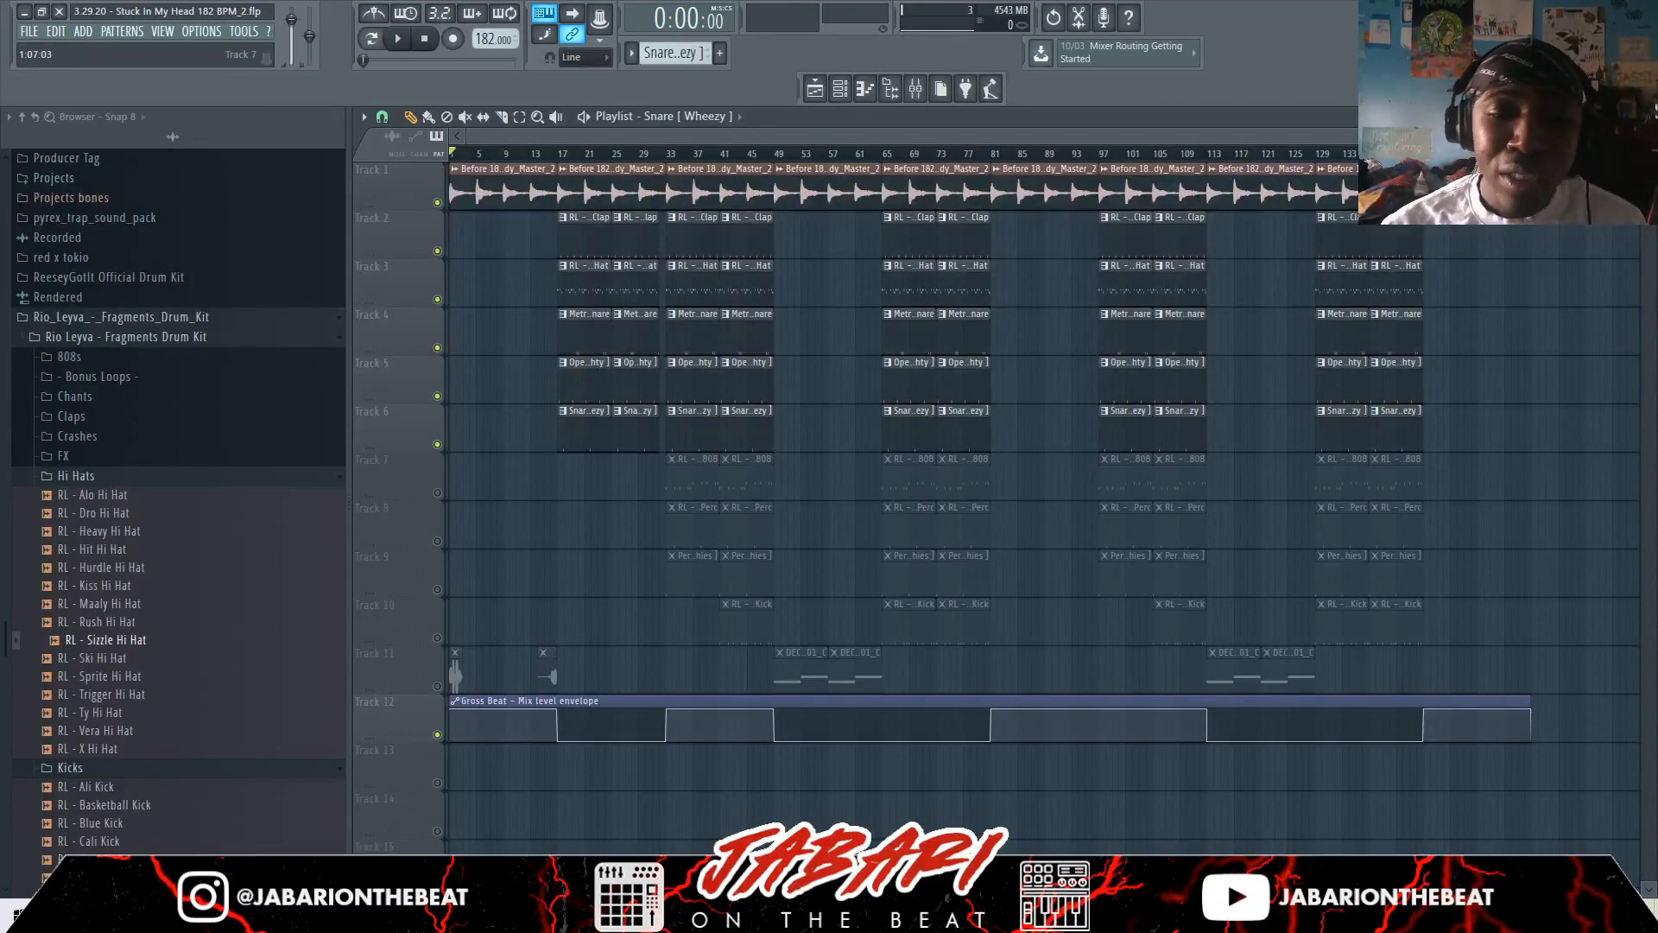
pyautogui.scroll(4, 527, 154)
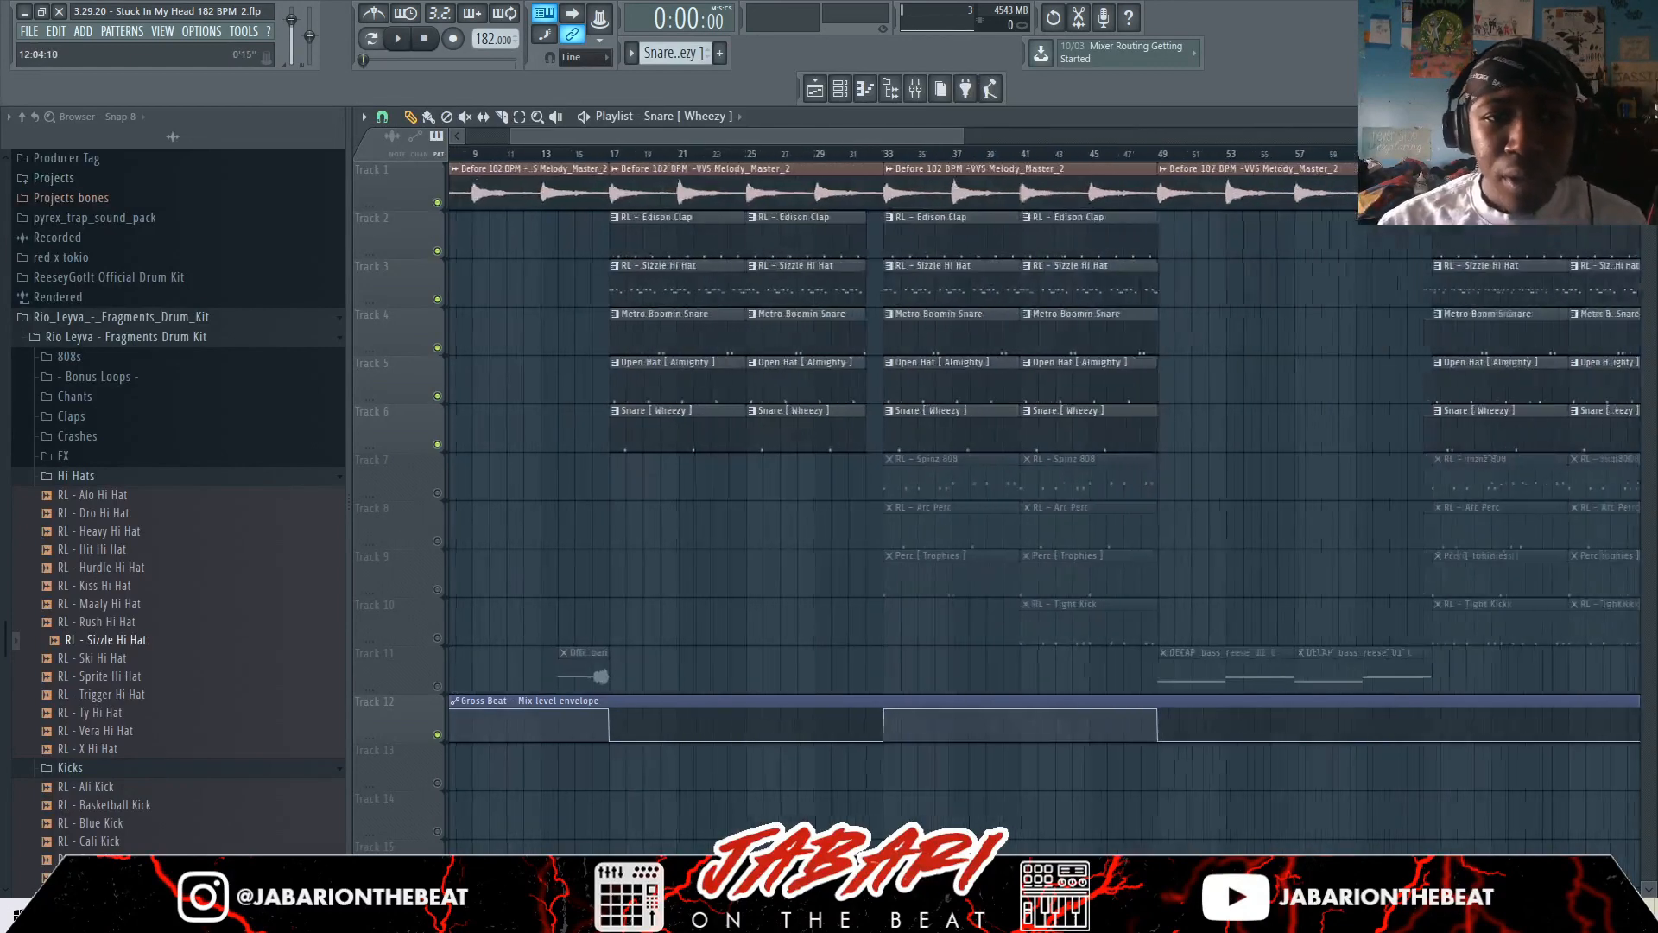
pyautogui.moveTo(528, 136); pyautogui.dragTo(484, 136)
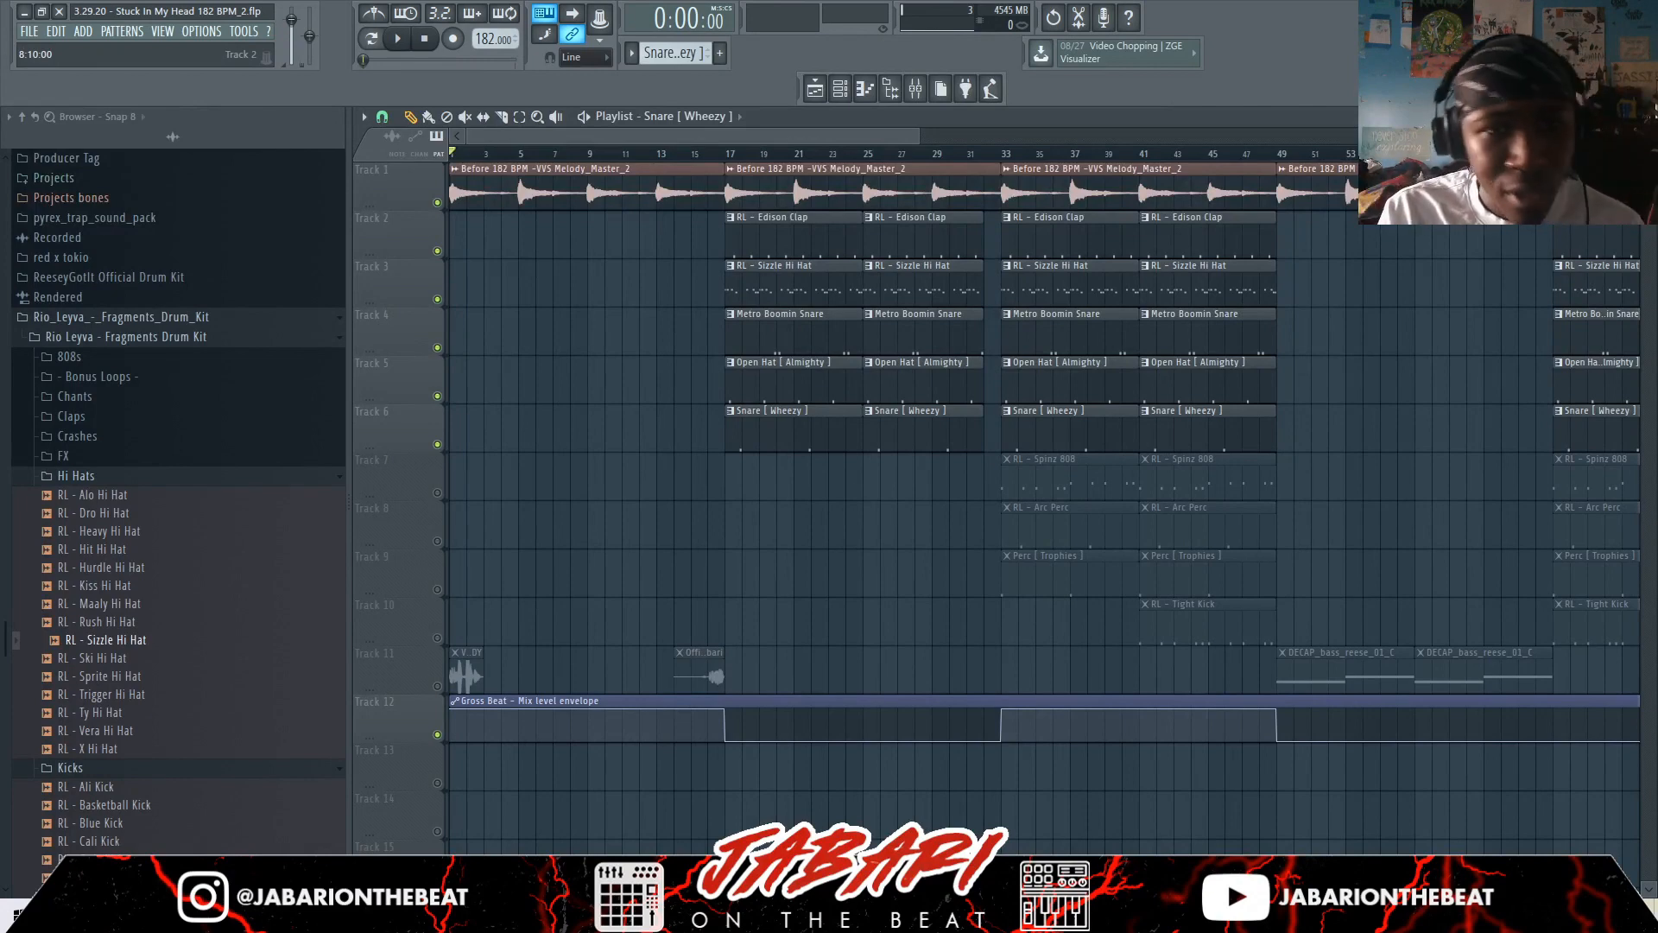
# Set the playlist's playback position to bar 17, where the drum patterns begin
pyautogui.scroll(1, 568, 154)
pyautogui.click(567, 154)
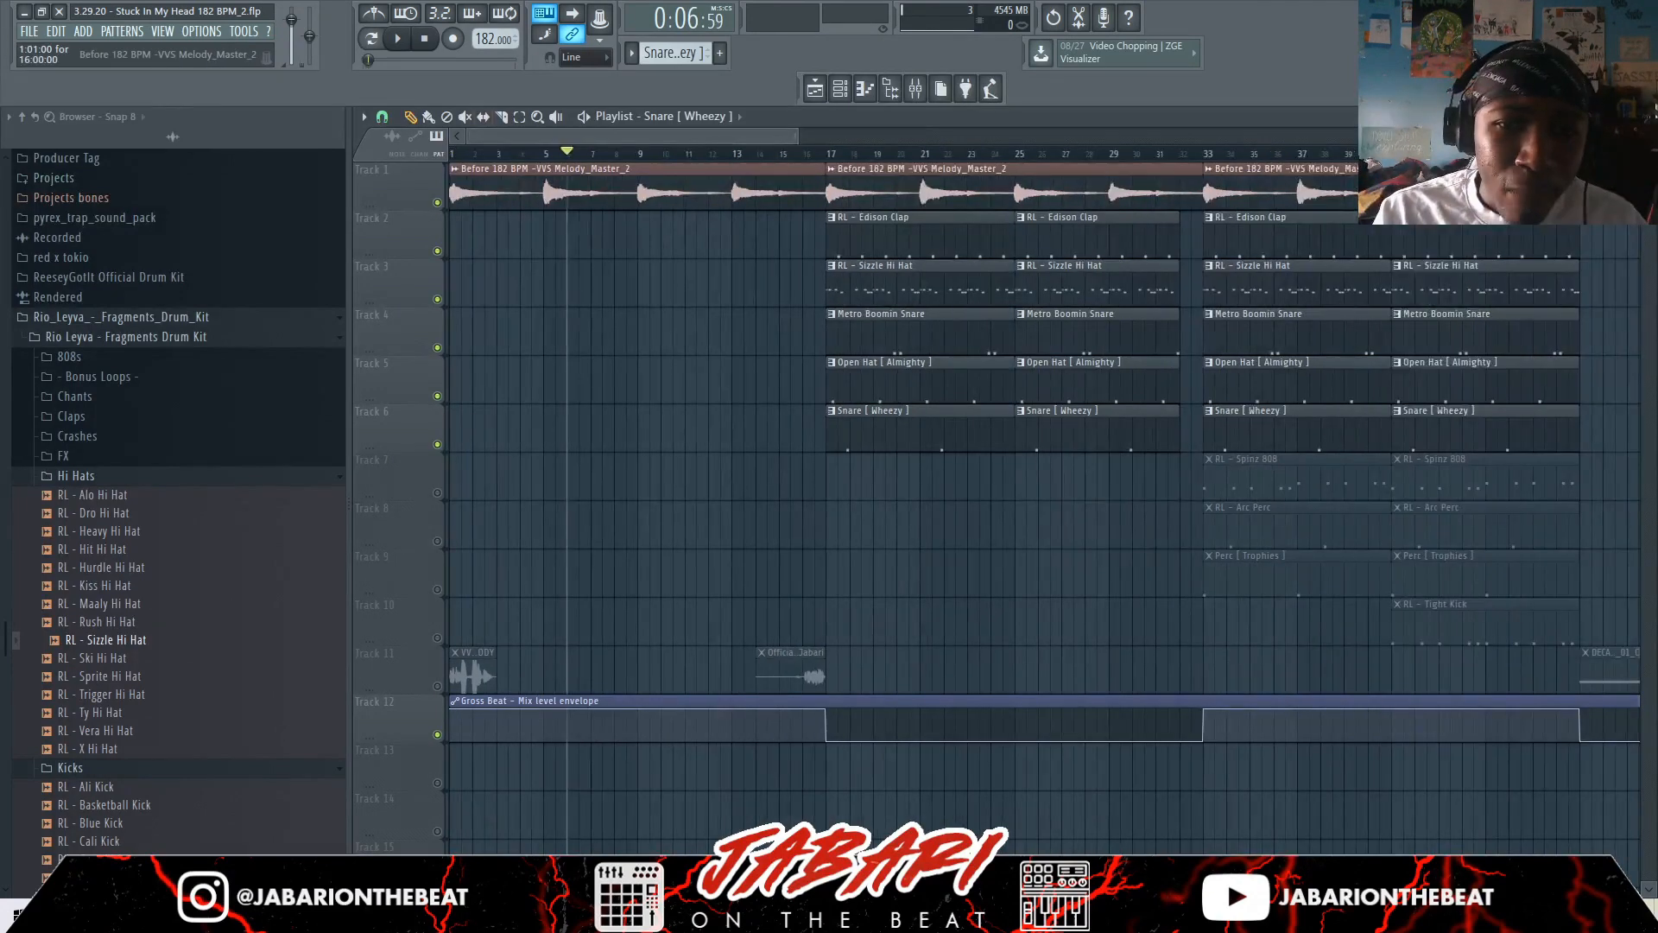
pyautogui.click(838, 153)
pyautogui.click(826, 154)
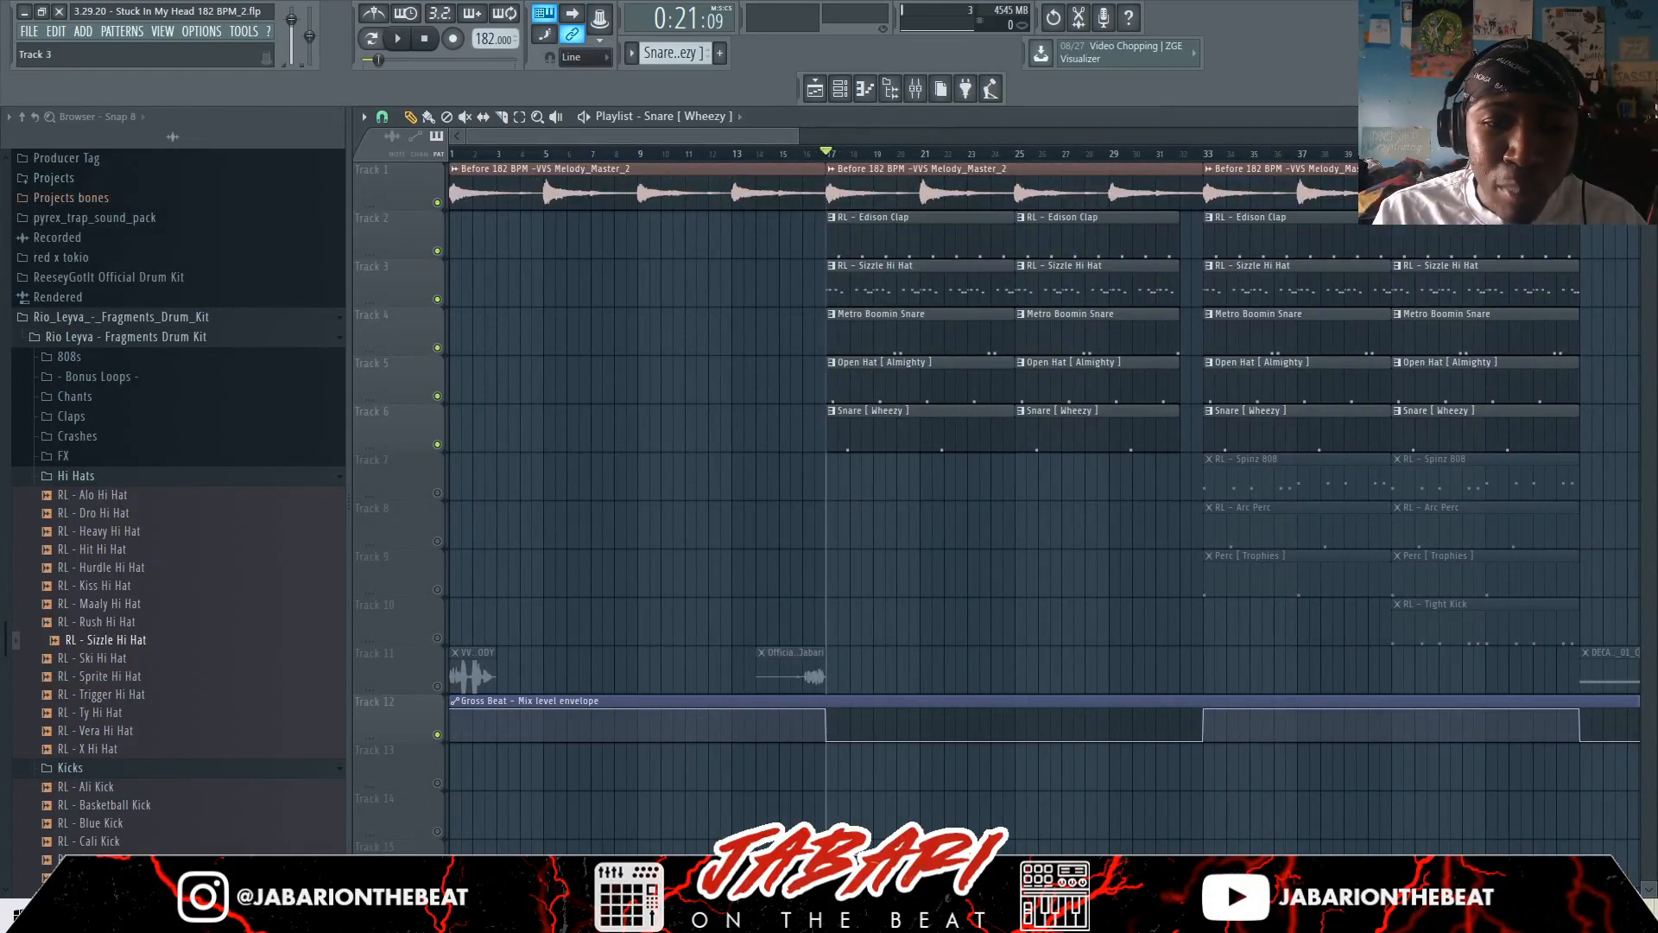
# Mute the clap, hi-hat, Metro Boomin snare, open hat and Wheezy snare tracks (Track 2 to Track 6)
pyautogui.click(438, 251)
pyautogui.click(438, 300)
pyautogui.click(437, 347)
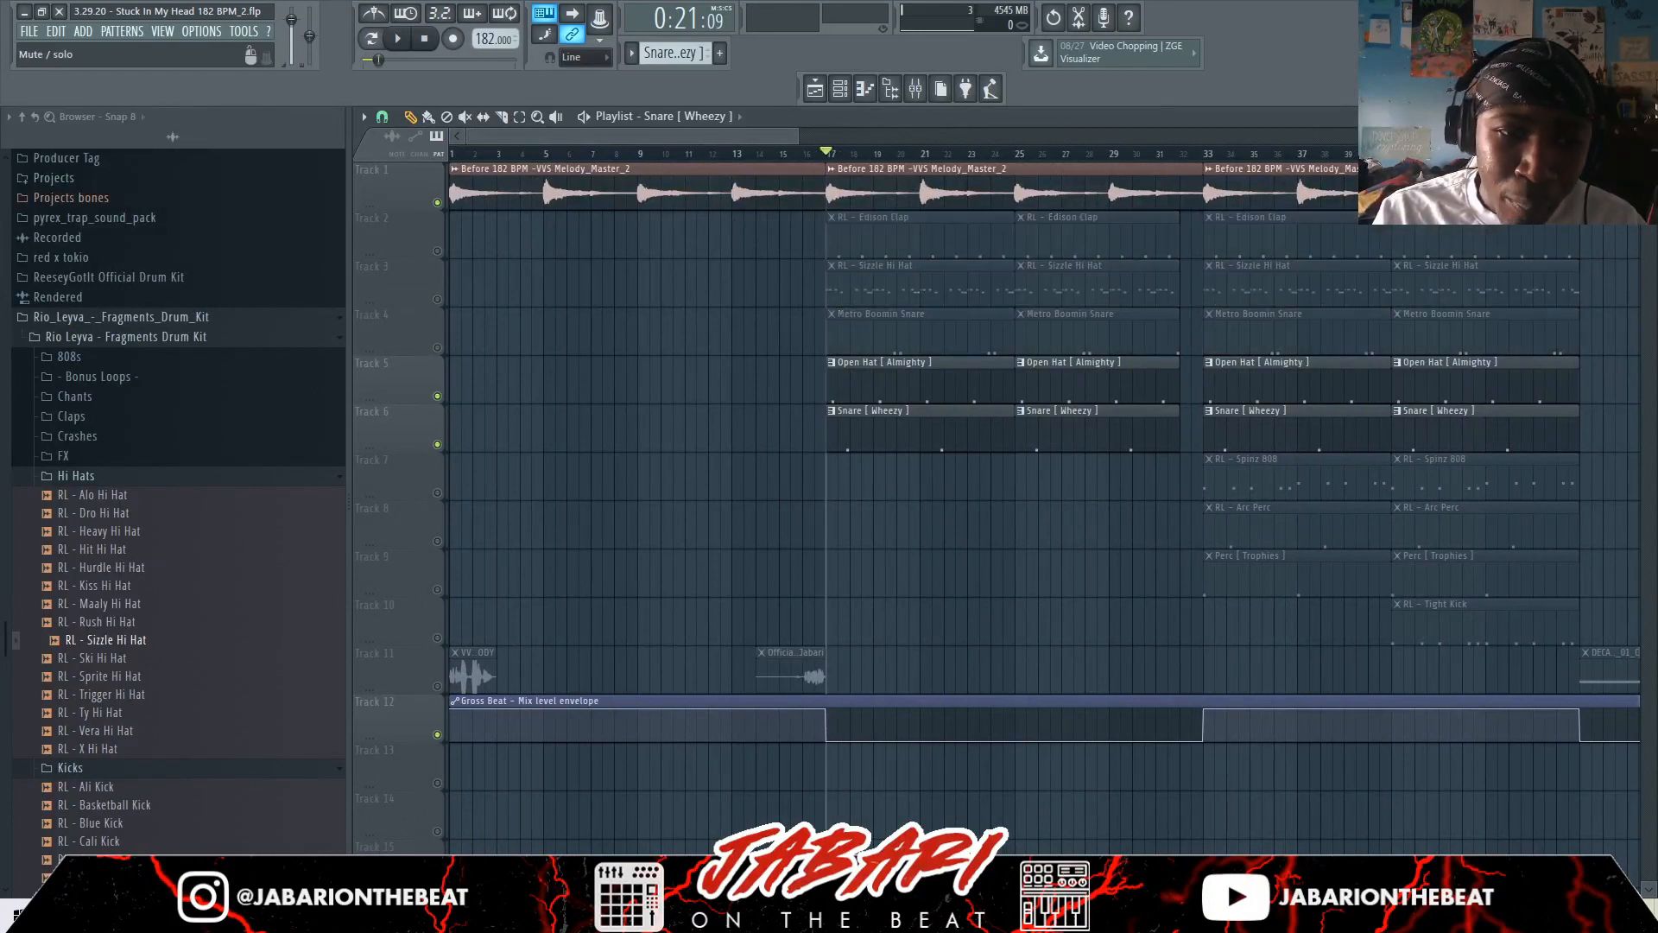
pyautogui.click(437, 396)
pyautogui.click(437, 444)
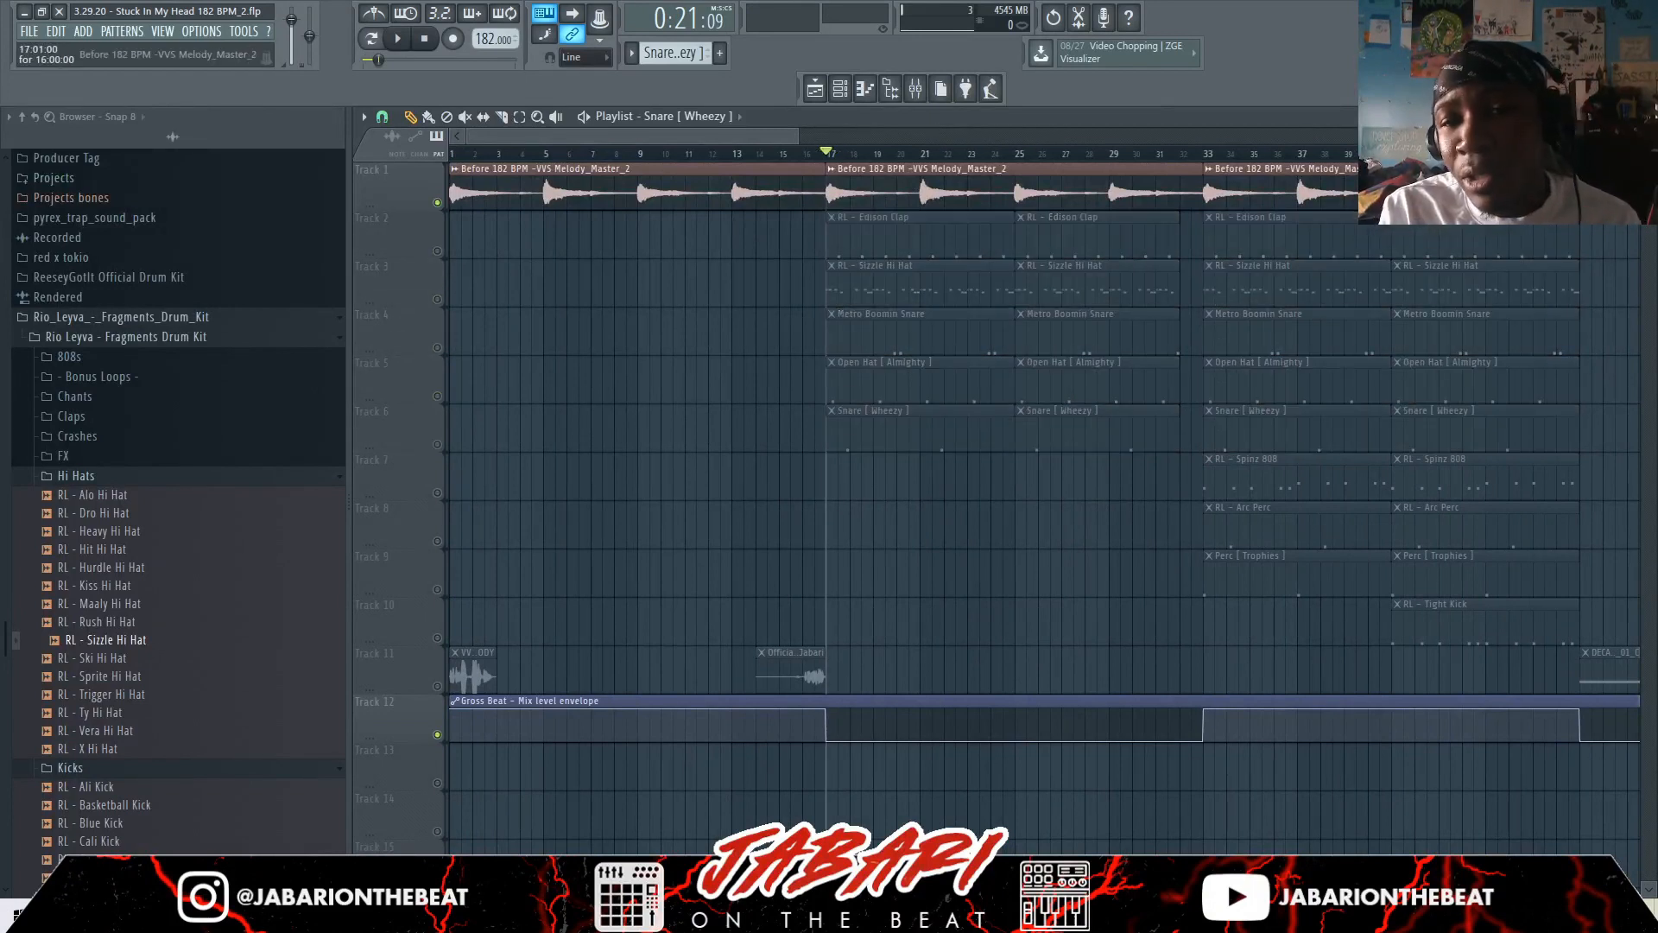
# Play the original melody on its own from bar 17, then stop playback
pyautogui.press('space')
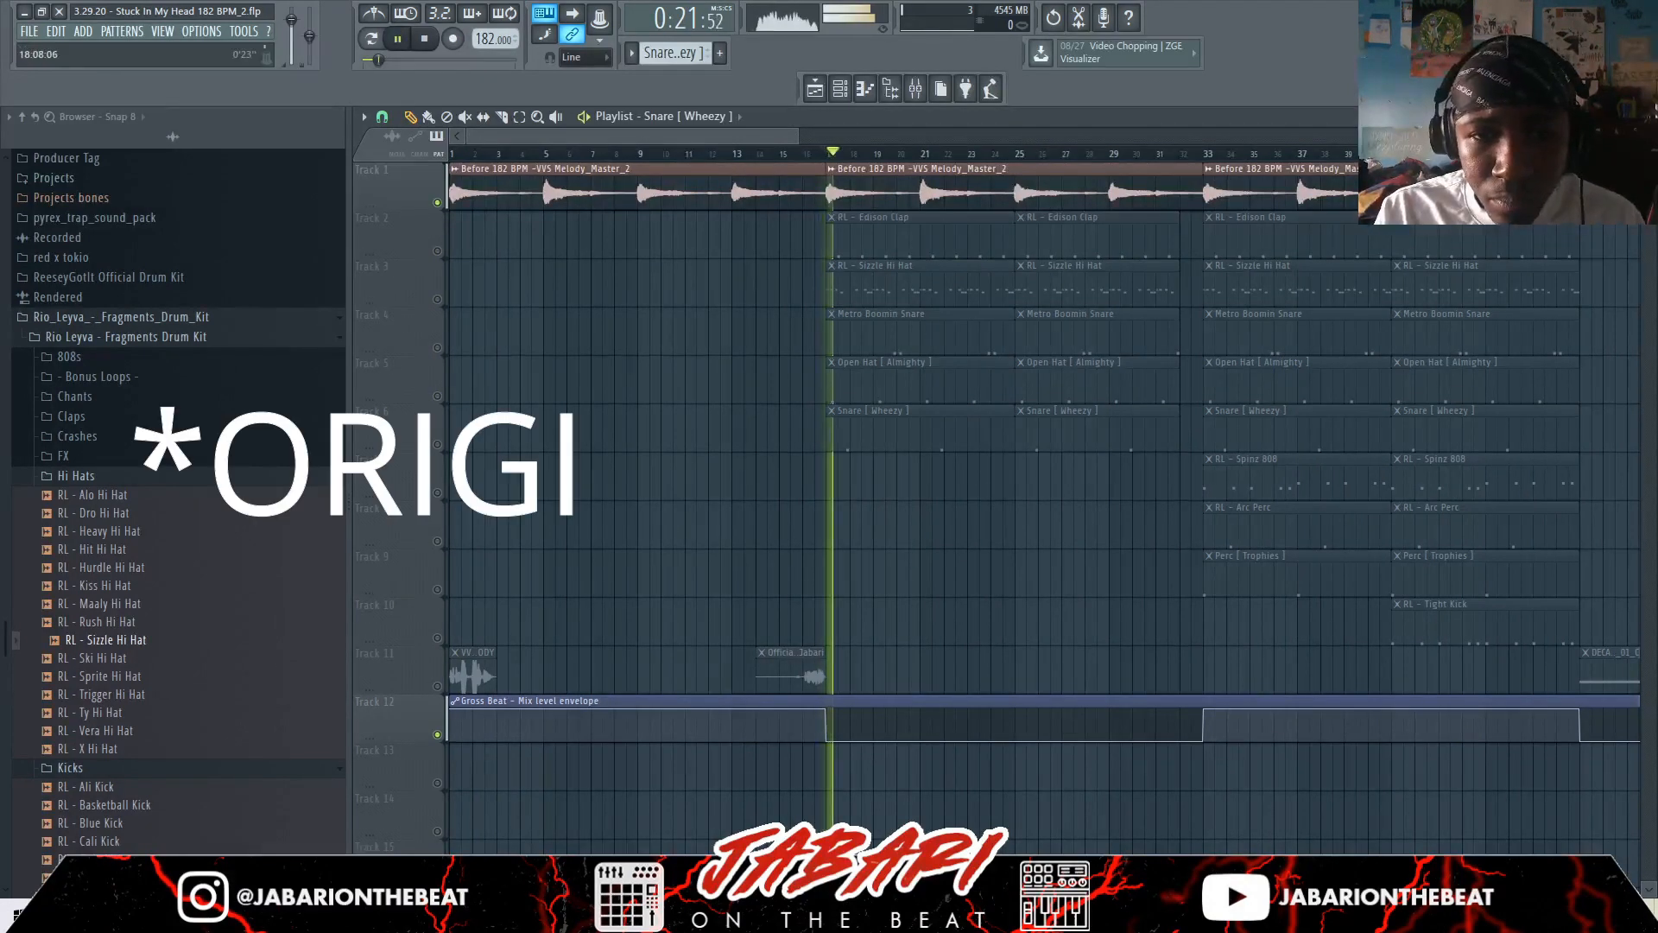
pyautogui.scroll(-2, 864, 185)
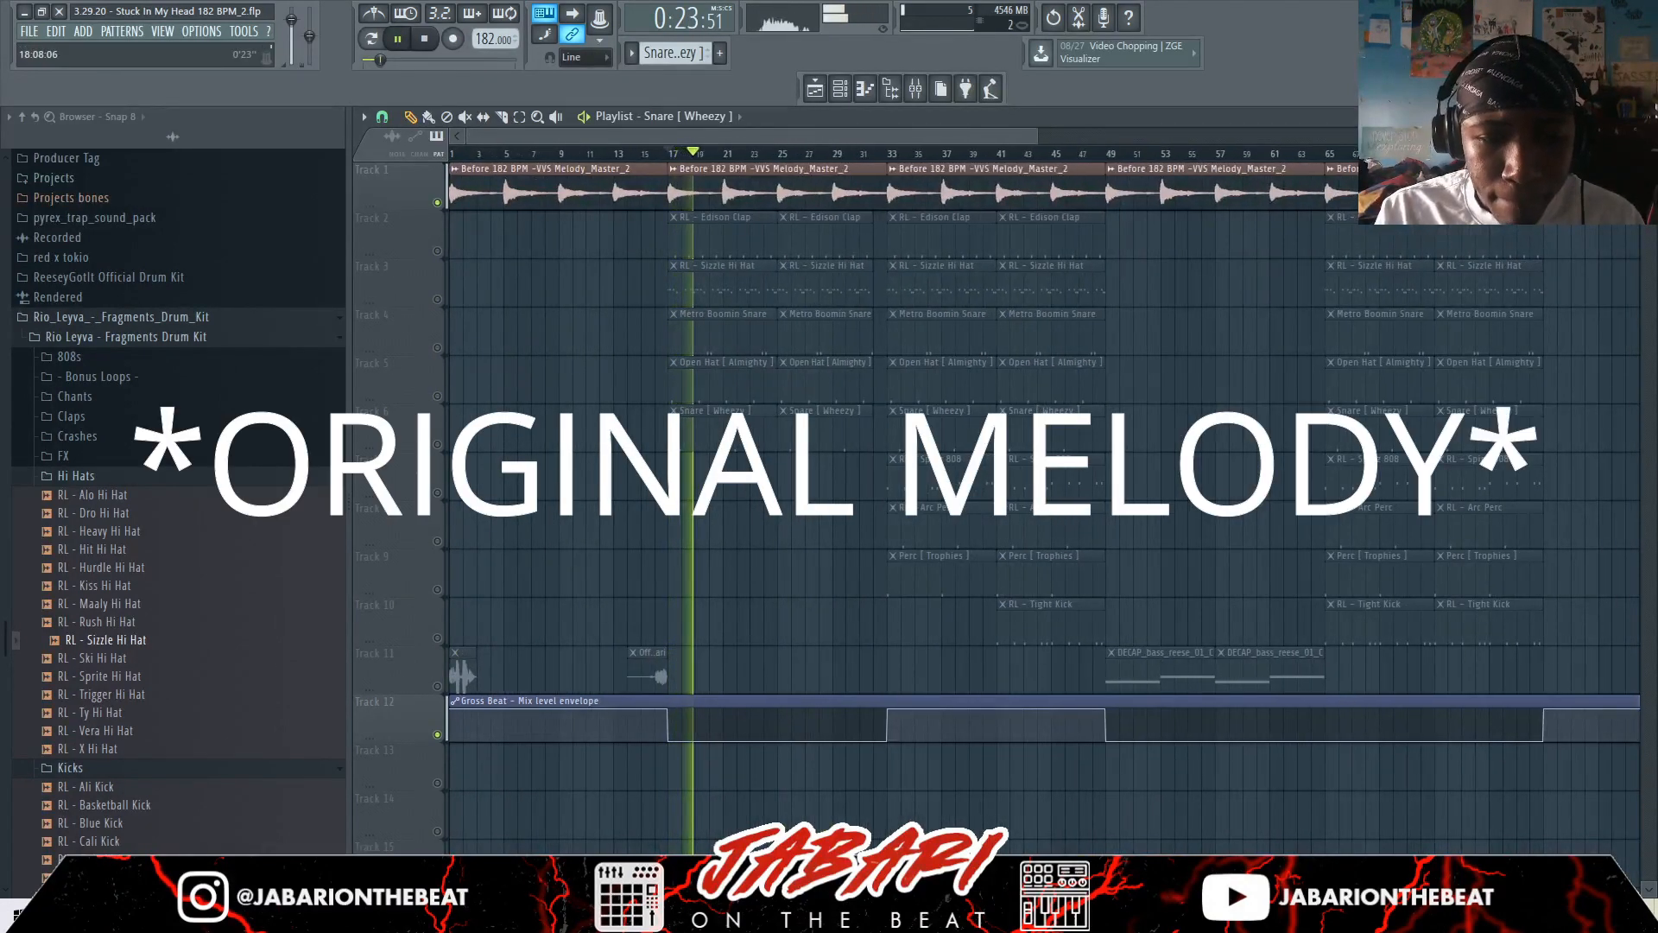
pyautogui.scroll(2, 864, 185)
pyautogui.scroll(-2, 594, 484)
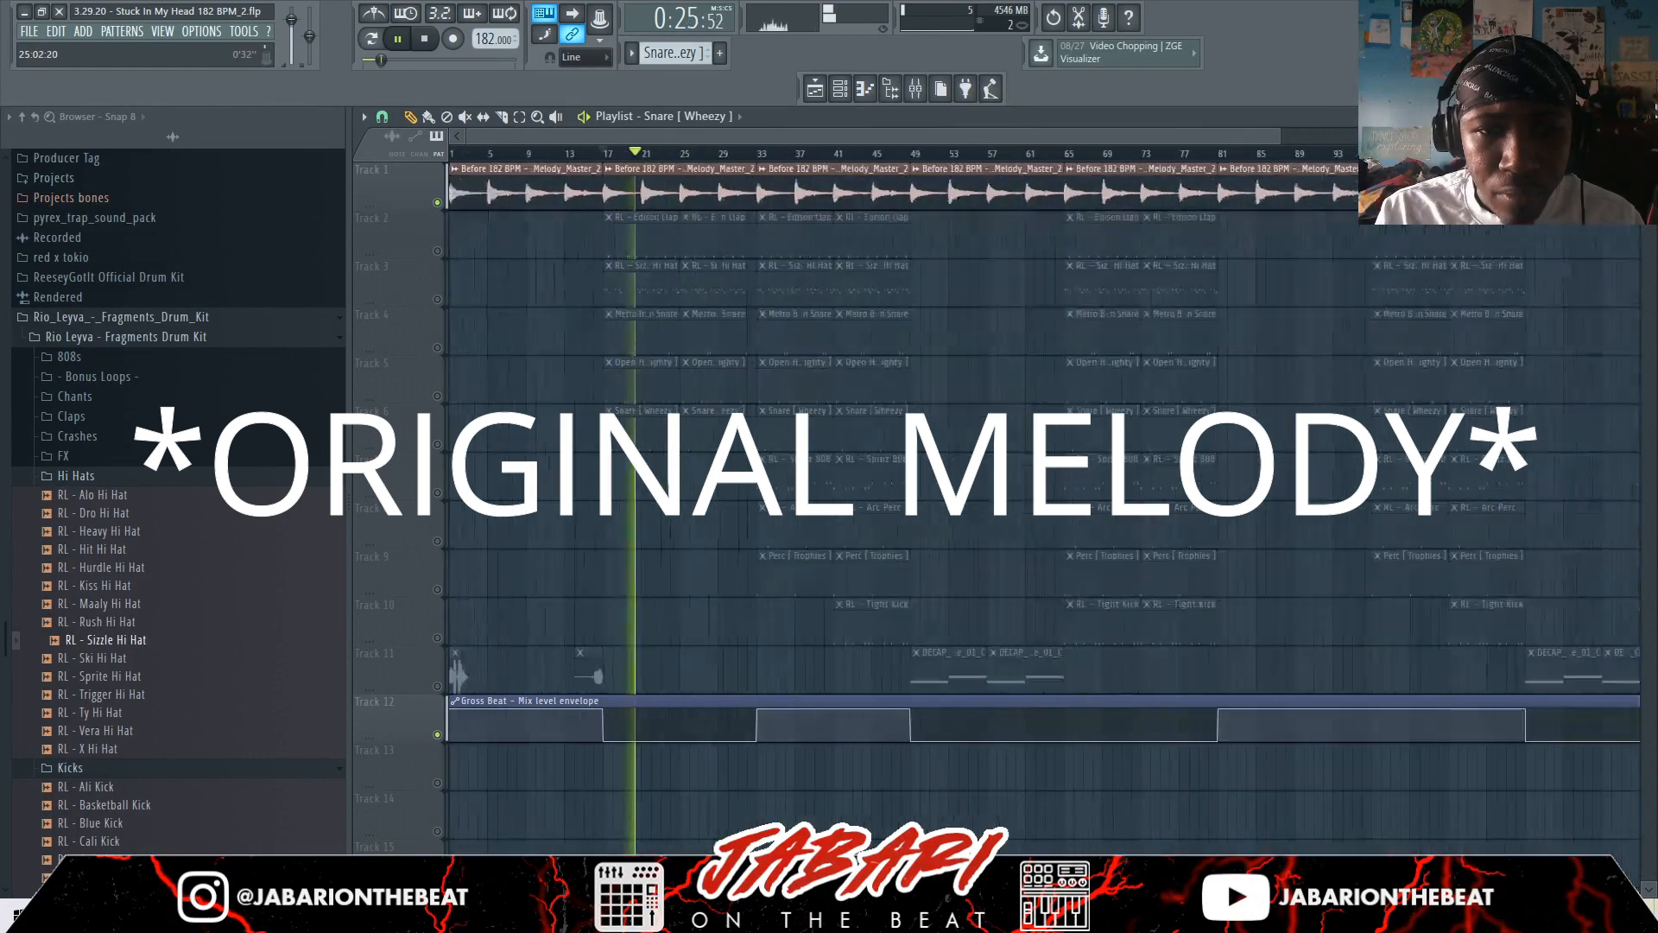
pyautogui.scroll(2, 594, 484)
pyautogui.hscroll(-2, 597, 484)
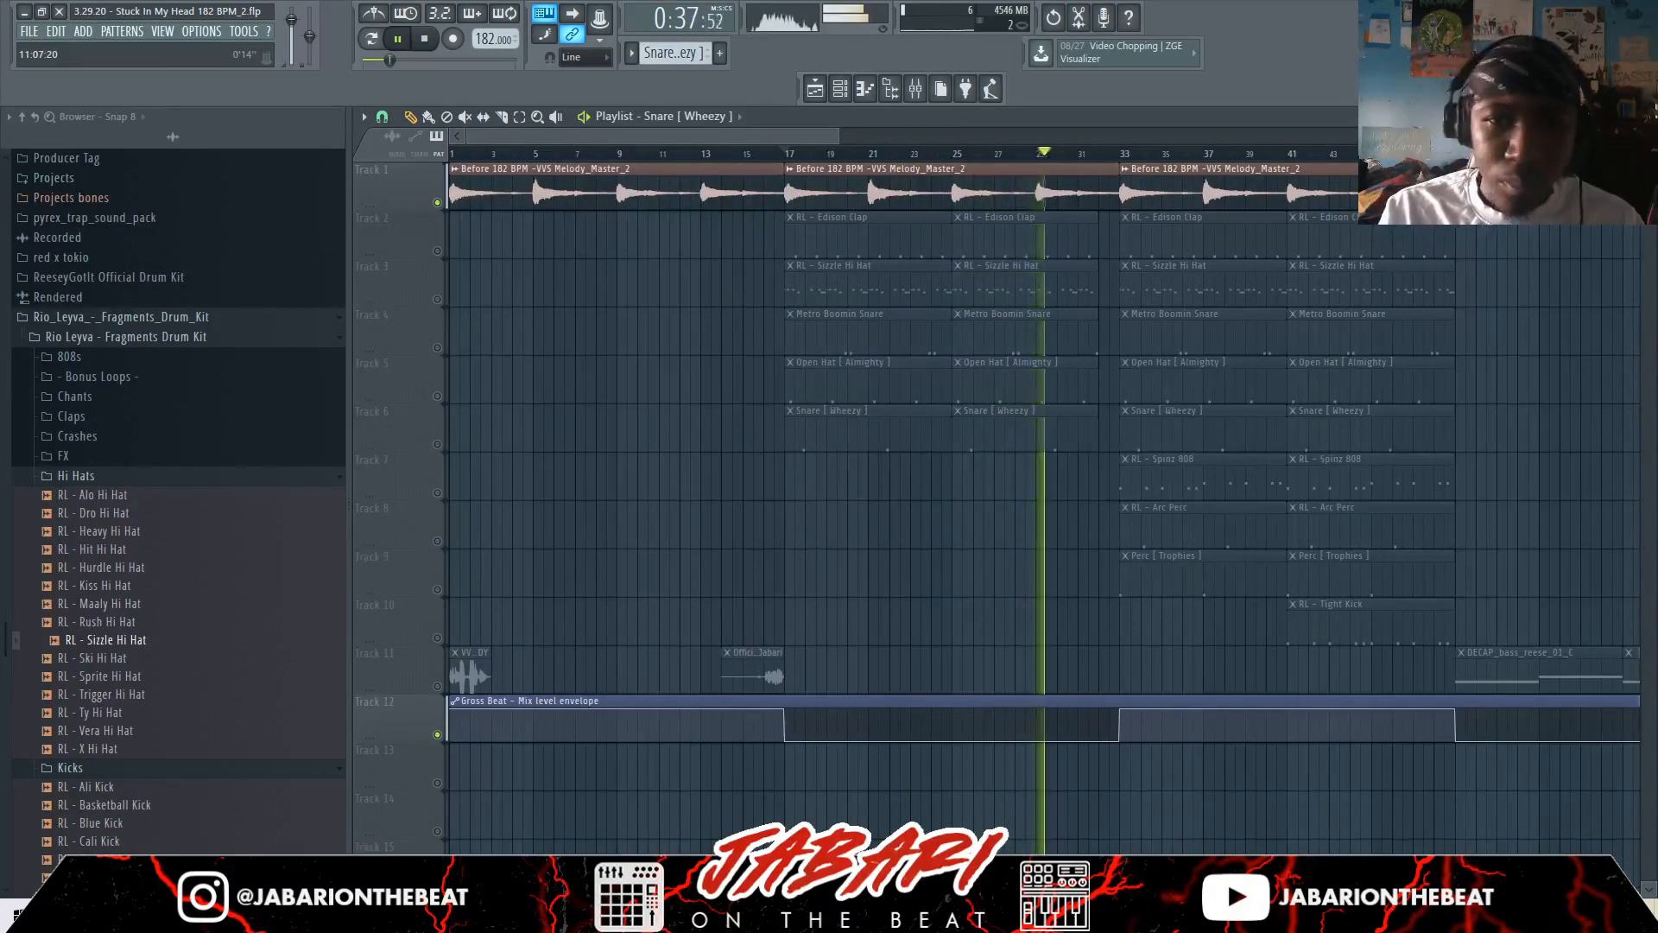
pyautogui.scroll(-4, 668, 518)
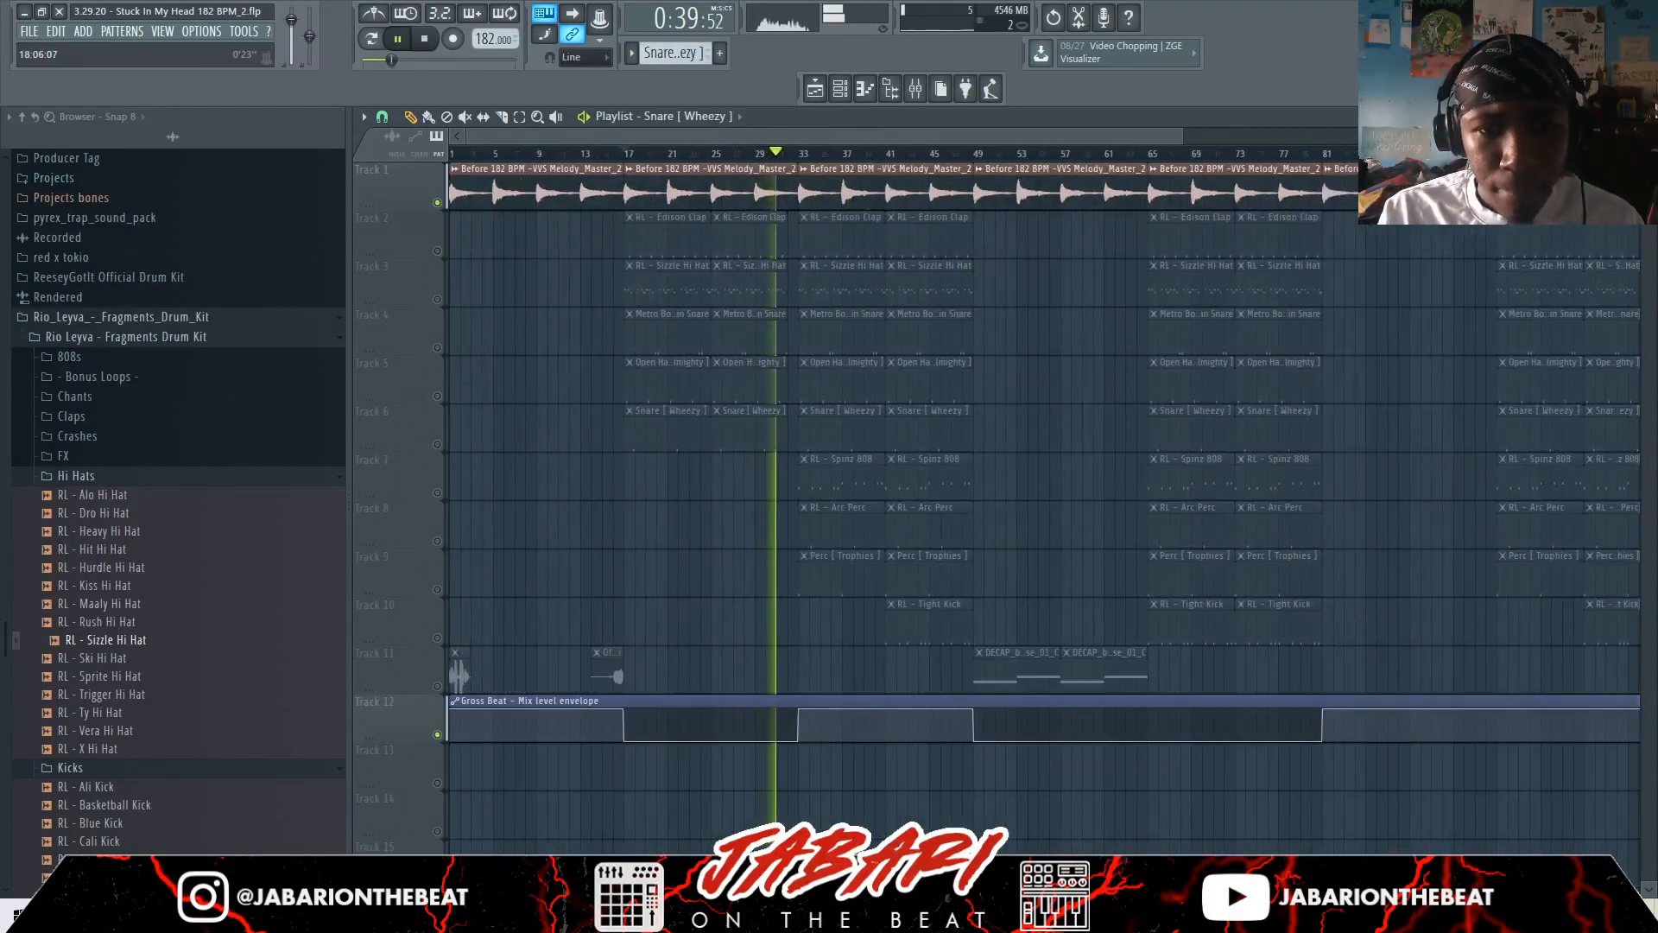
pyautogui.press('space')
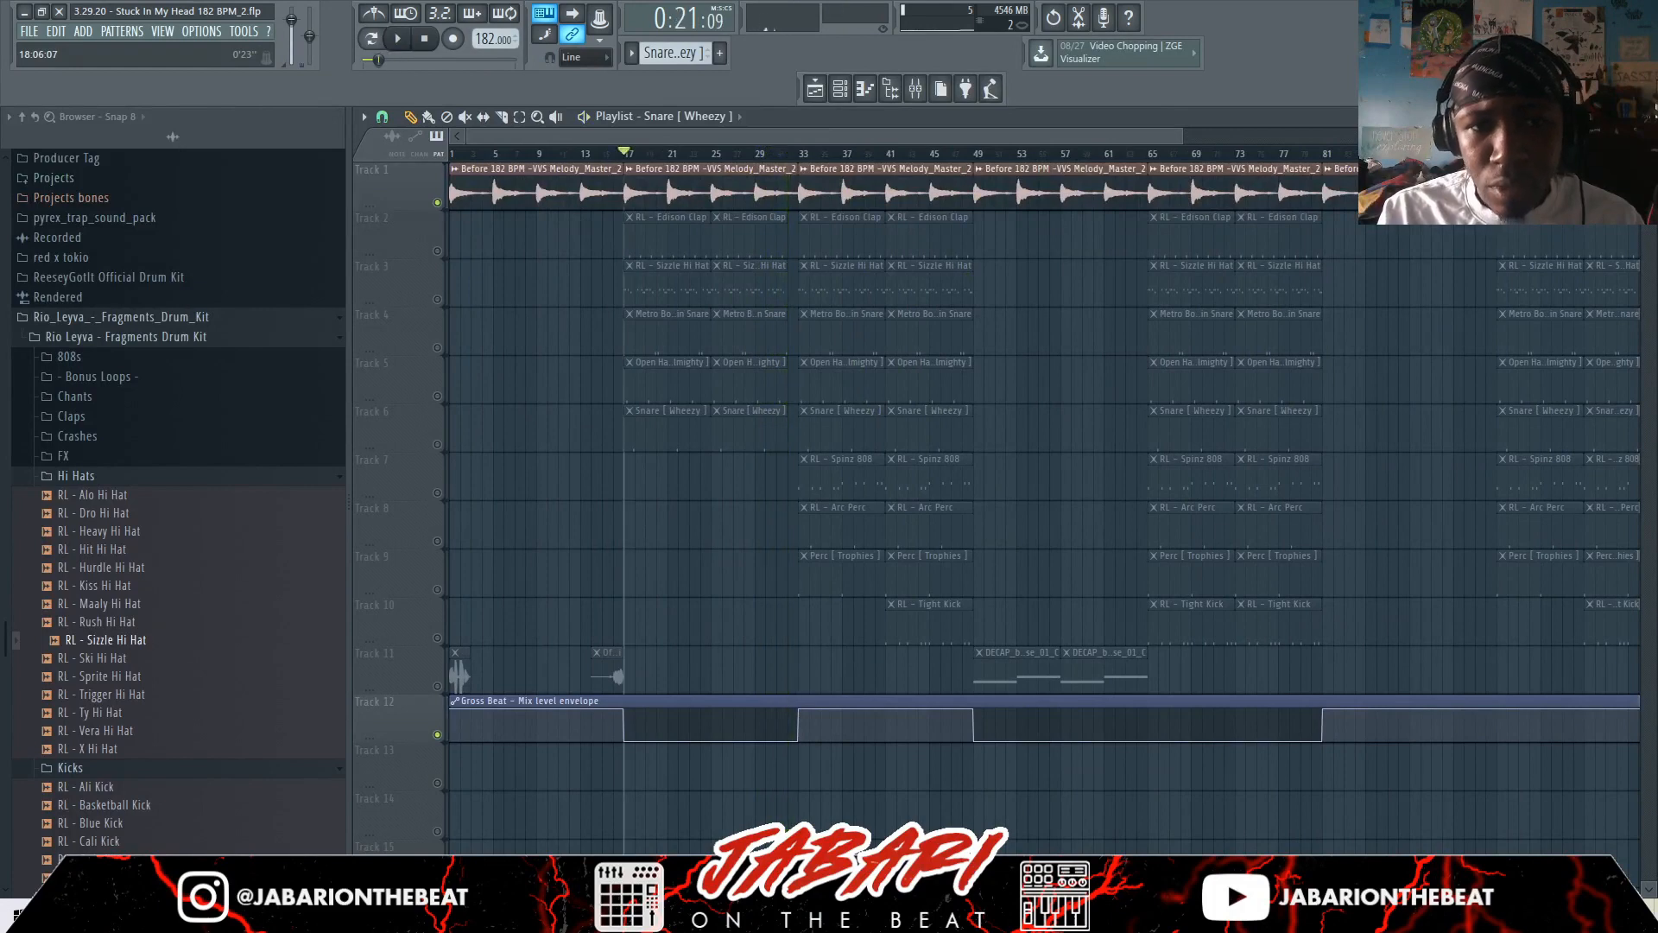
# Turn Track 2 back on and open its RL - Edison Clap pattern in the piano roll
pyautogui.scroll(3, 634, 518)
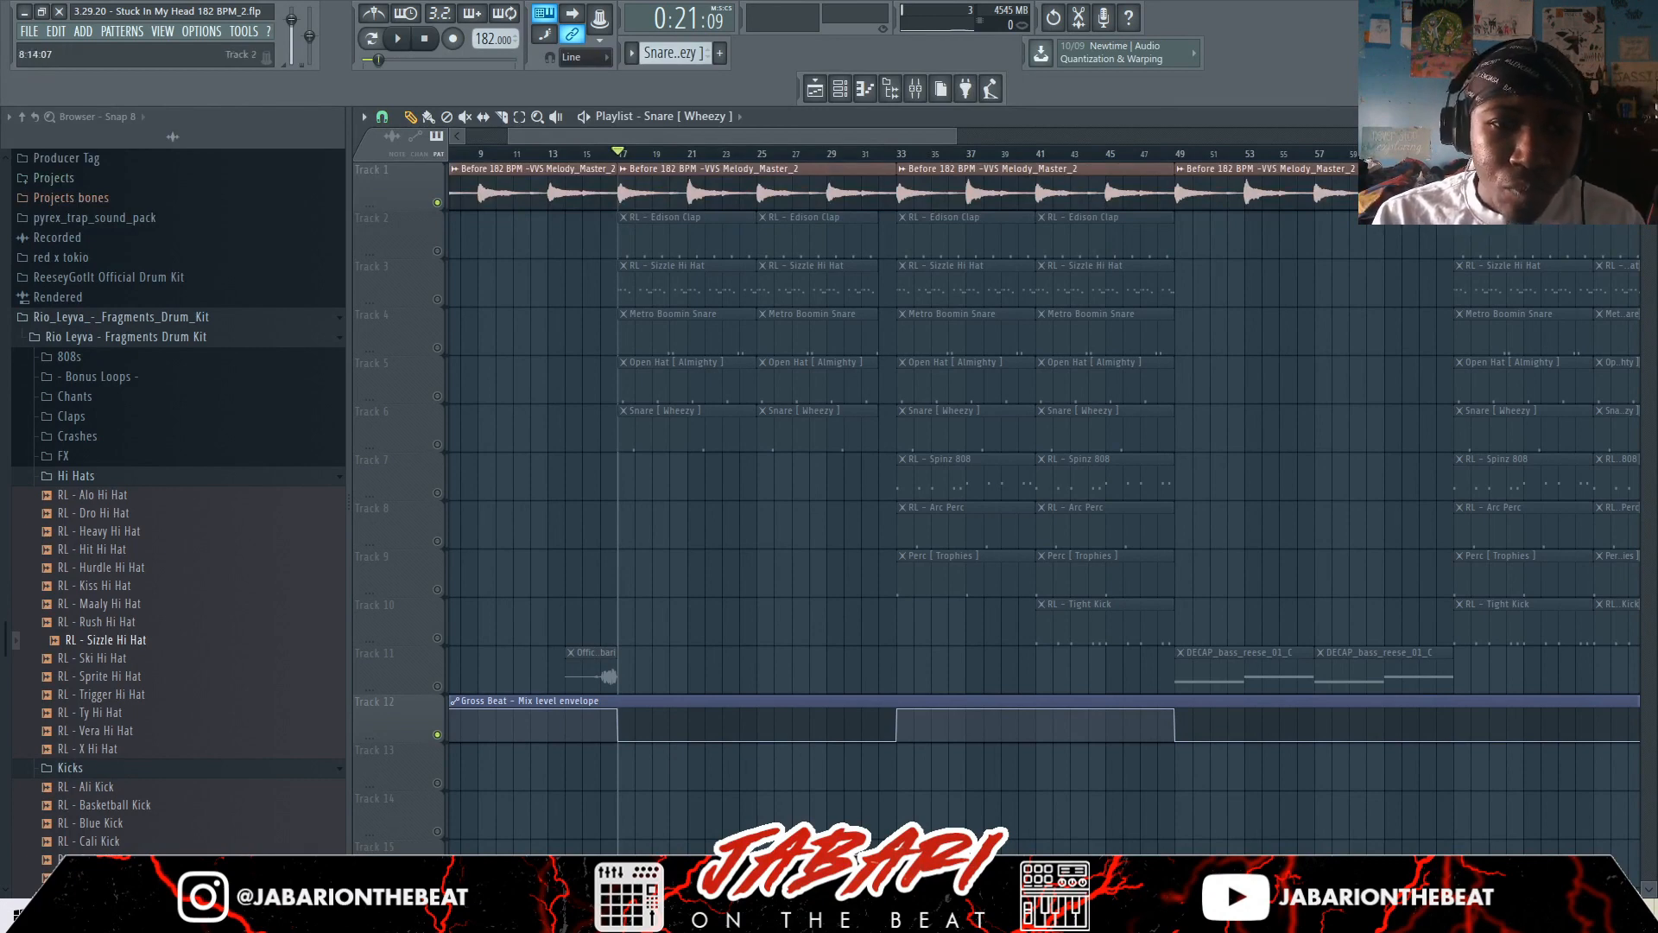
pyautogui.rightClick(437, 251)
pyautogui.doubleClick(671, 220)
pyautogui.moveTo(760, 136); pyautogui.dragTo(406, 136)
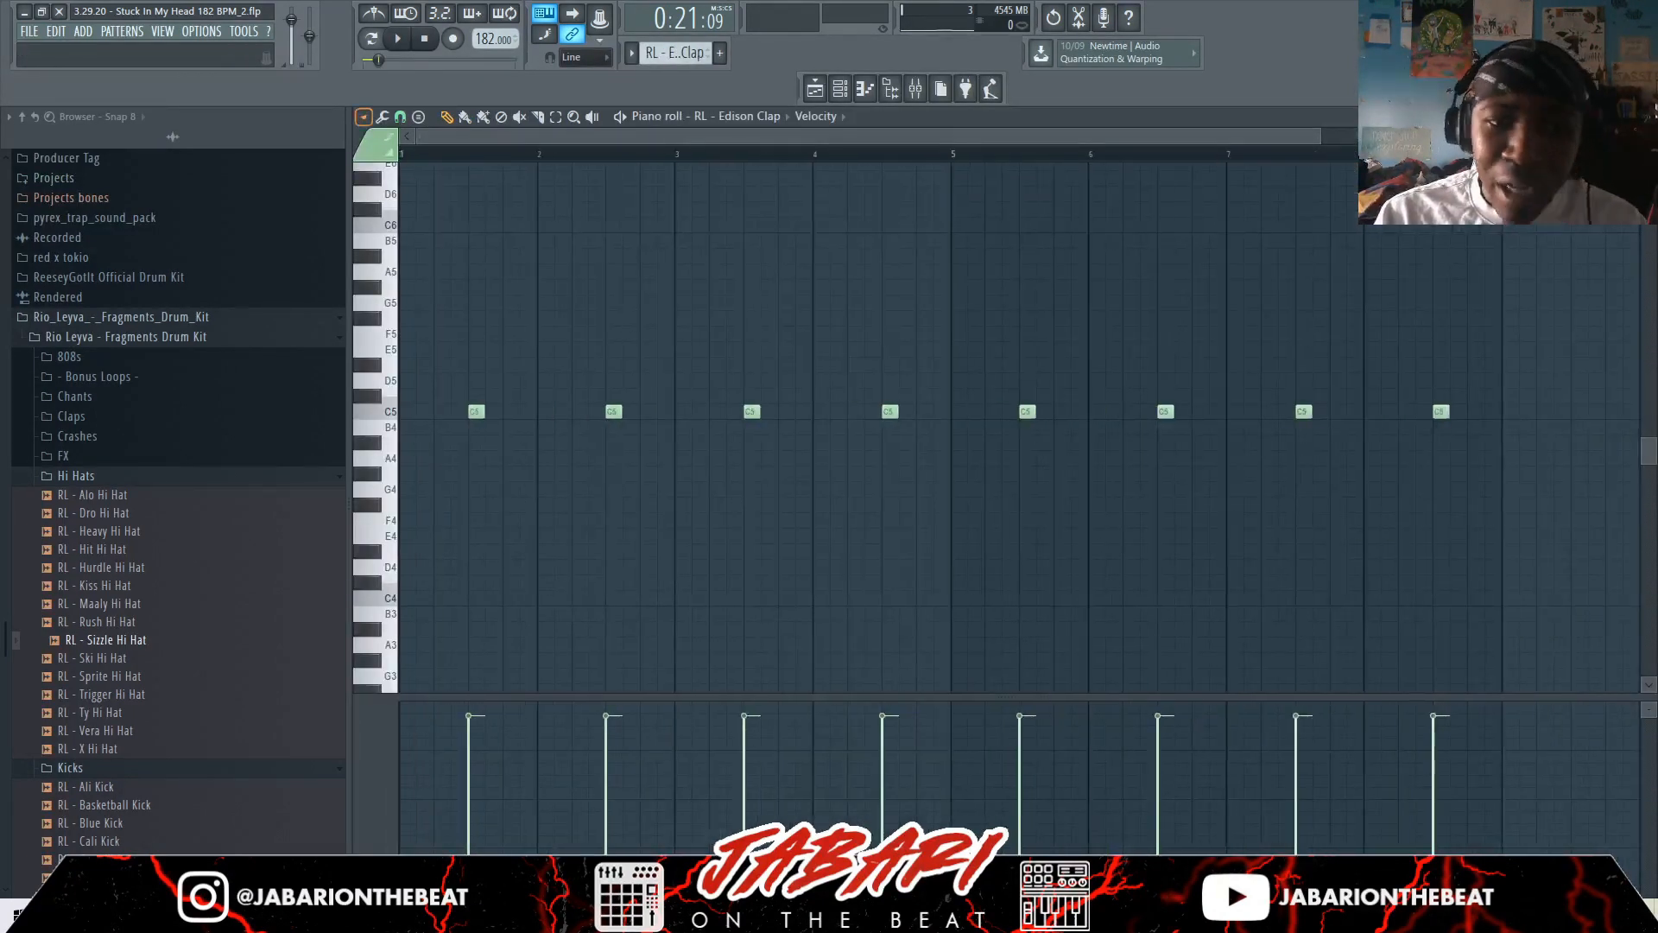
# Play the clap pattern with the melody, first in the piano roll and then in the playlist
pyautogui.click(814, 89)
pyautogui.press('space')
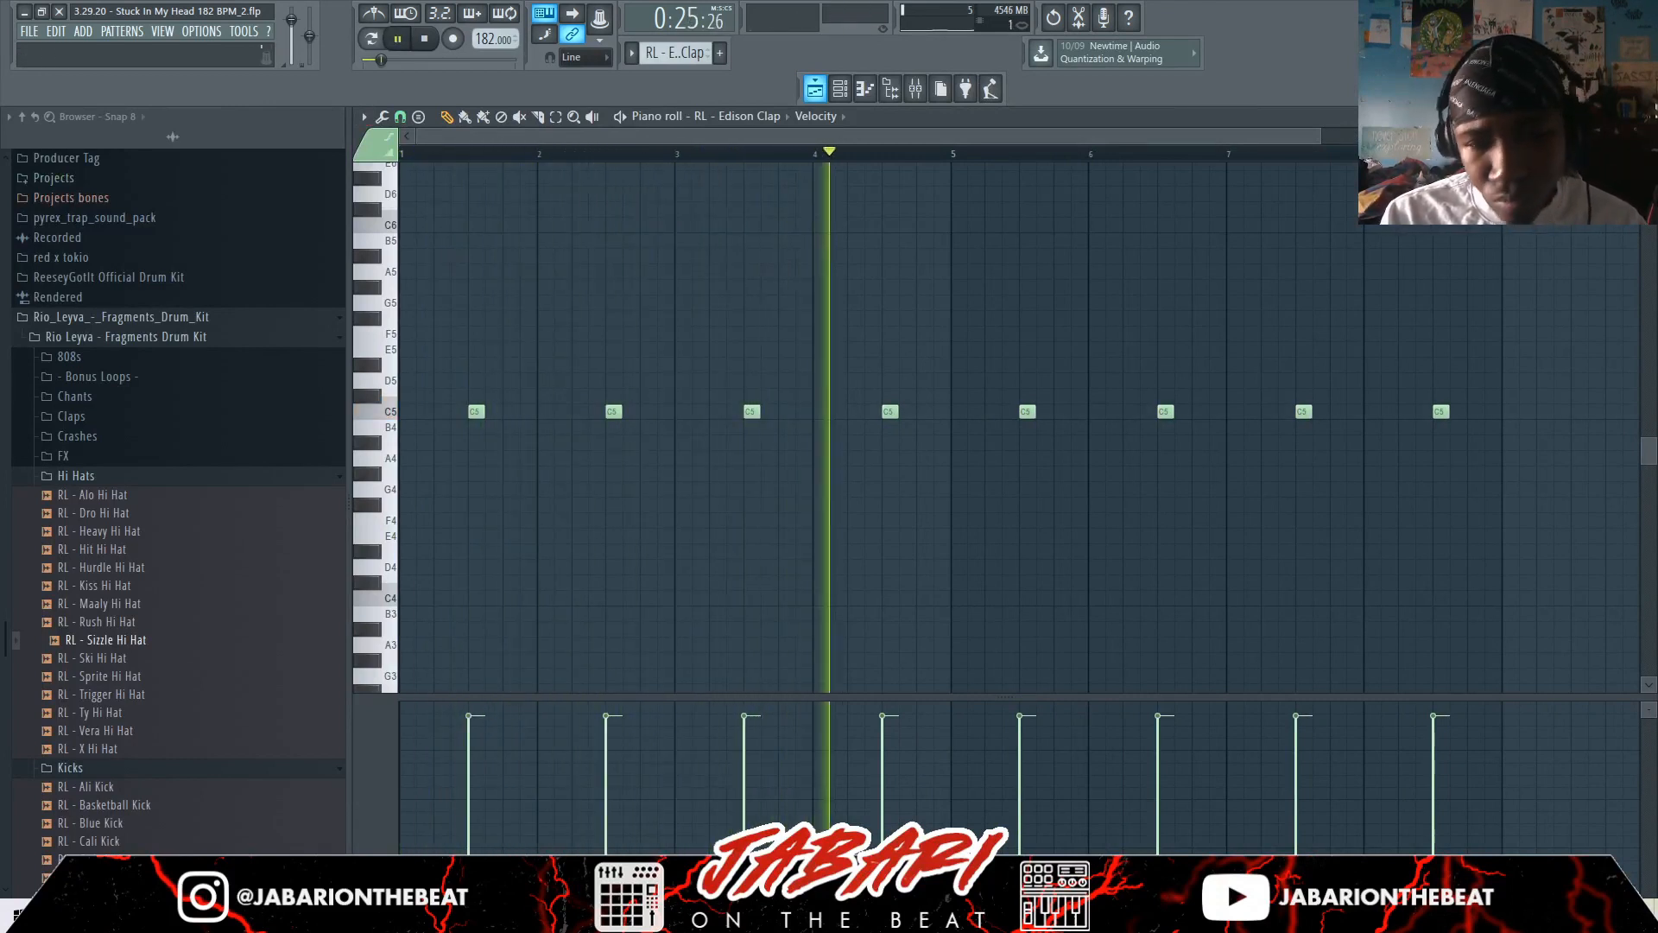
pyautogui.press('space')
pyautogui.click(815, 89)
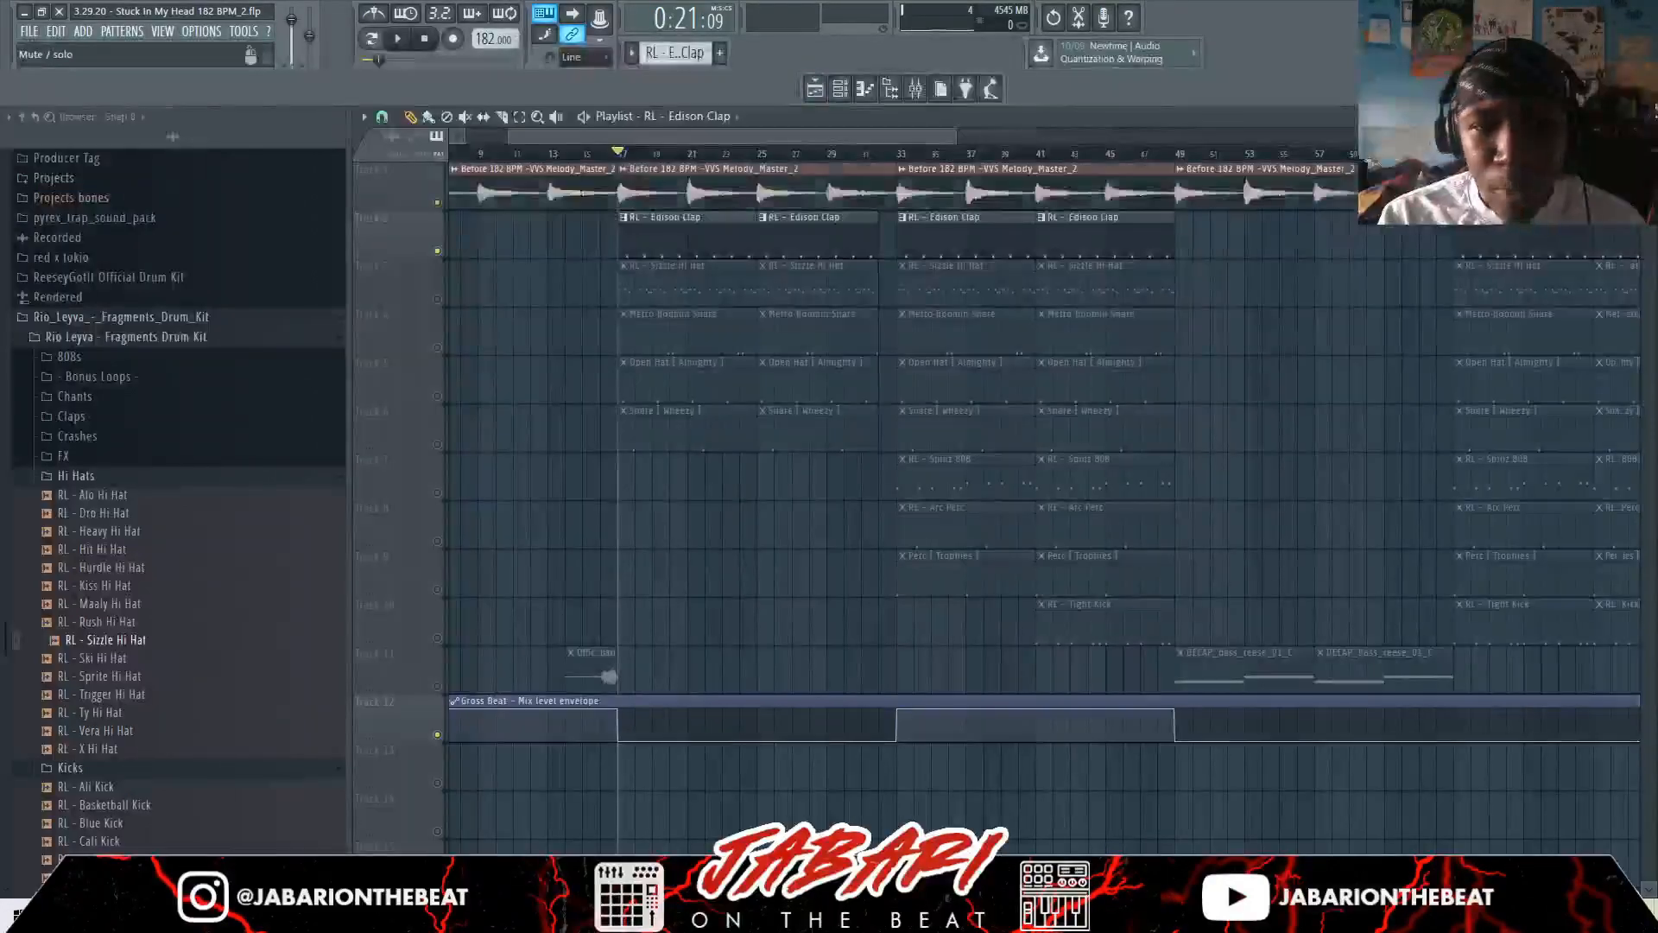
pyautogui.press('space')
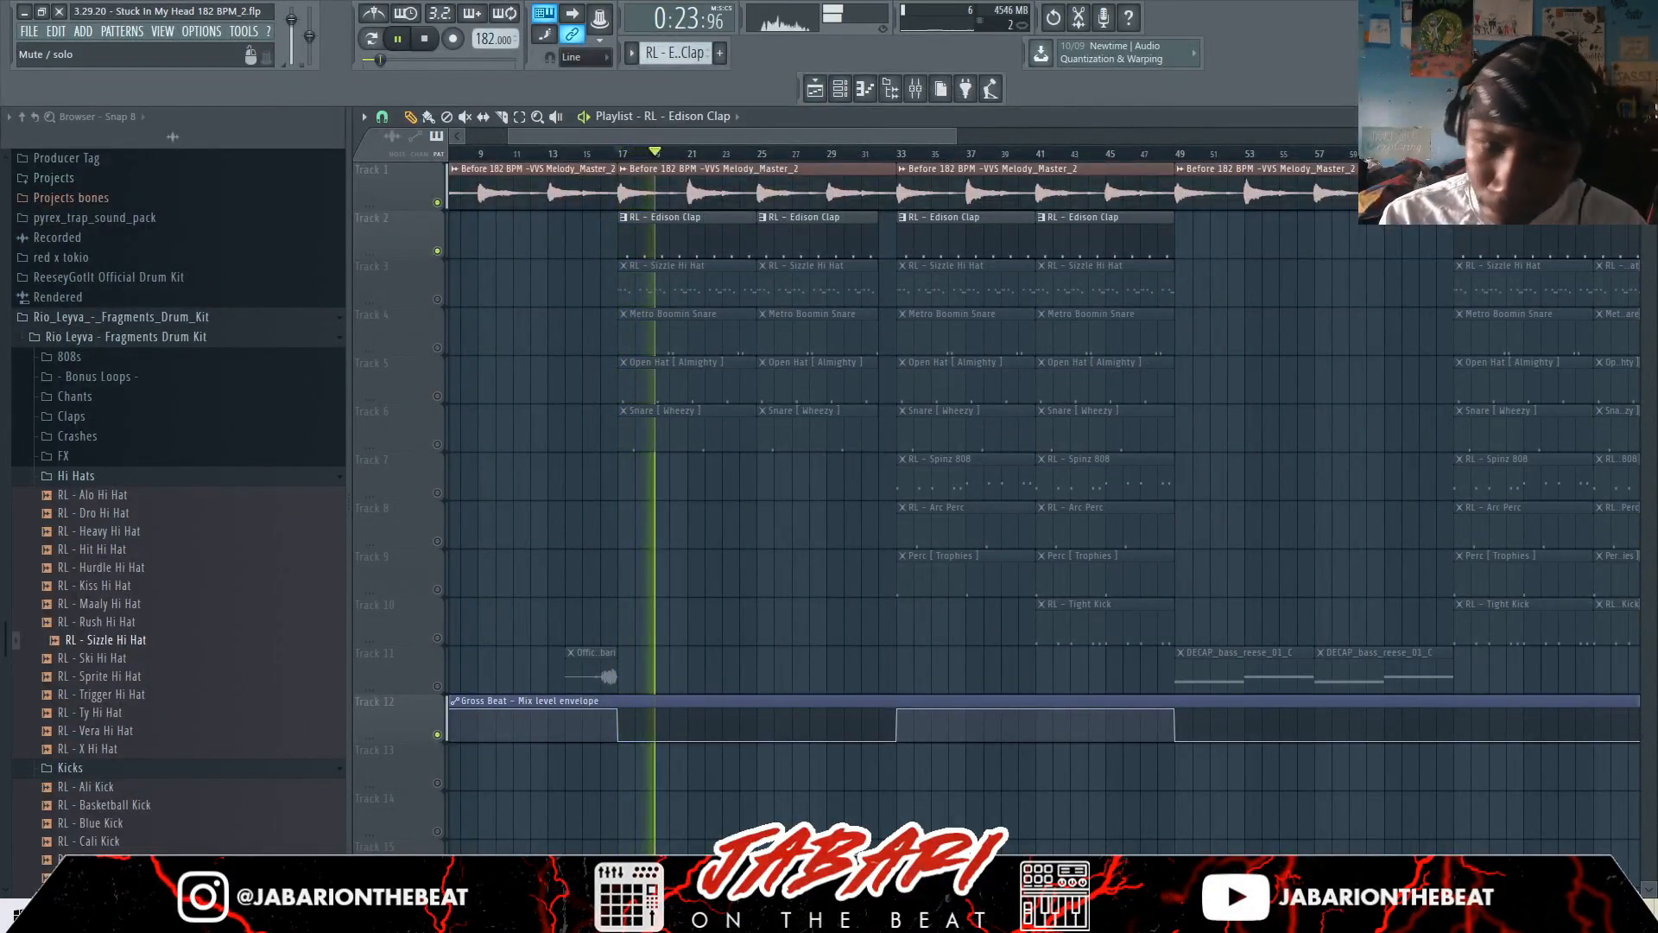
pyautogui.press('space')
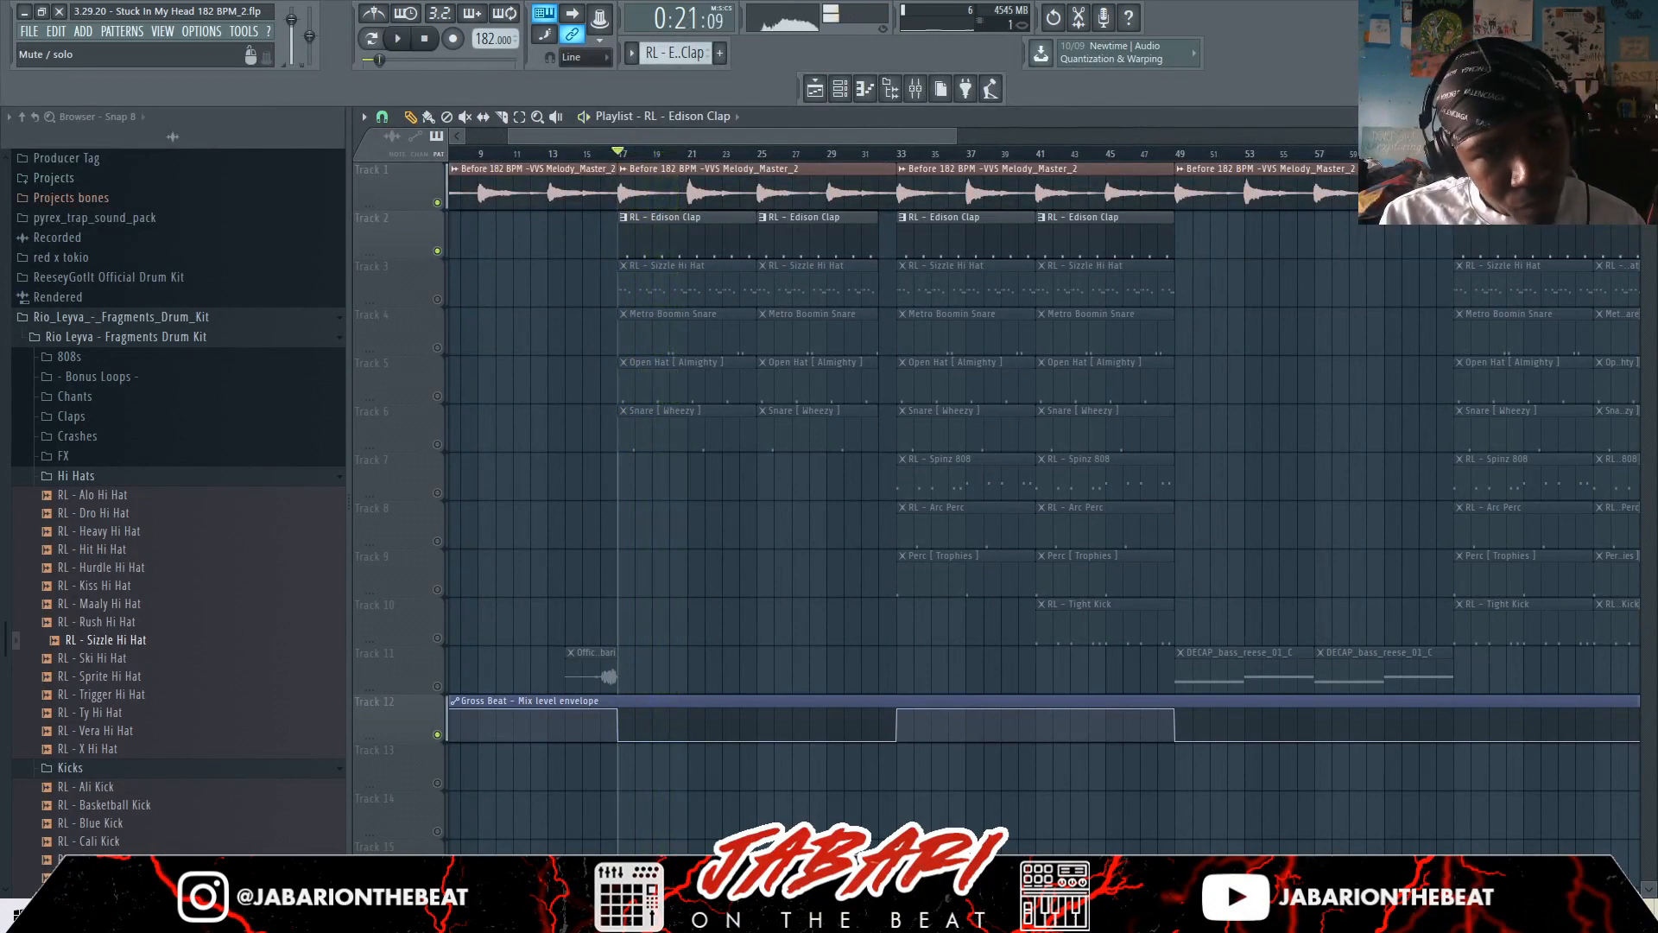
# Mute the melody track, unmute Track 3 and open its RL - Sizzle Hi Hat pattern in the piano roll
pyautogui.click(437, 202)
pyautogui.click(437, 298)
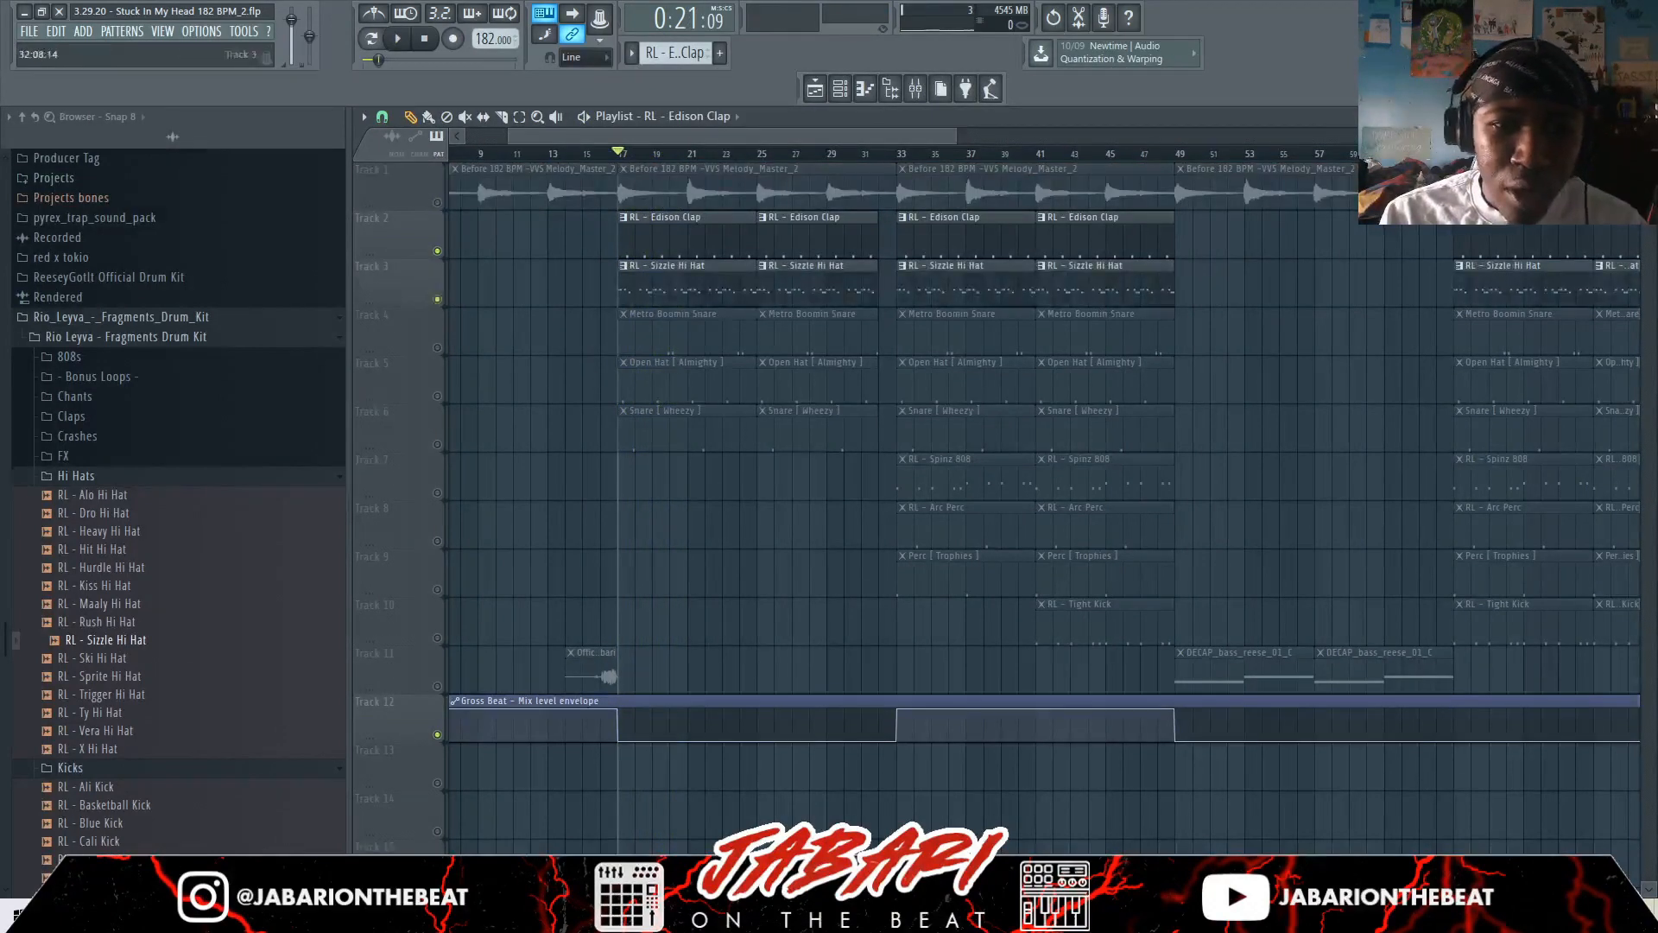
pyautogui.doubleClick(777, 287)
pyautogui.moveTo(1209, 136); pyautogui.dragTo(863, 136)
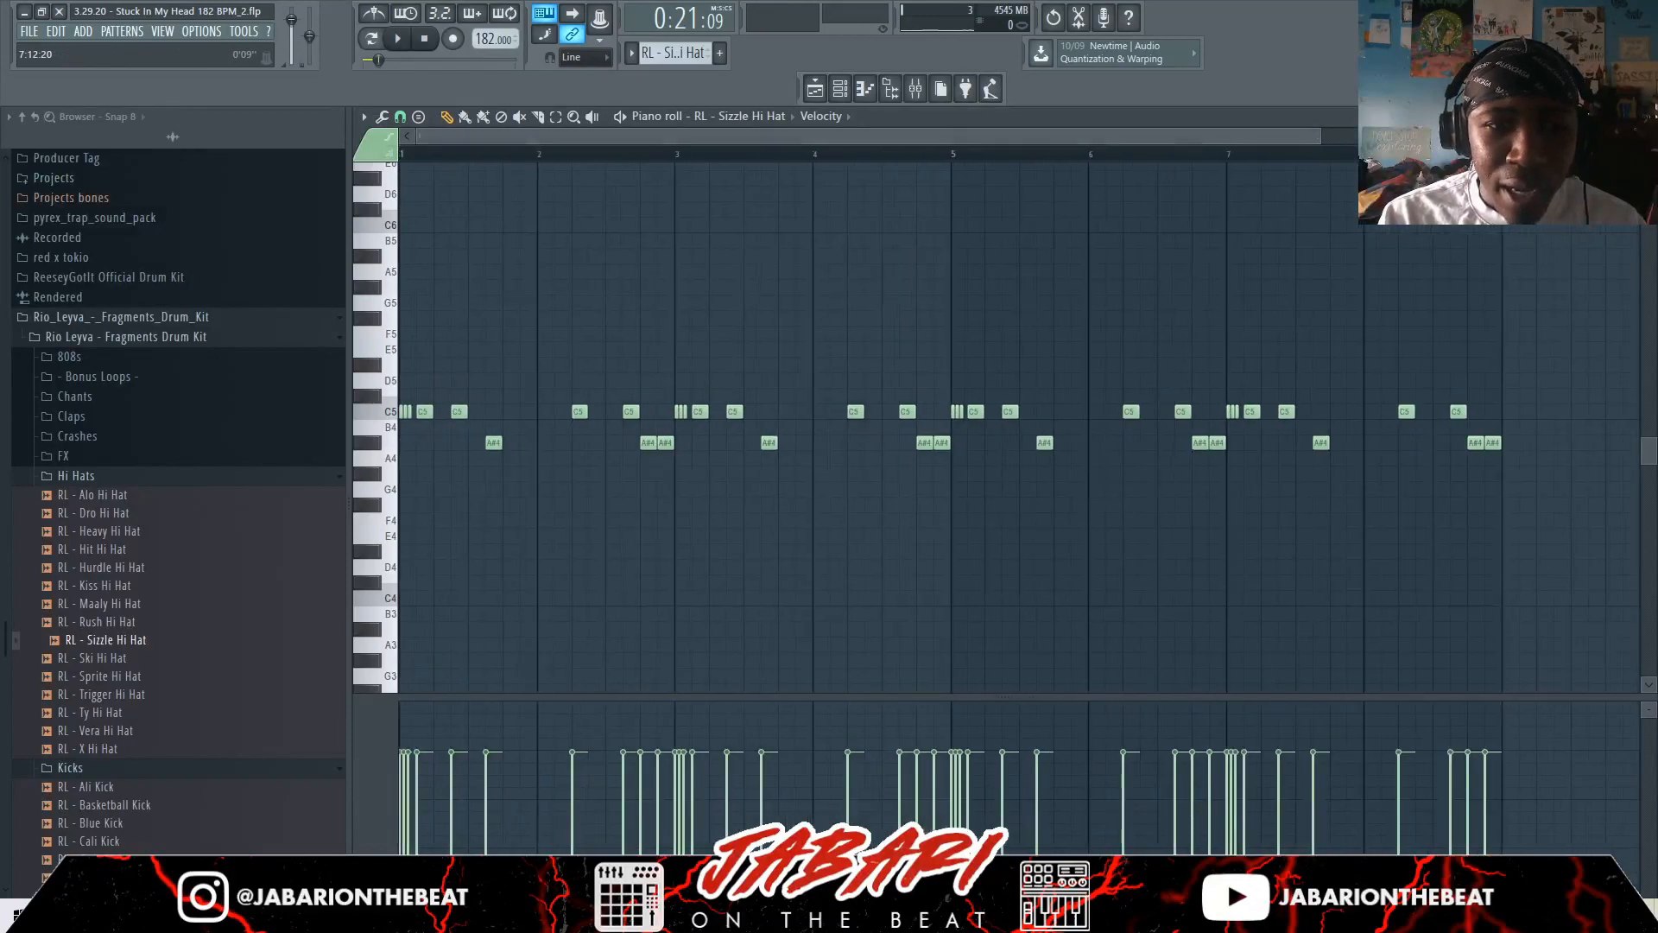
pyautogui.scroll(-2, 920, 142)
pyautogui.click(815, 88)
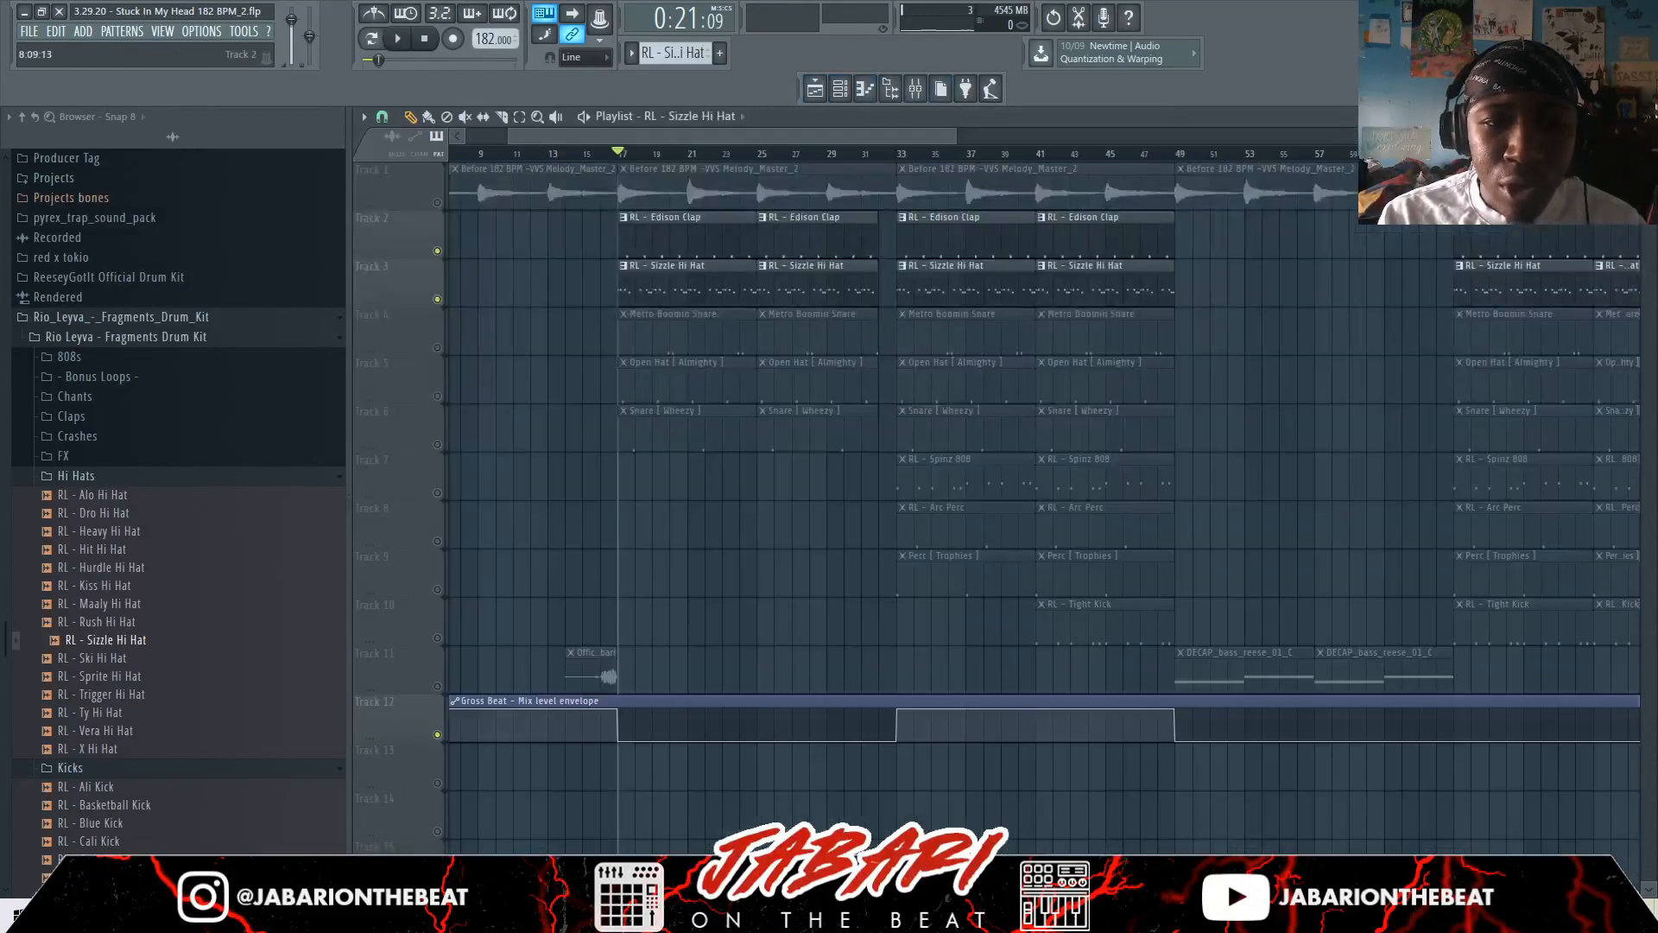
pyautogui.doubleClick(704, 289)
pyautogui.moveTo(734, 137); pyautogui.dragTo(622, 137)
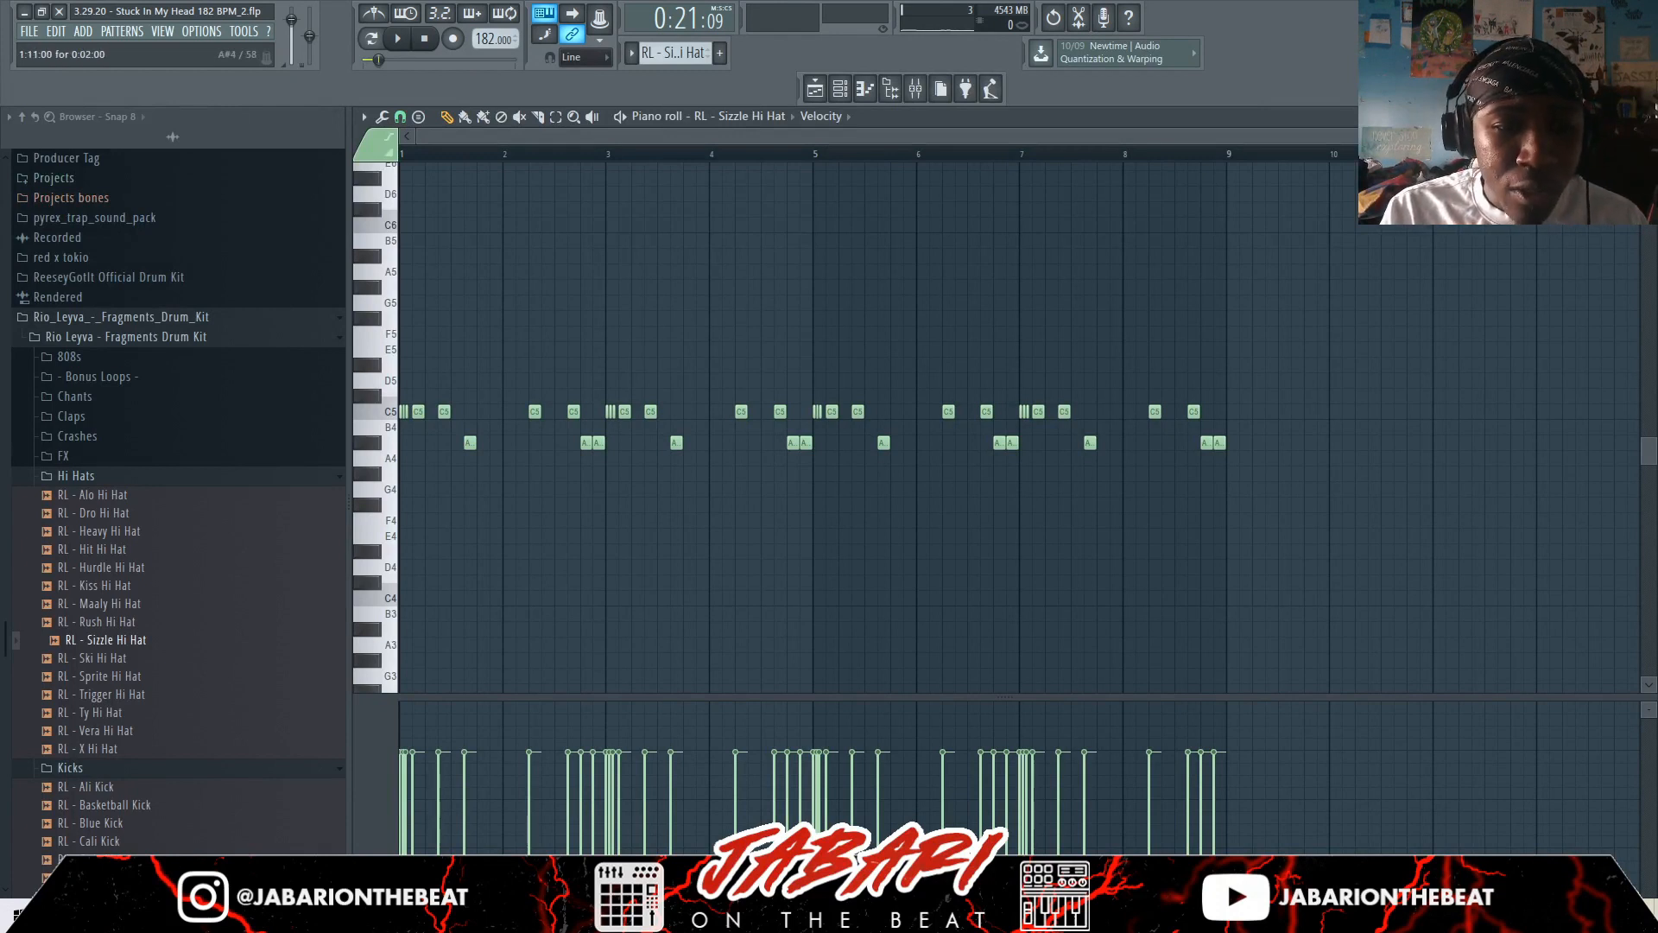
# Play the RL - Sizzle Hi Hat pattern twice in the piano roll, then return to the playlist
pyautogui.press('space')
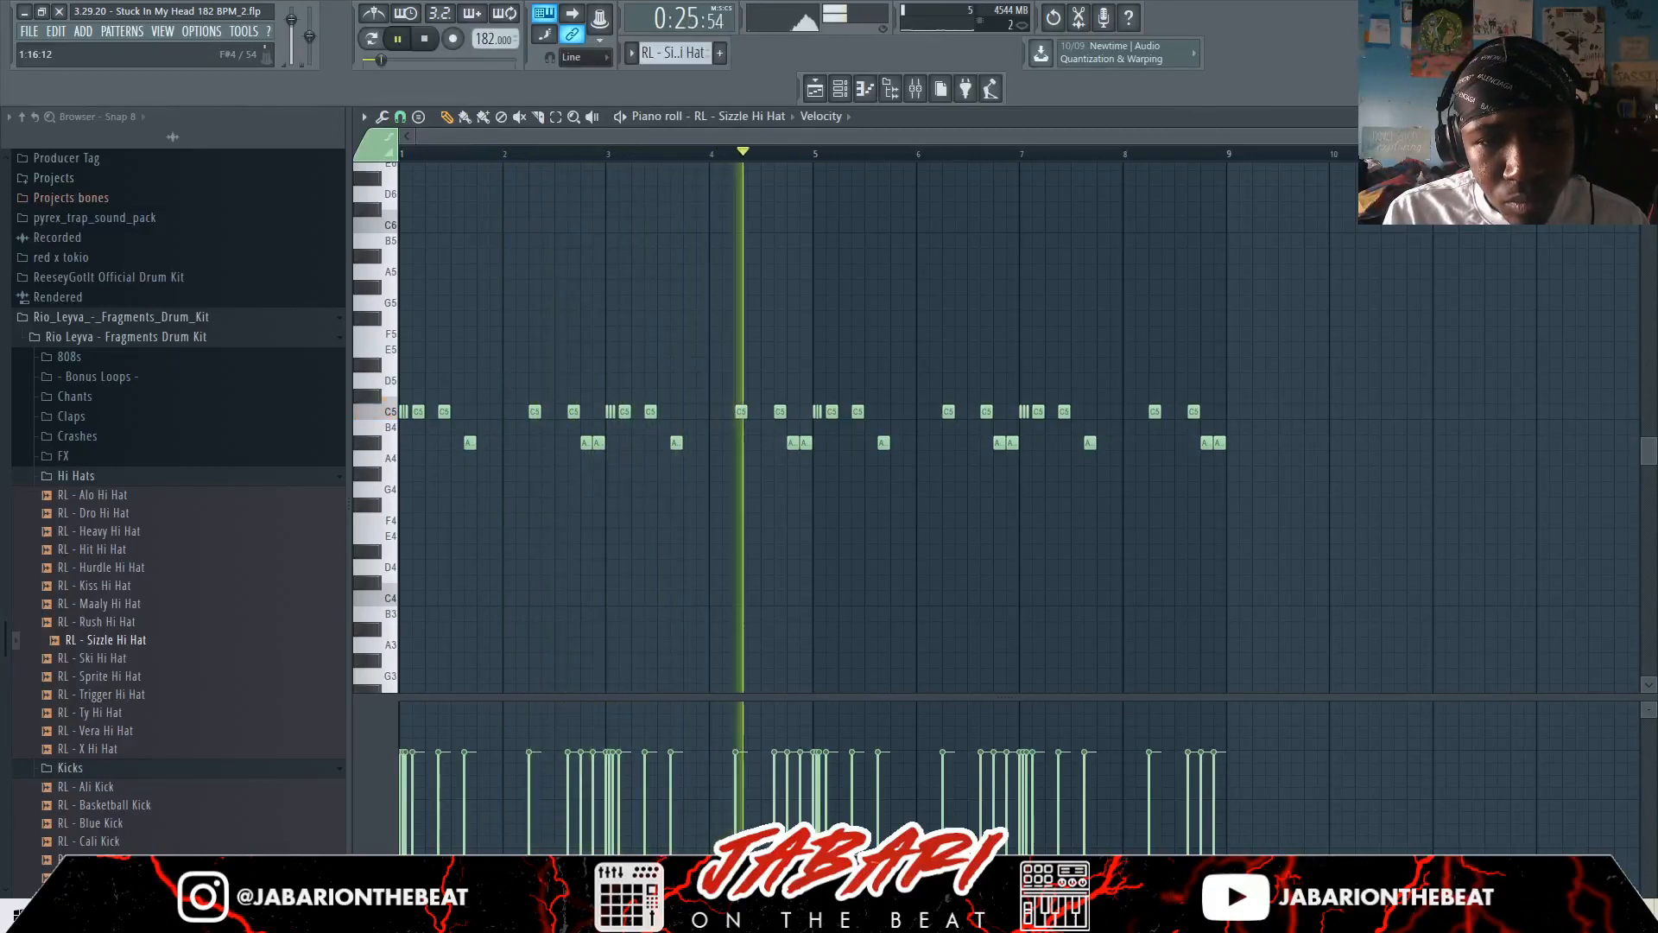
pyautogui.press('space')
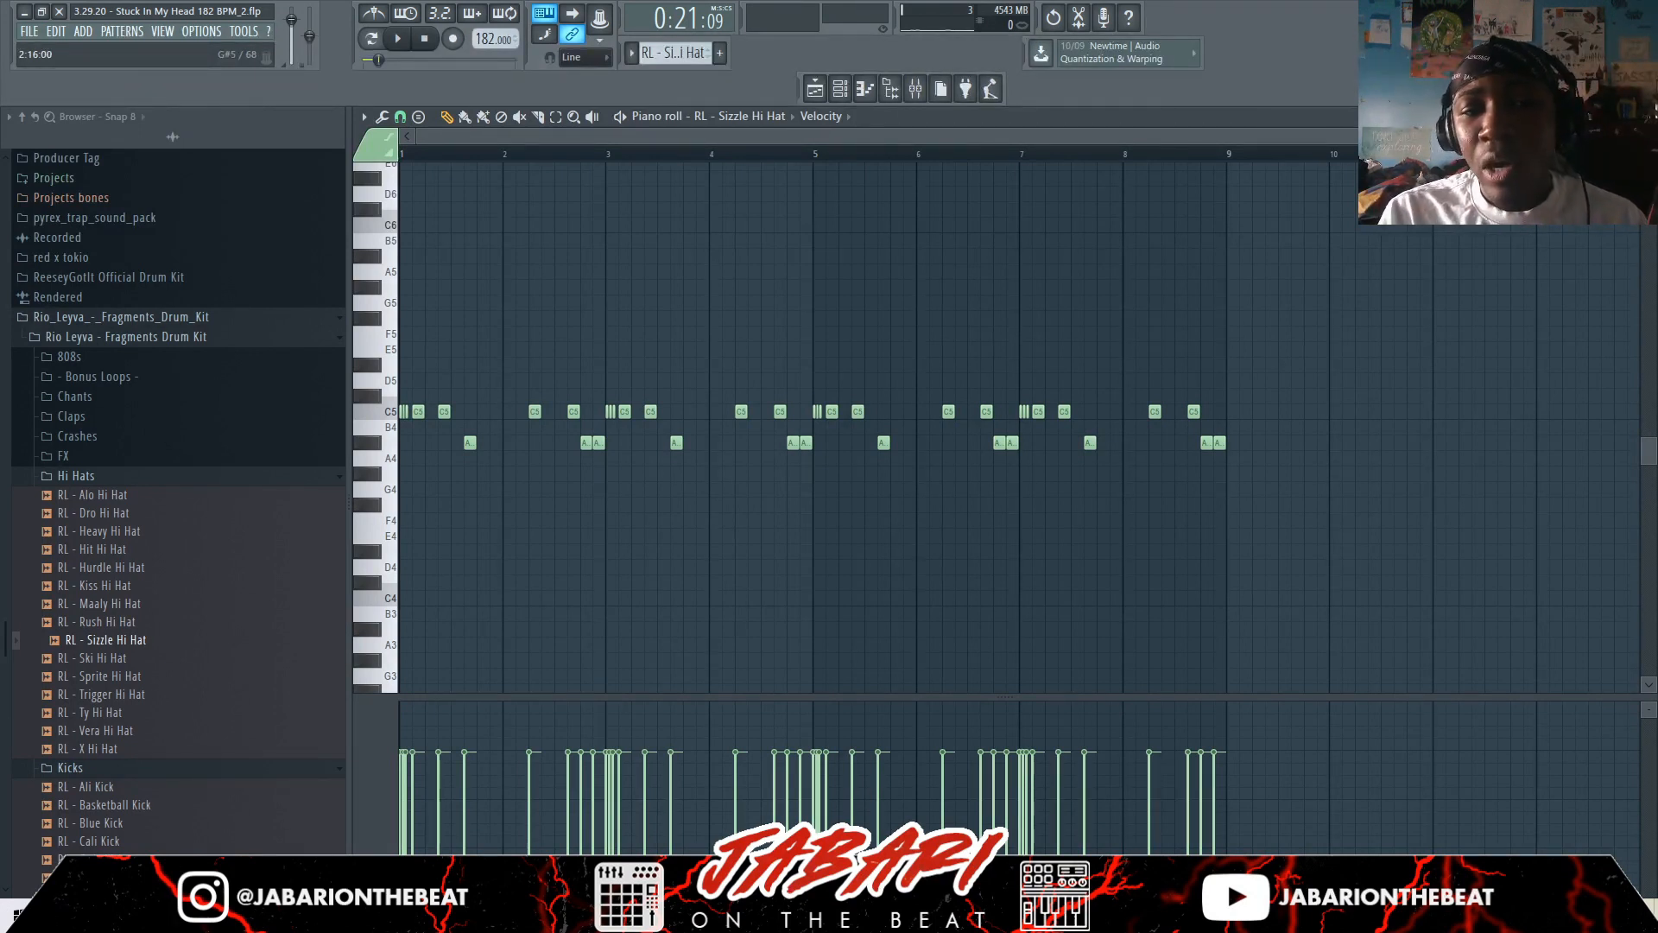
pyautogui.press('space')
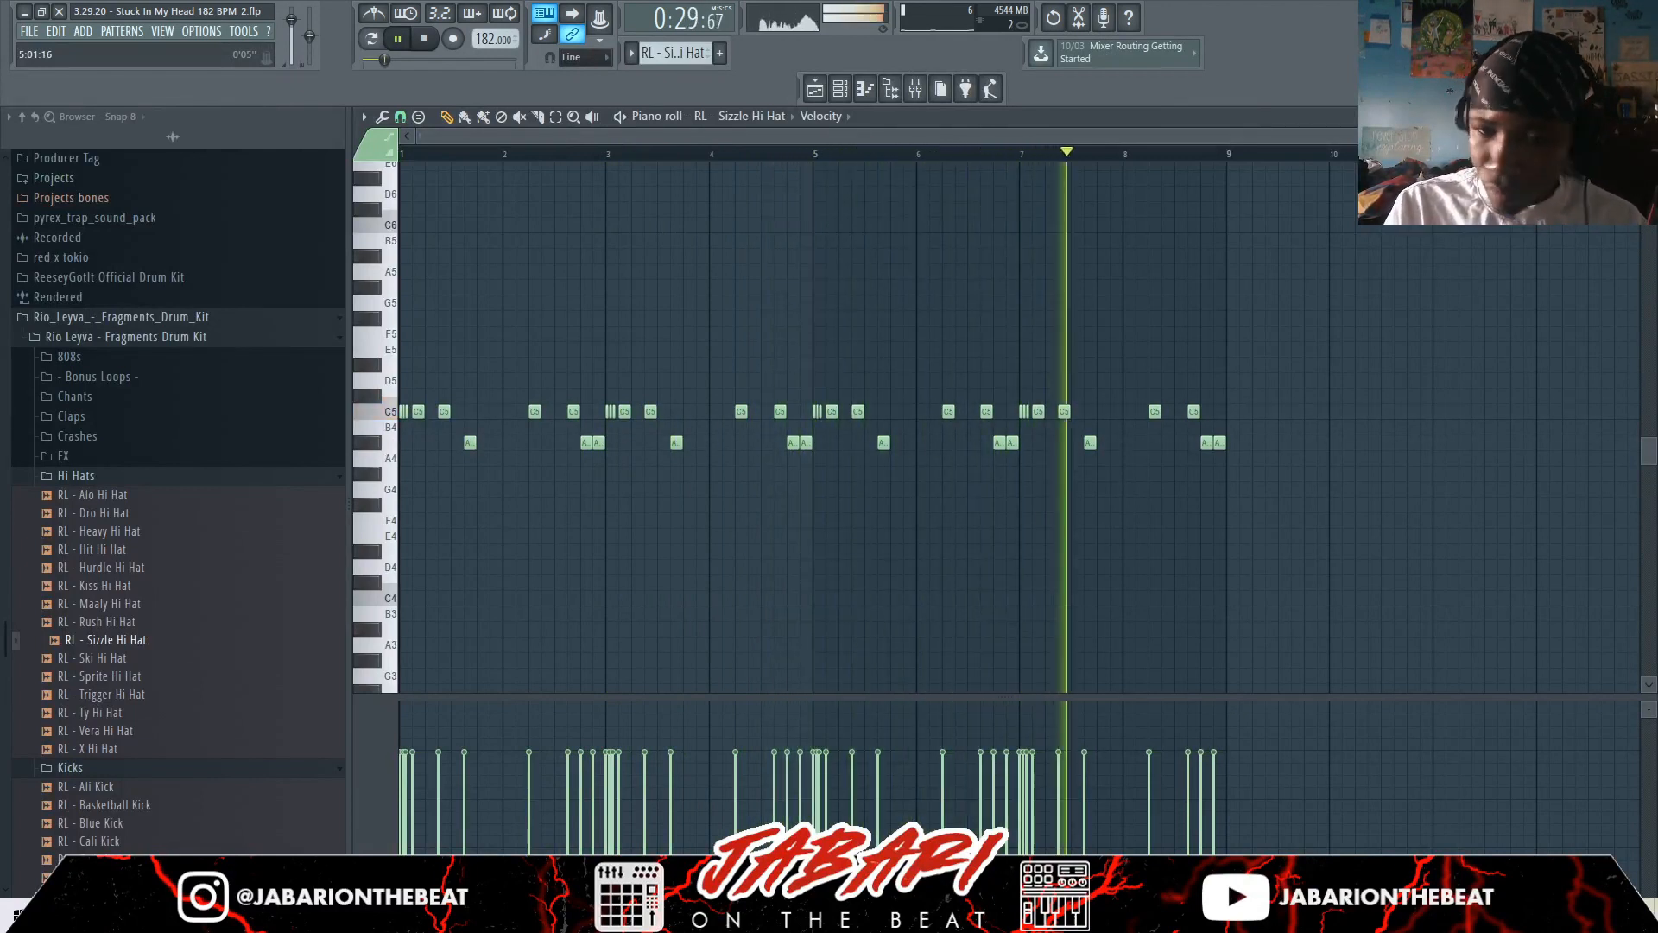
pyautogui.press('space')
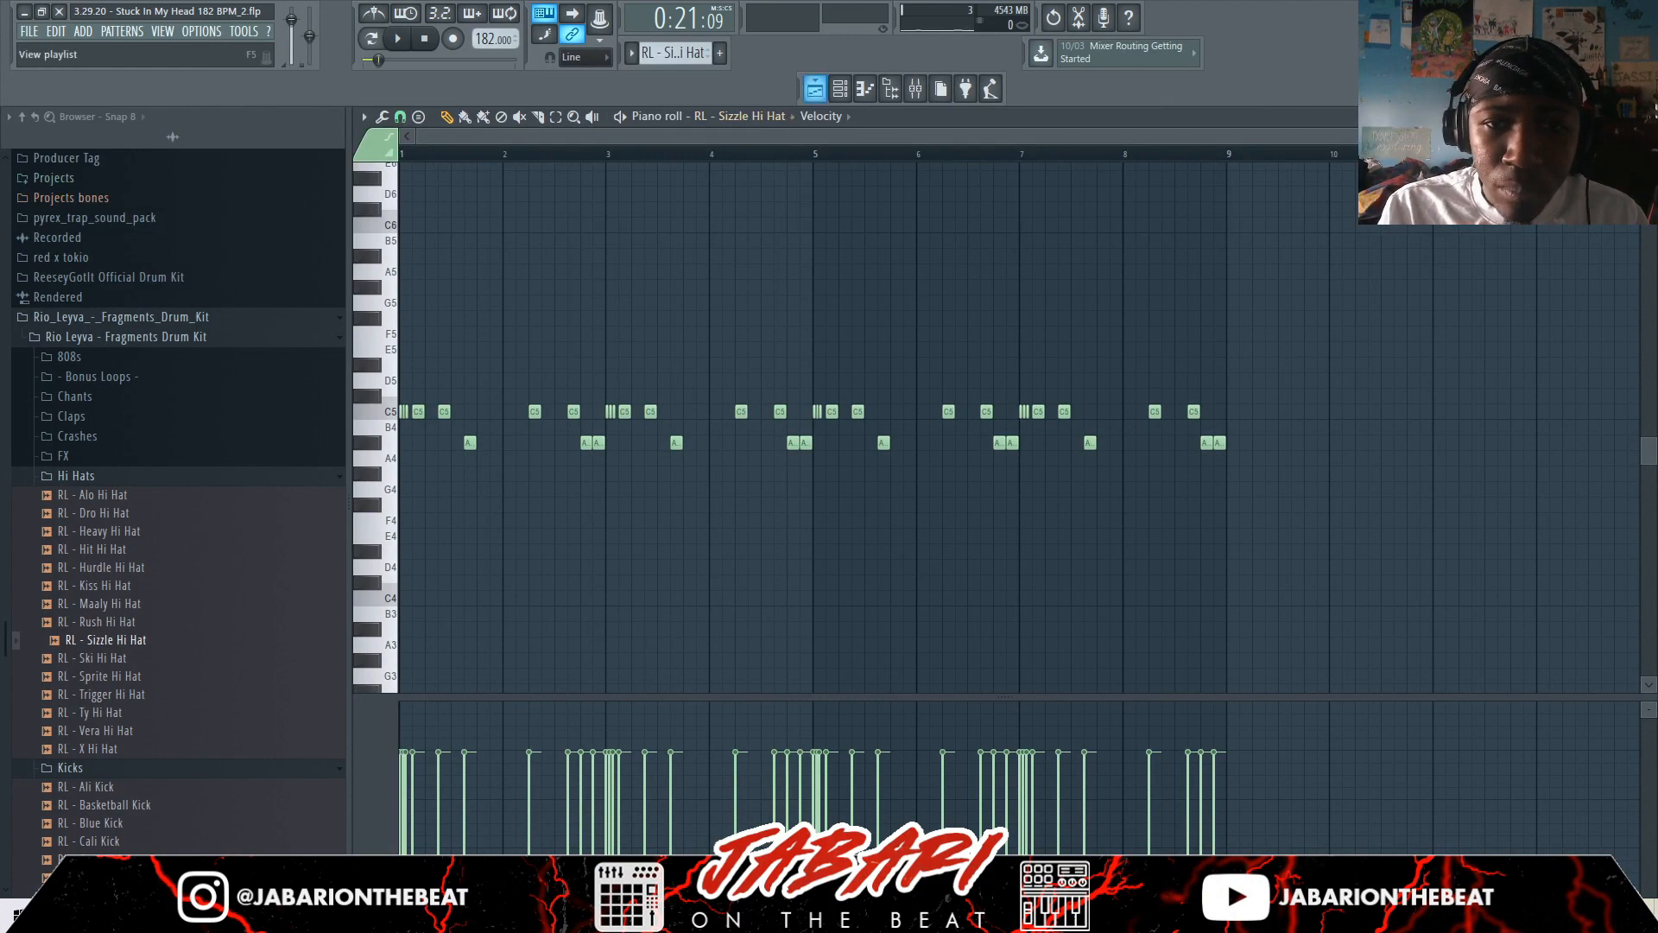
pyautogui.click(814, 88)
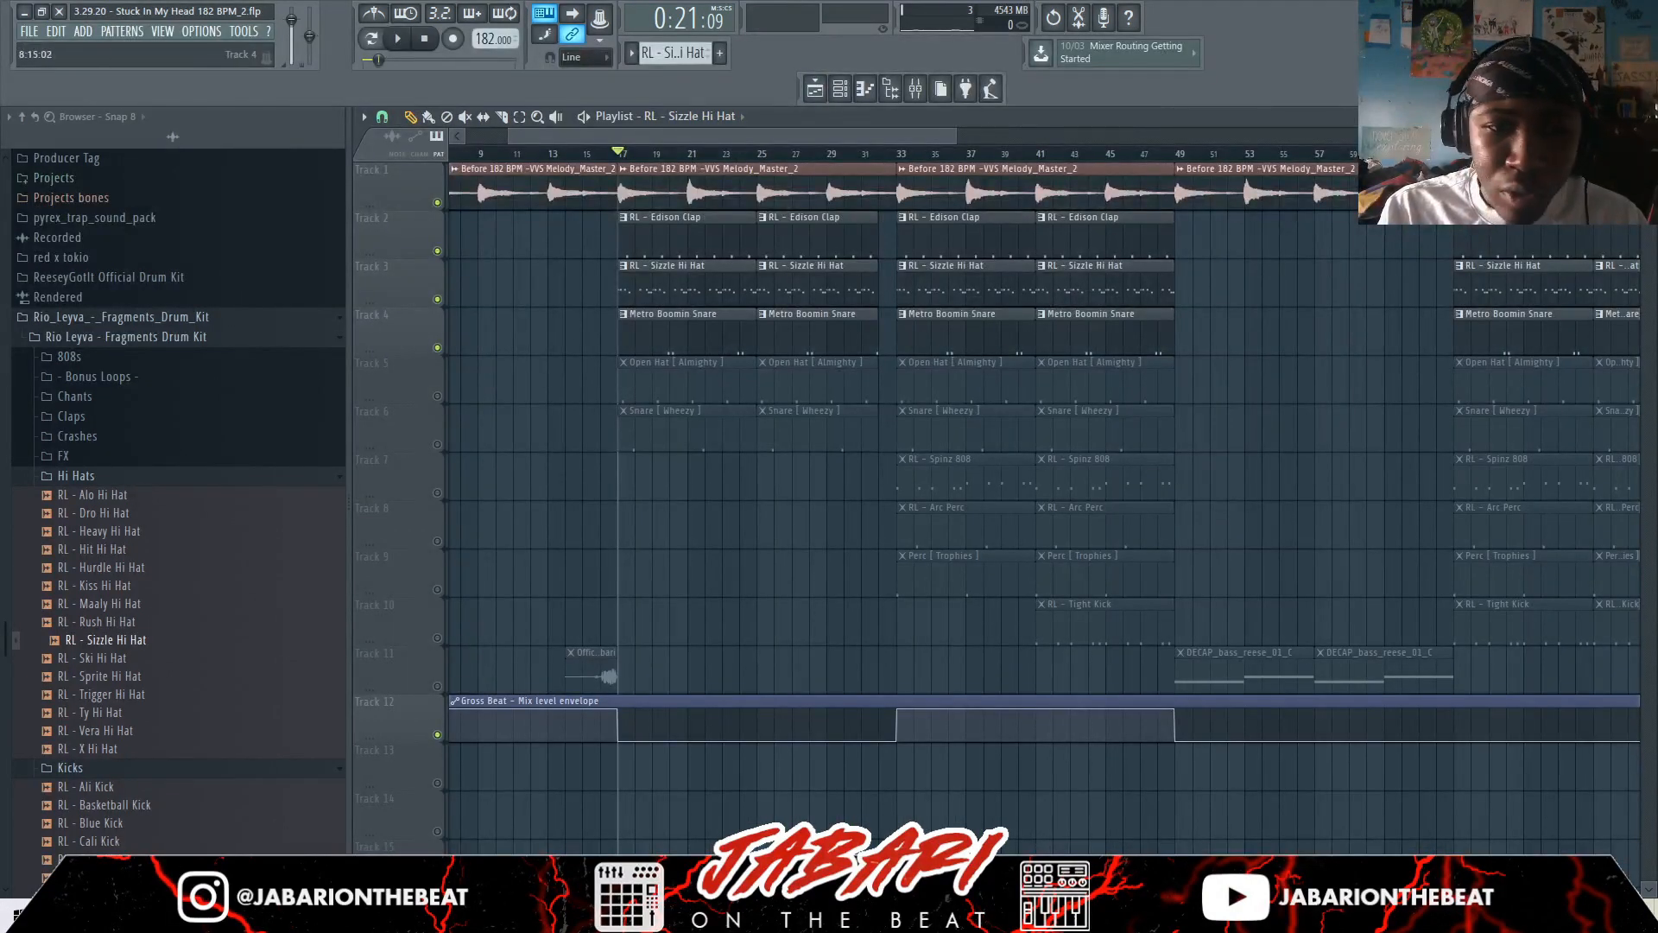
# Solo the Metro Boomin Snare track, unmute the melody track and open the snare pattern in the piano roll
pyautogui.rightClick(437, 347)
pyautogui.click(437, 734)
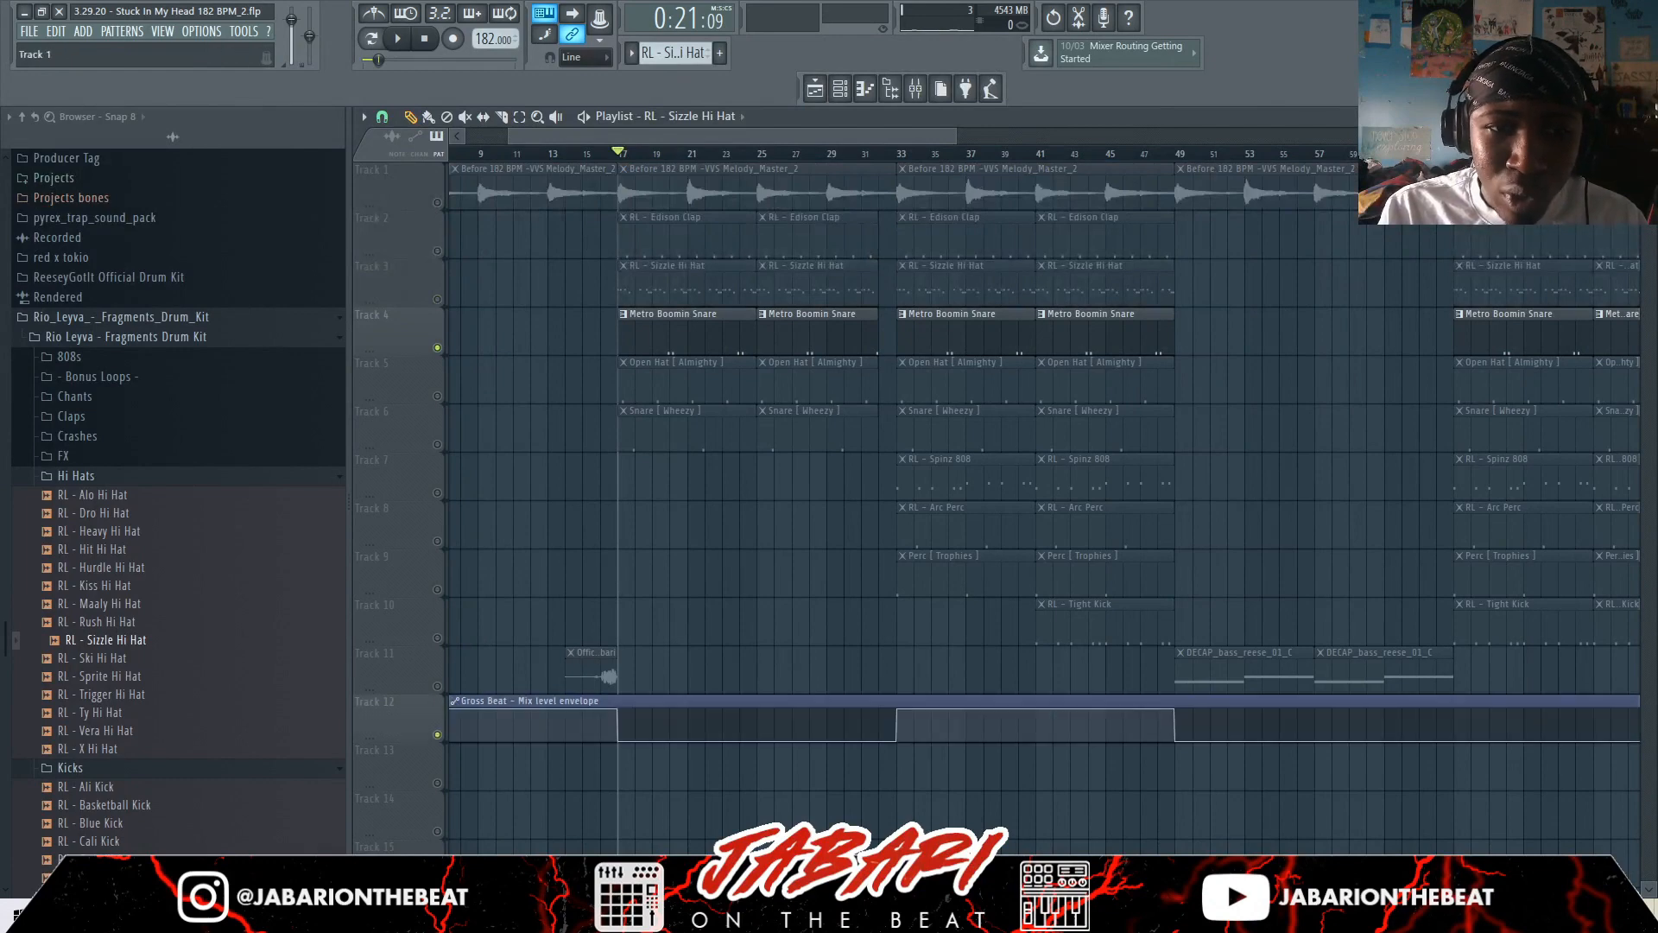
pyautogui.click(437, 203)
pyautogui.doubleClick(661, 333)
pyautogui.click(815, 88)
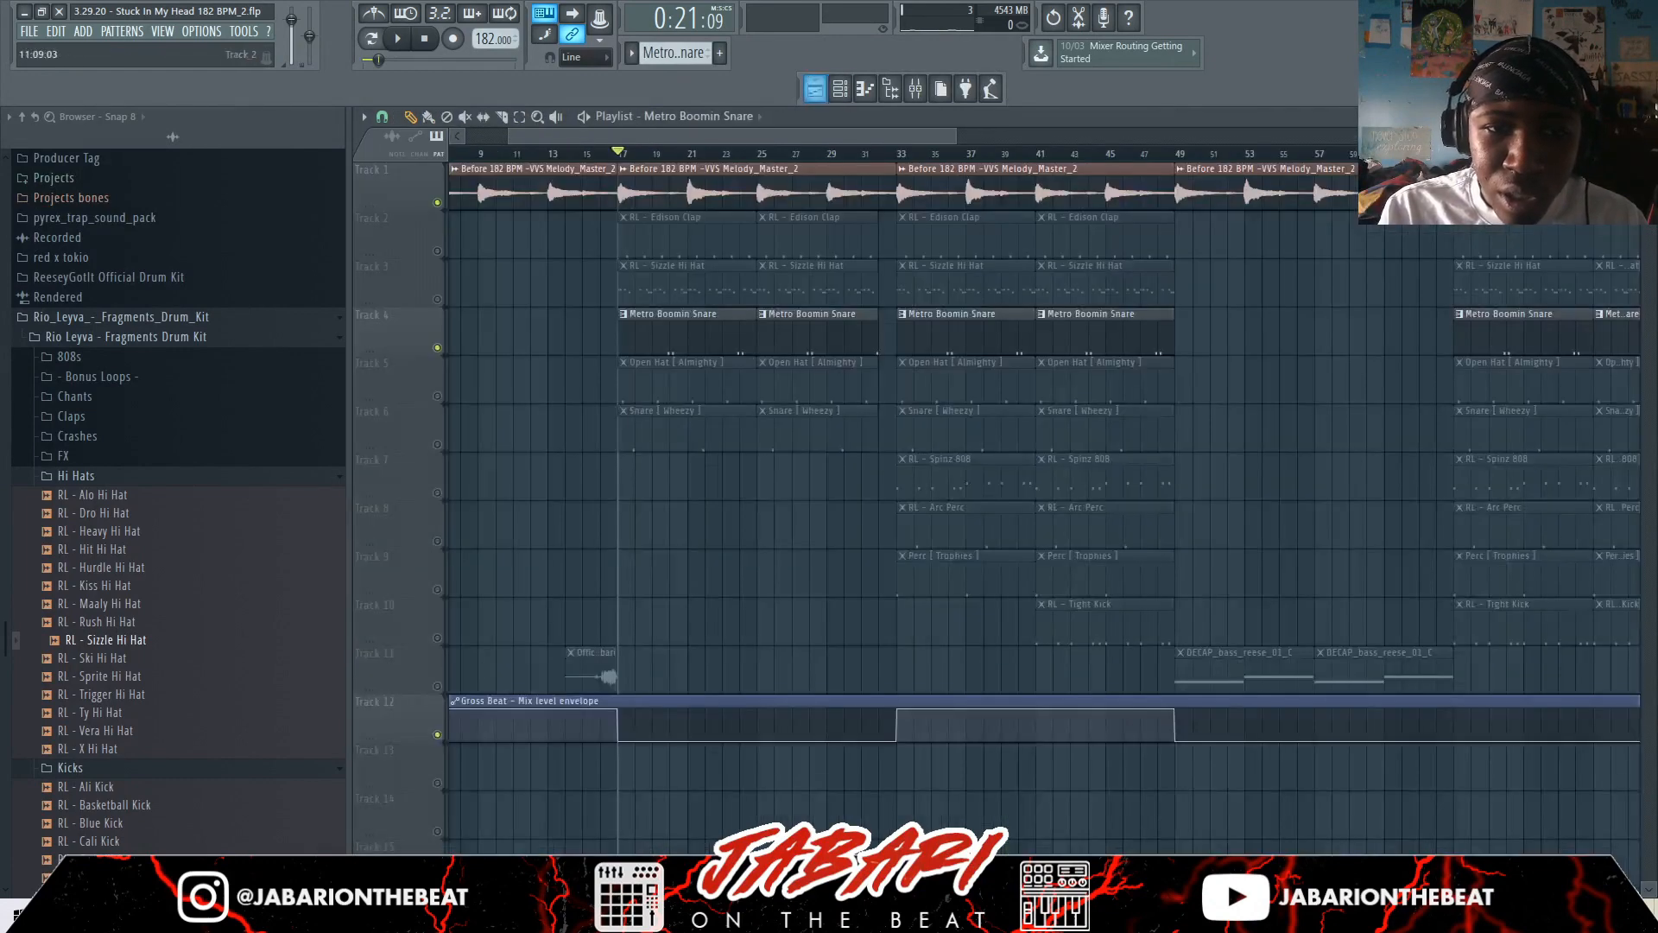
pyautogui.click(437, 203)
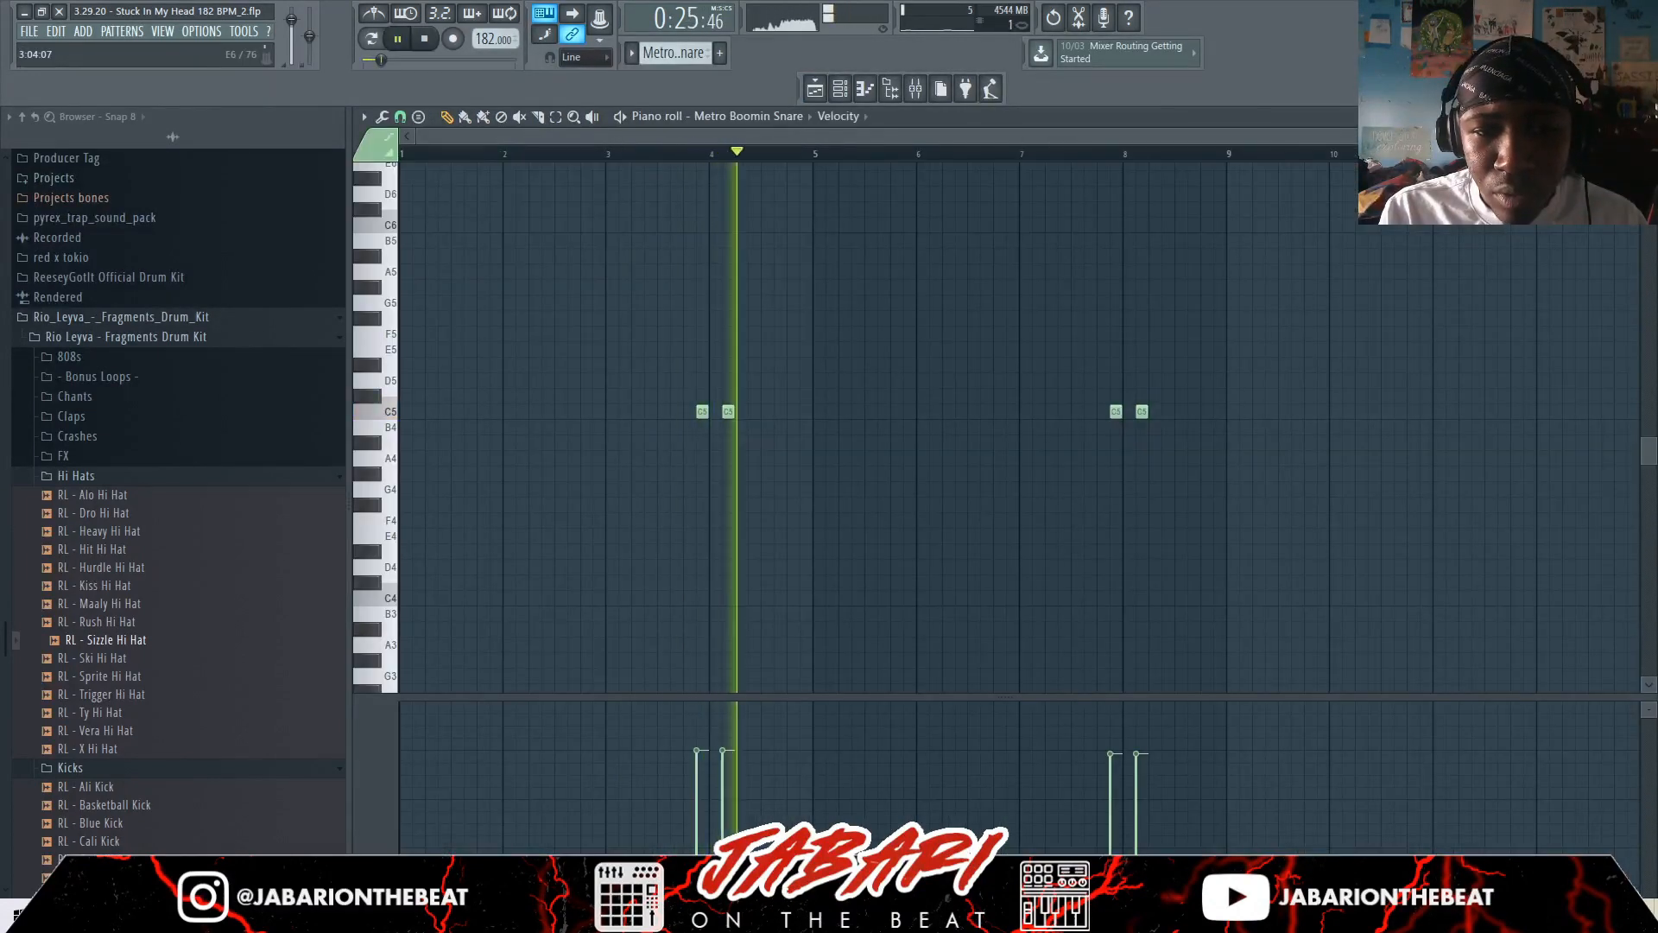
# Stop the snare playback, return to the playlist and play the clap, hi-hat and Metro Boomin snare together
pyautogui.press('space')
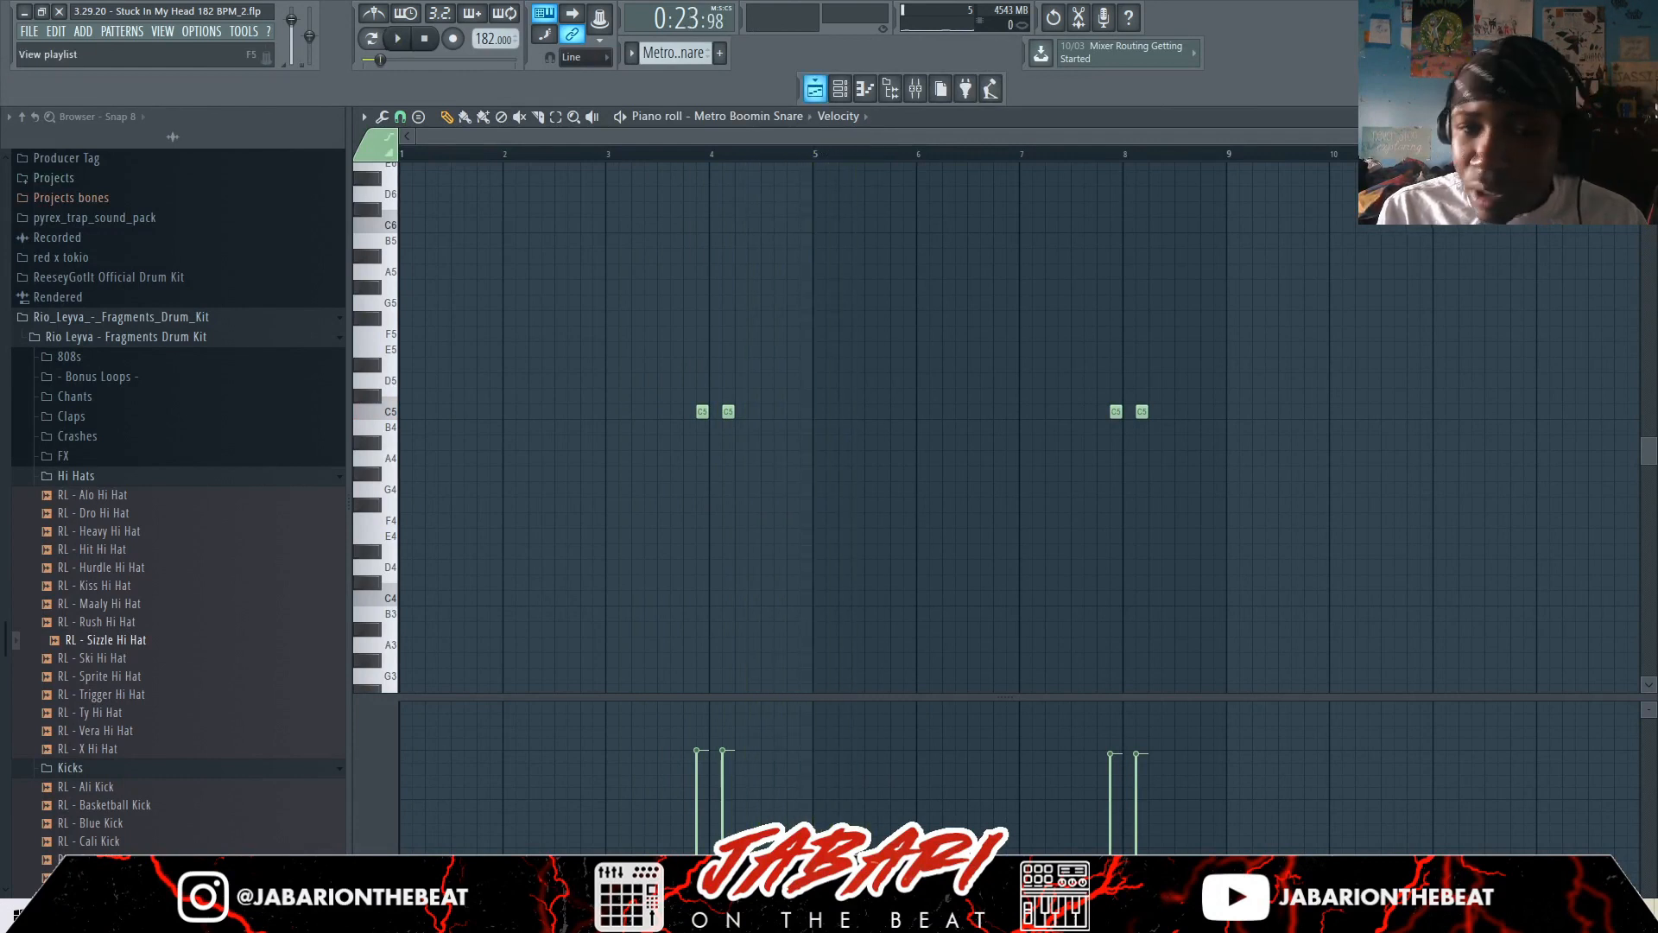
pyautogui.click(814, 88)
pyautogui.press('space')
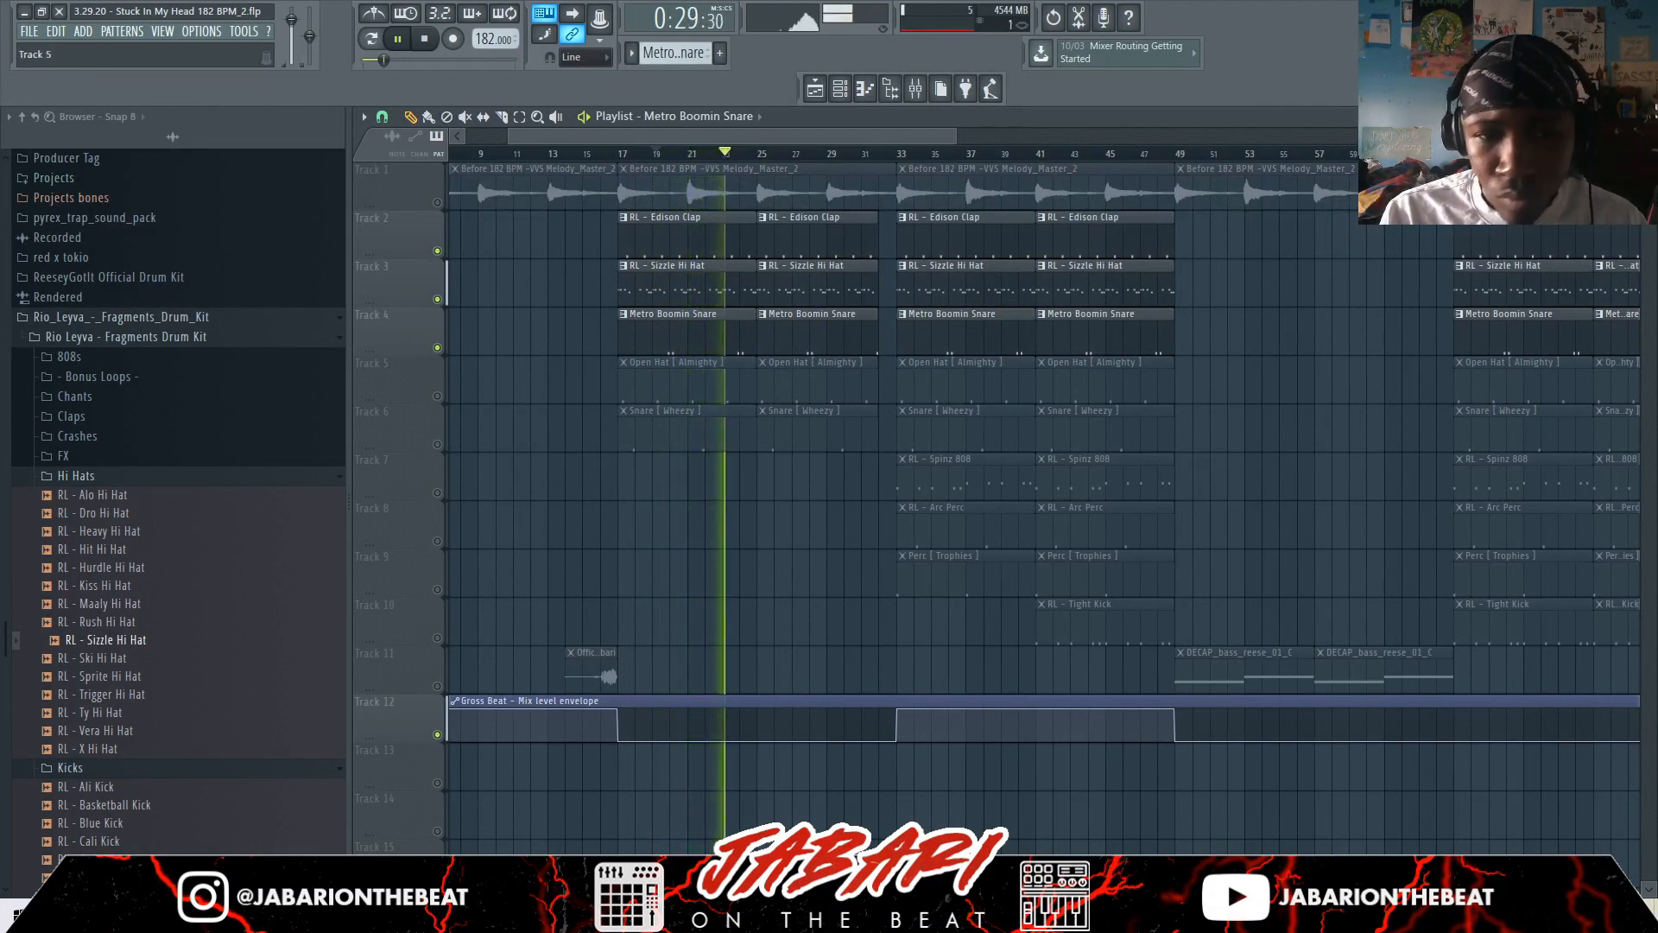
pyautogui.press('space')
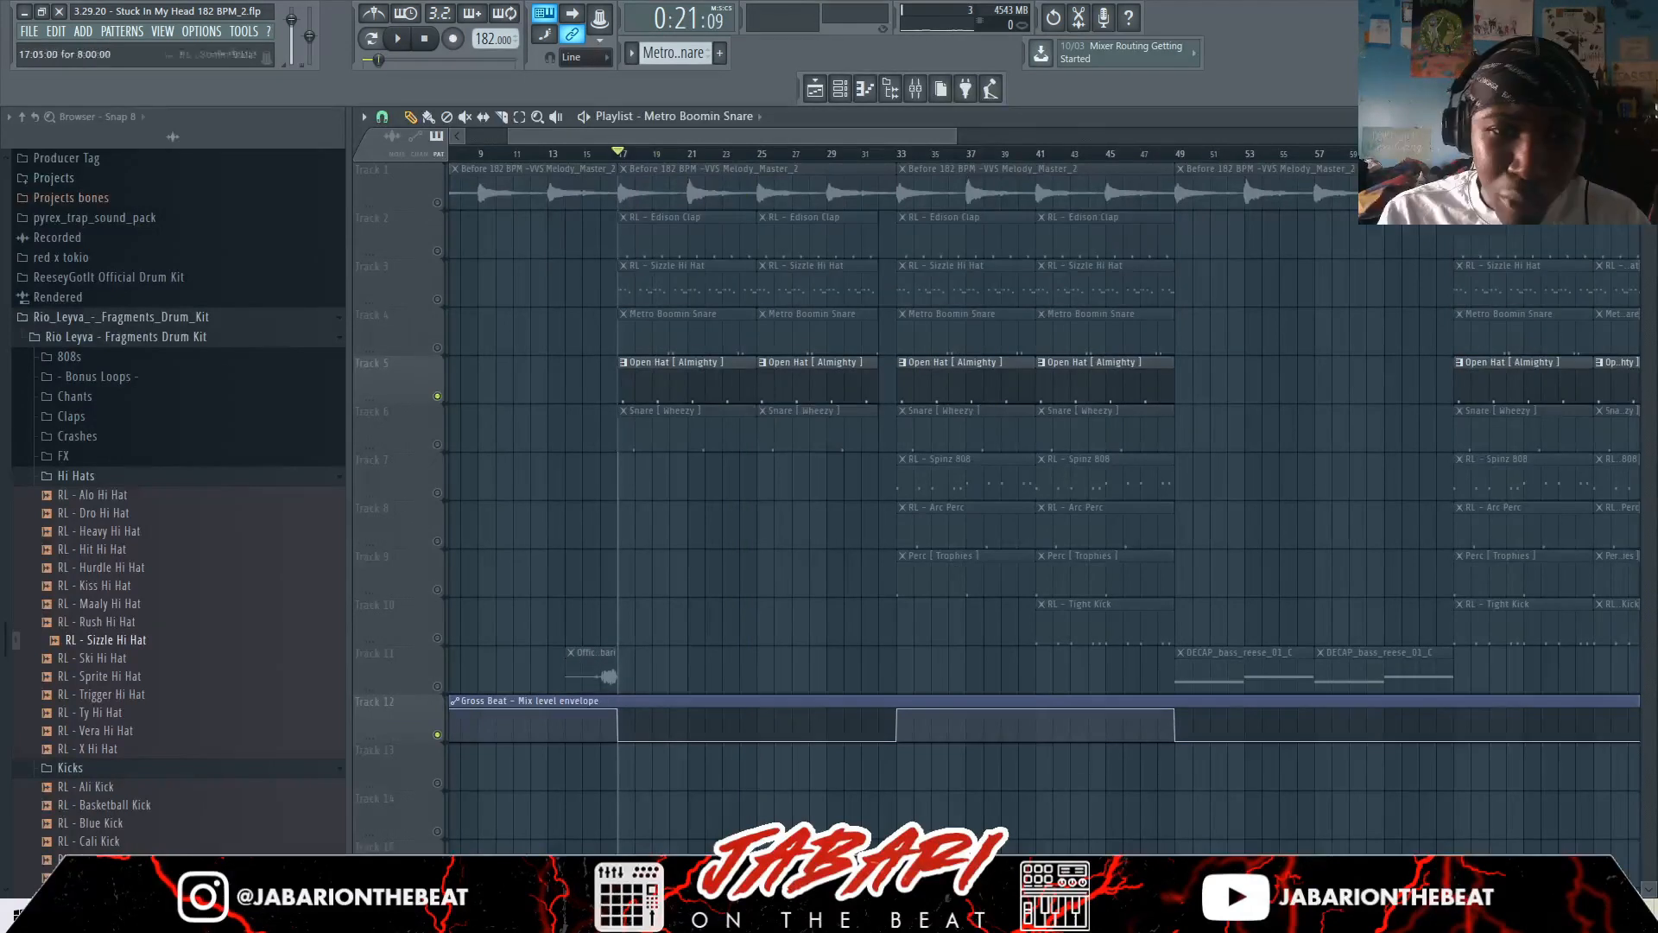
# Open the Open Hat [Almighty] pattern in the piano roll, clear its time selection and play the pattern alone
pyautogui.doubleClick(691, 380)
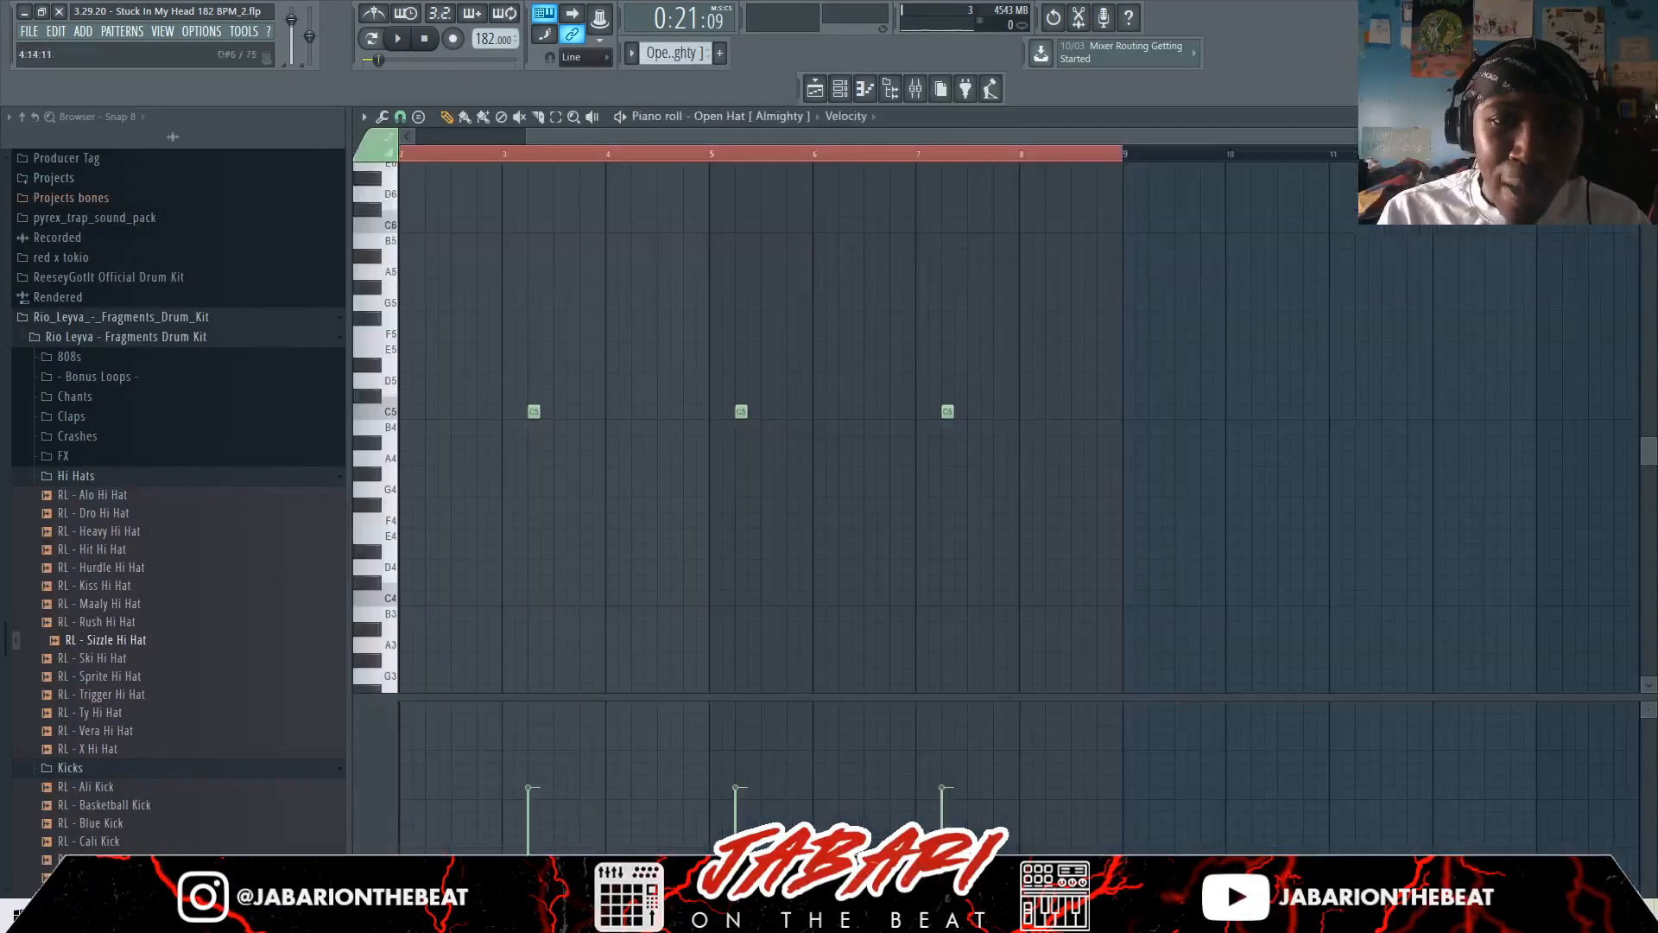
pyautogui.hotkey('ctrl', 'd')
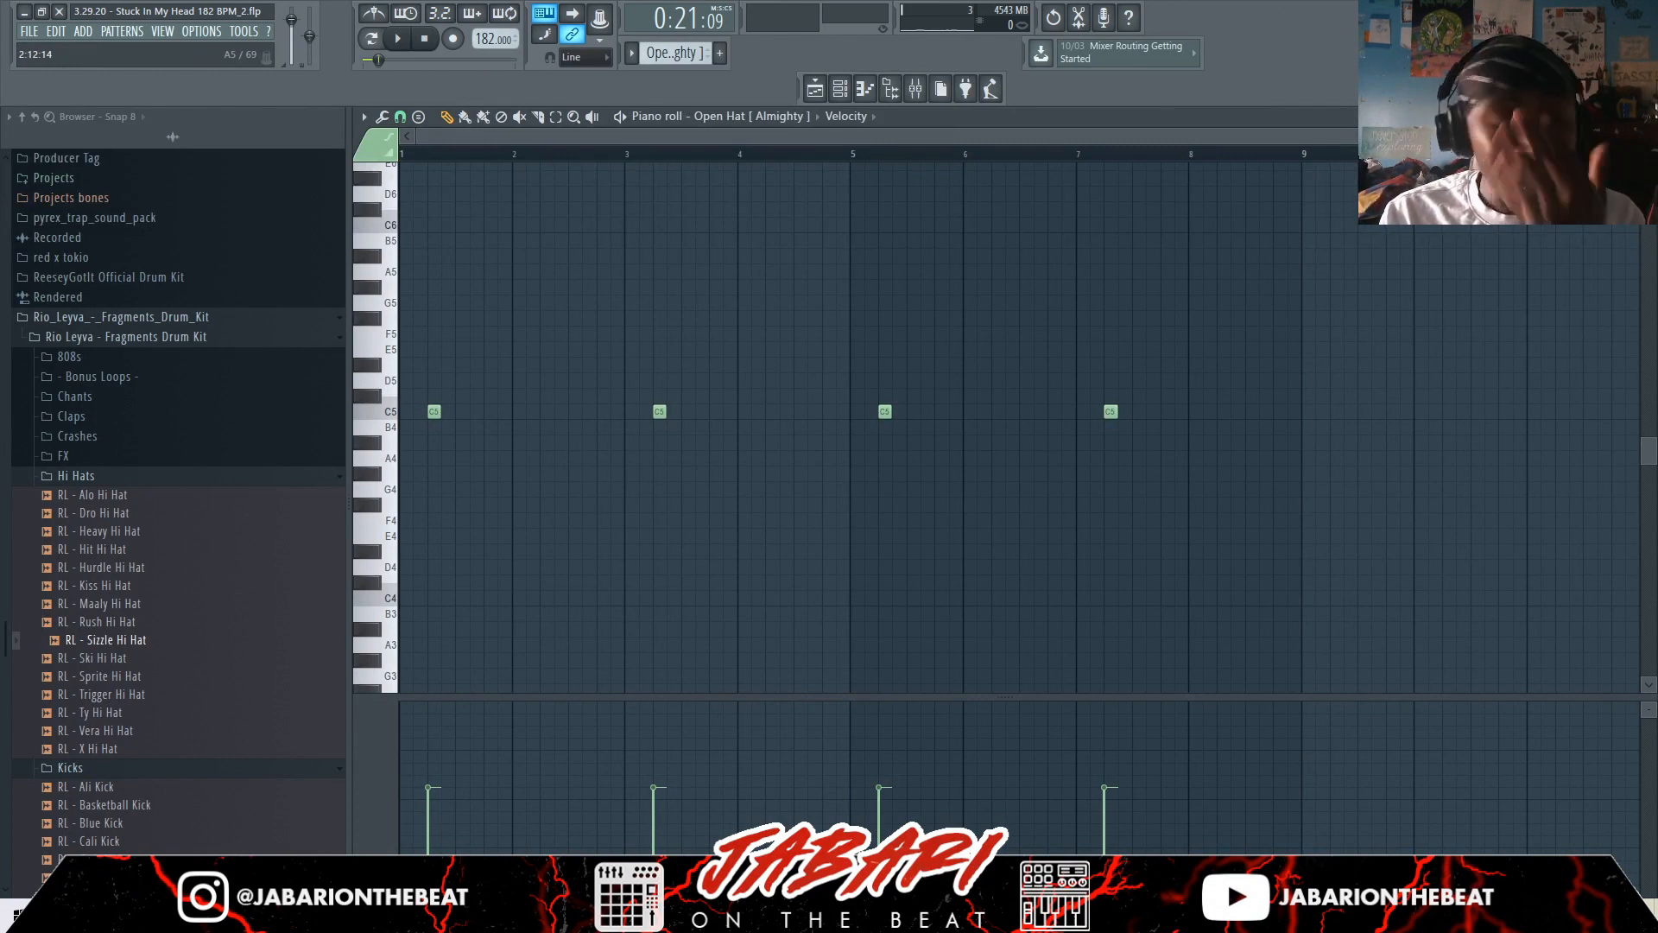
pyautogui.press('space')
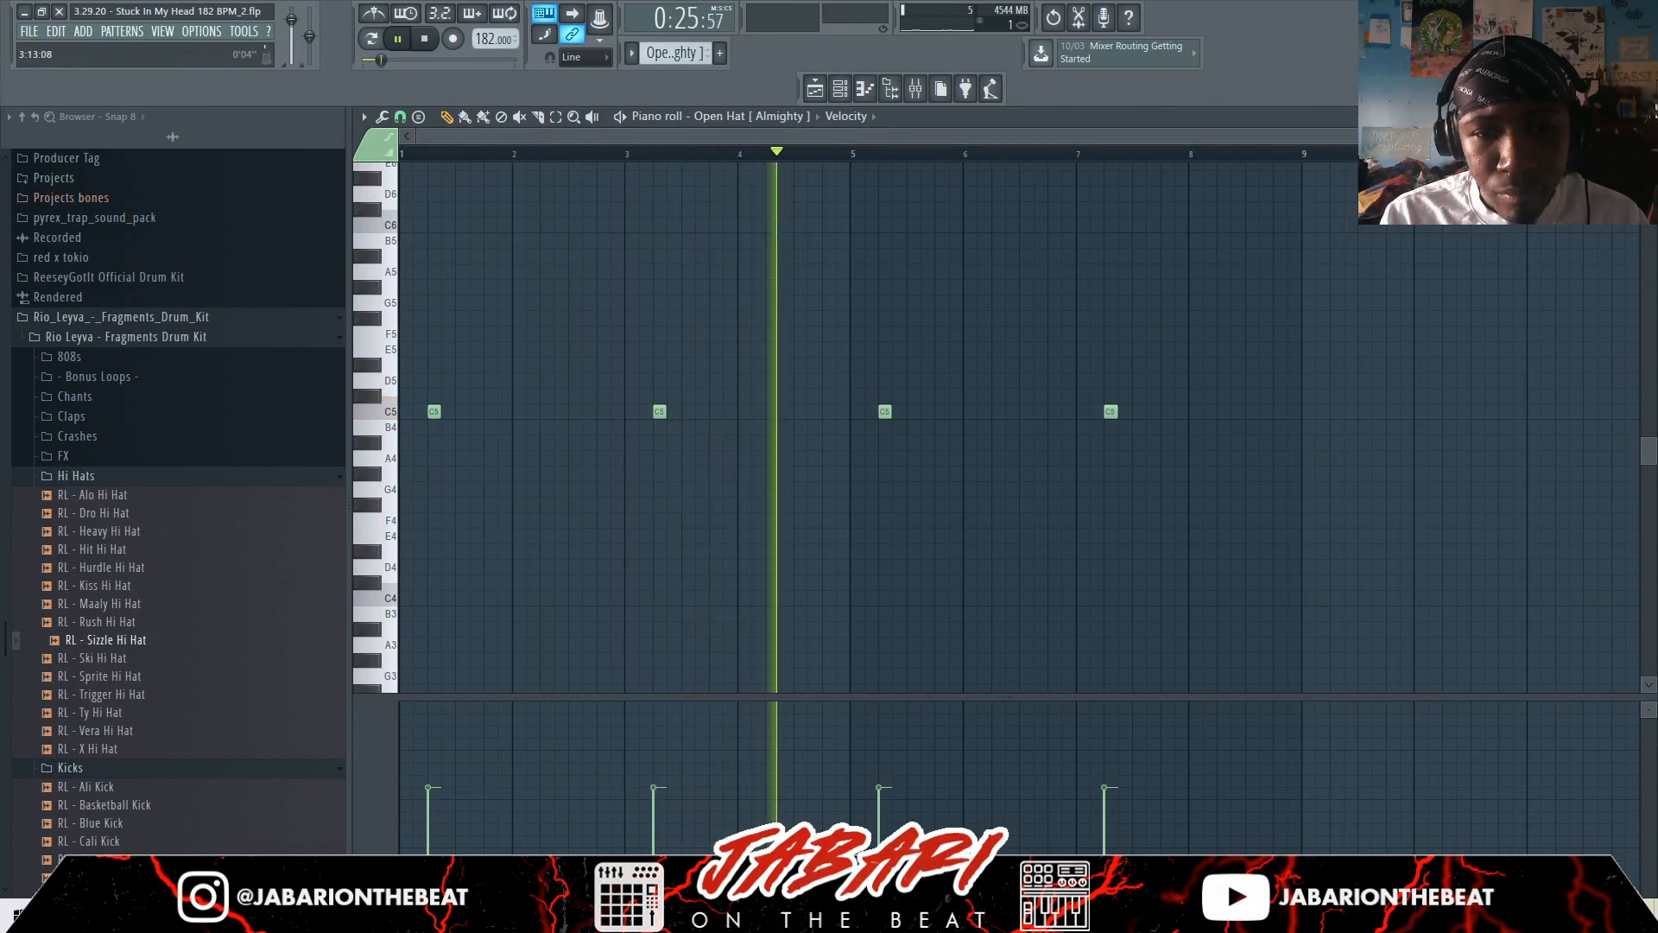
pyautogui.press('space')
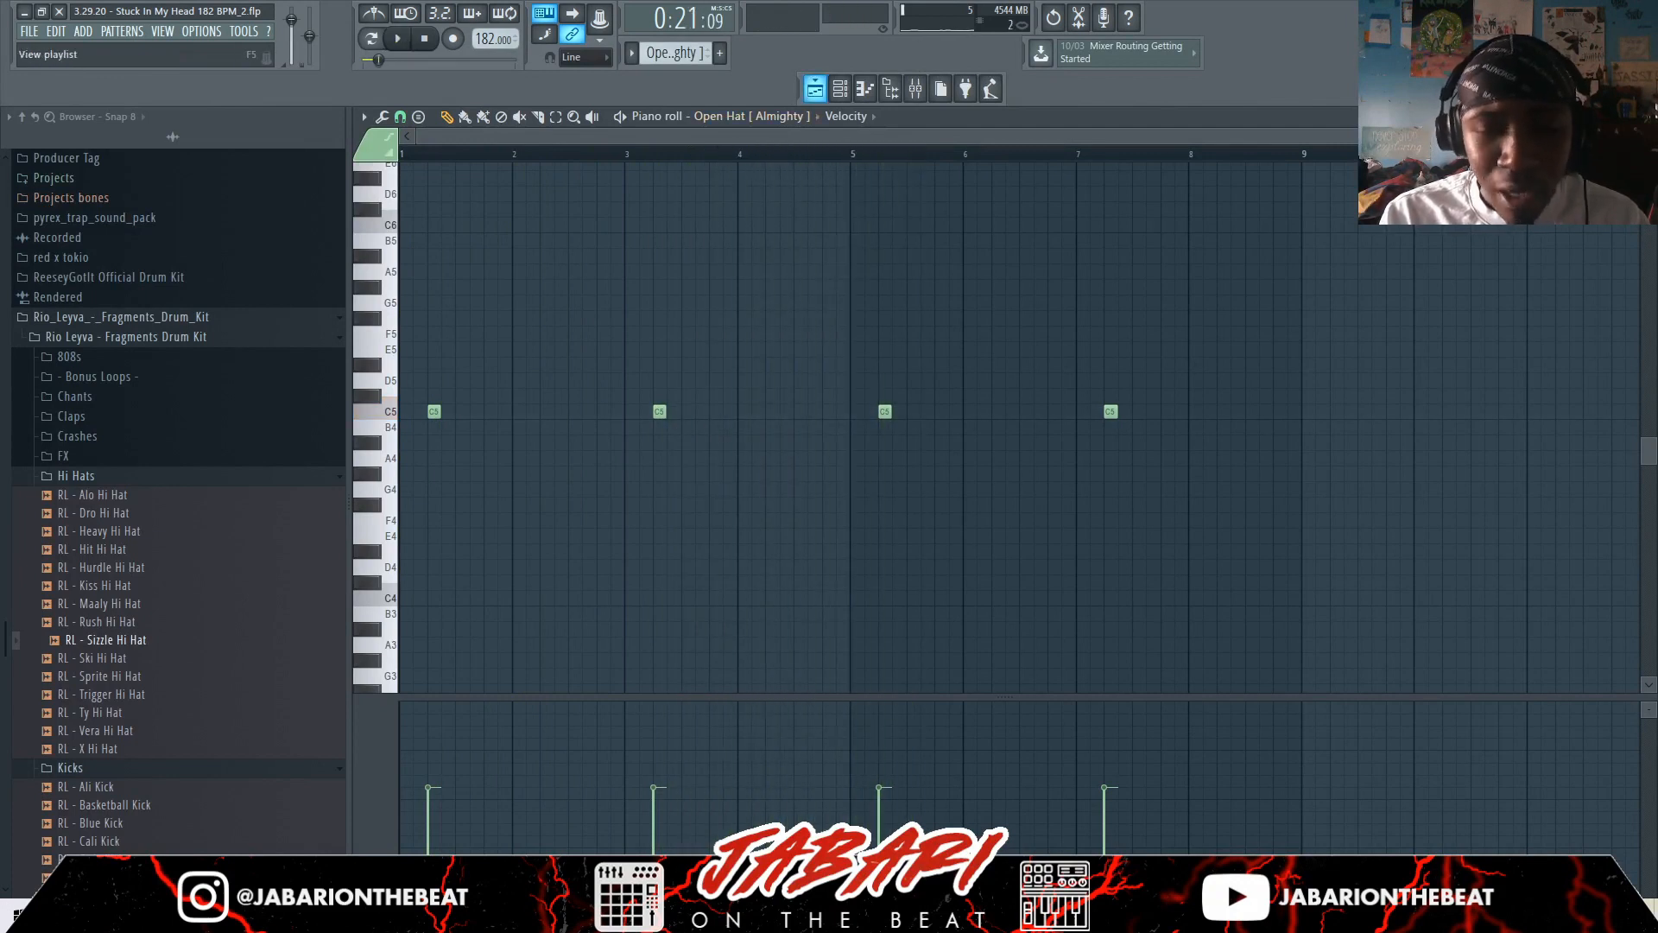
# Unmute the Edison Clap, Sizzle Hi Hat and Metro Boomin Snare tracks and play them with the open hat pattern in the piano roll
pyautogui.press('F5')
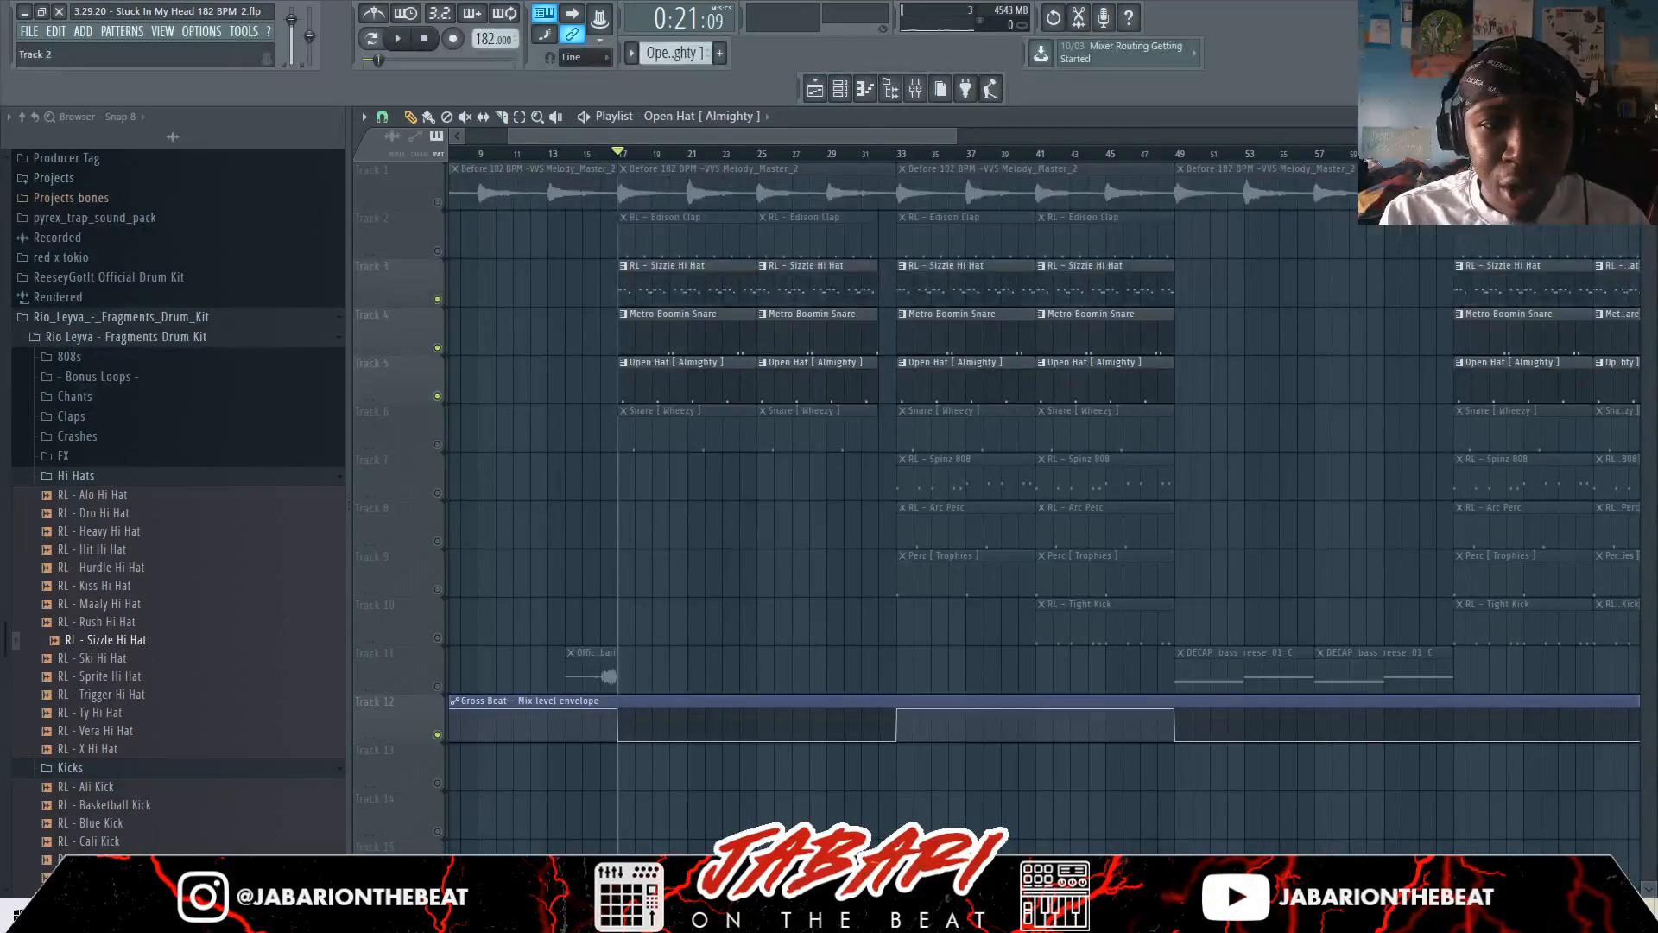
pyautogui.press('F7')
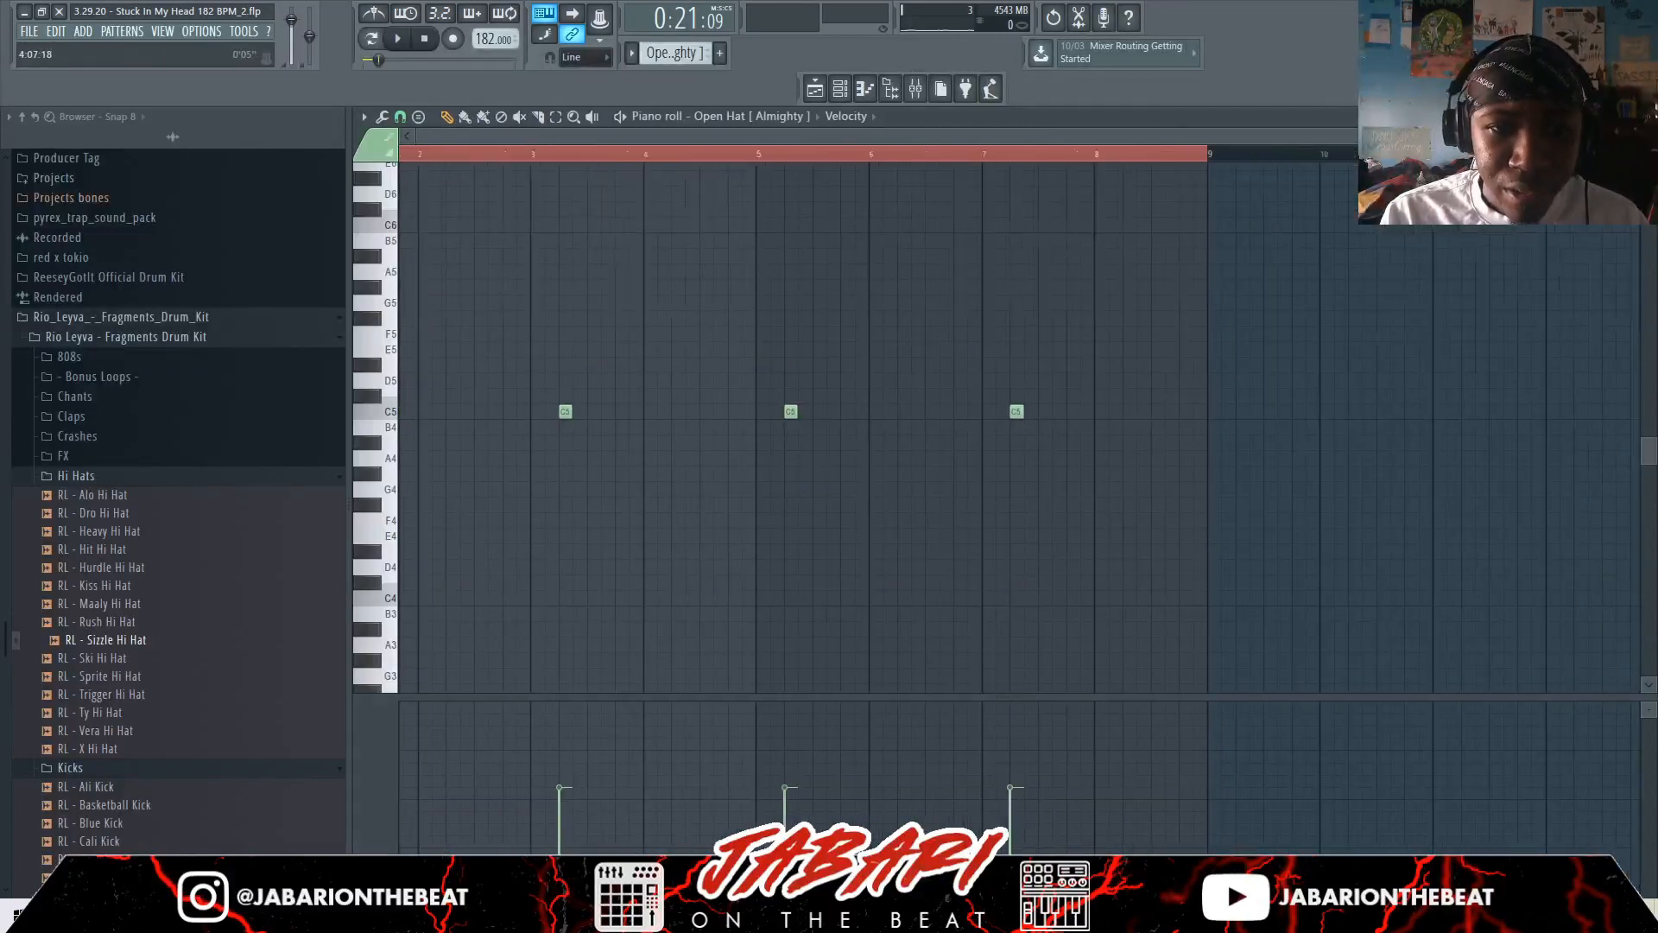
pyautogui.press('space')
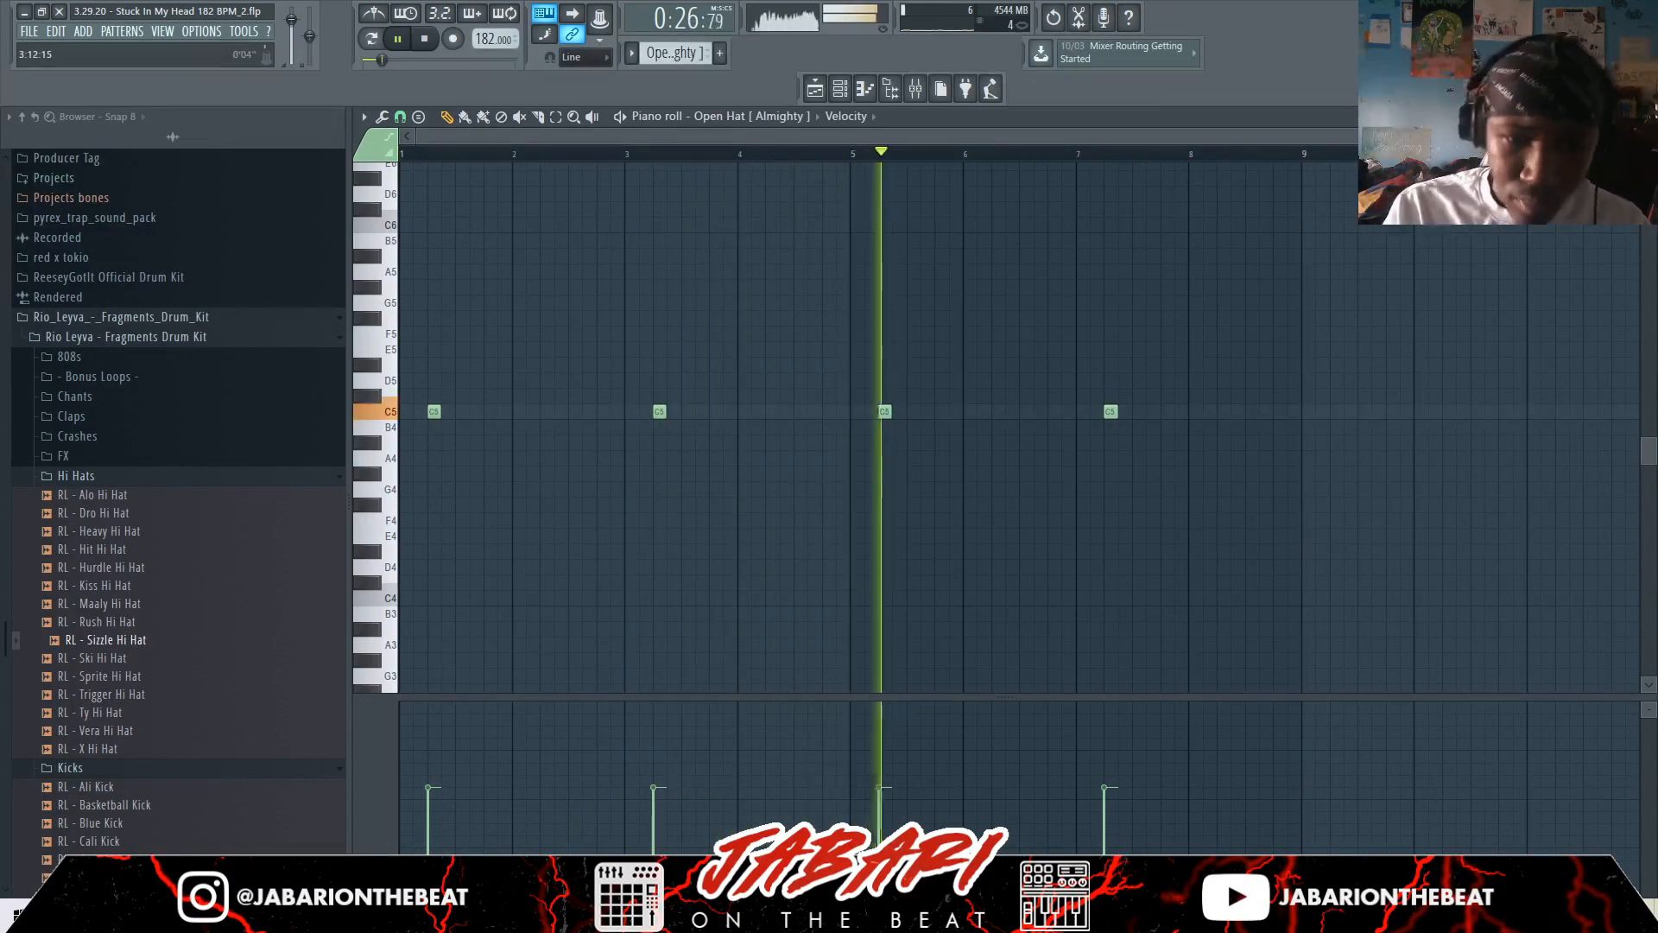
pyautogui.press('space')
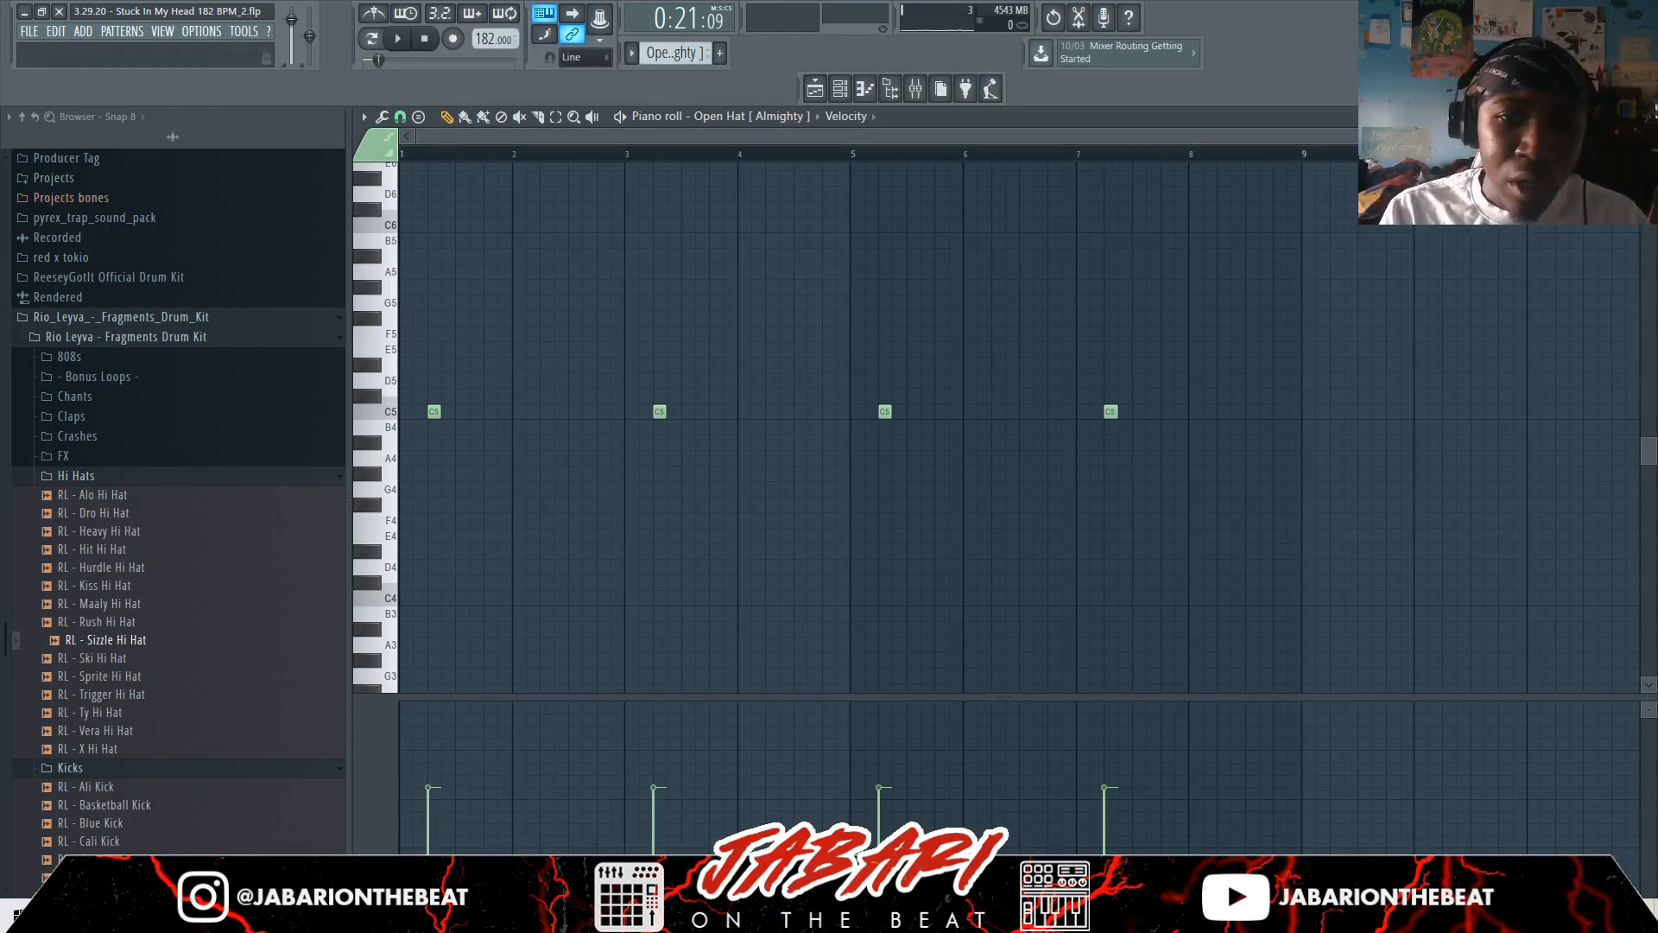
# Return to the playlist, unmute the Snare [Wheezy] track and open its pattern in the piano roll
pyautogui.press('F5')
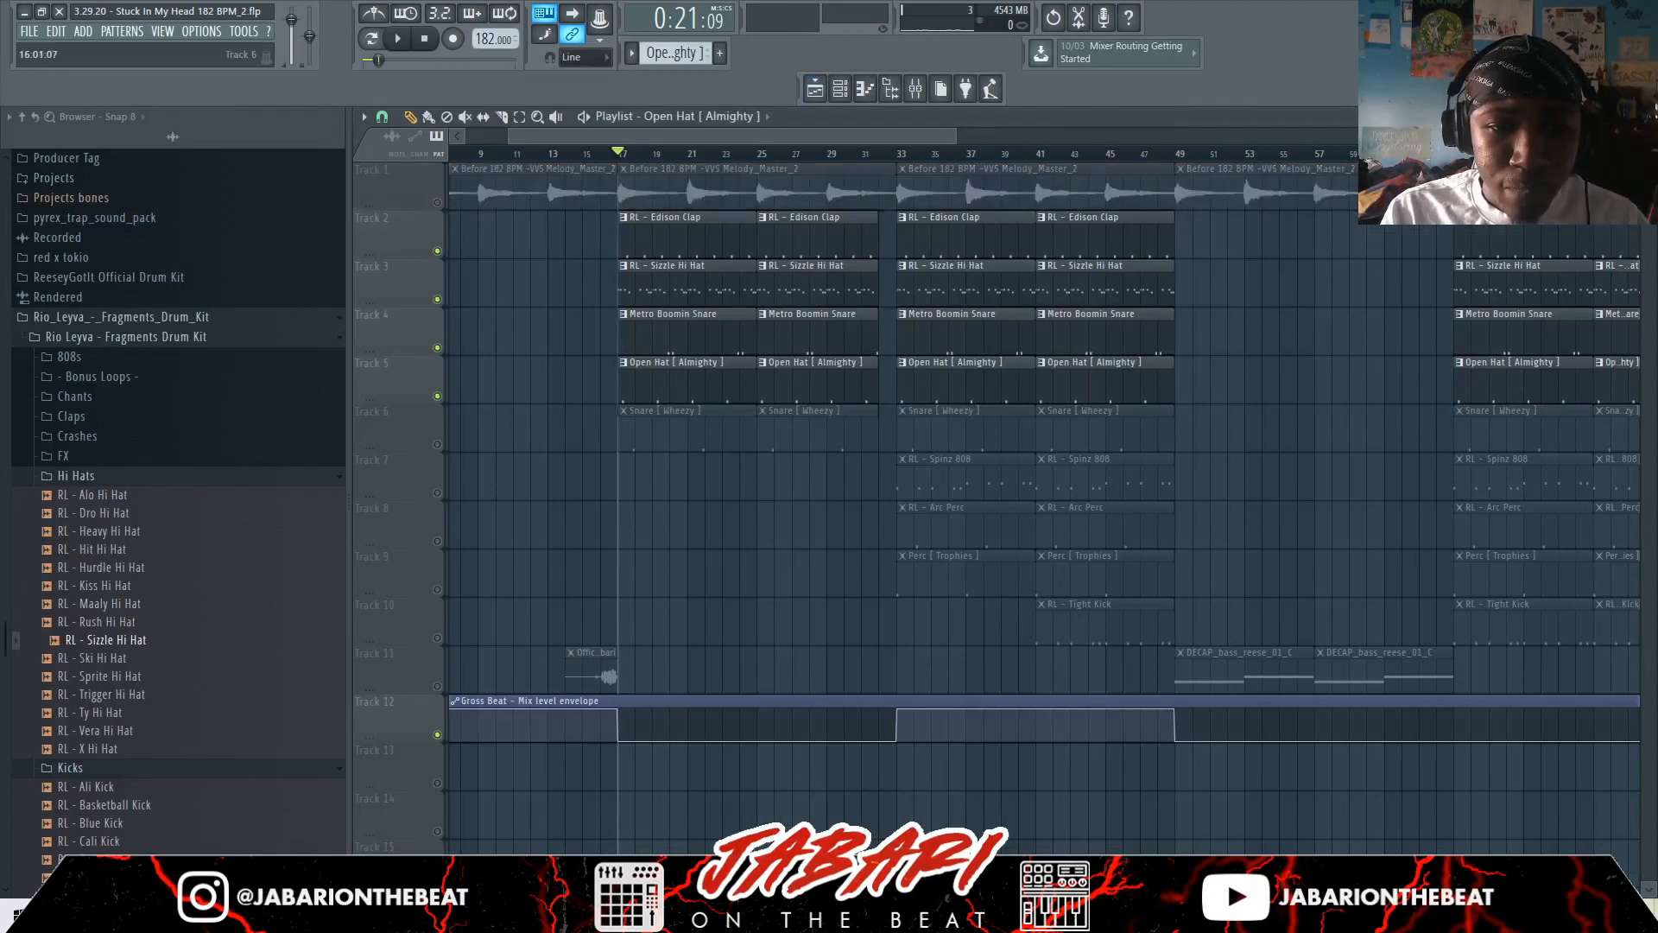
pyautogui.press('F7')
pyautogui.press('F5')
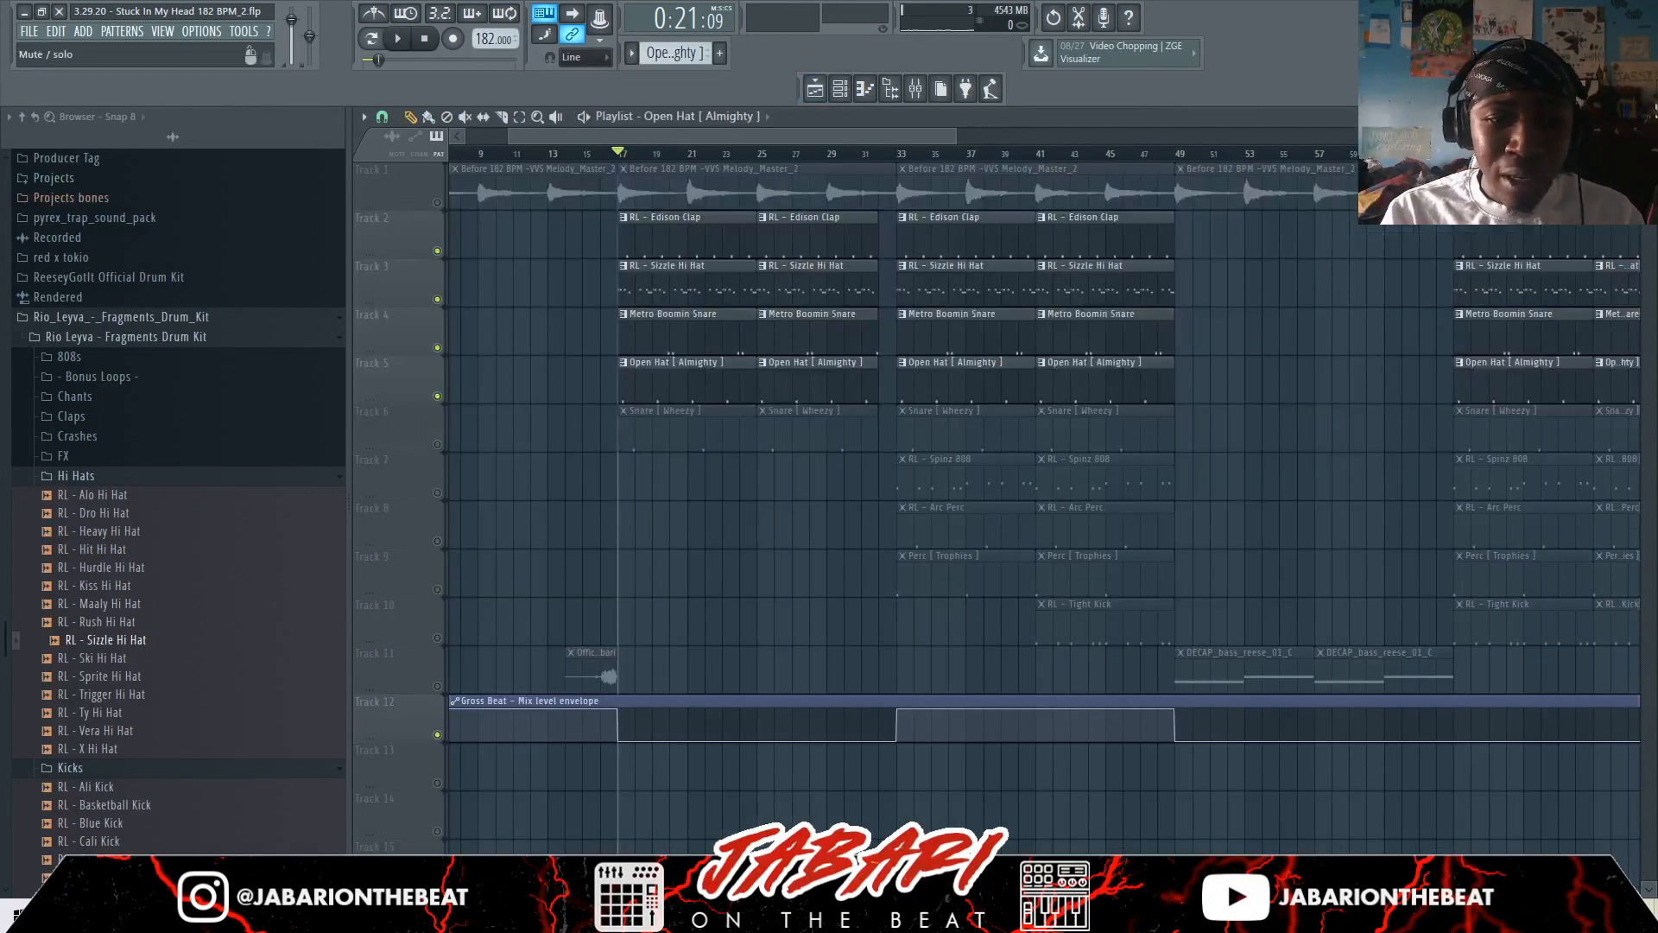
pyautogui.click(437, 444)
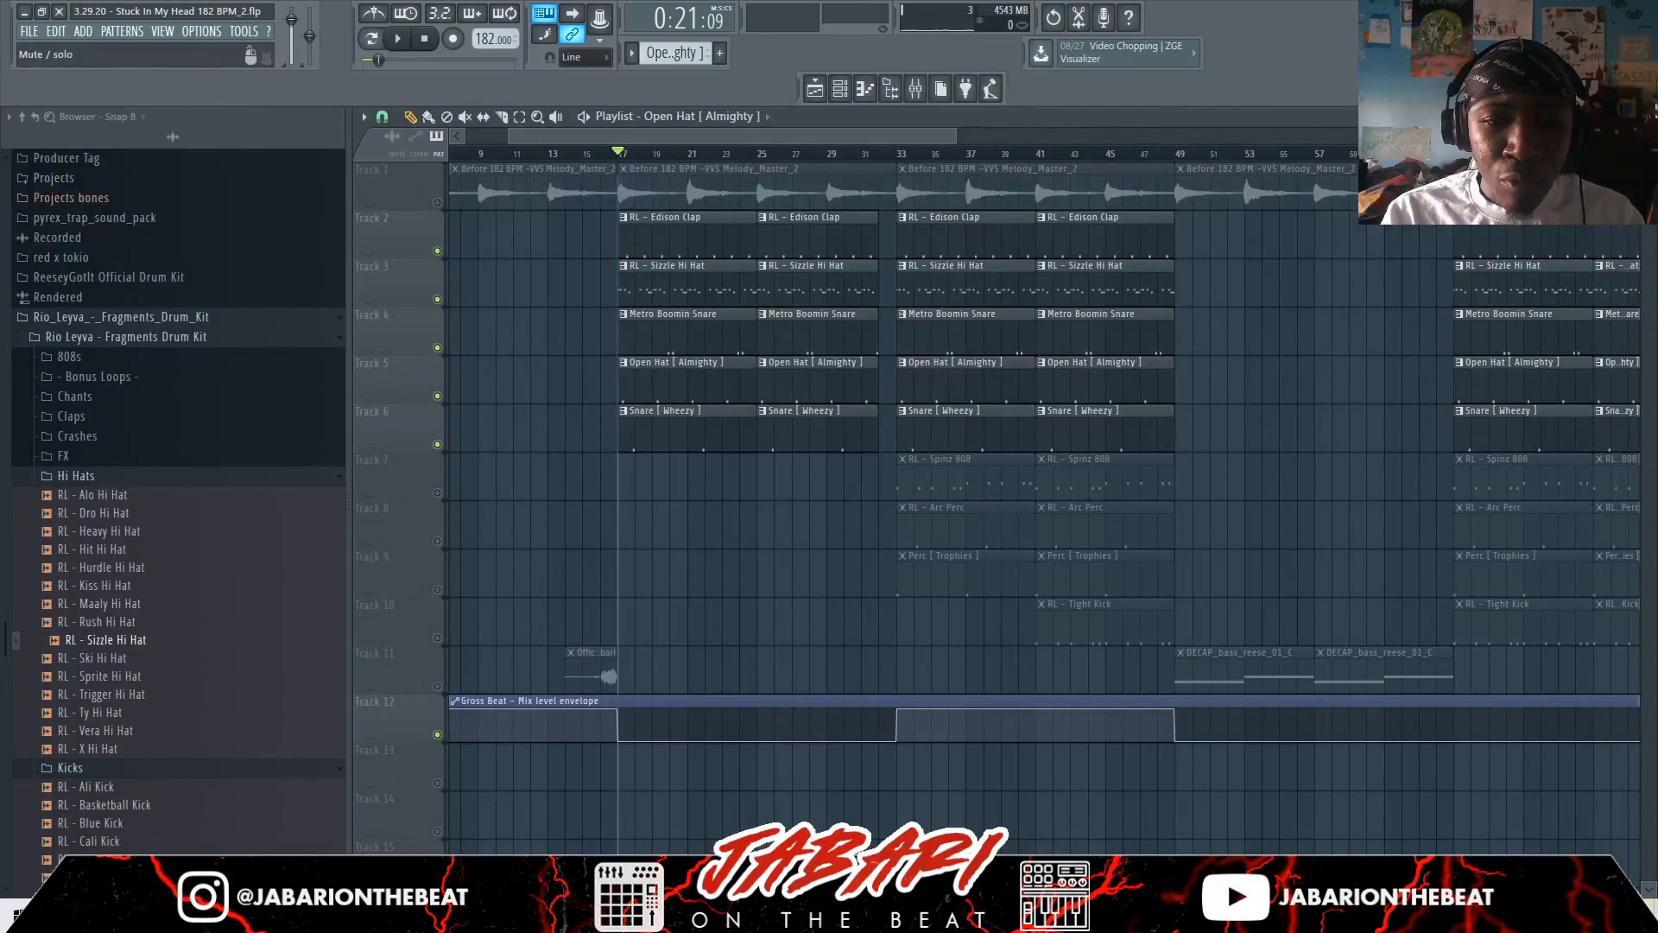
pyautogui.doubleClick(655, 428)
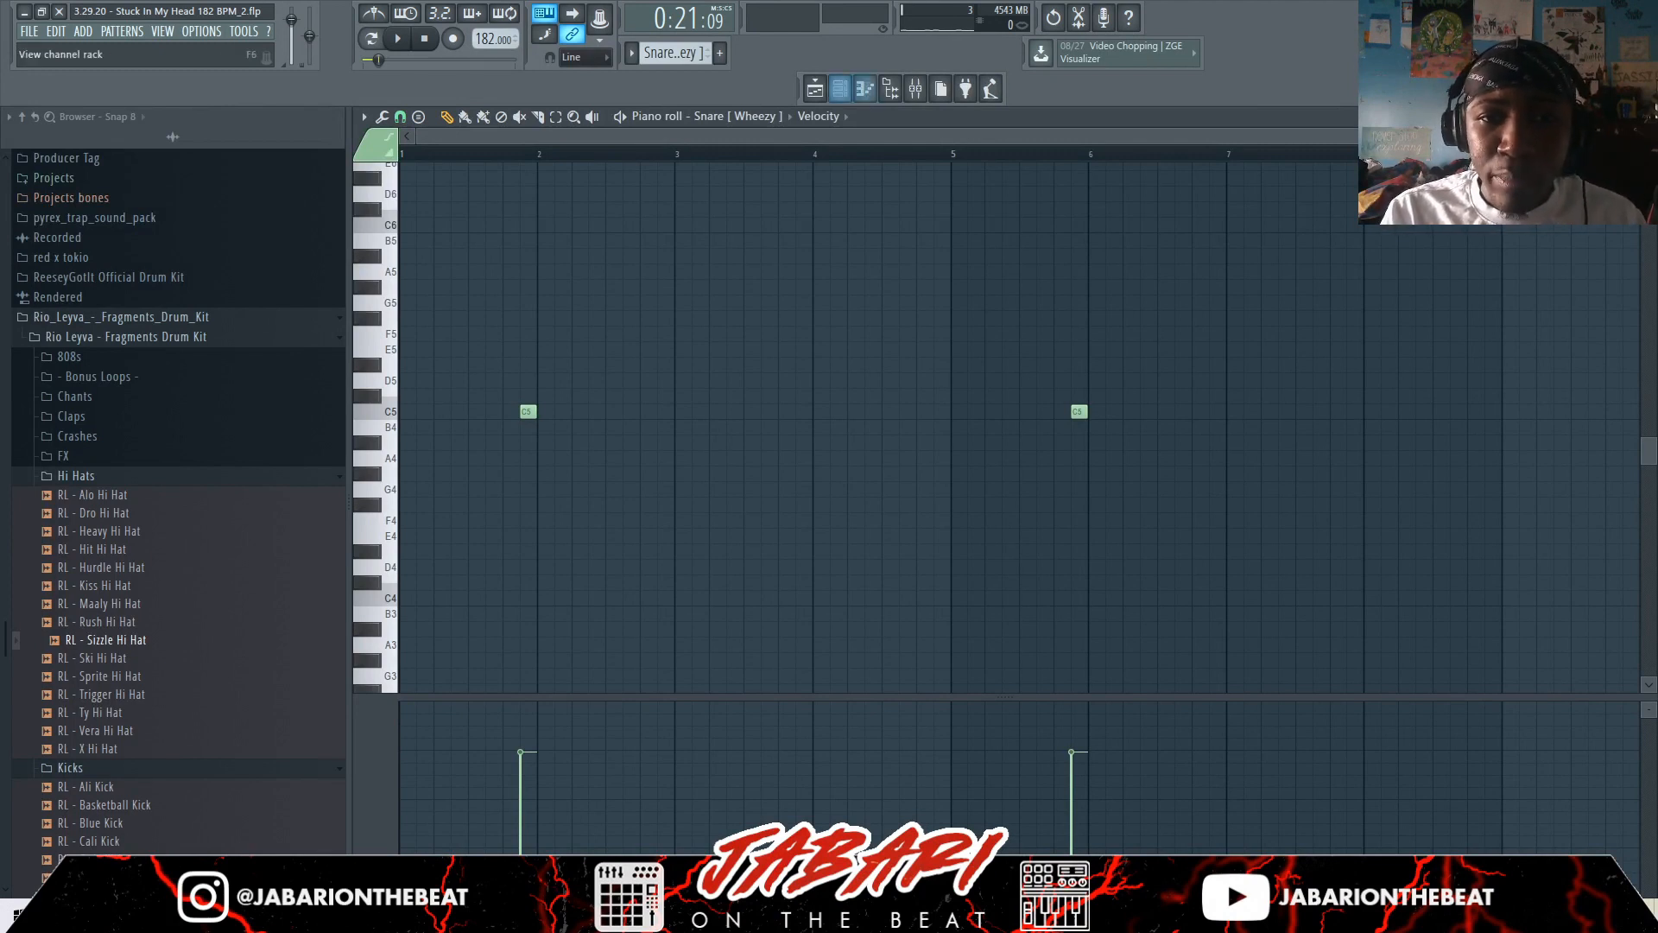
# Play the Snare [Wheezy] pattern together with the clap, hi-hat, Metro Boomin snare and open hat, then stop playback
pyautogui.press('F5')
pyautogui.press('space')
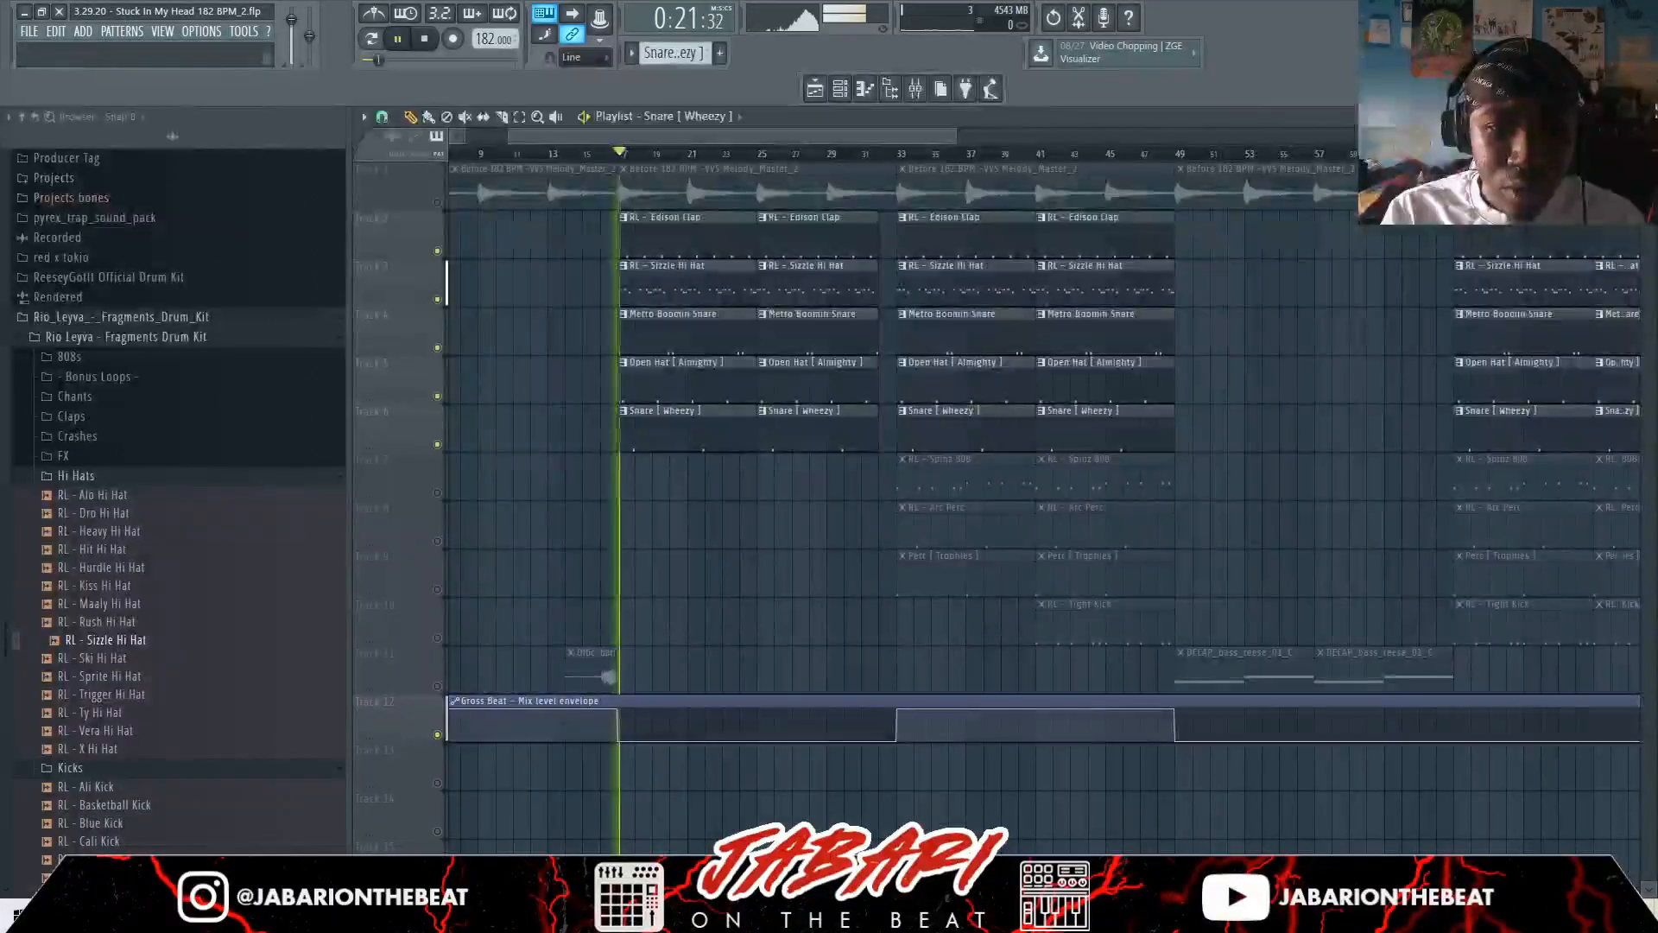
pyautogui.press('F7')
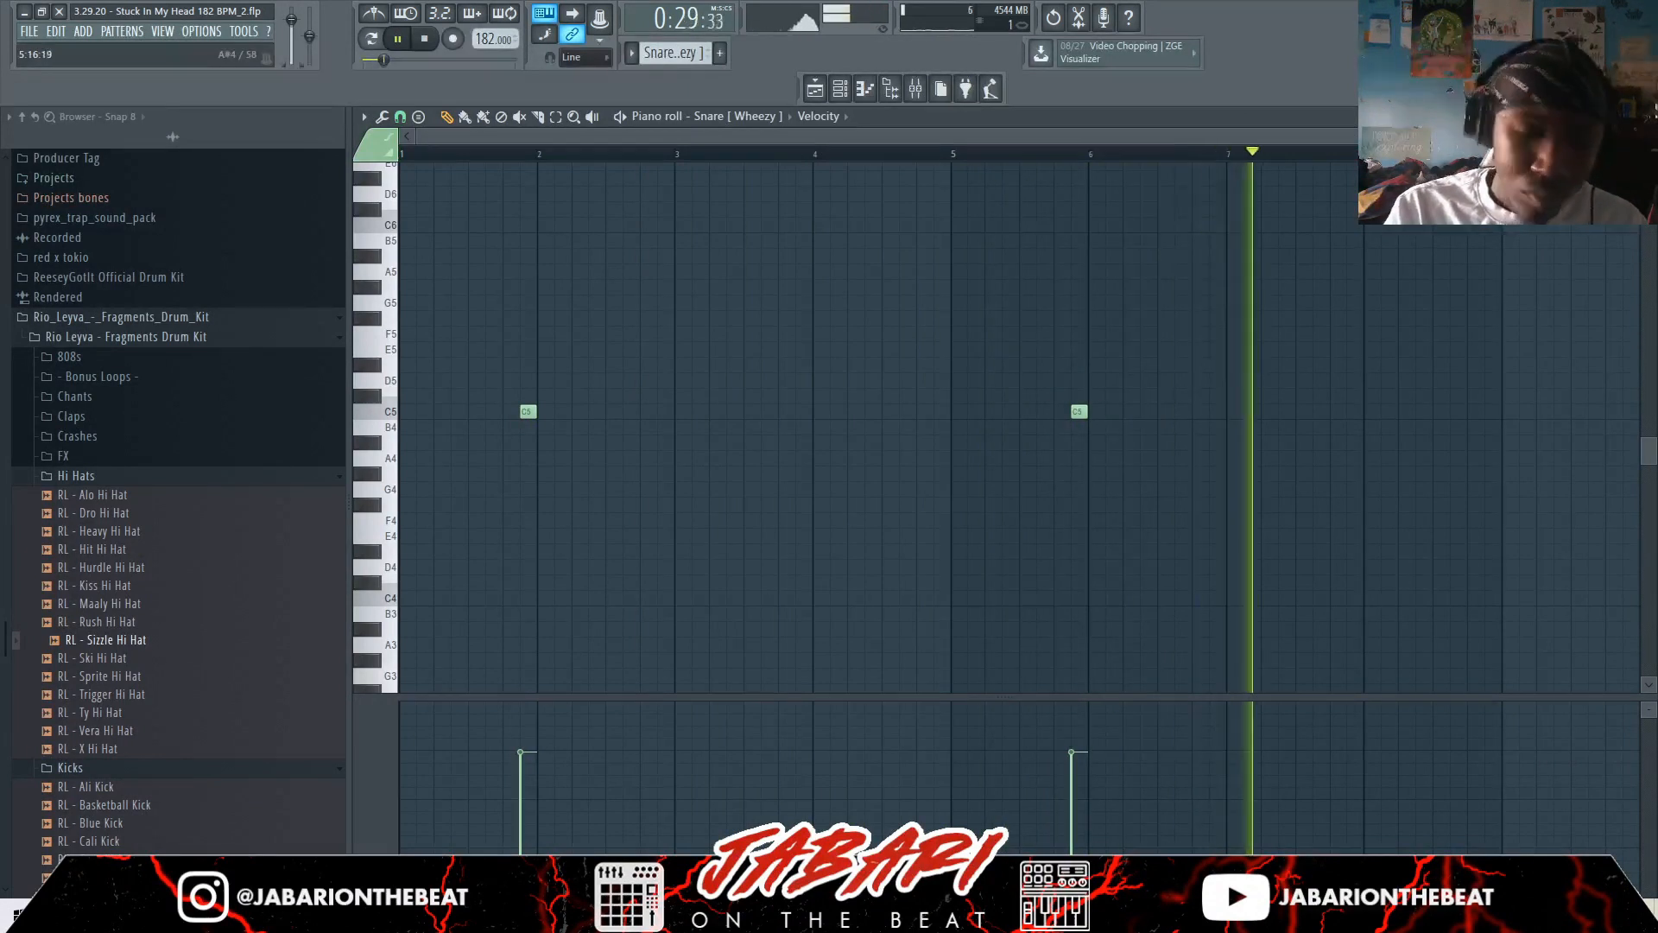
pyautogui.press('space')
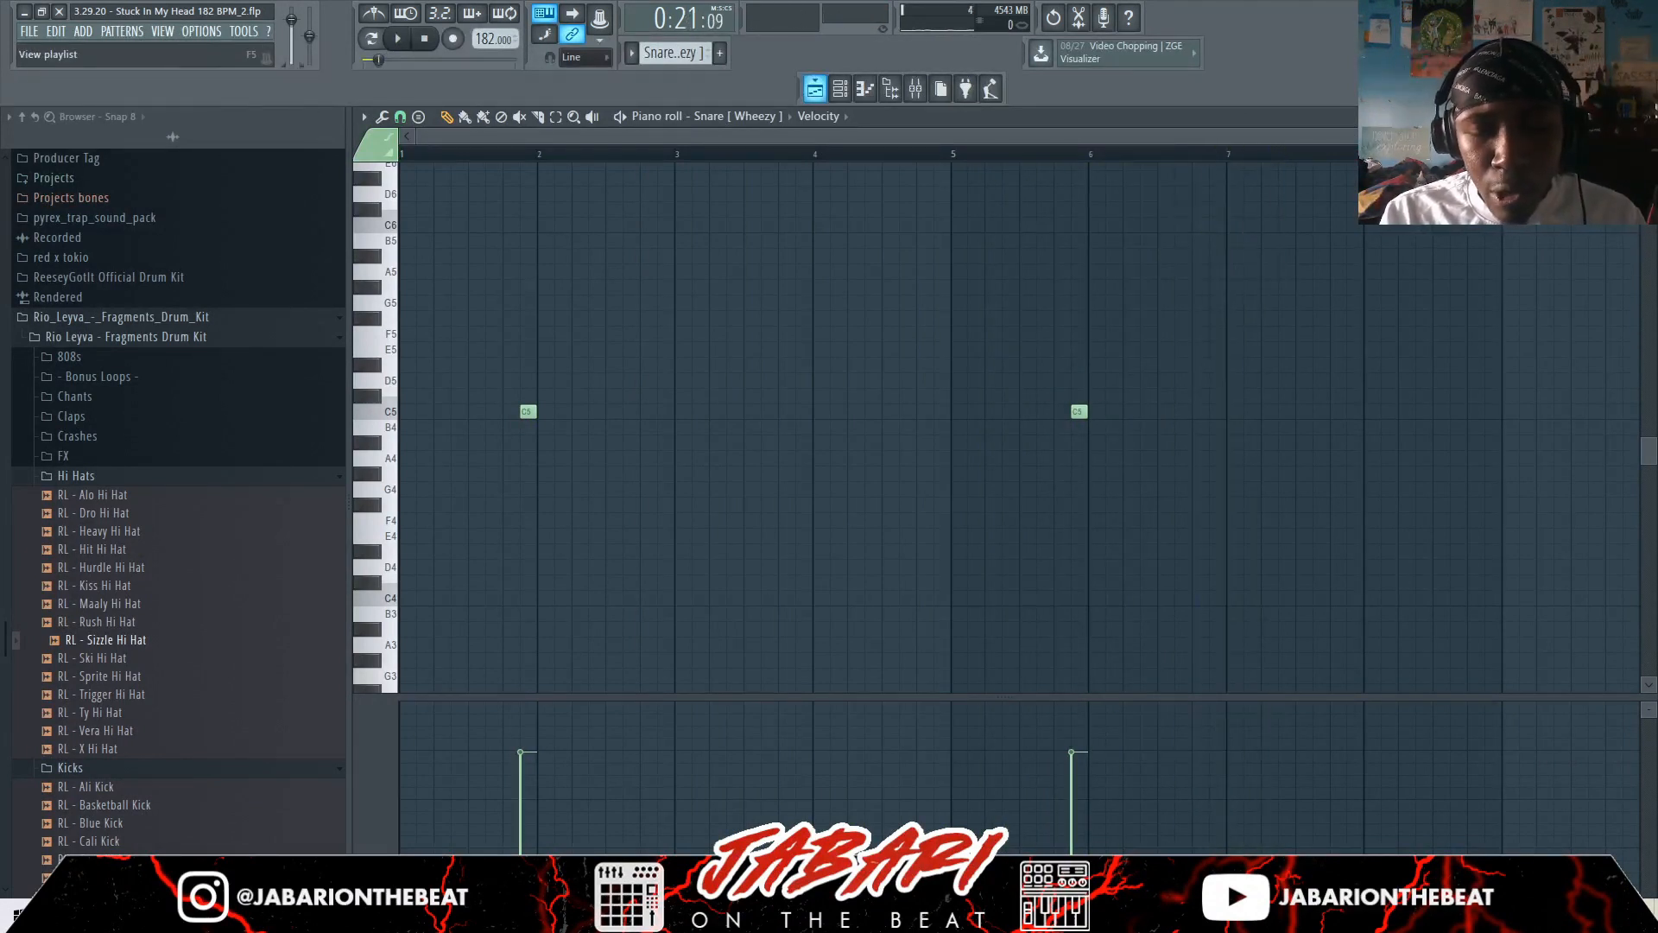
# Return to the playlist, unmute the melody track and play it with the five drum tracks, then stop playback
pyautogui.click(815, 88)
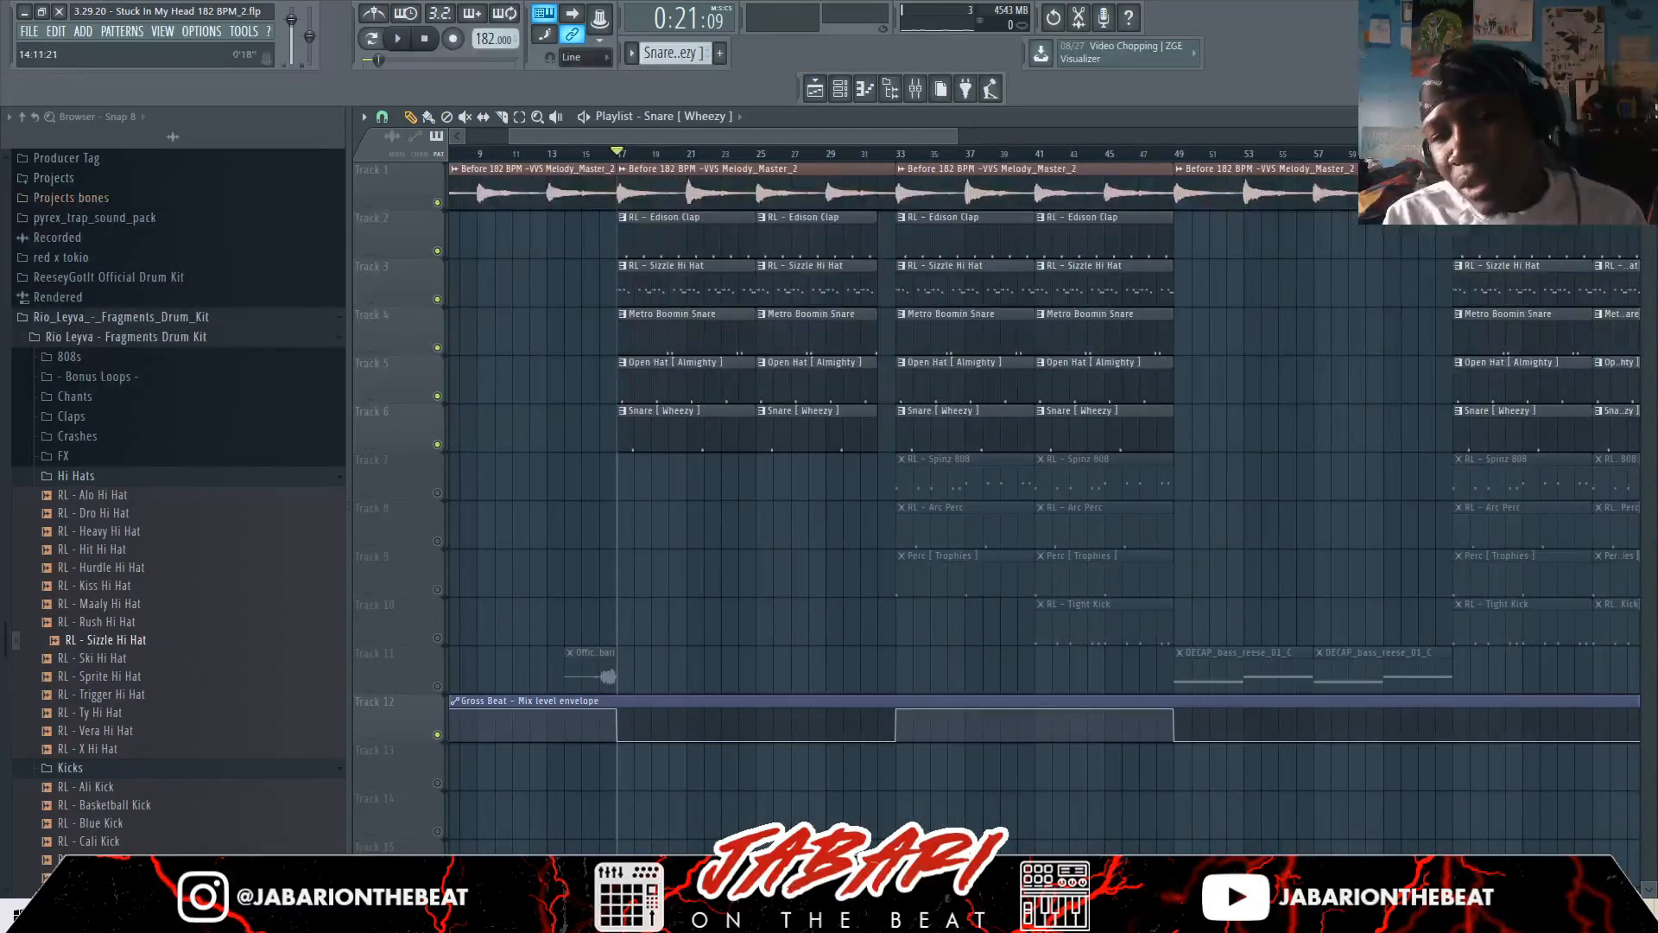
pyautogui.press('space')
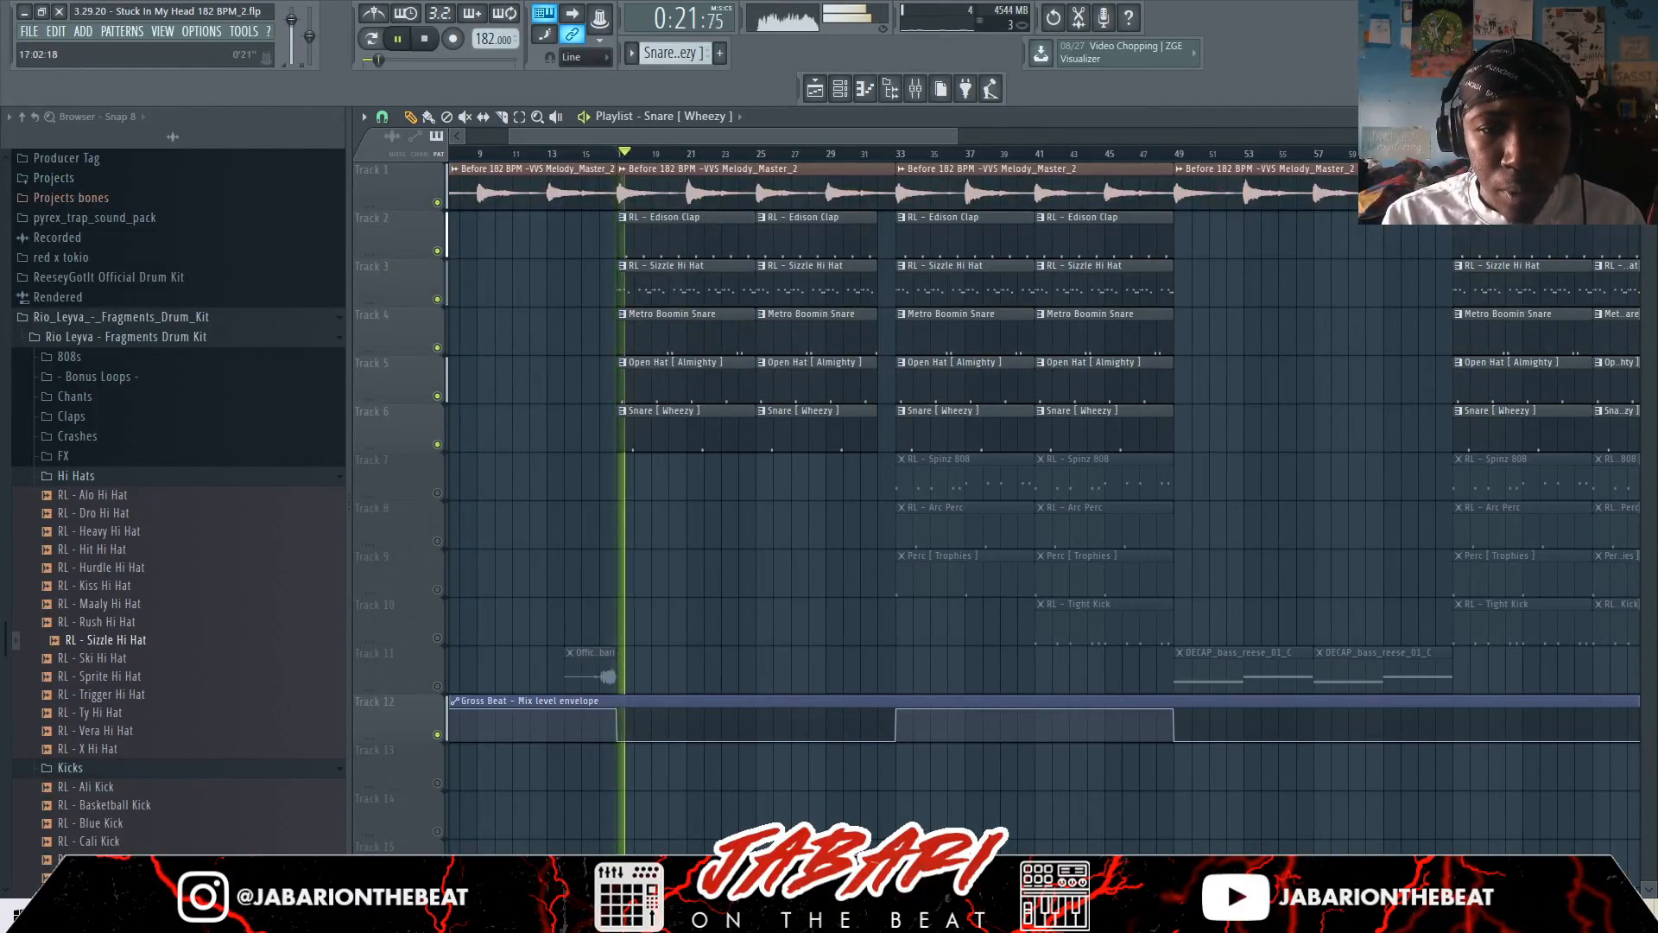
pyautogui.scroll(3, 618, 519)
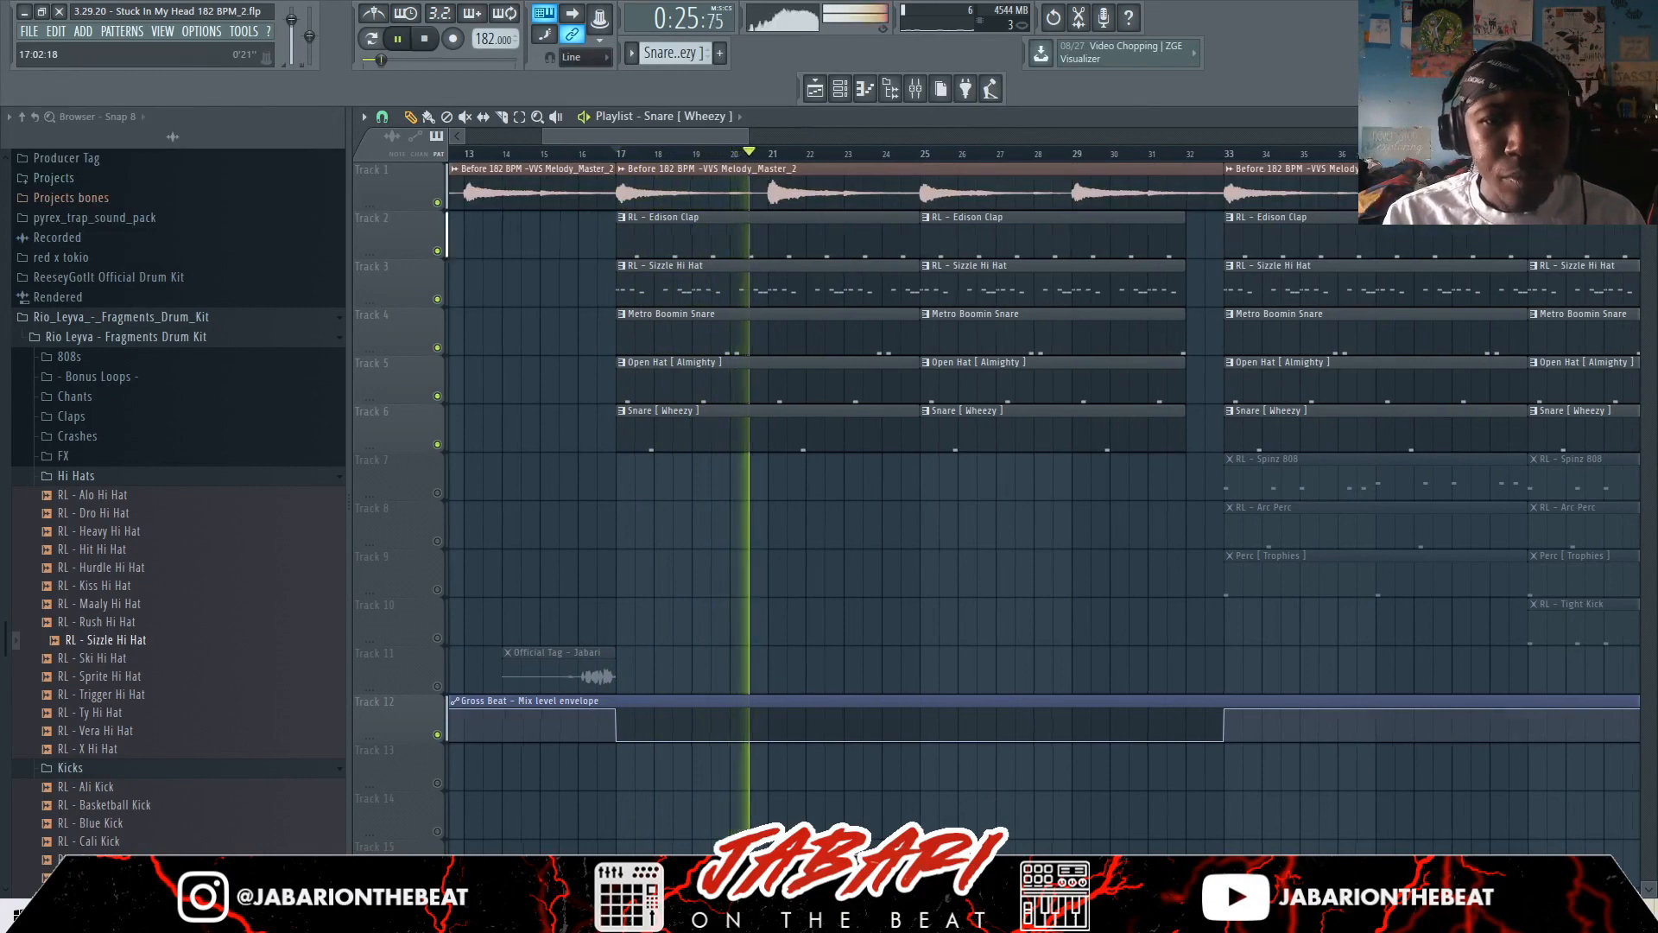
pyautogui.scroll(-2, 617, 518)
pyautogui.scroll(-3, 618, 519)
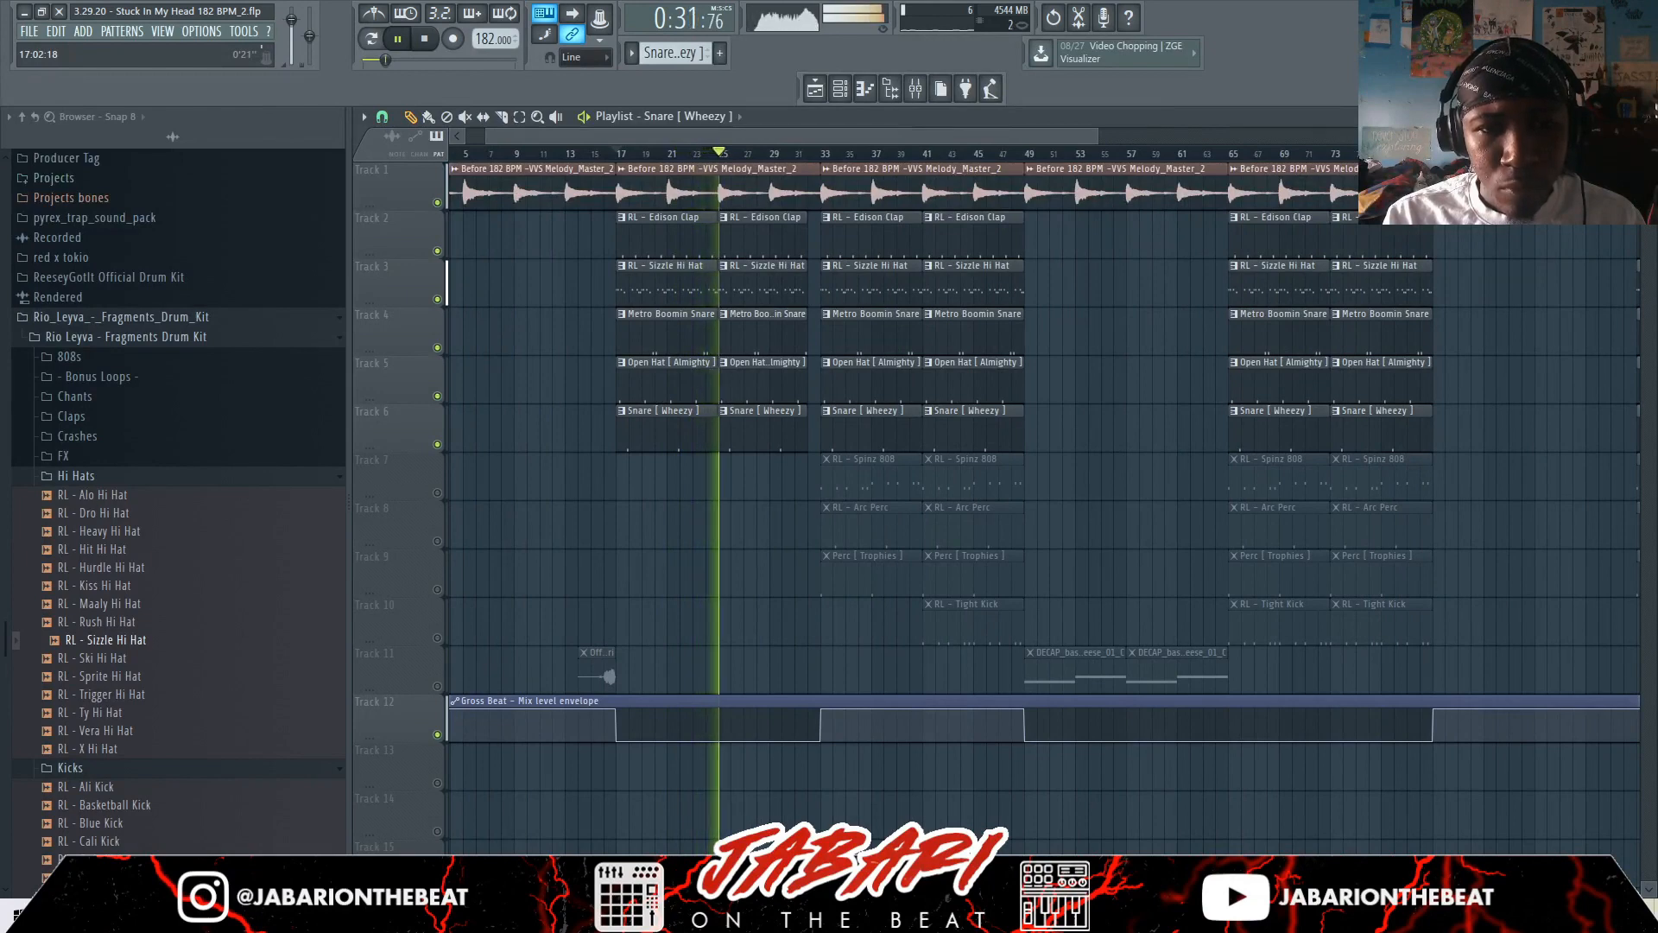
pyautogui.press('space')
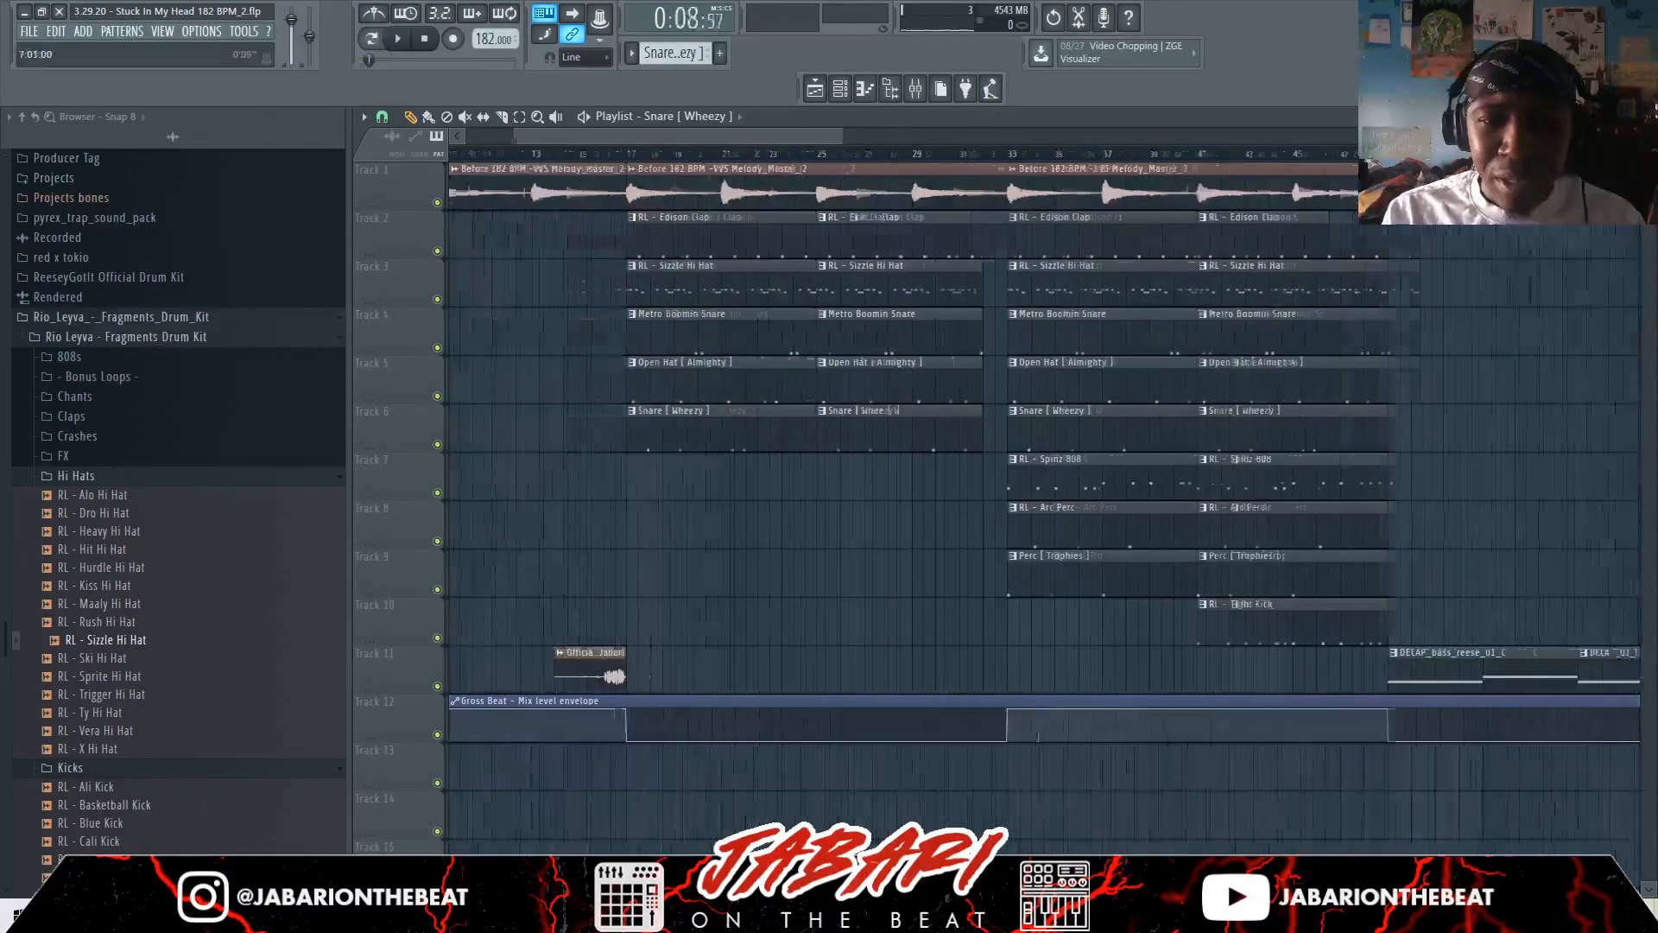
# Enable every playlist track except Track 11 and briefly play the beat from bar 15
pyautogui.moveTo(489, 154); pyautogui.dragTo(690, 154)
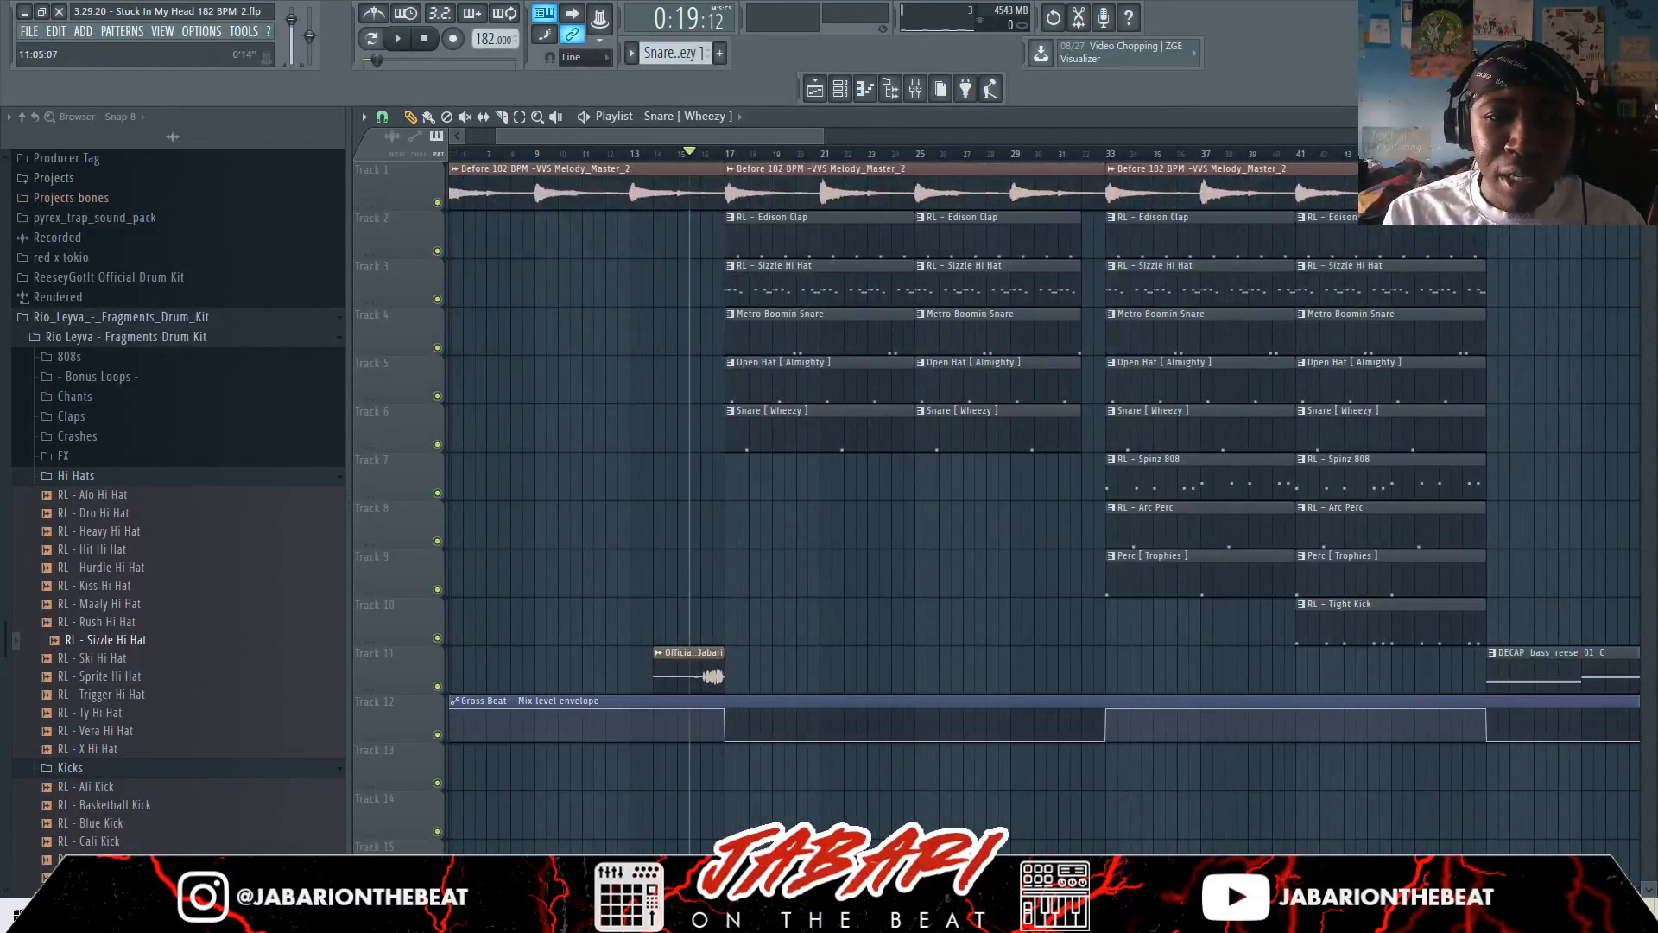
pyautogui.scroll(-4, 777, 719)
pyautogui.click(437, 686)
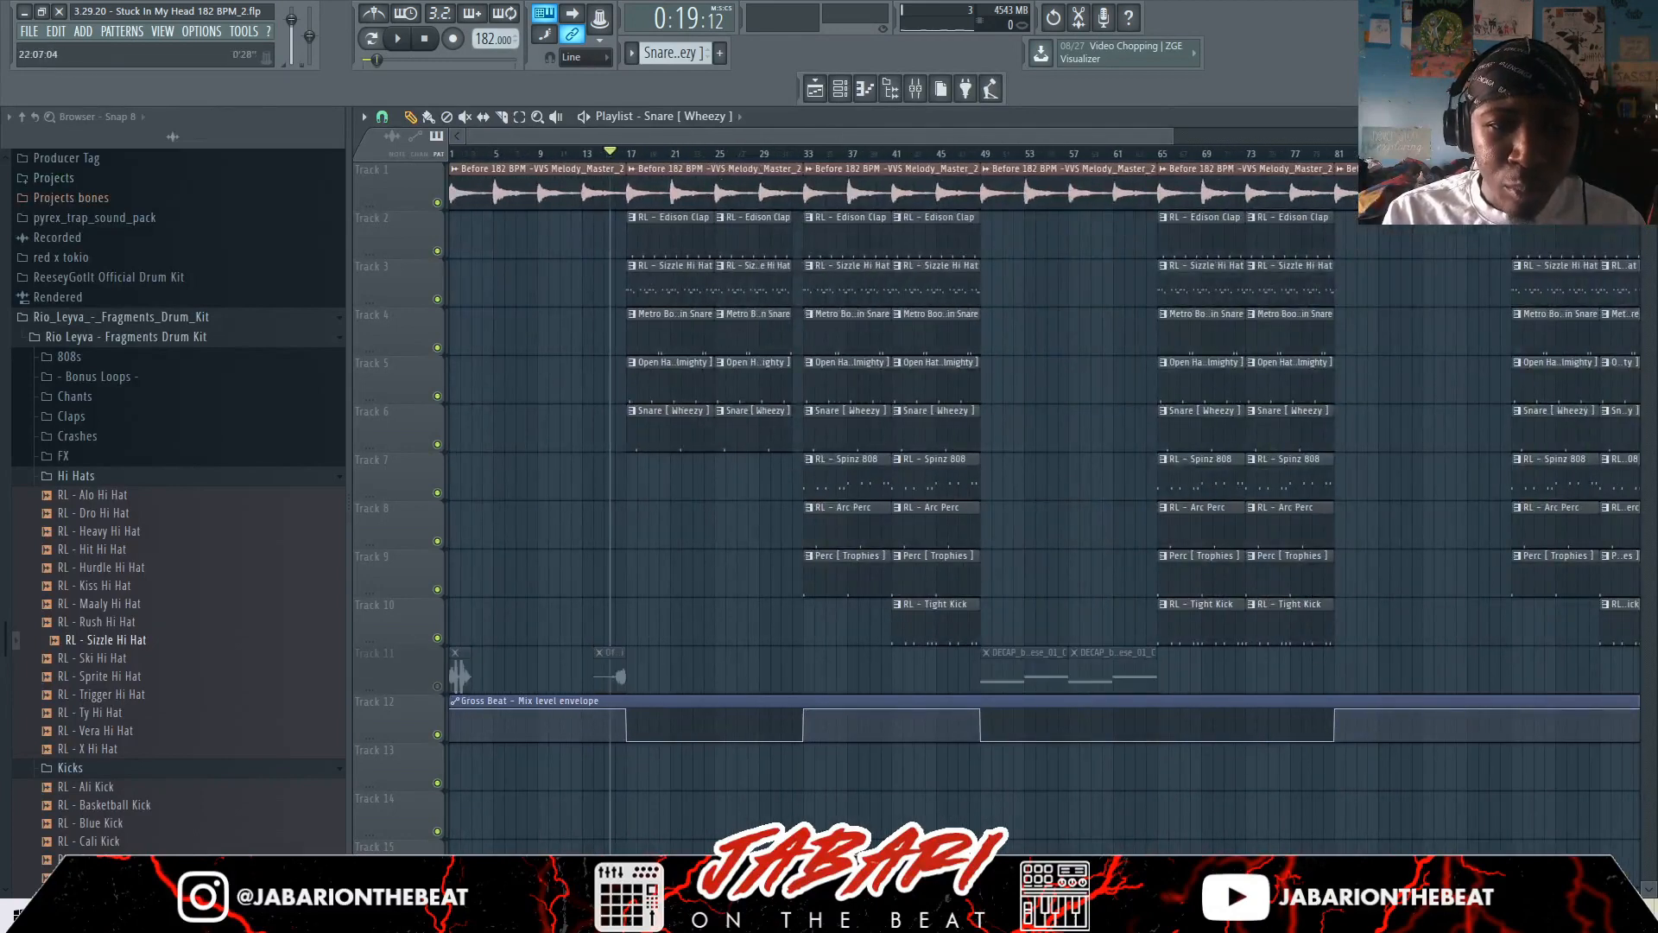
pyautogui.click(604, 154)
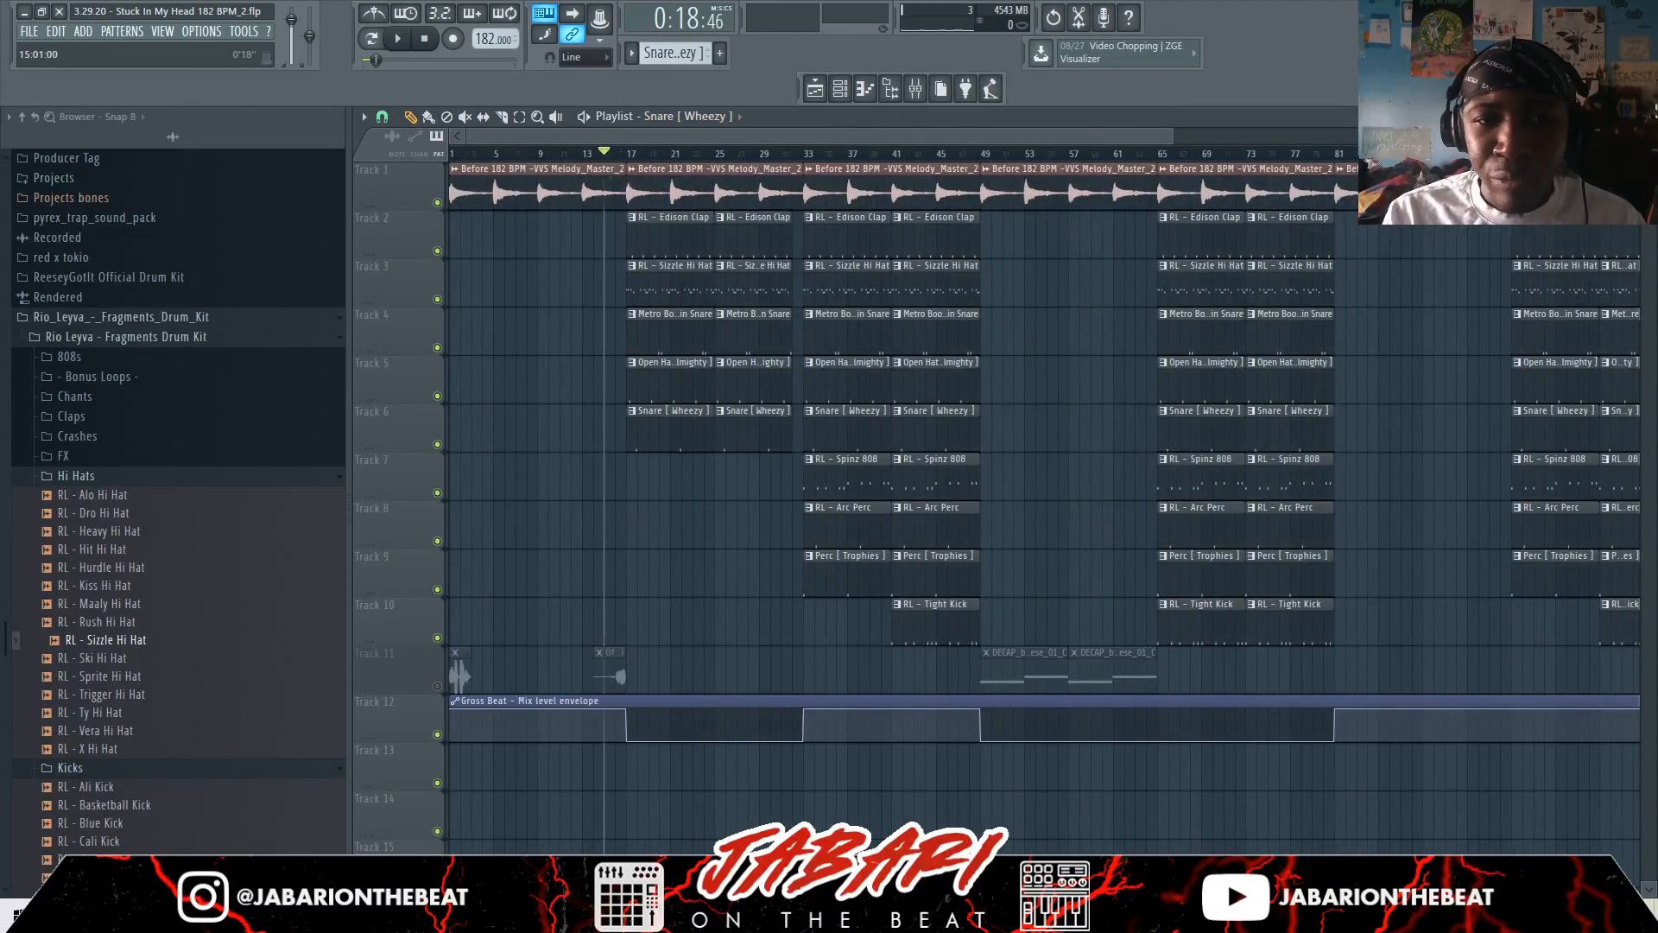
pyautogui.scroll(3, 611, 153)
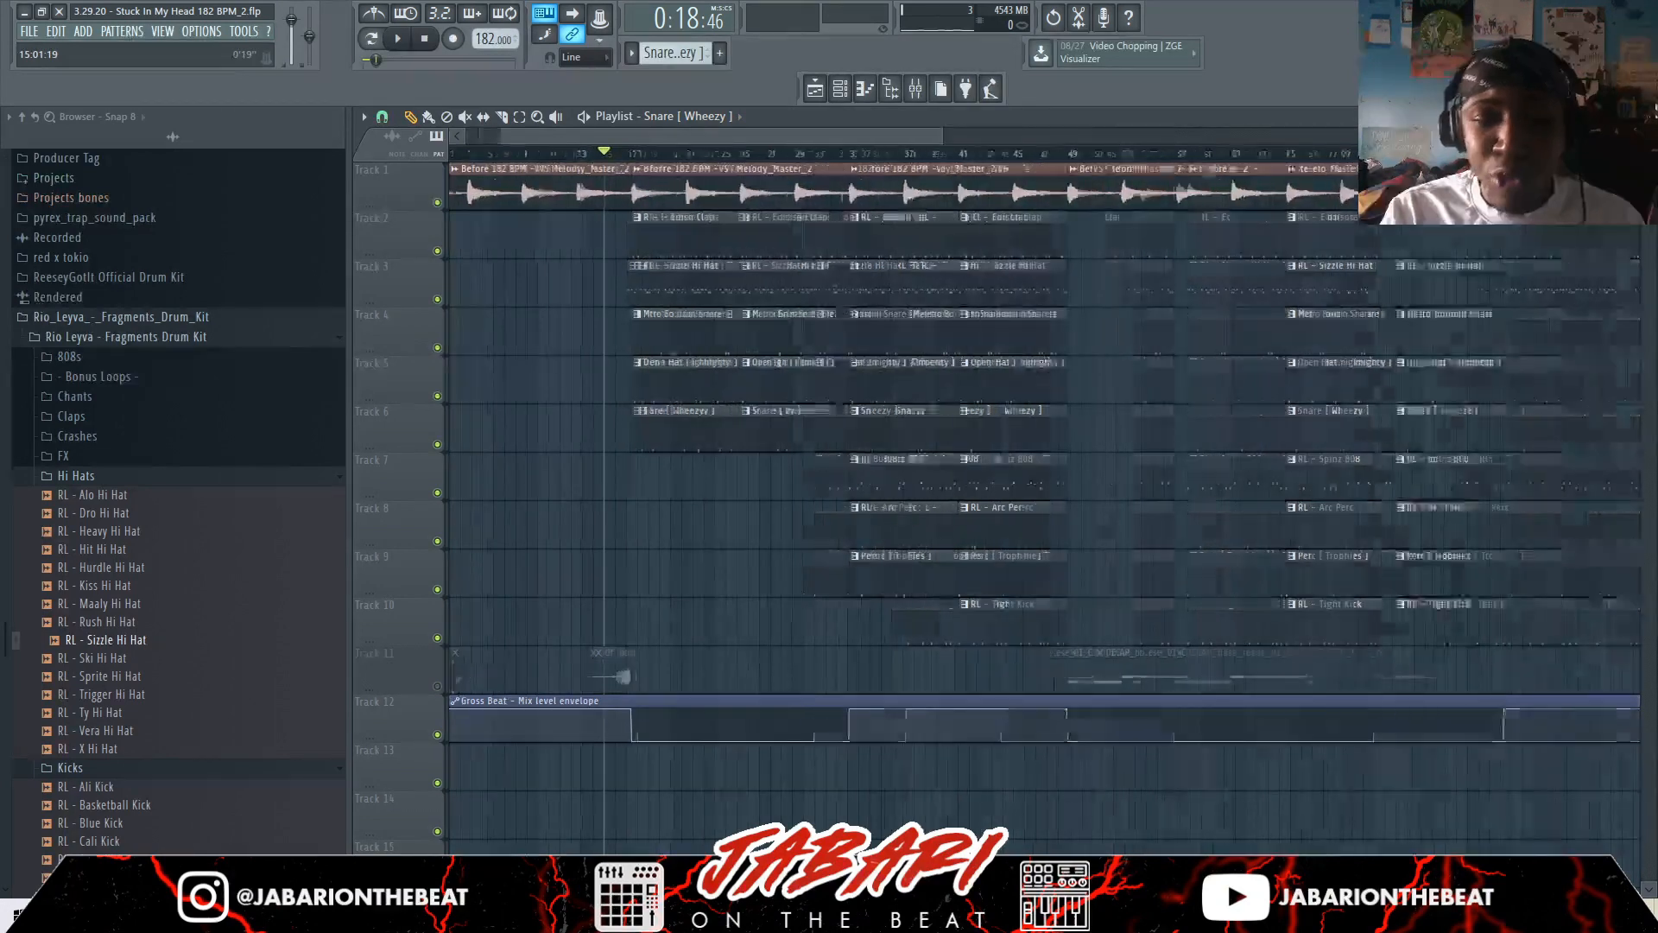
pyautogui.press('space')
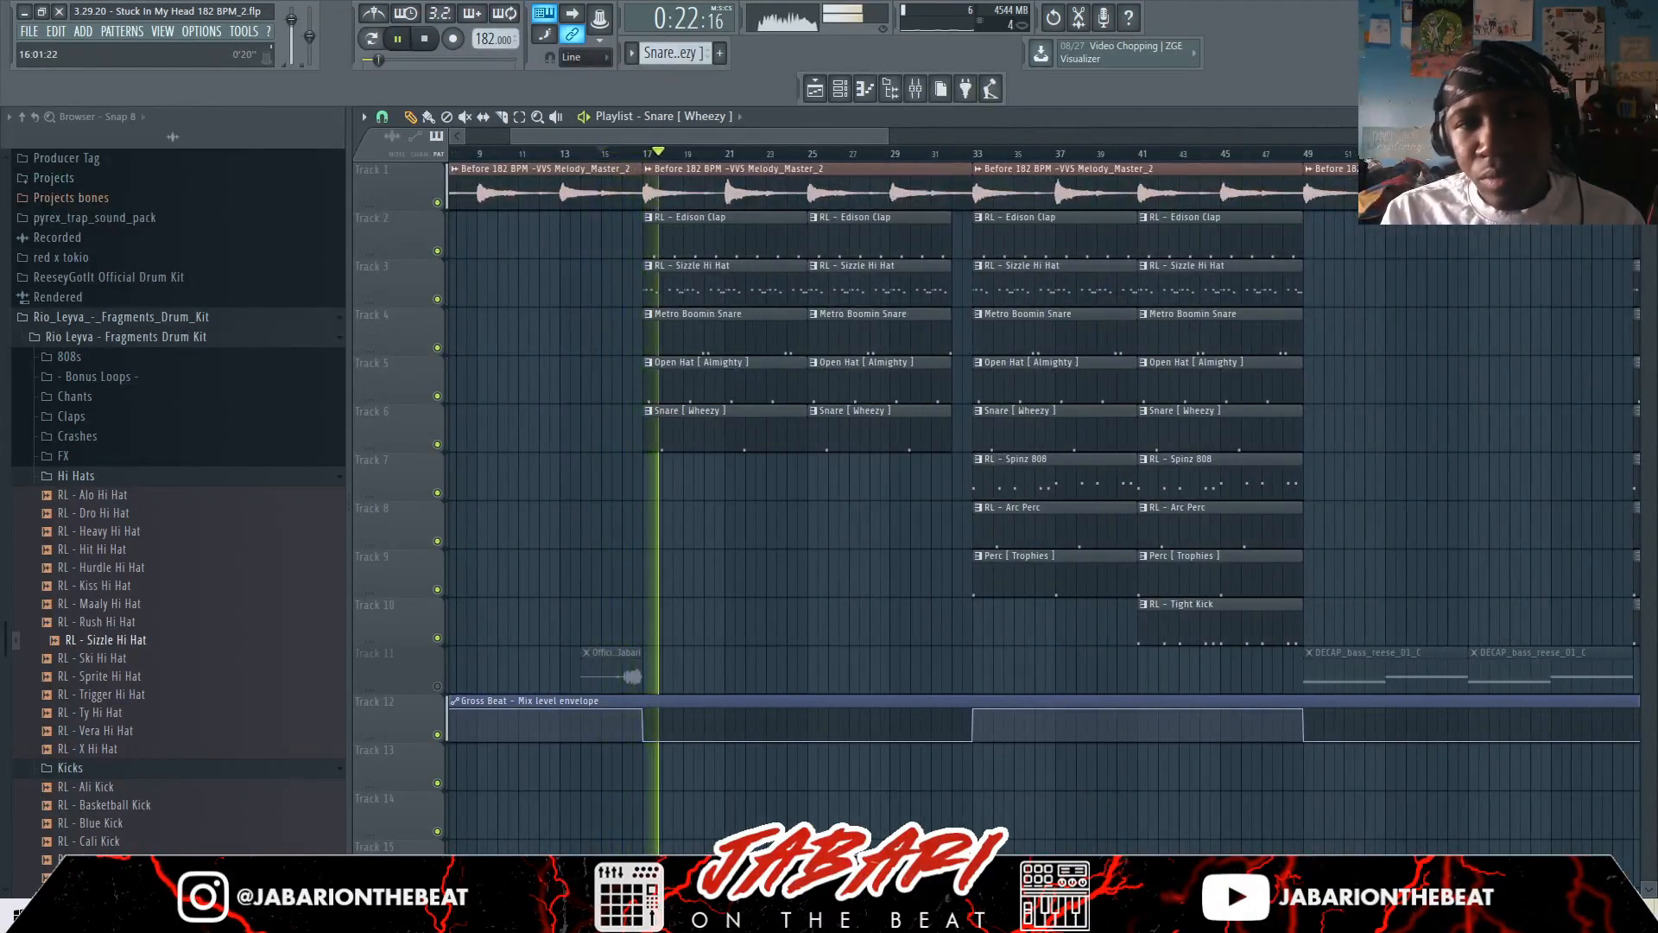
pyautogui.press('space')
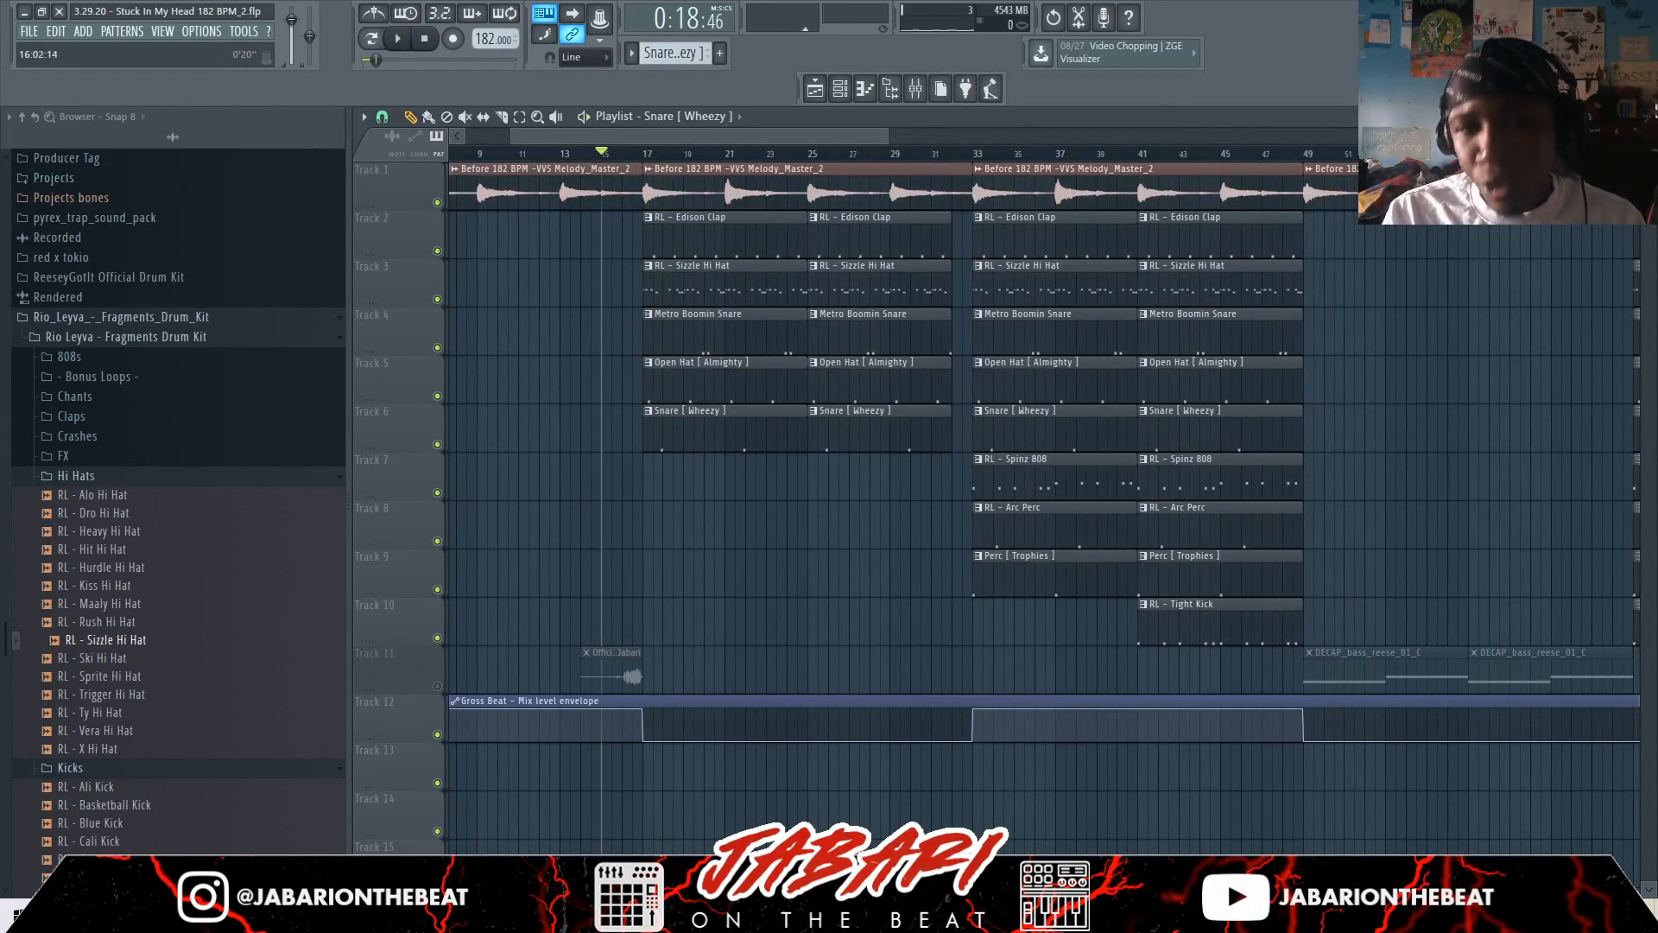
# Move the playback position to bar 33 and open the RL - Spinz 808 pattern in the piano roll
pyautogui.moveTo(624, 153)
pyautogui.mouseDown()
pyautogui.moveTo(530, 153)
pyautogui.moveTo(643, 153)
pyautogui.mouseUp()
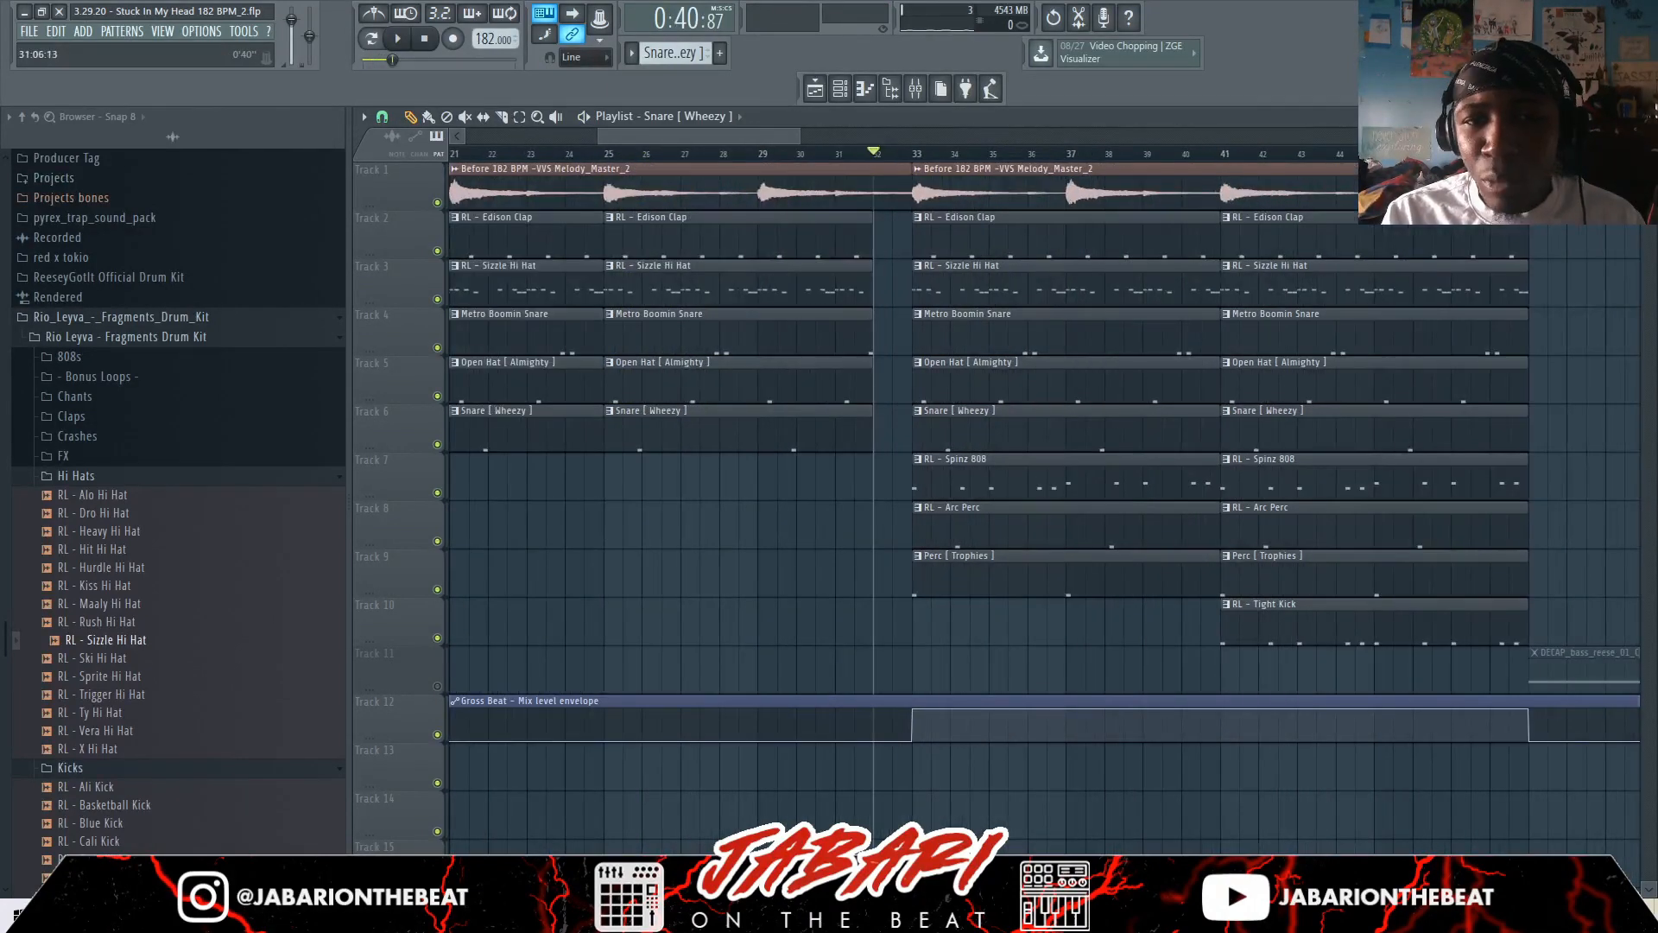
pyautogui.hscroll(4, 643, 185)
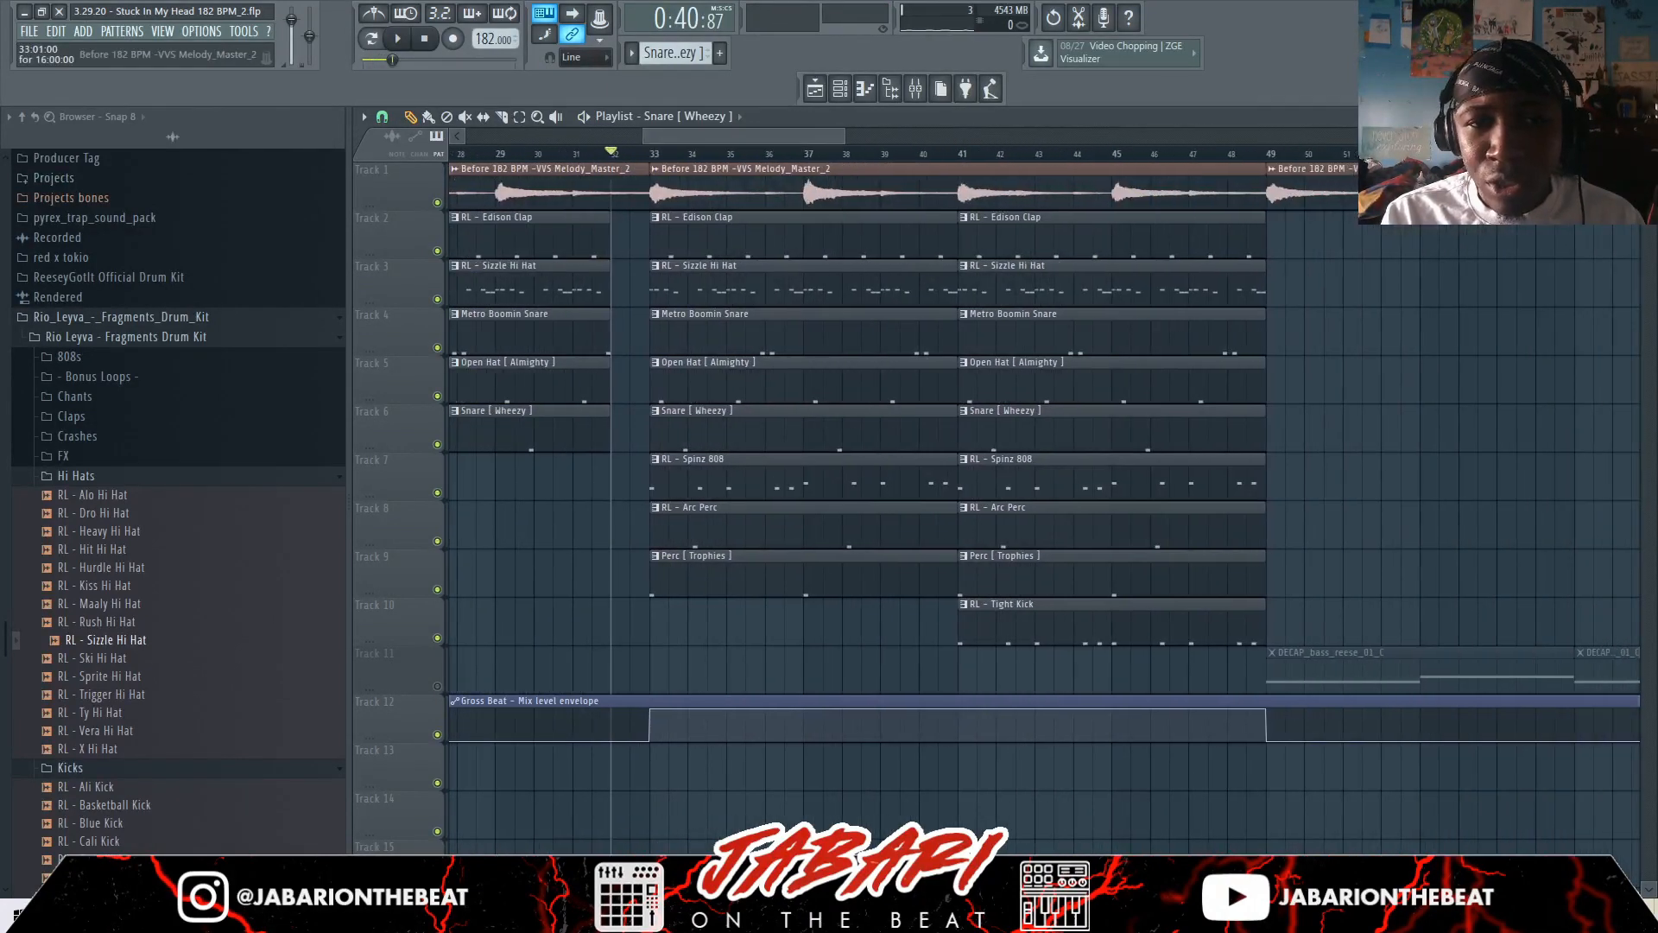
pyautogui.click(649, 153)
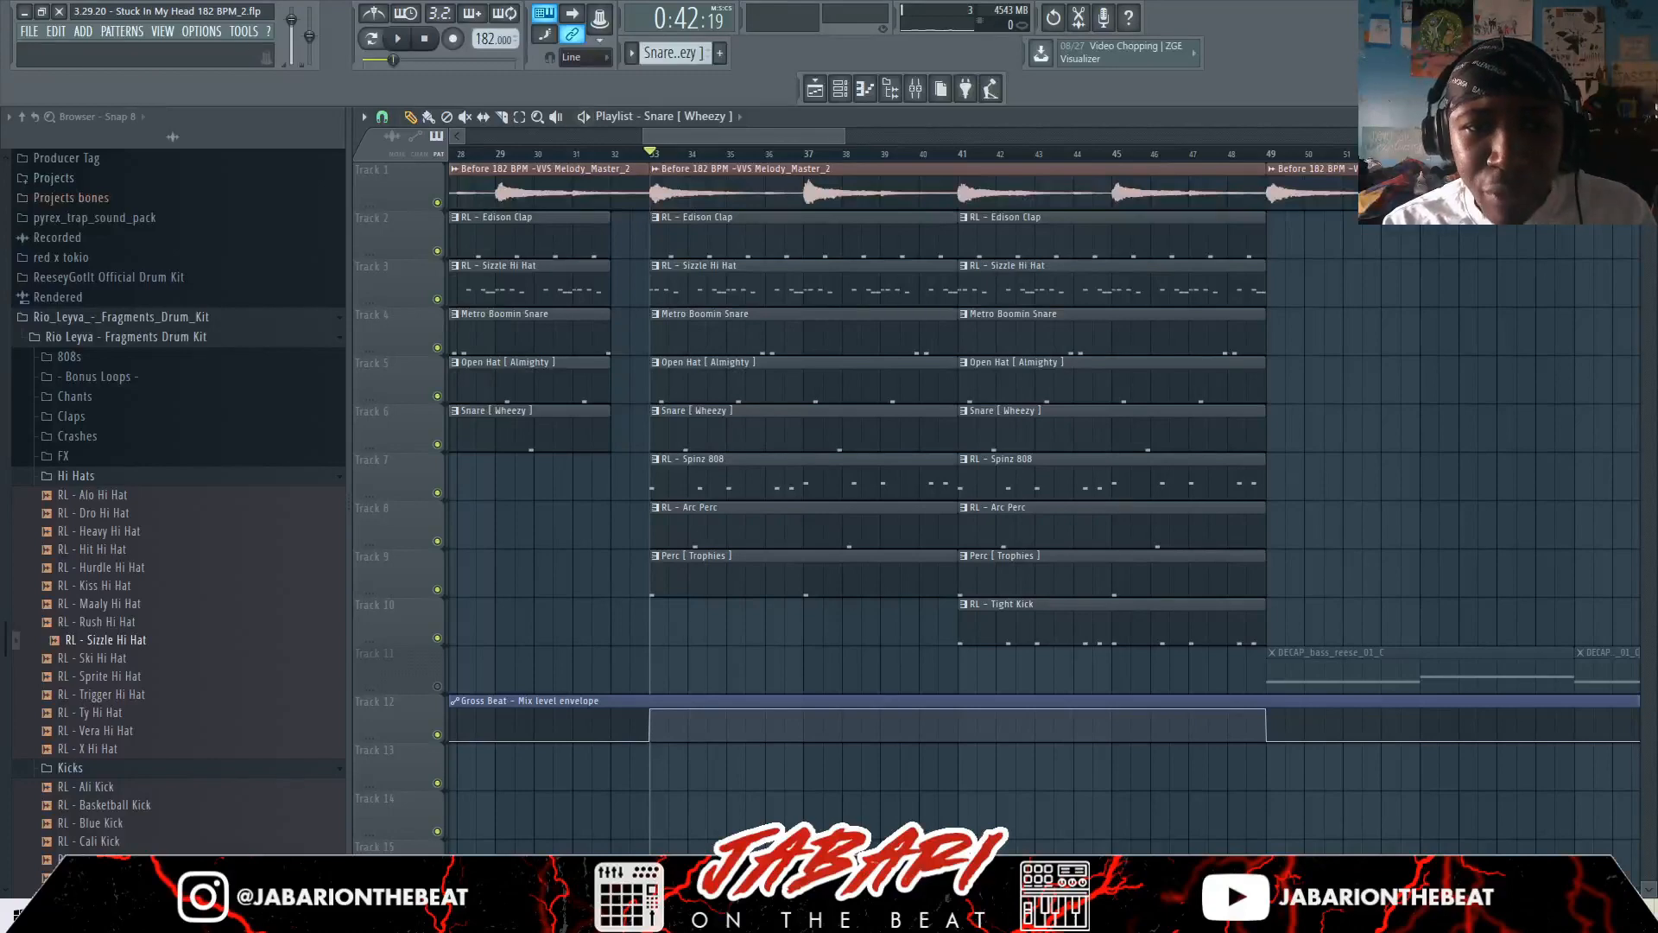
pyautogui.scroll(-4, 648, 154)
pyautogui.scroll(5, 648, 154)
pyautogui.doubleClick(725, 475)
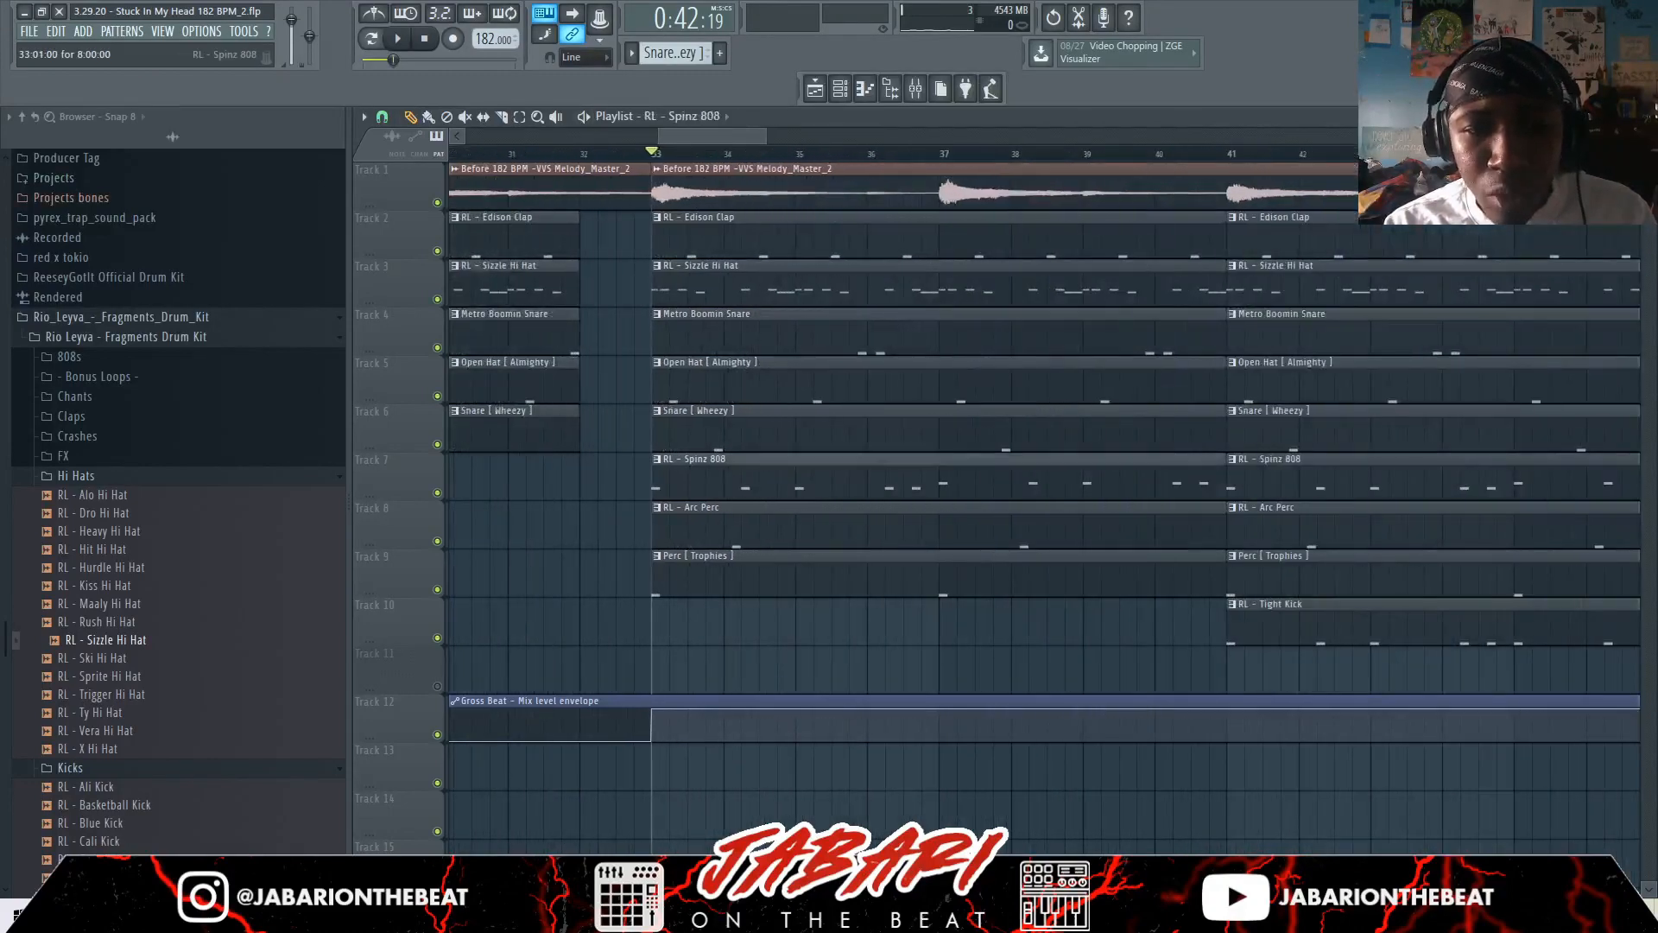
pyautogui.scroll(-2, 812, 154)
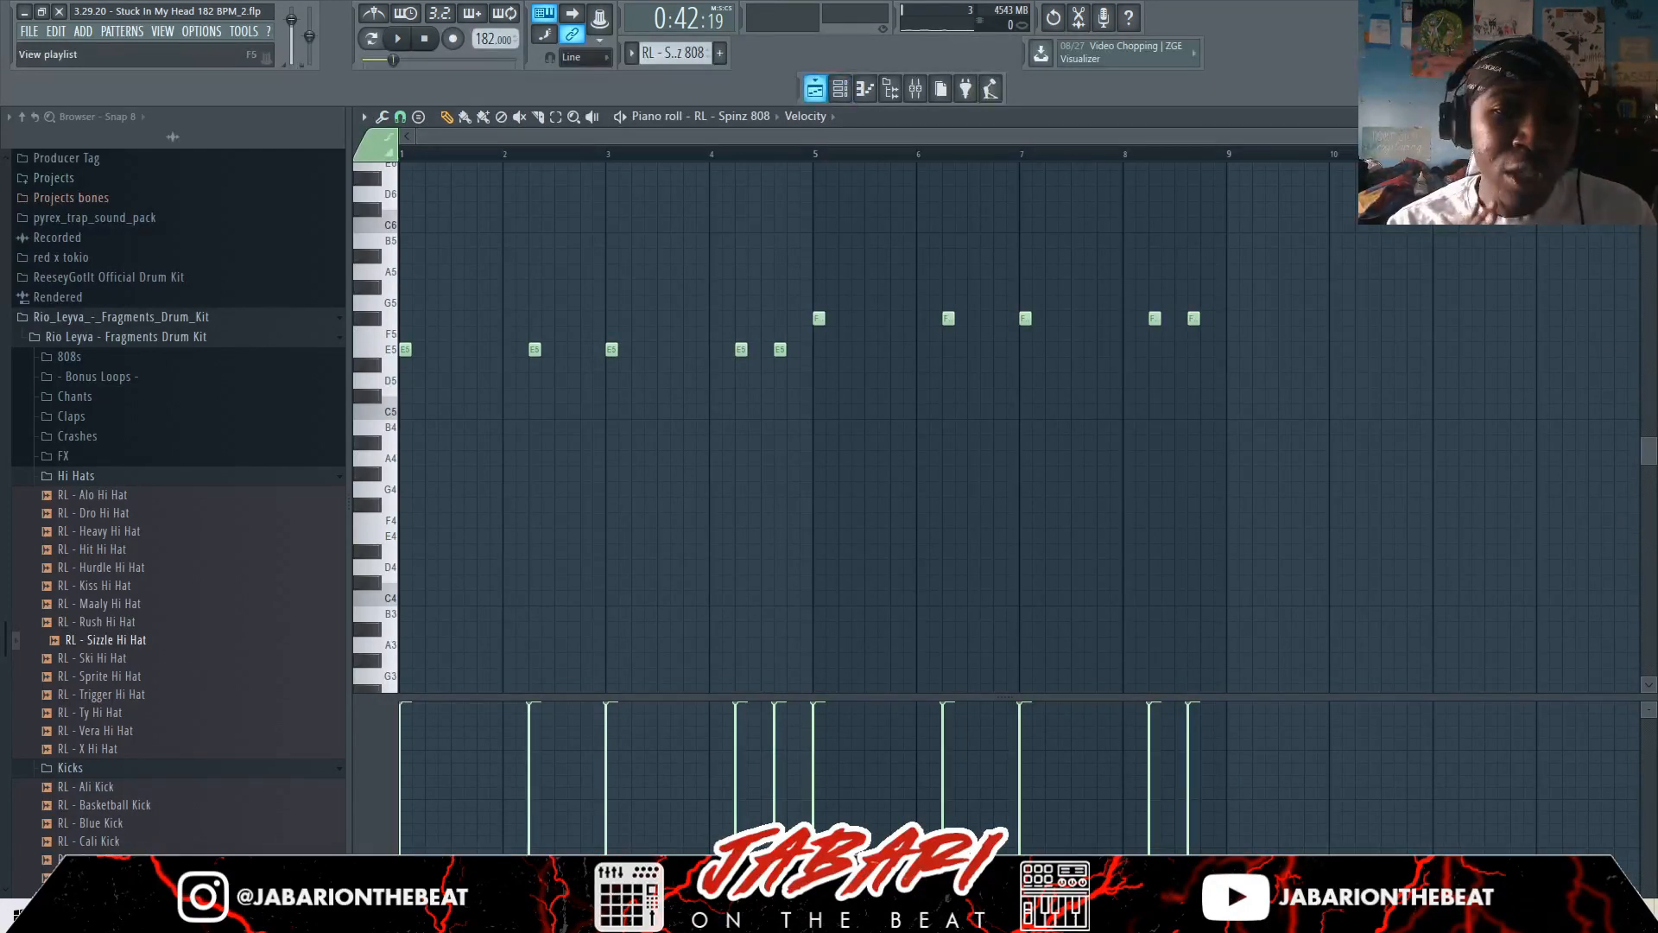
# Solo the RL - Spinz 808 track with the melody muted, then play the 808 pattern in the piano roll
pyautogui.press('F5')
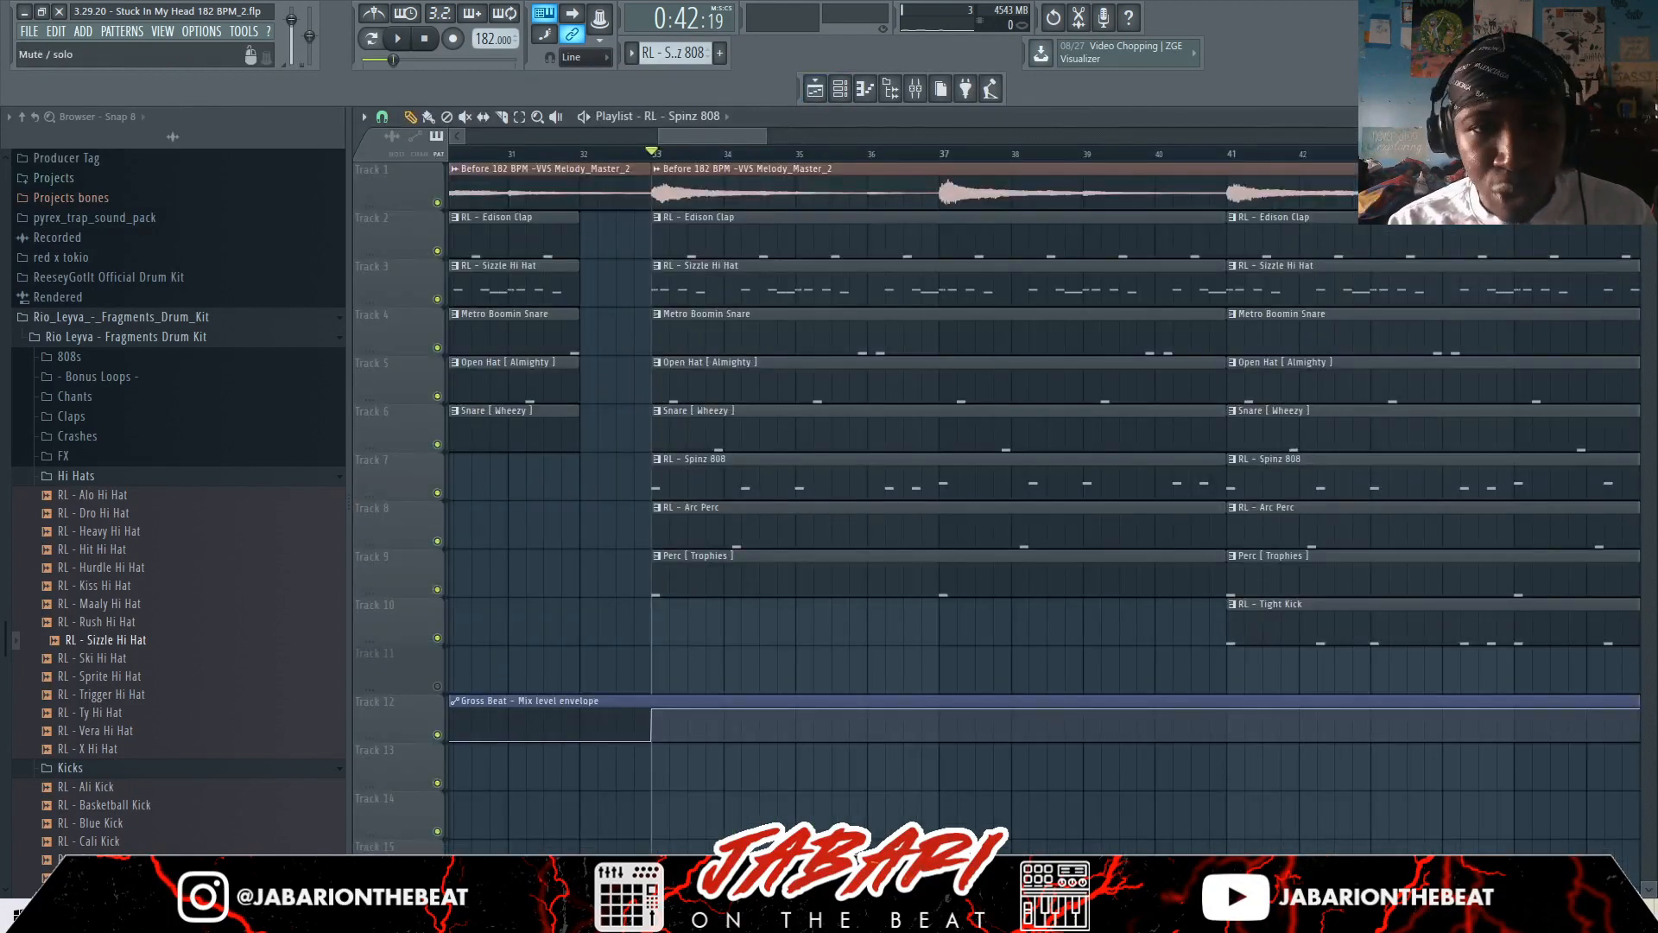
pyautogui.click(437, 203)
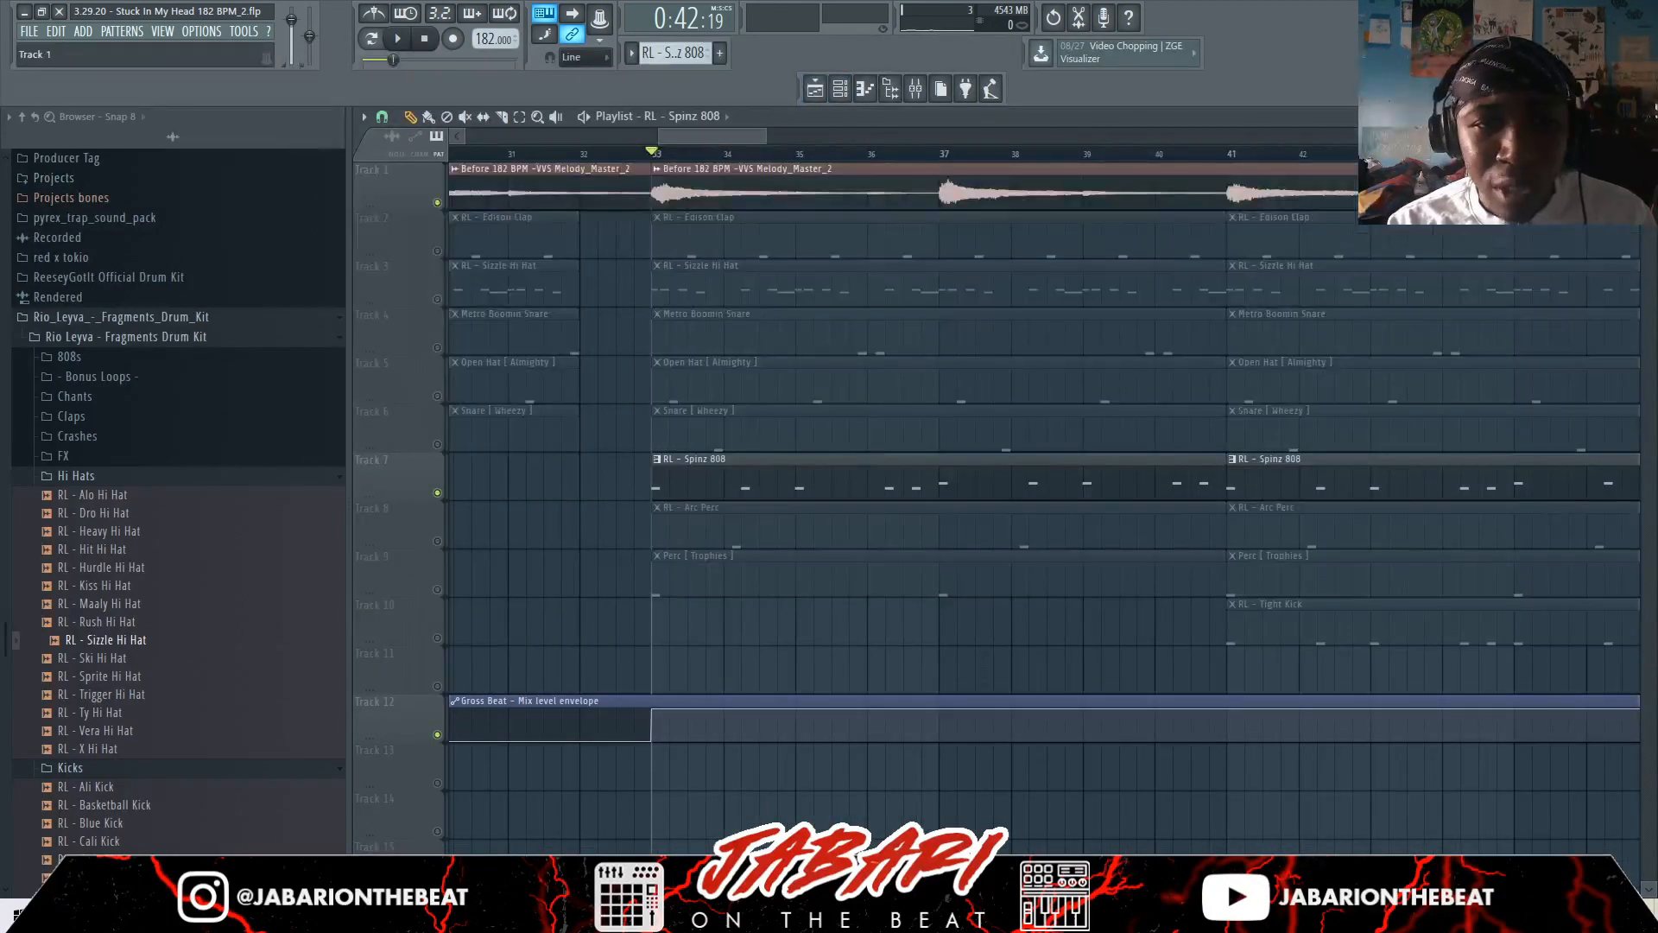
pyautogui.click(438, 202)
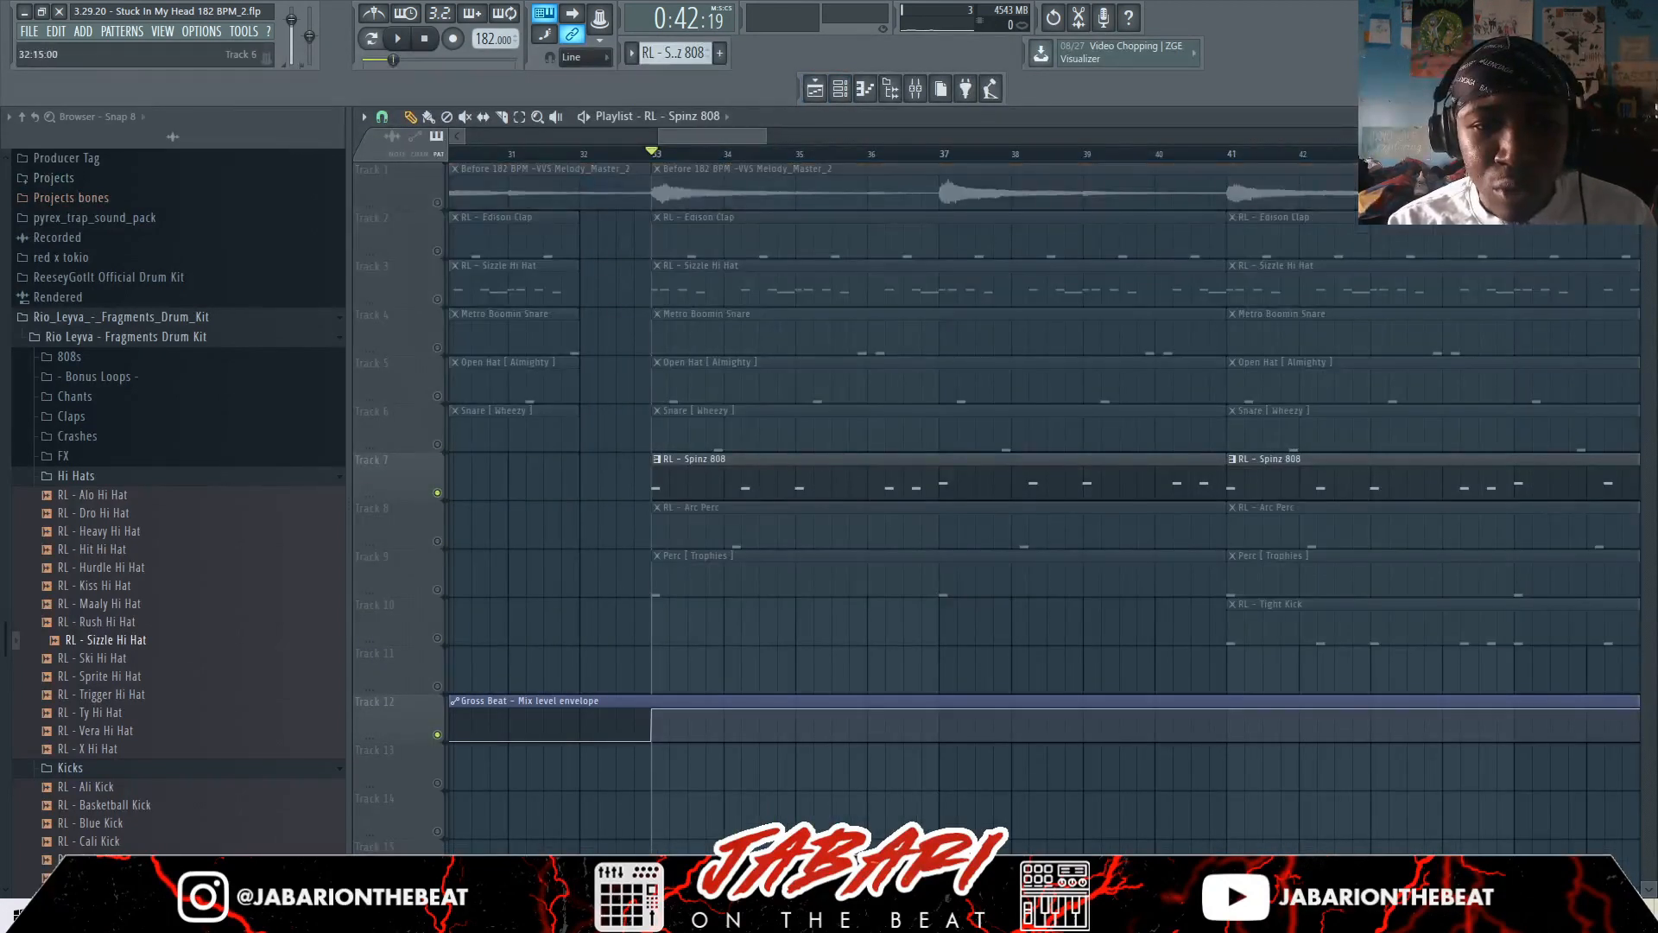
pyautogui.doubleClick(707, 472)
pyautogui.press('space')
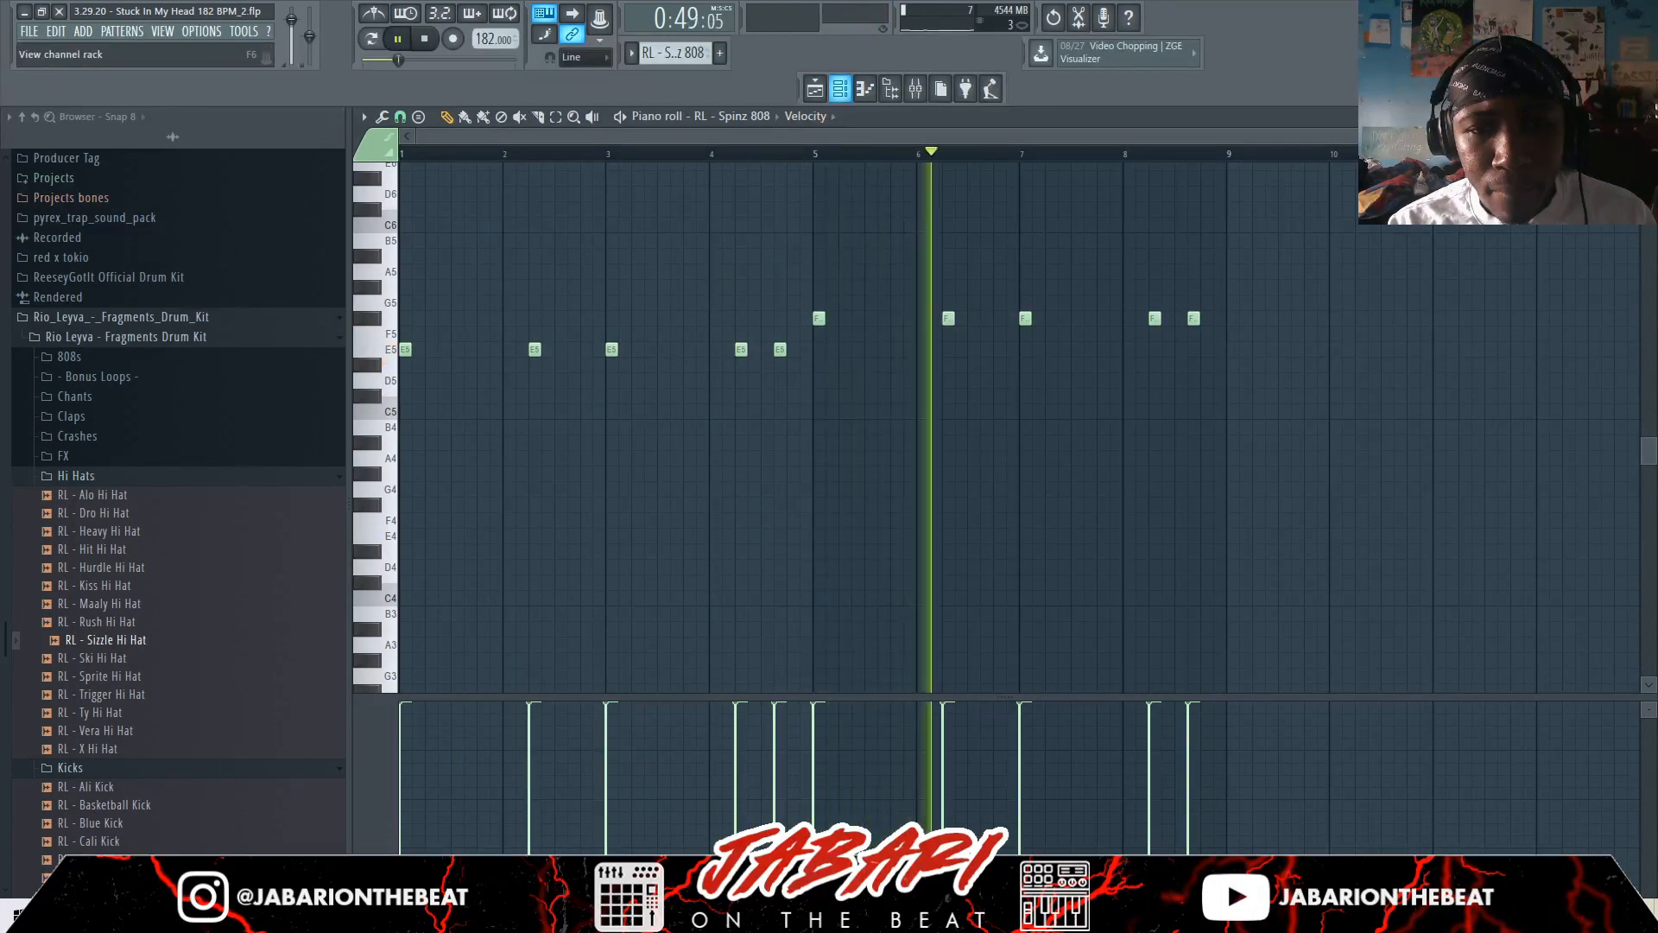
# Show the RL - Spinz 808 channel's options from the channel rack, then return to the playlist and stop playback
pyautogui.press('F6')
pyautogui.rightClick(648, 627)
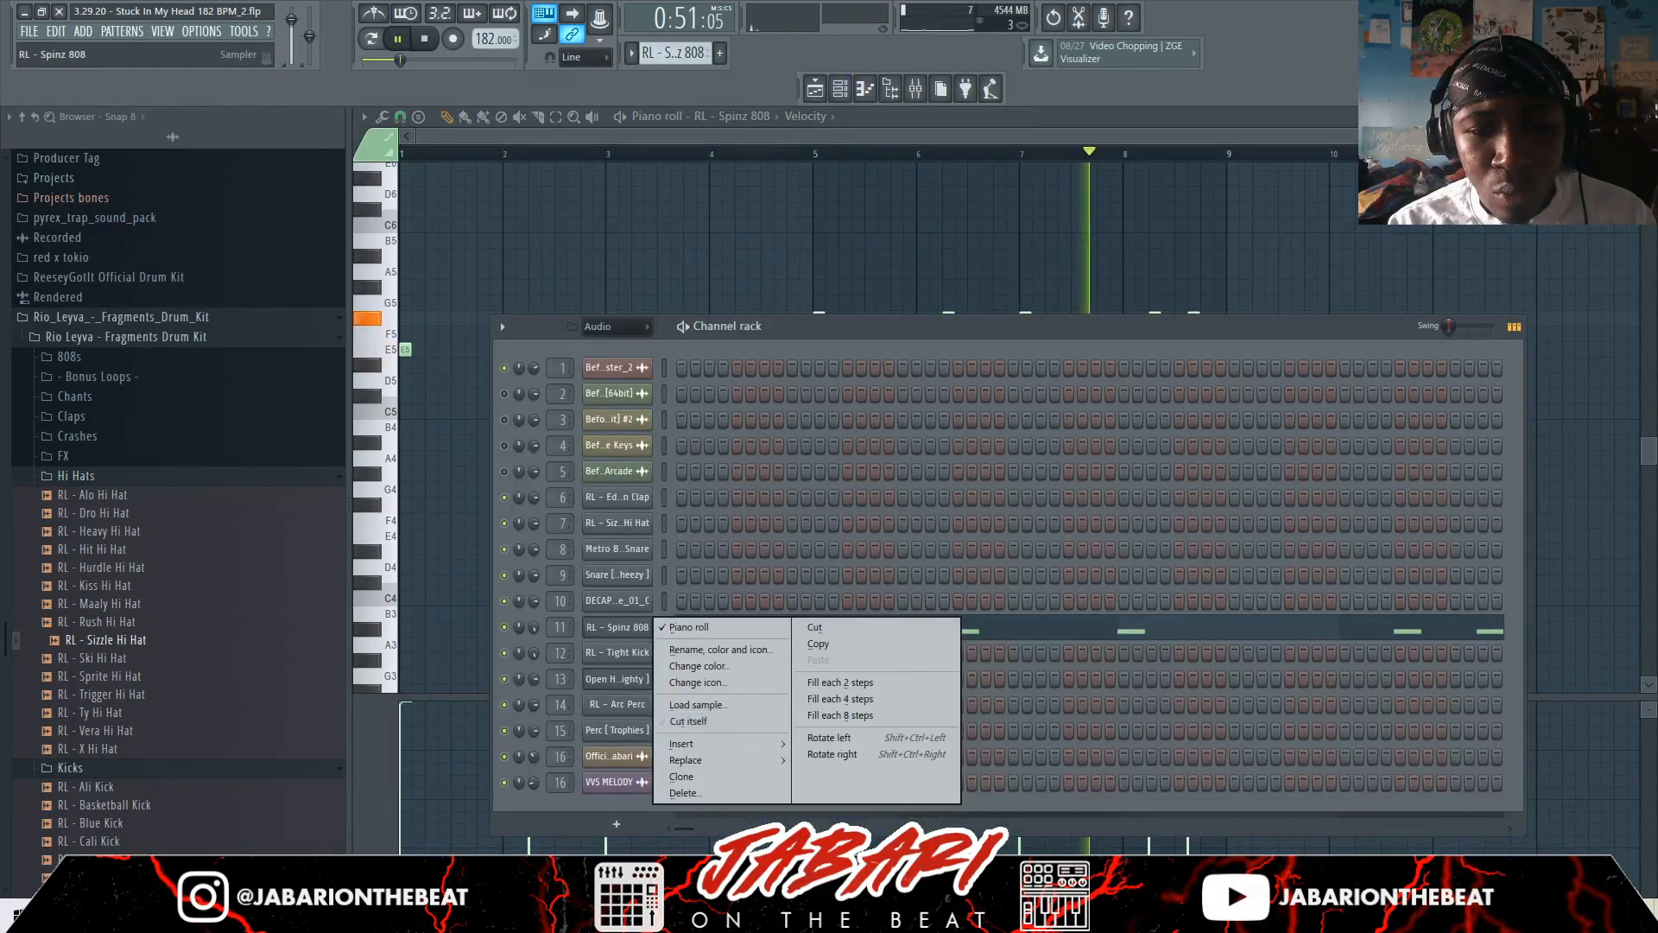
pyautogui.click(688, 627)
pyautogui.click(814, 88)
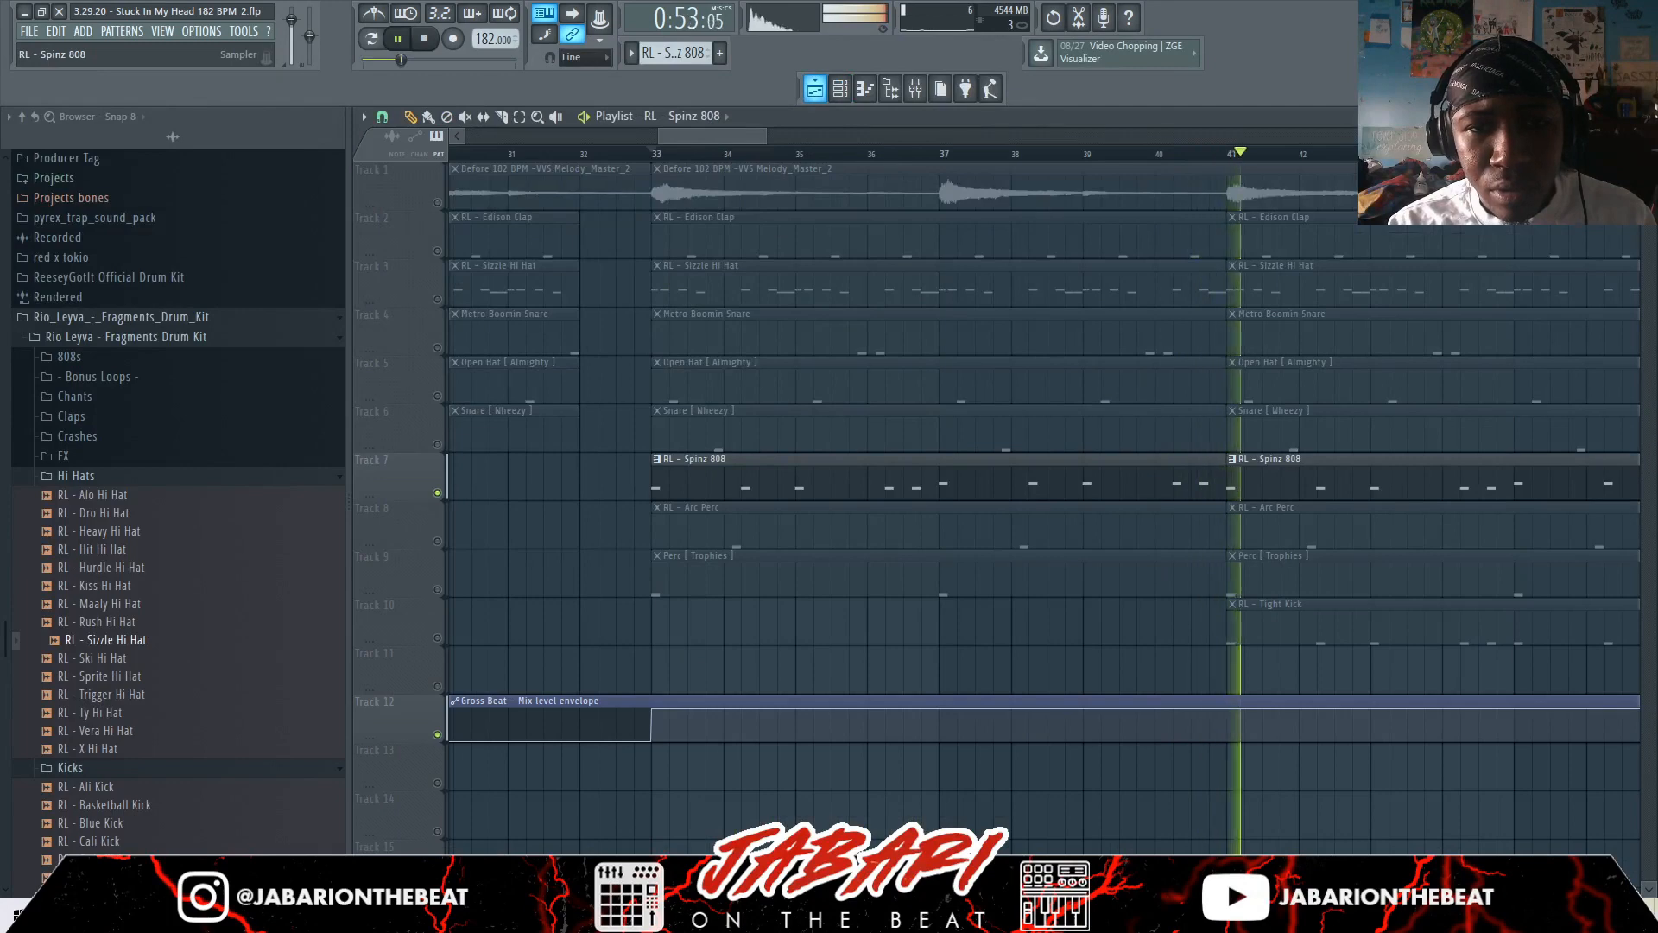
pyautogui.press('space')
# Toggle Cut itself for the RL - Spinz 808 channel in the channel rack and return to the playlist
pyautogui.click(839, 88)
pyautogui.rightClick(652, 623)
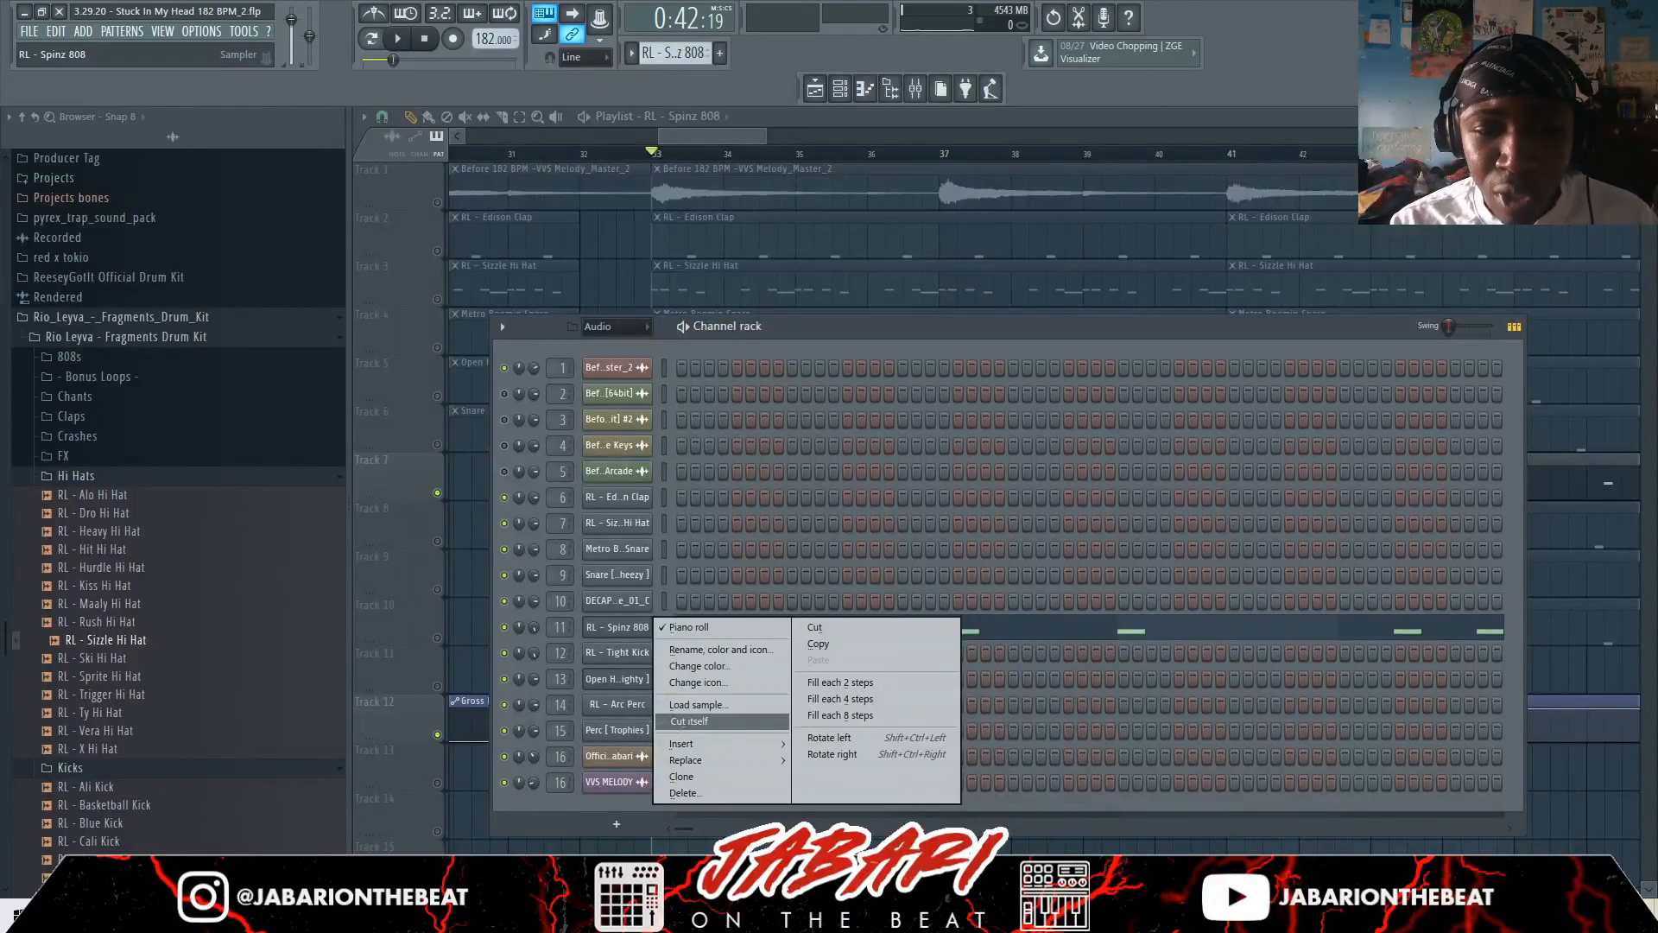
pyautogui.click(689, 721)
pyautogui.click(814, 88)
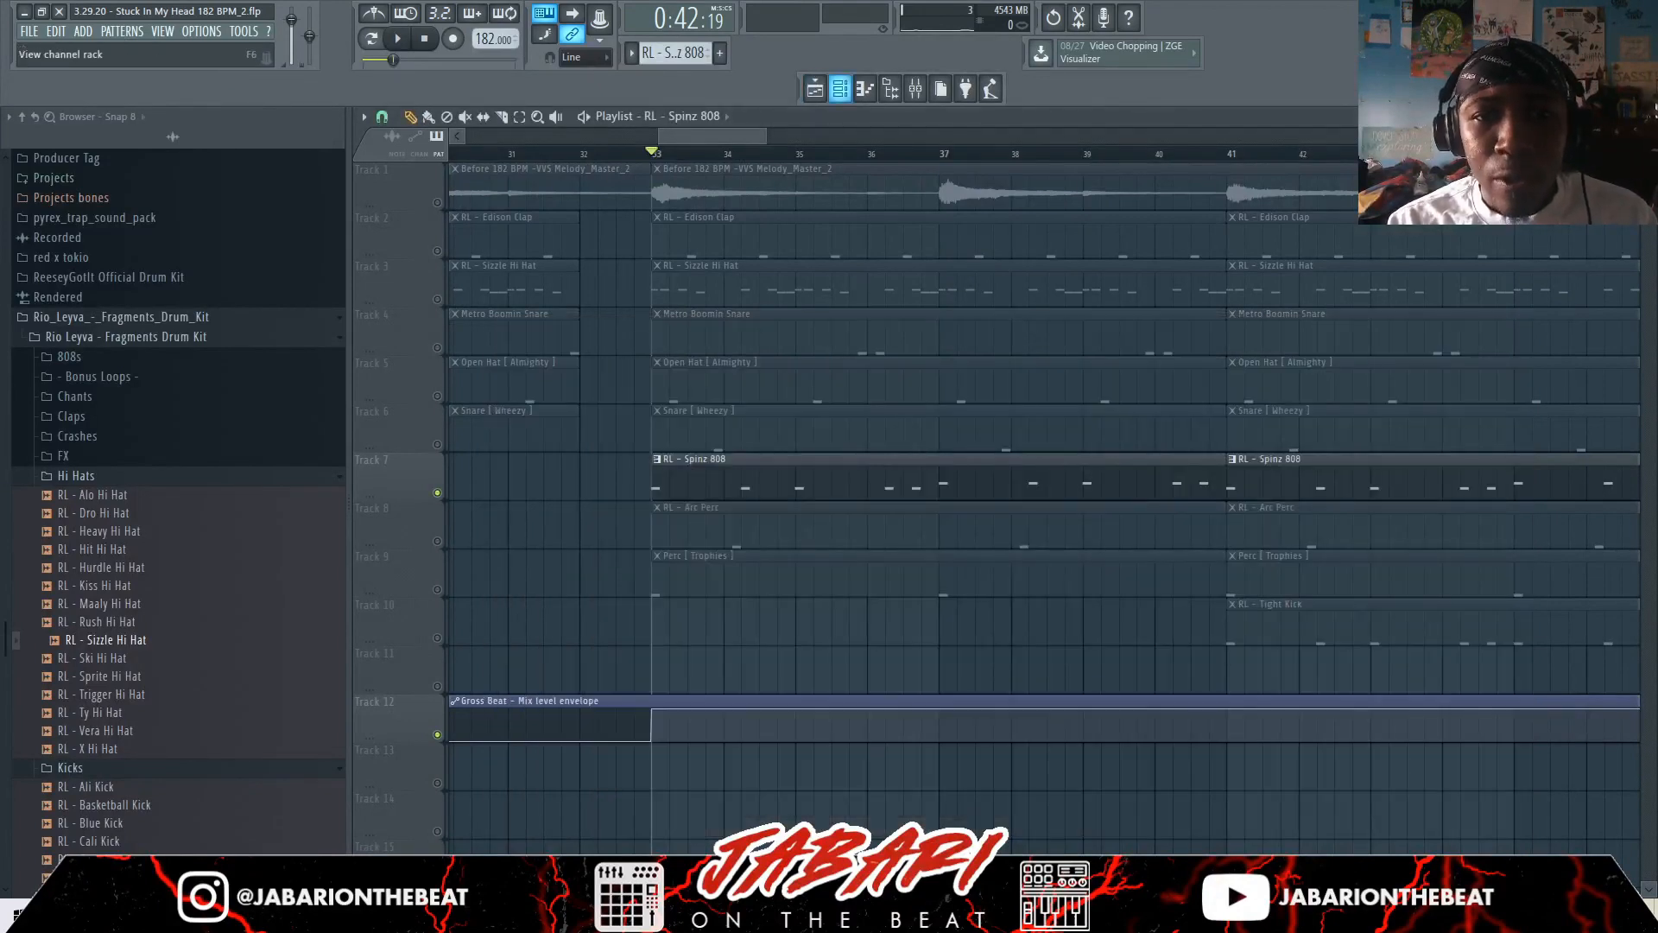
# Examine the RL - Spinz 808 sampler's declicking and fade-out settings, then close them and return to the playlist
pyautogui.click(839, 88)
pyautogui.click(617, 626)
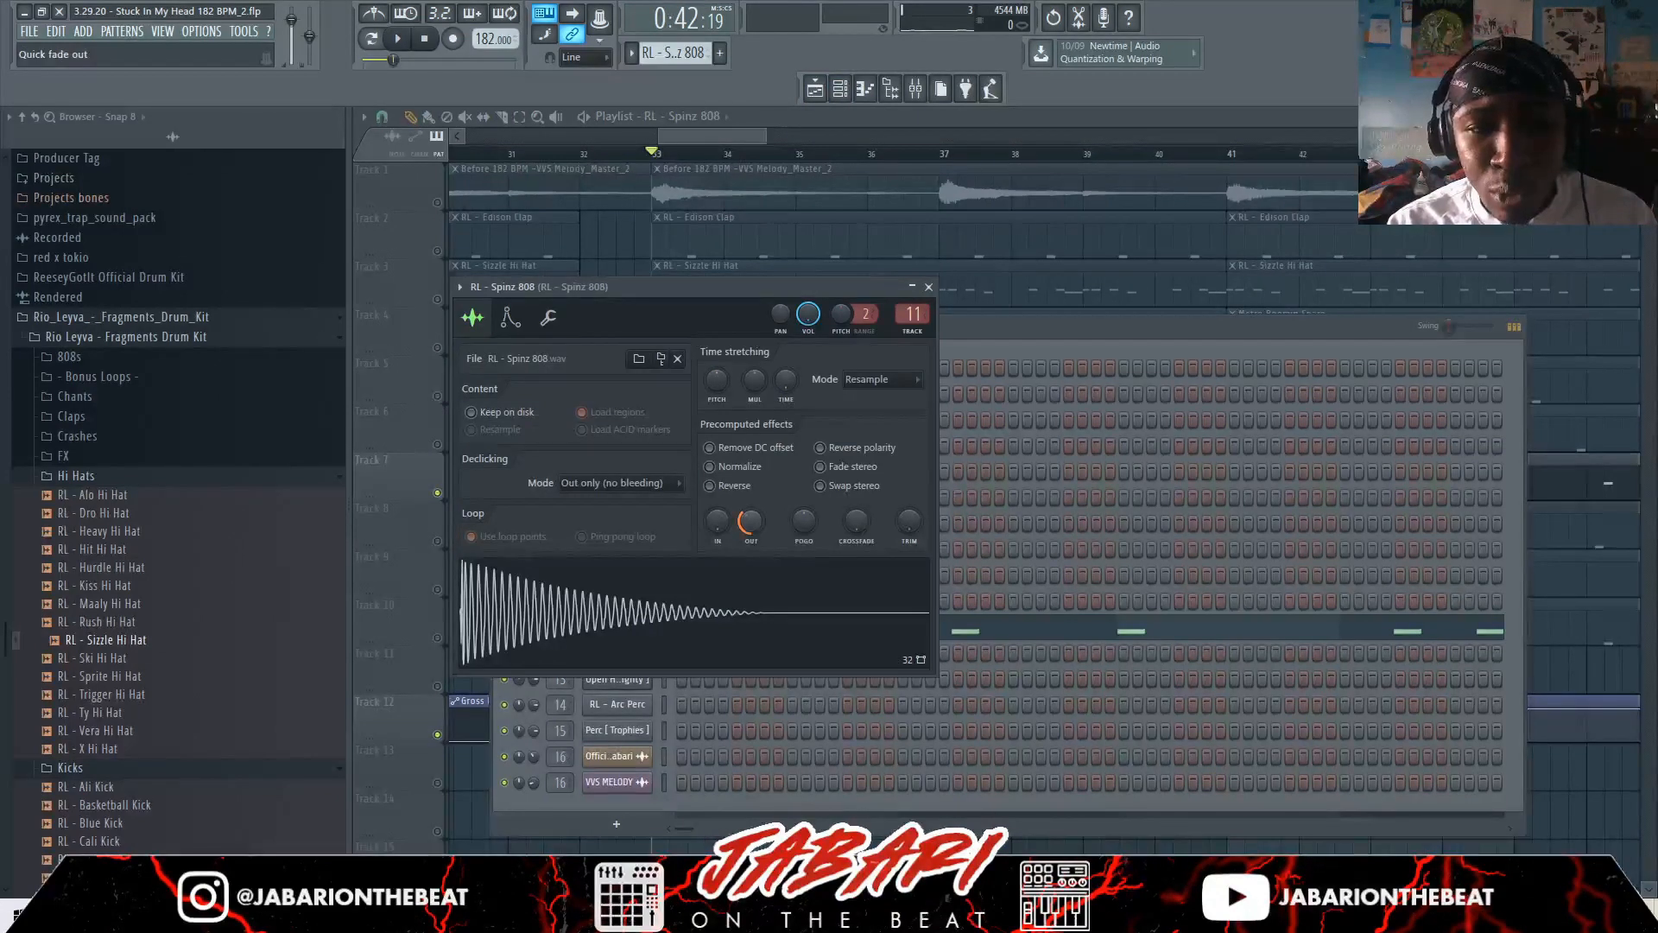
pyautogui.click(929, 286)
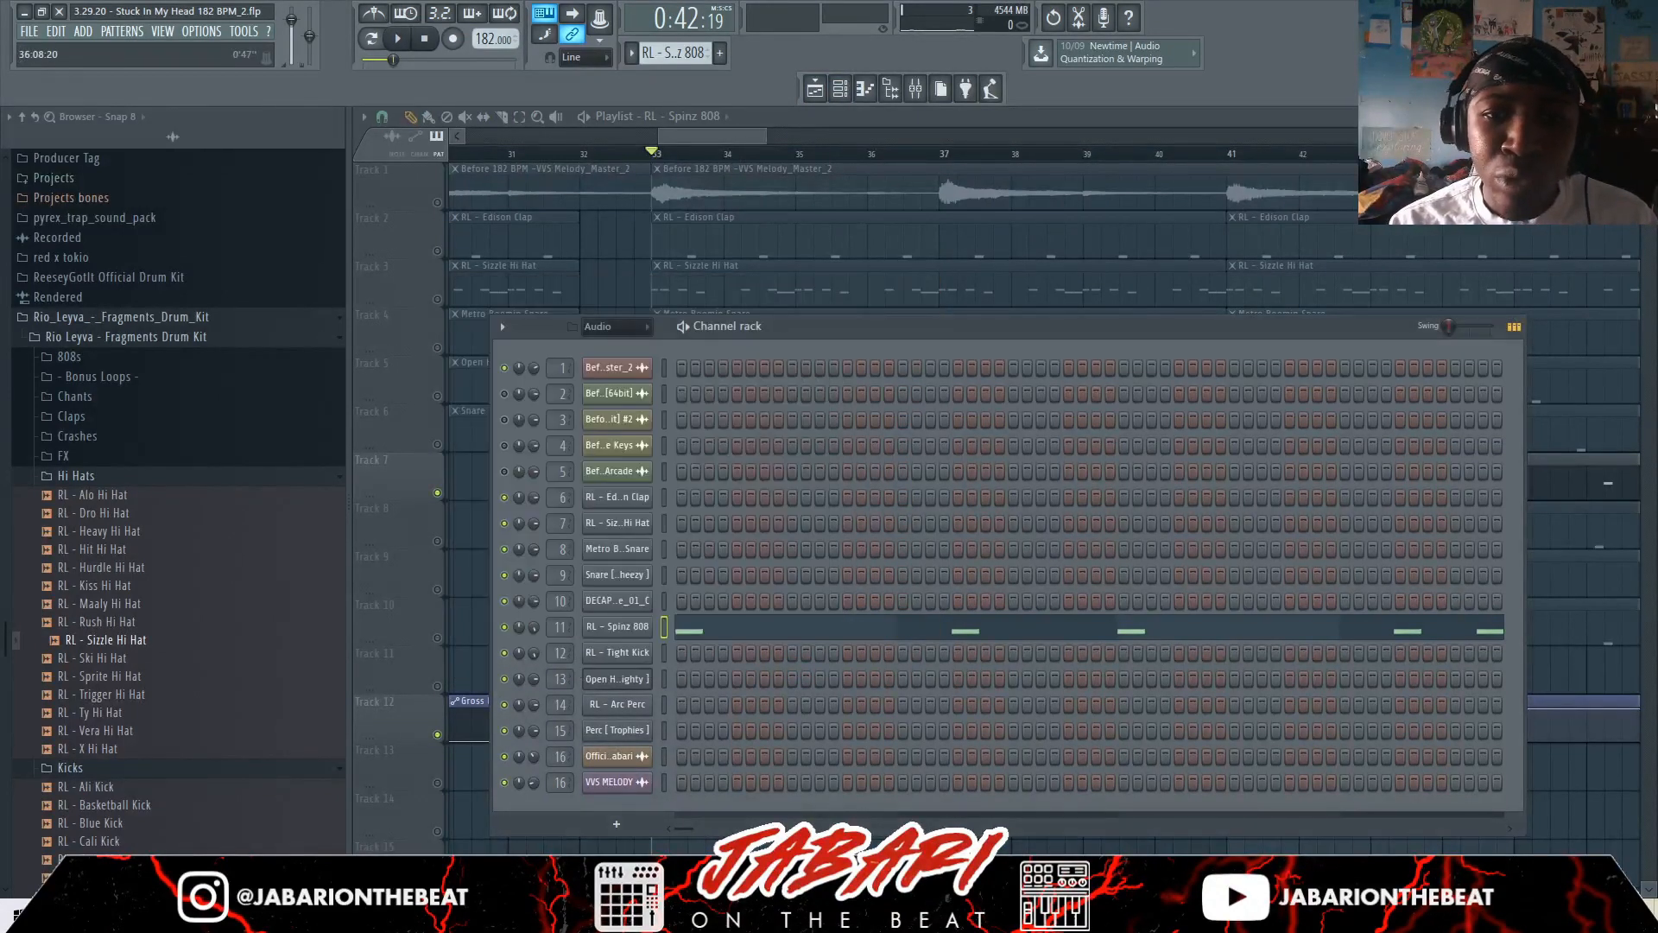
pyautogui.click(815, 88)
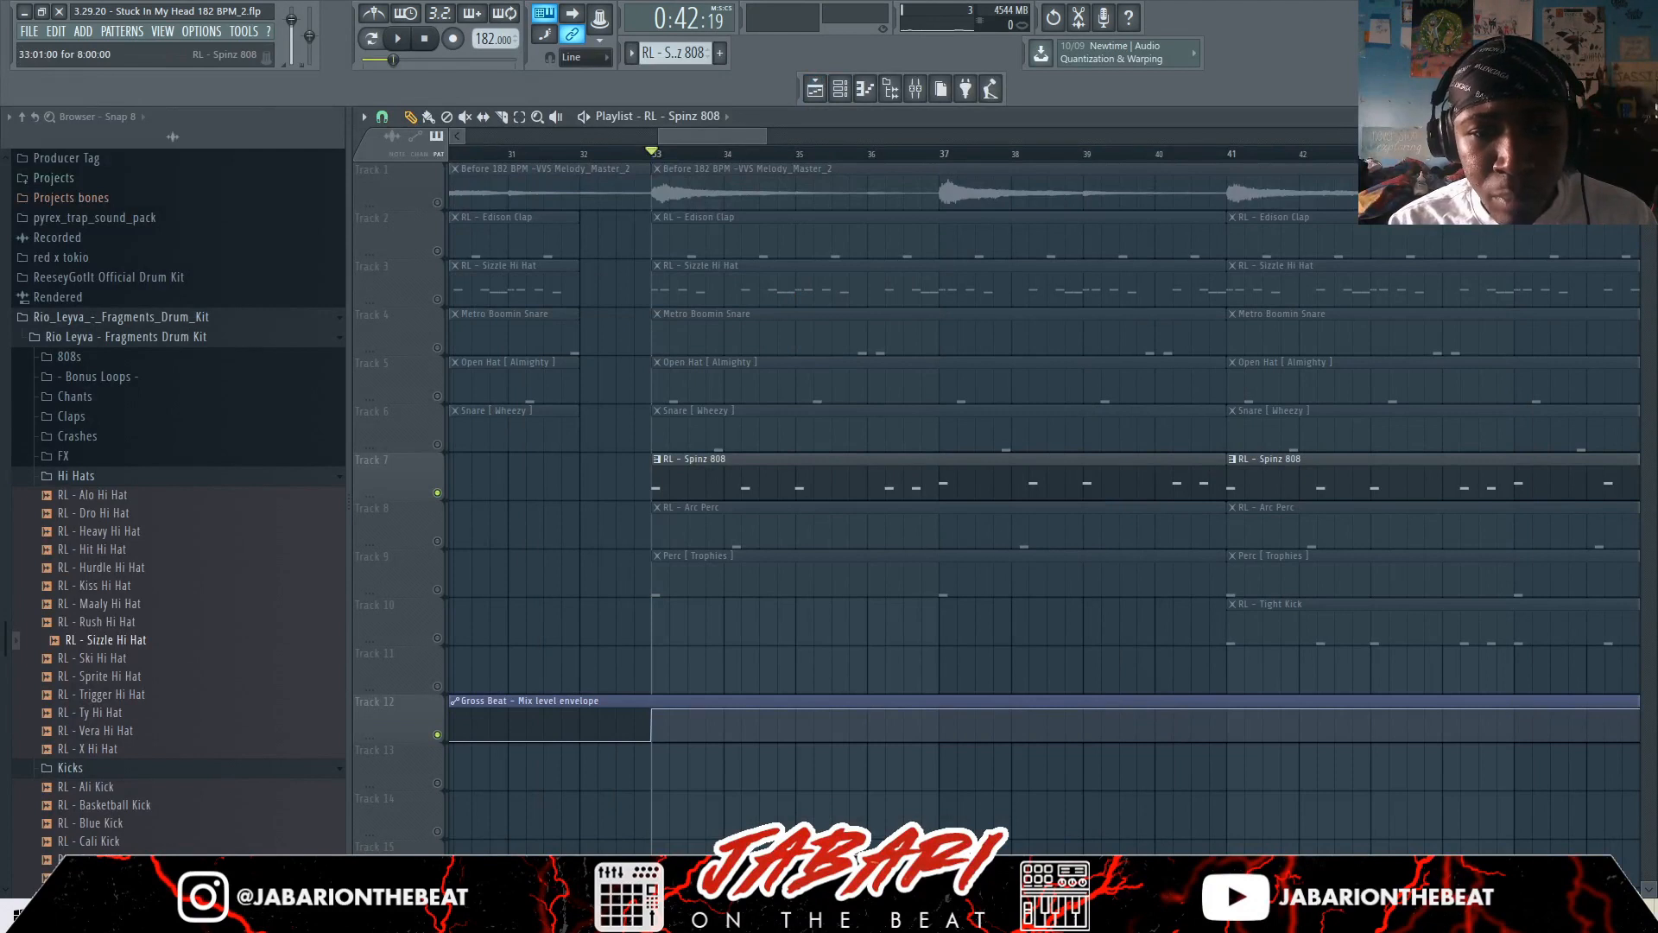
# Play the RL - Spinz 808 pattern in the piano roll together with the unmuted melody, then stop and return to the playlist
pyautogui.doubleClick(659, 477)
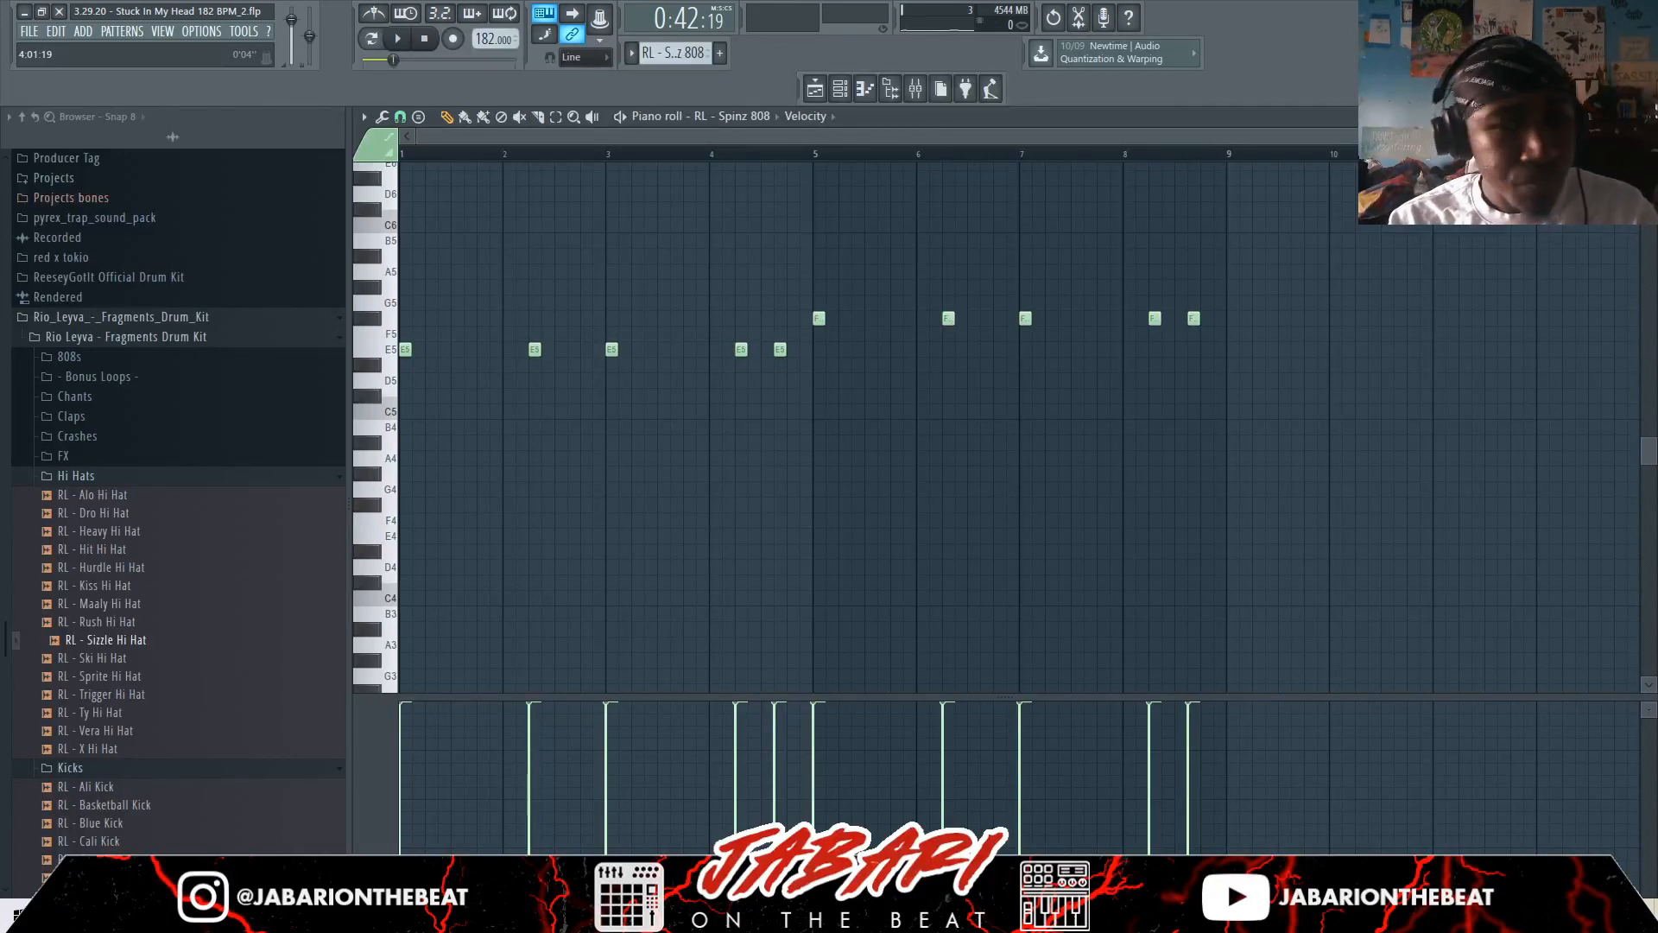
pyautogui.press('Escape')
pyautogui.press('space')
pyautogui.doubleClick(698, 471)
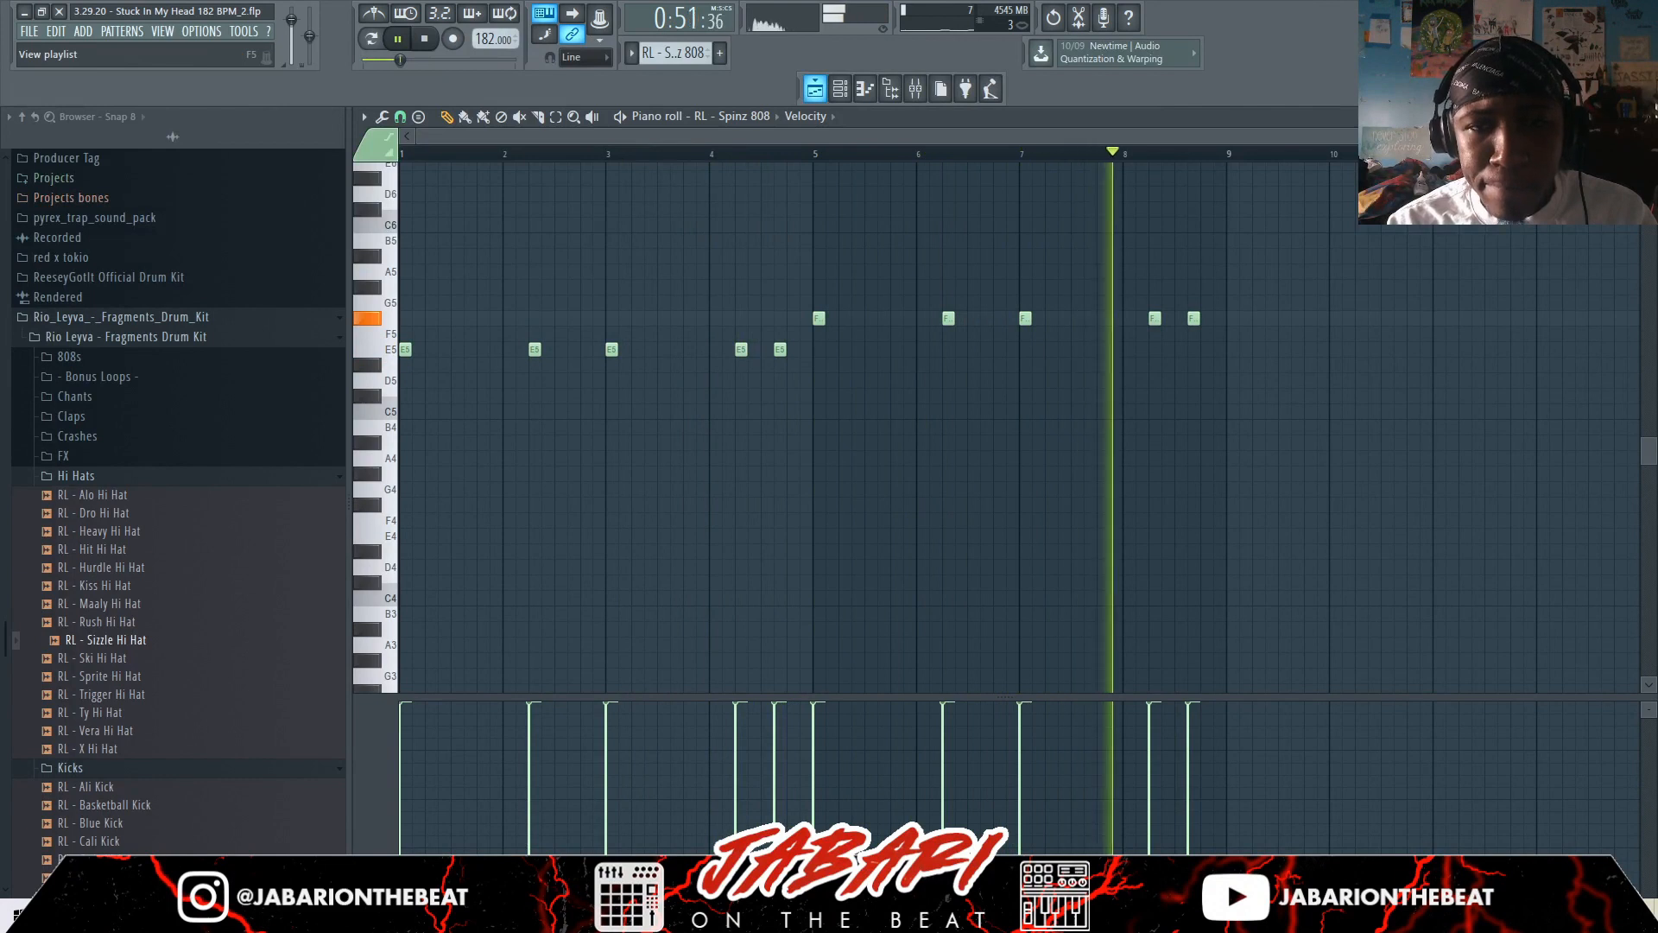
pyautogui.press('space')
pyautogui.click(815, 88)
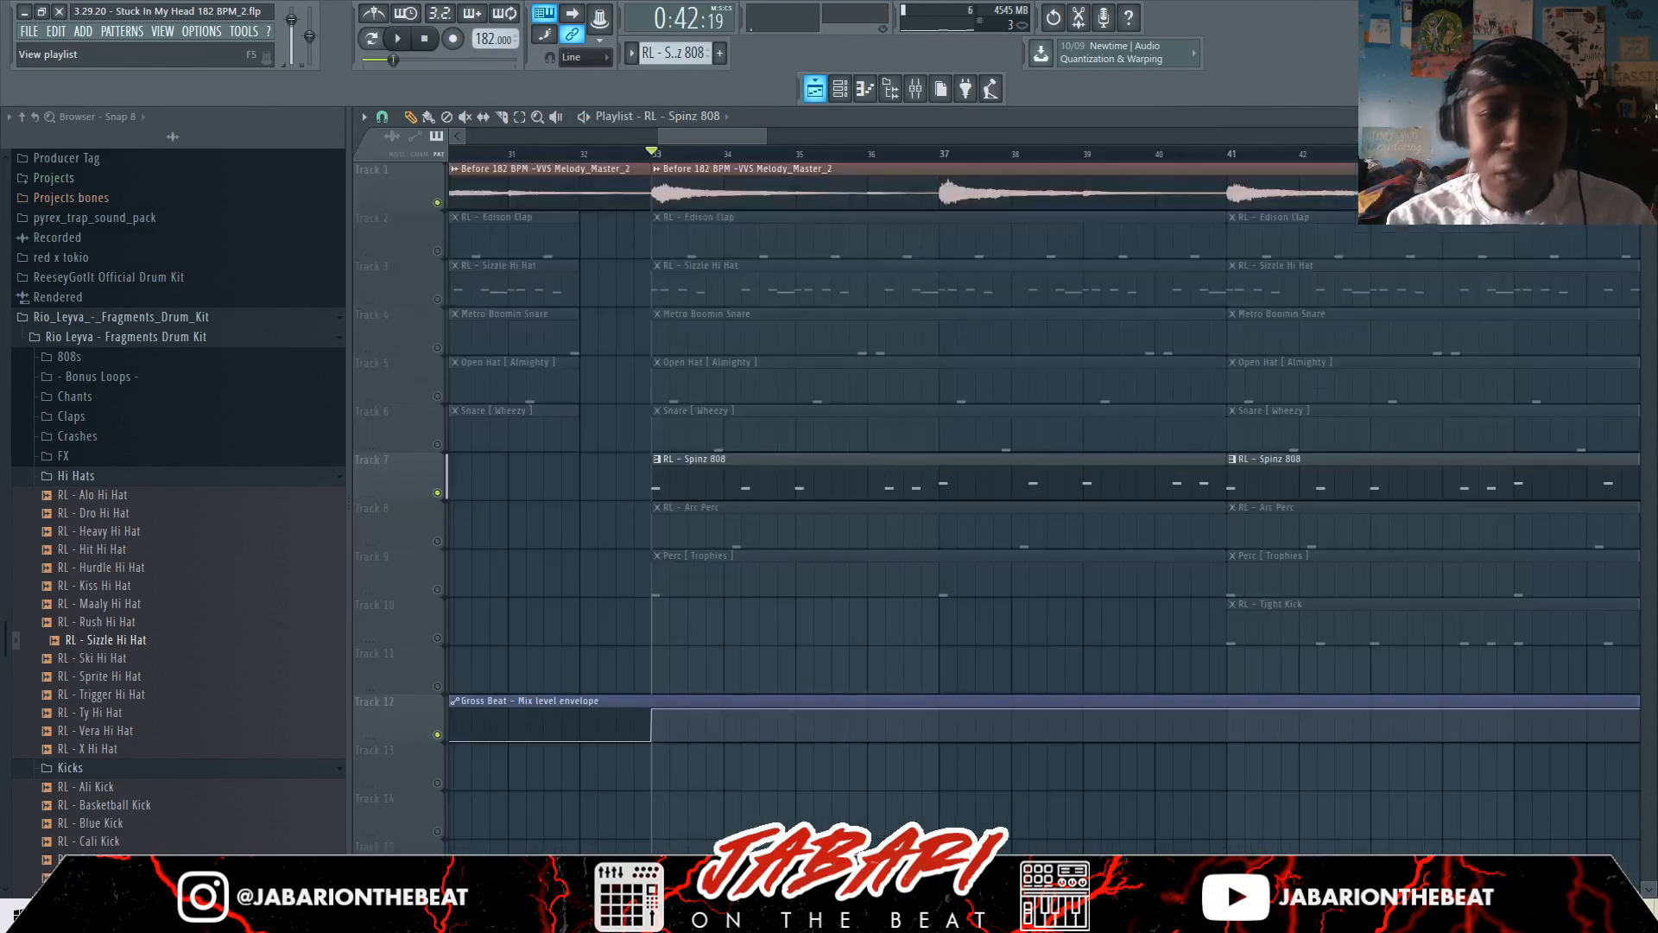
# Unmute the Edison Clap, Sizzle Hi Hat, Metro Boomin Snare, Open Hat, Snare [ Wheezy ] and Arc Perc tracks
pyautogui.click(437, 251)
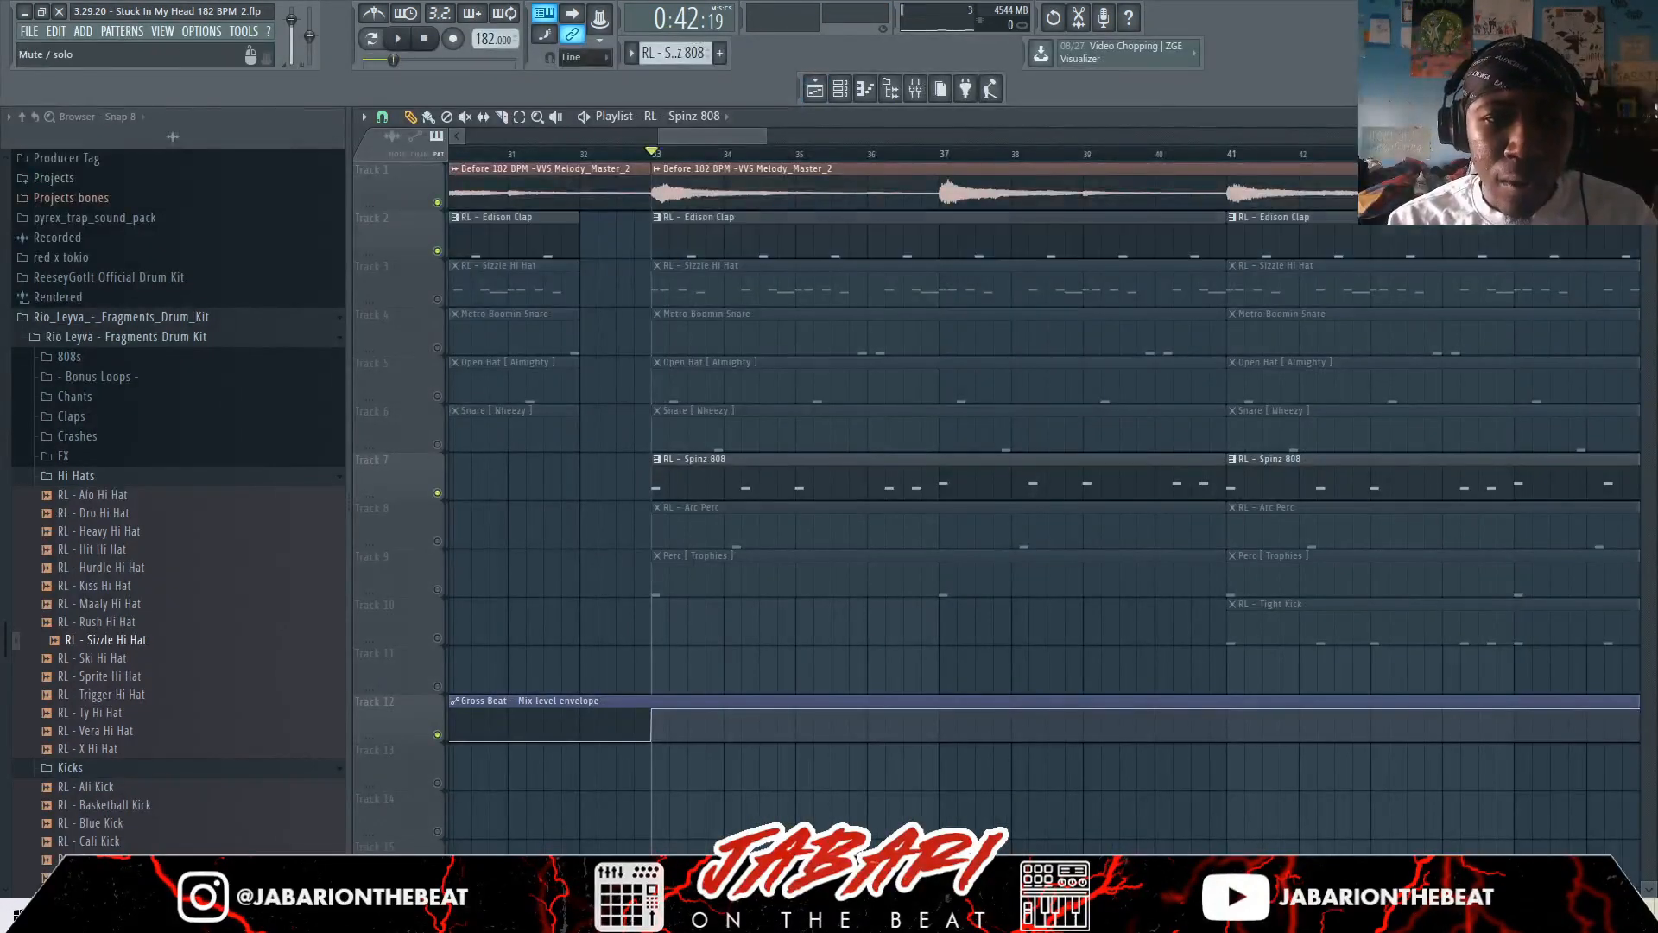
pyautogui.click(437, 298)
pyautogui.click(437, 348)
pyautogui.click(437, 396)
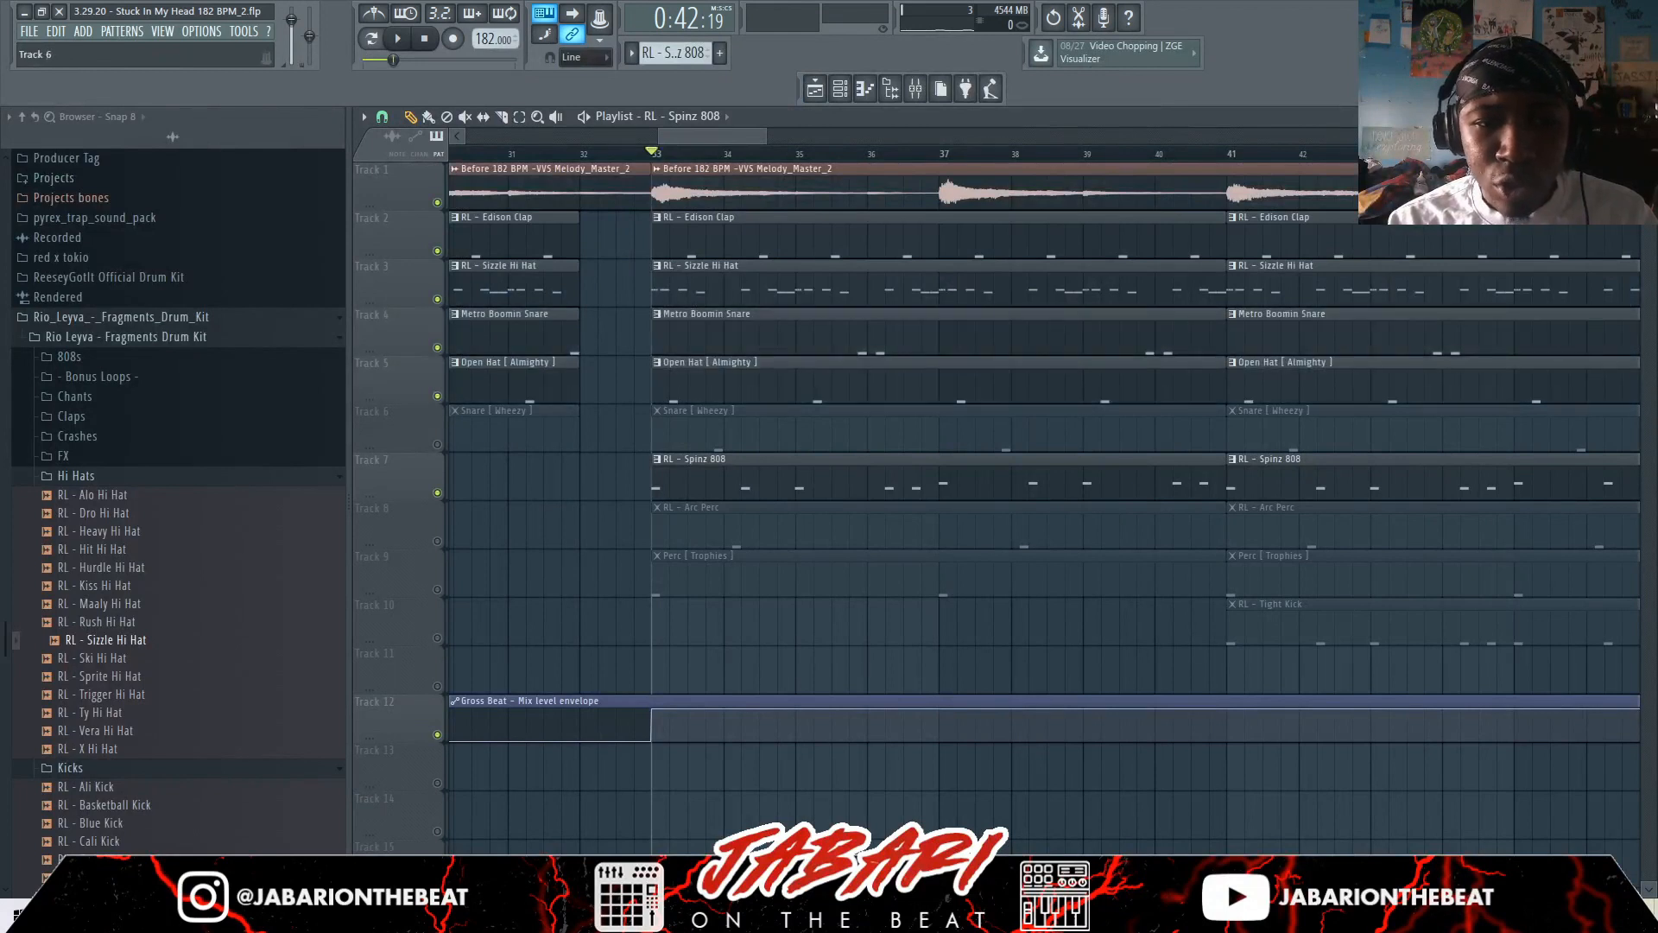
pyautogui.click(437, 444)
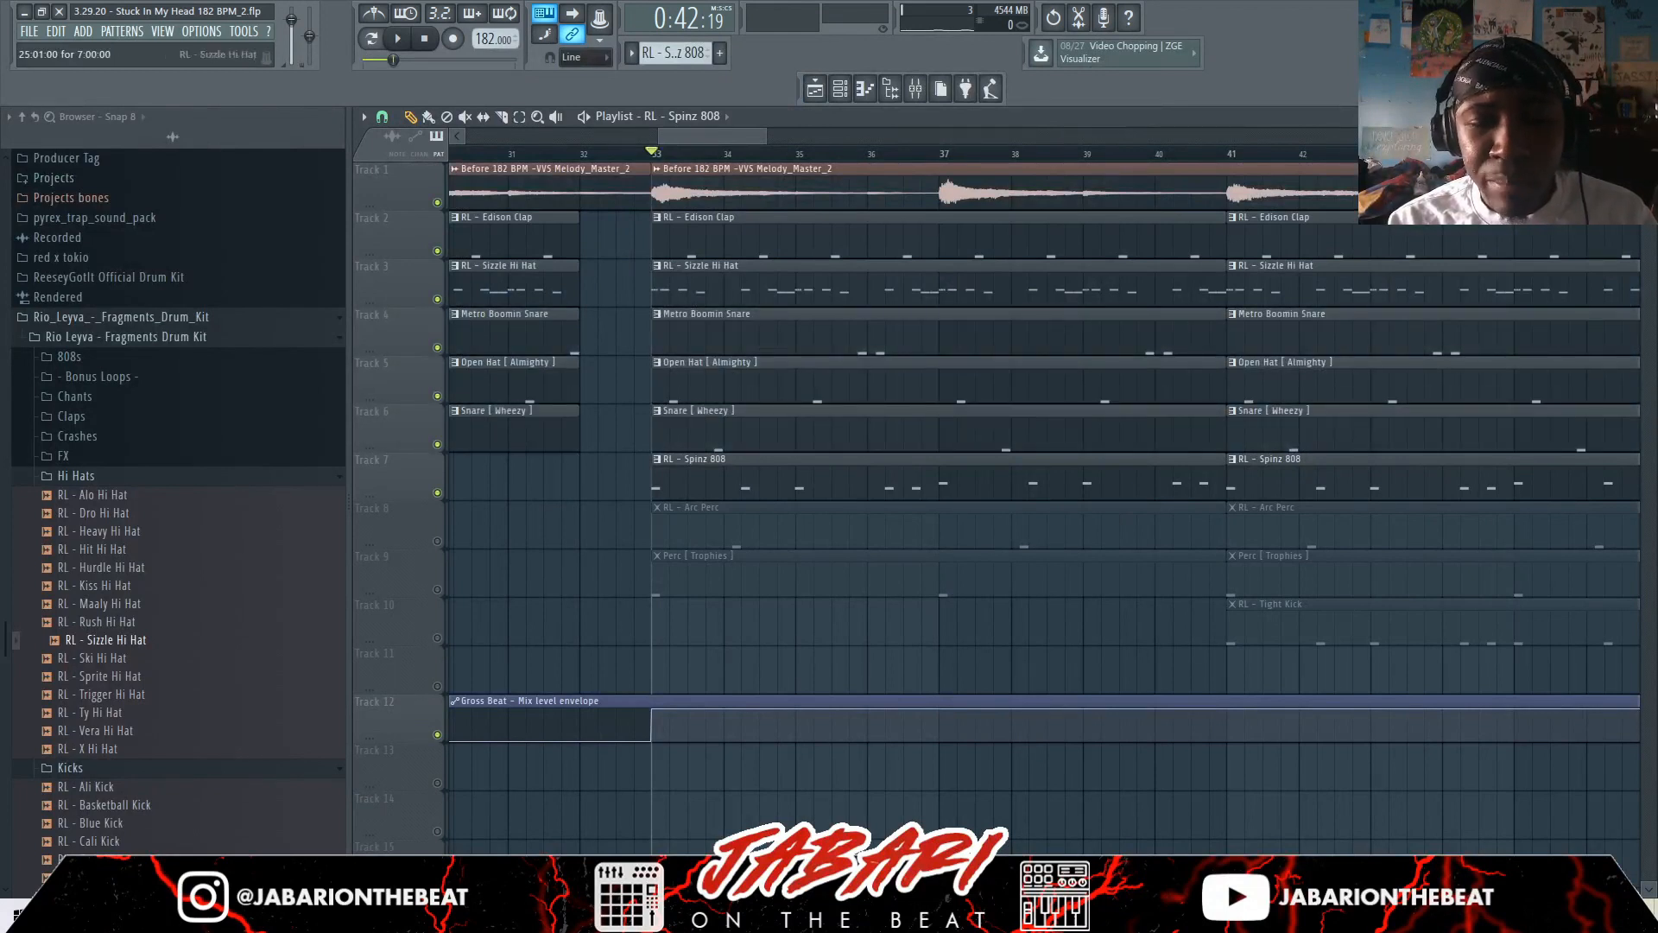
pyautogui.click(437, 541)
# Solo the Perc [ Trophies ] track, then unmute the Arc Perc, Gross Beat envelope and melody tracks
pyautogui.rightClick(436, 582)
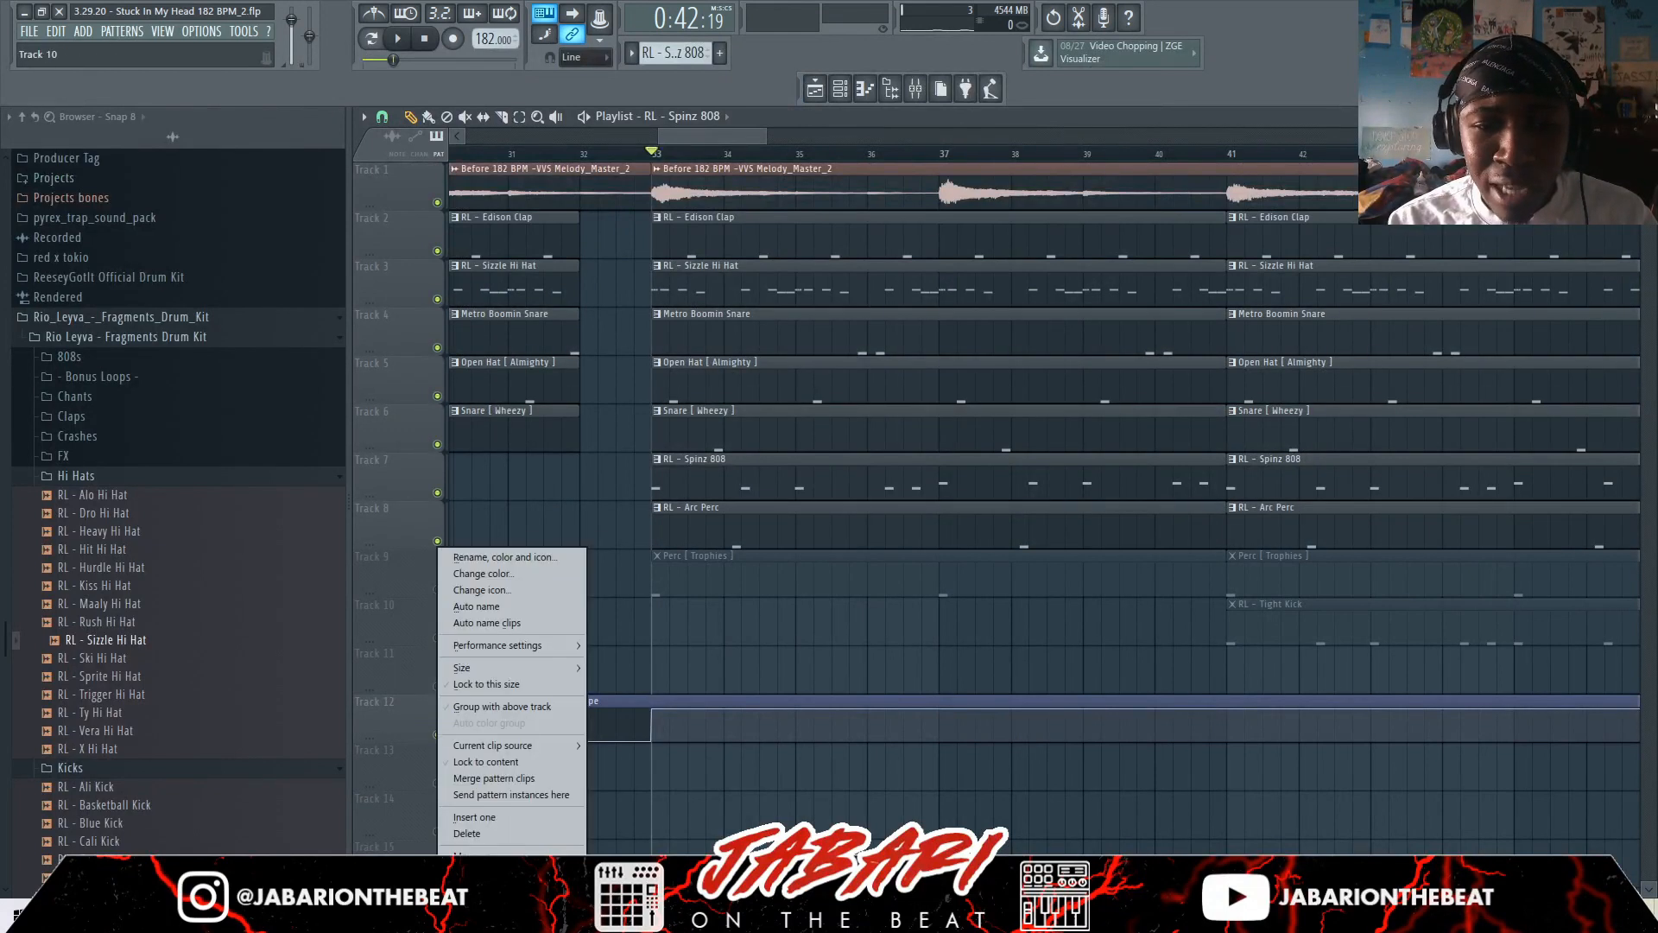
pyautogui.click(430, 582)
pyautogui.rightClick(437, 589)
pyautogui.click(437, 541)
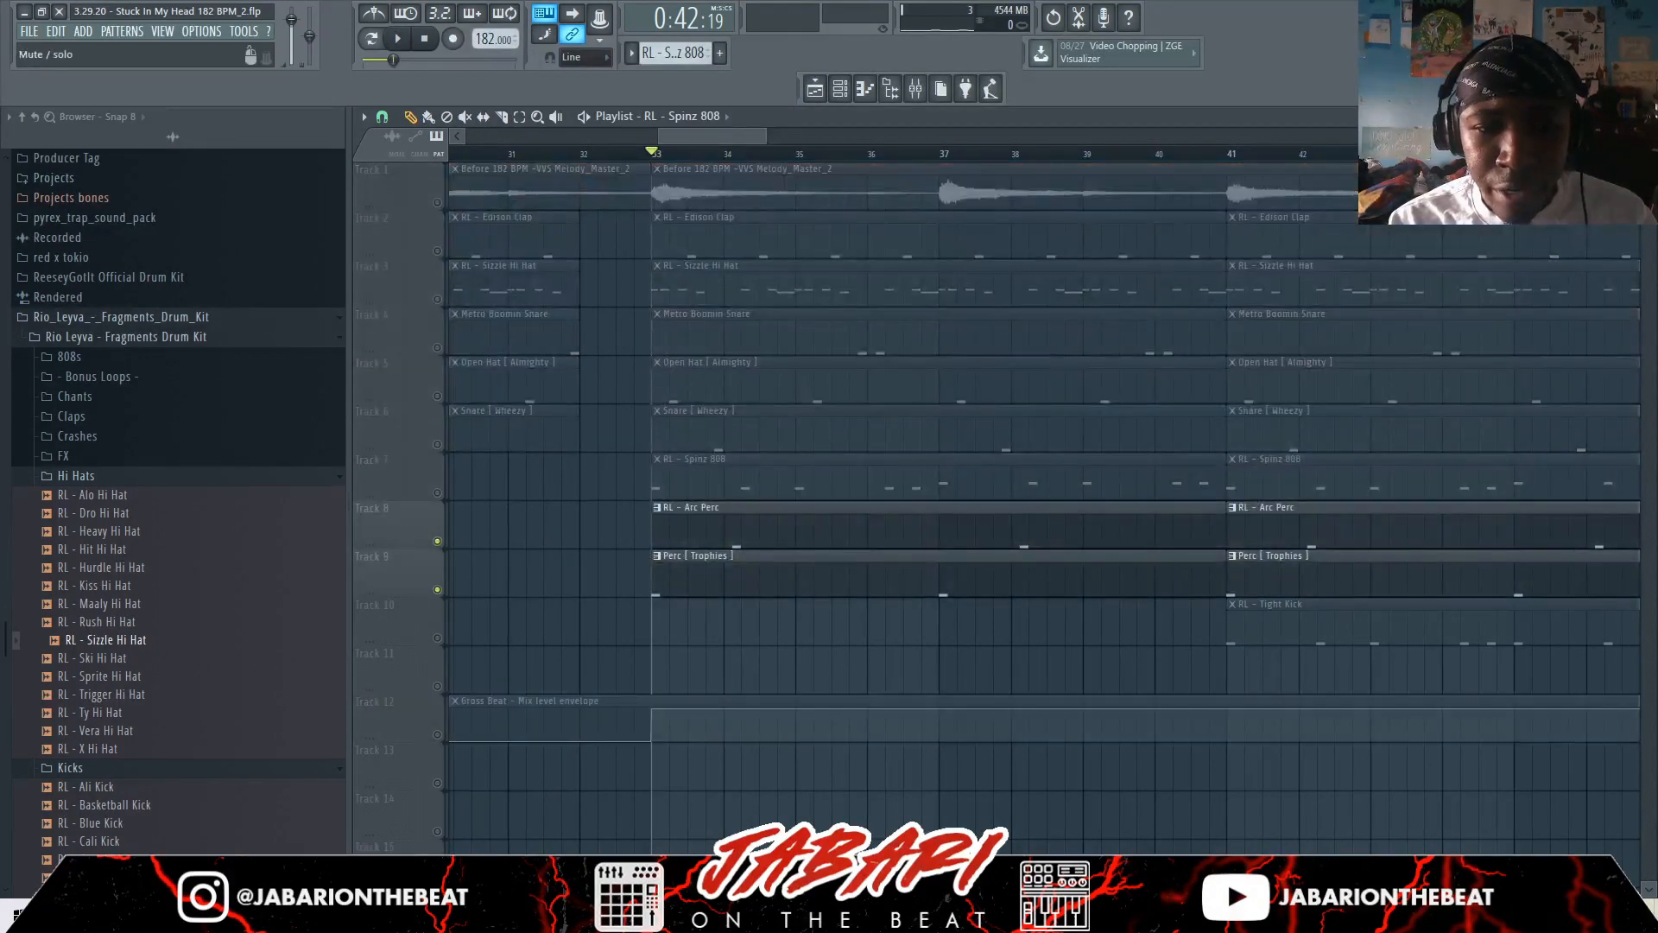
pyautogui.click(437, 734)
pyautogui.click(437, 202)
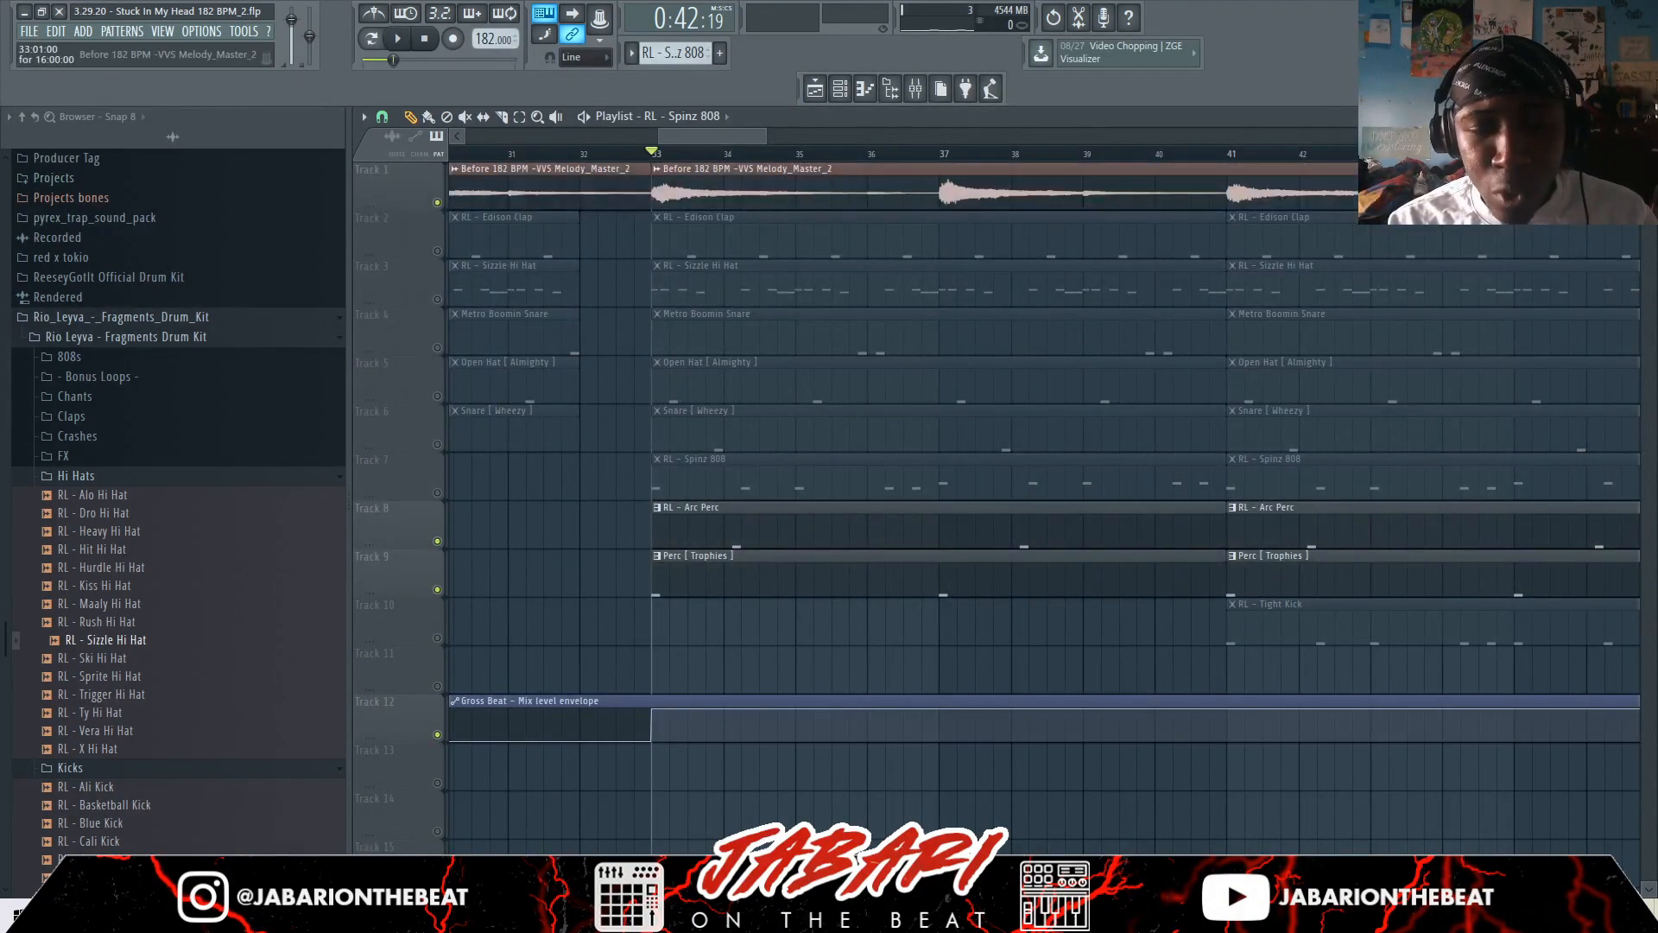
# Mute the melody and play both perc tracks with the Edison Clap and Sizzle Hi Hat enabled, then stop playback
pyautogui.click(437, 251)
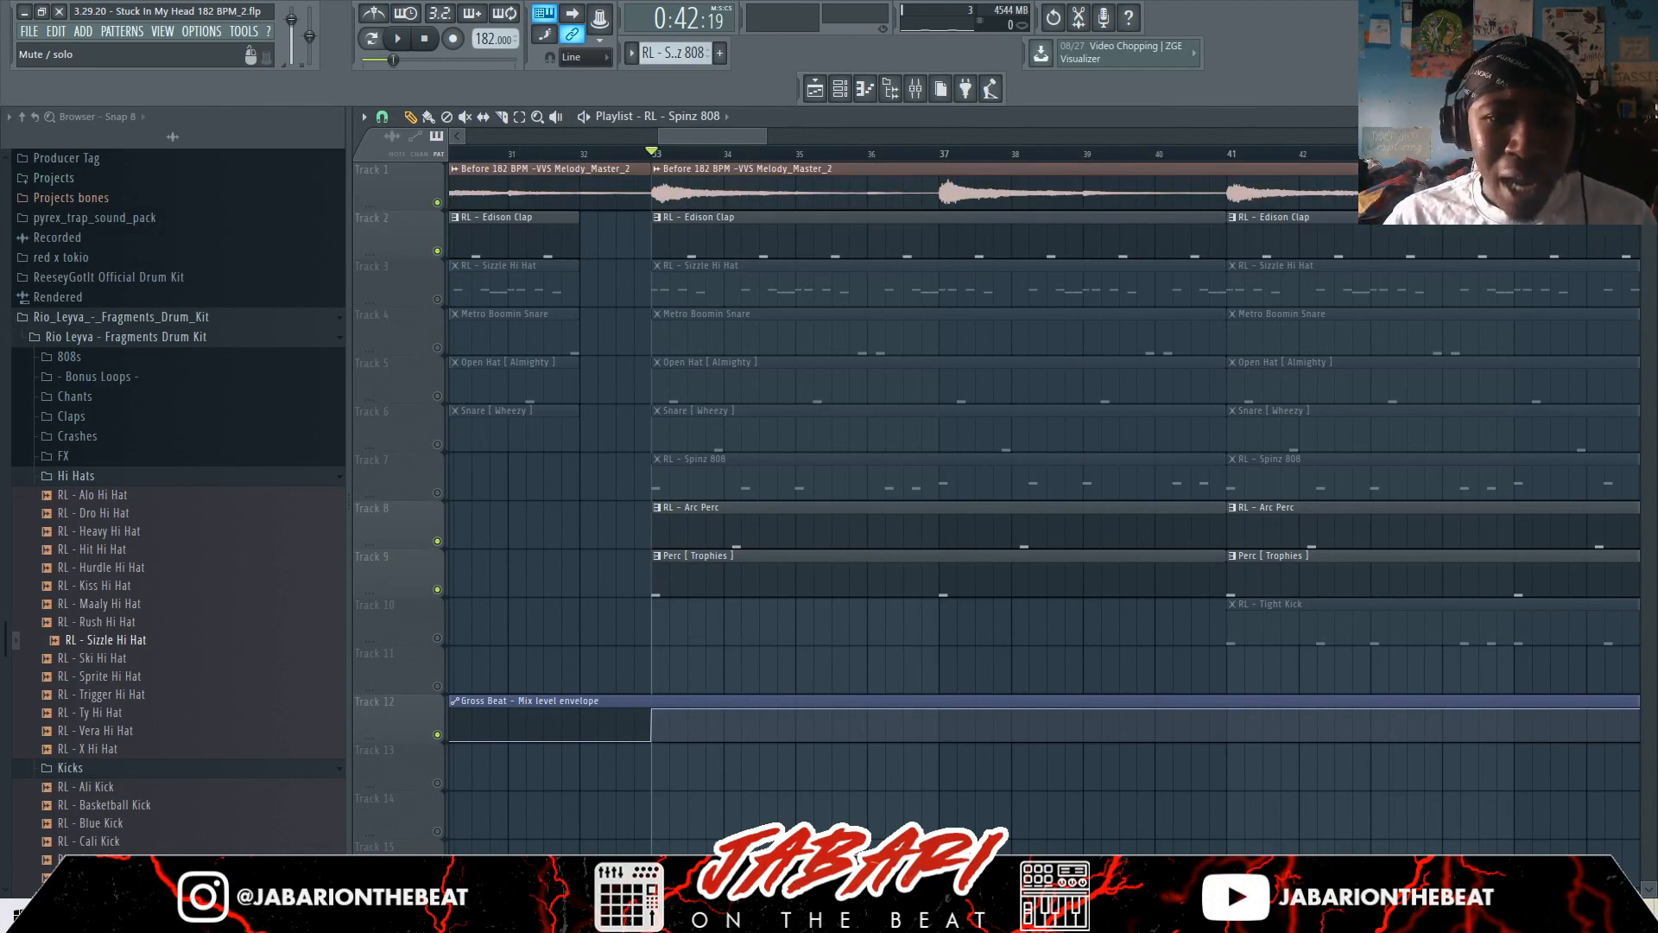
pyautogui.click(437, 250)
pyautogui.click(437, 203)
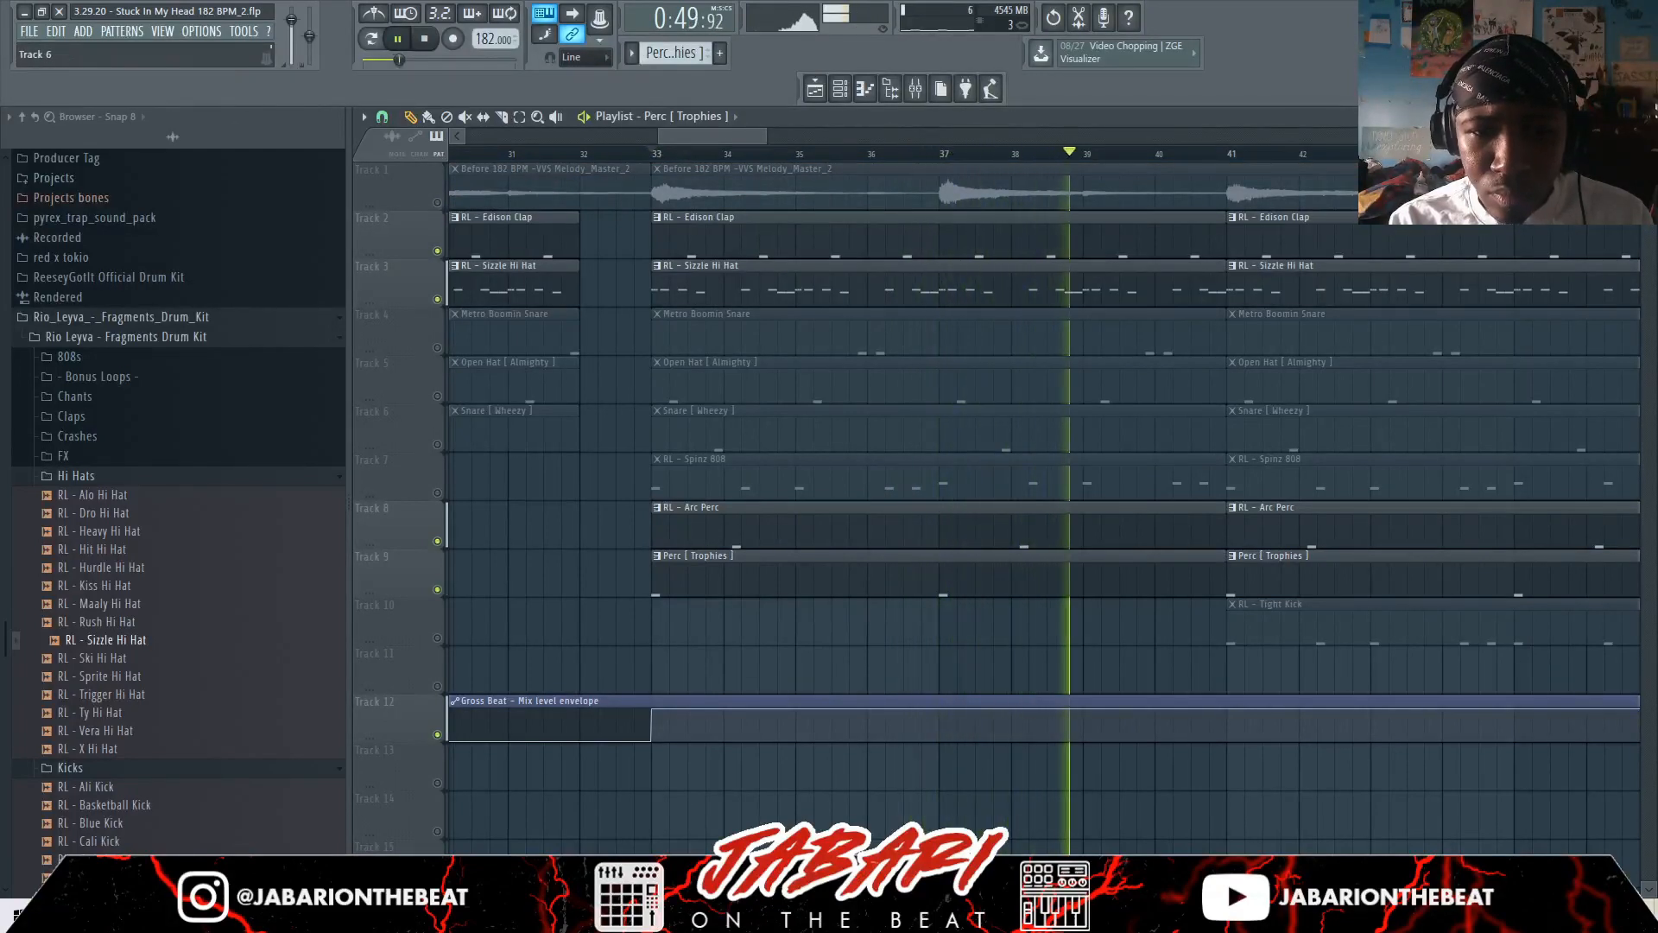
pyautogui.press('space')
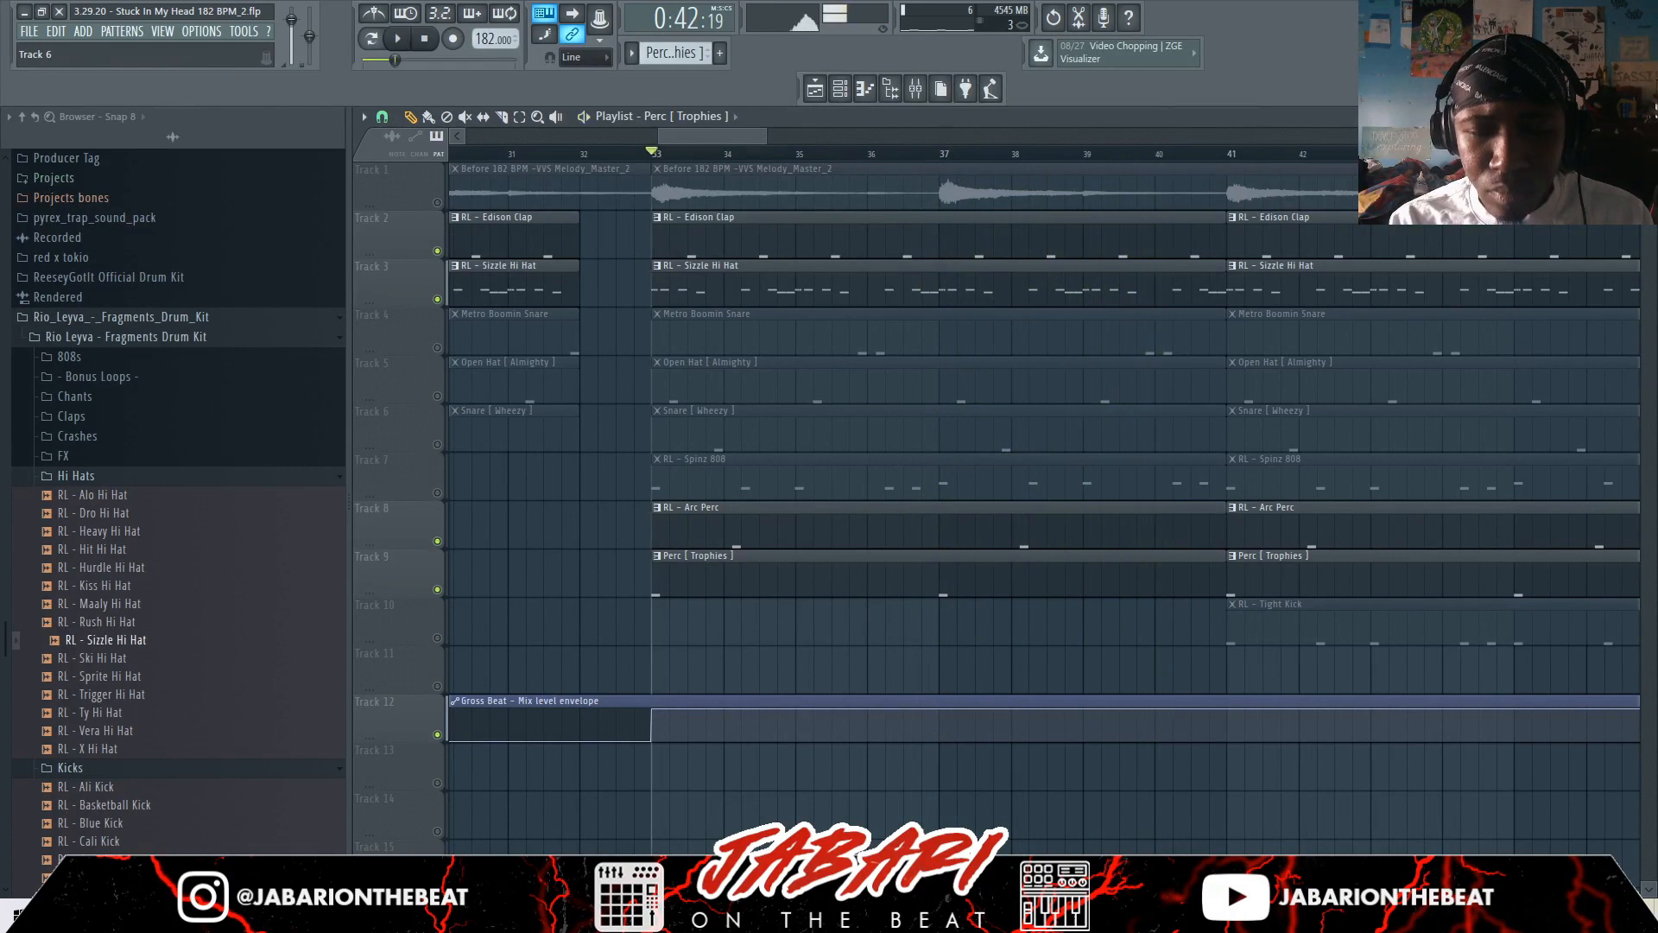
# Unmute the Metro Boomin Snare, Open Hat, Snare [ Wheezy ] and Spinz 808 tracks, play them with the percs, then stop
pyautogui.click(437, 347)
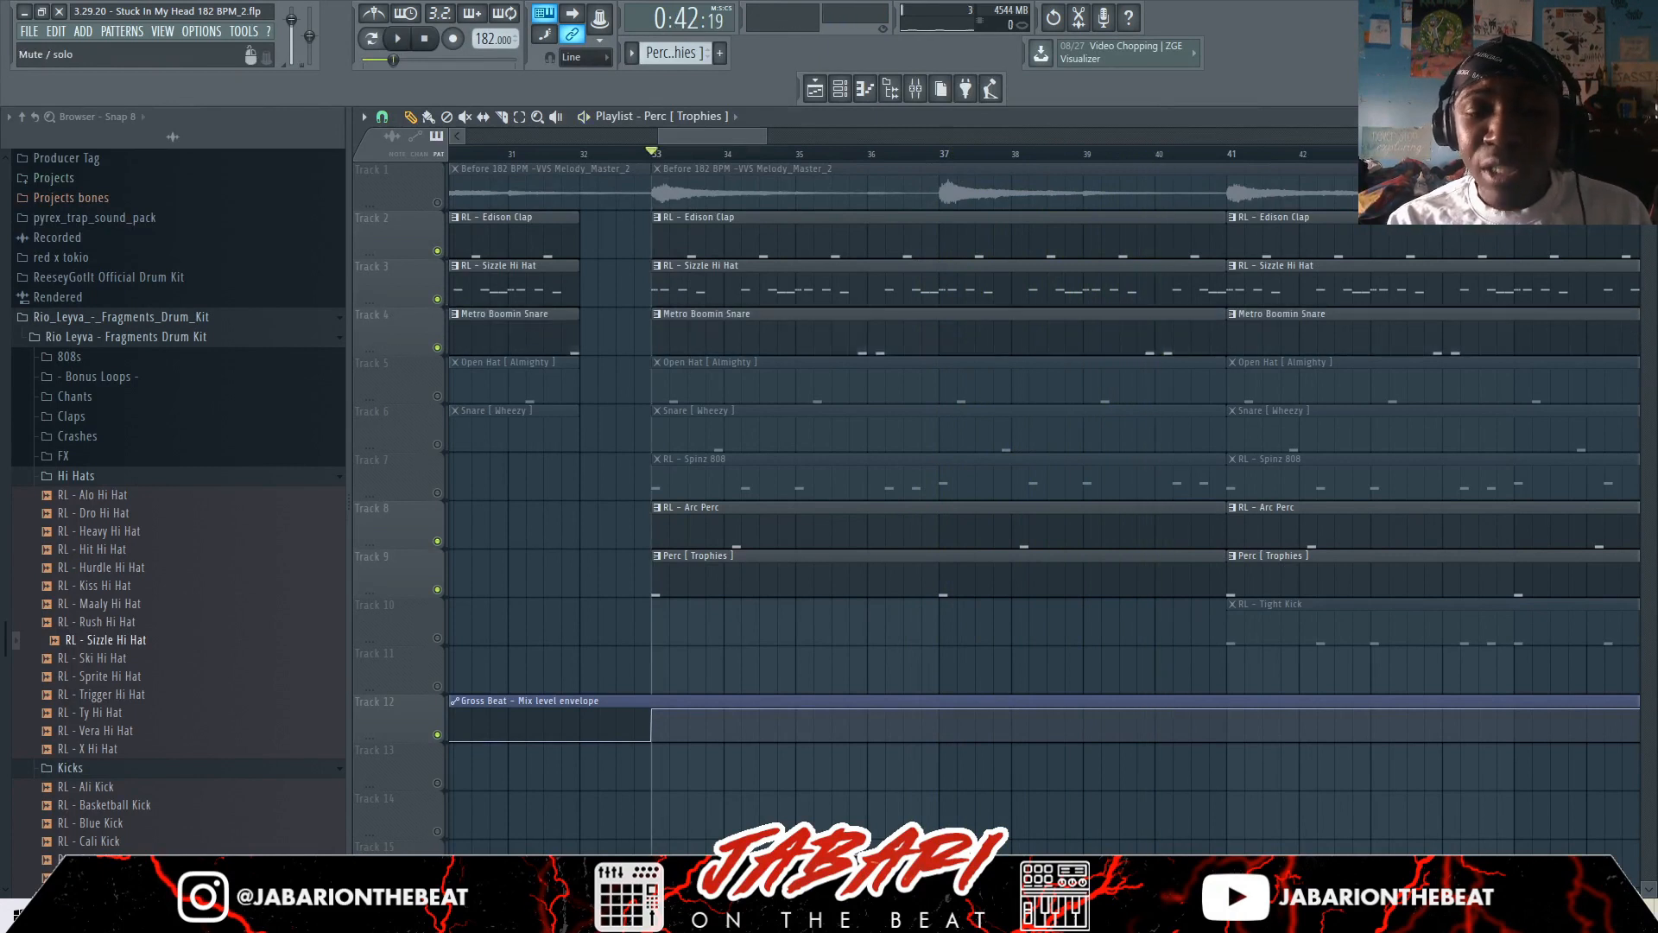
pyautogui.click(437, 395)
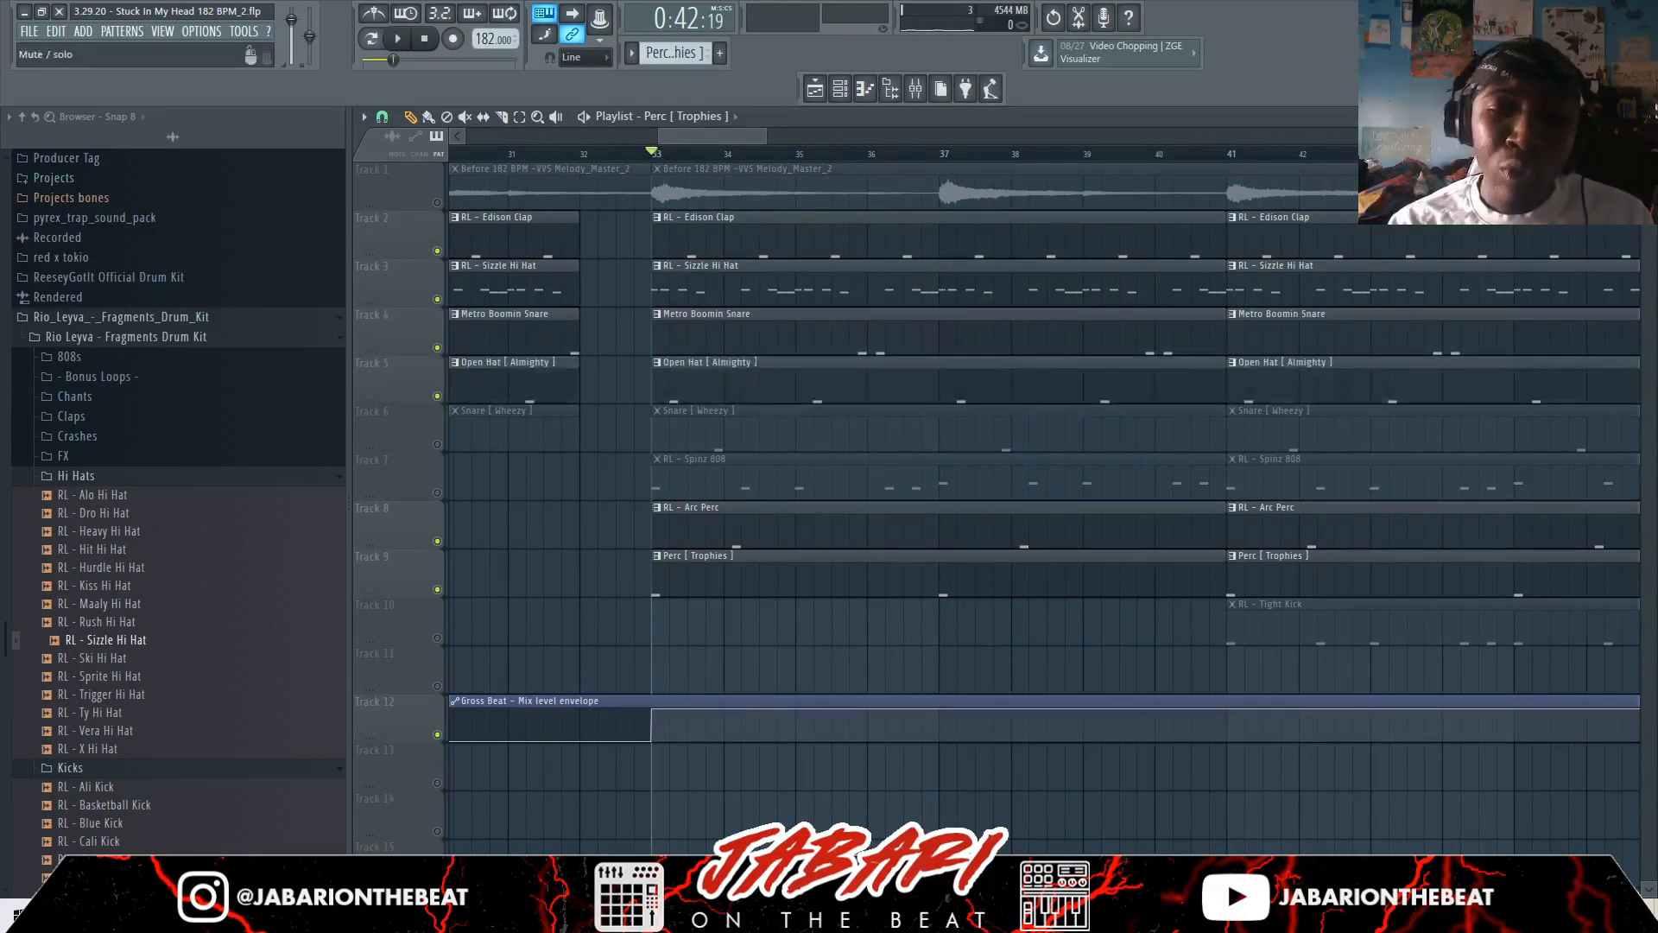
pyautogui.click(437, 444)
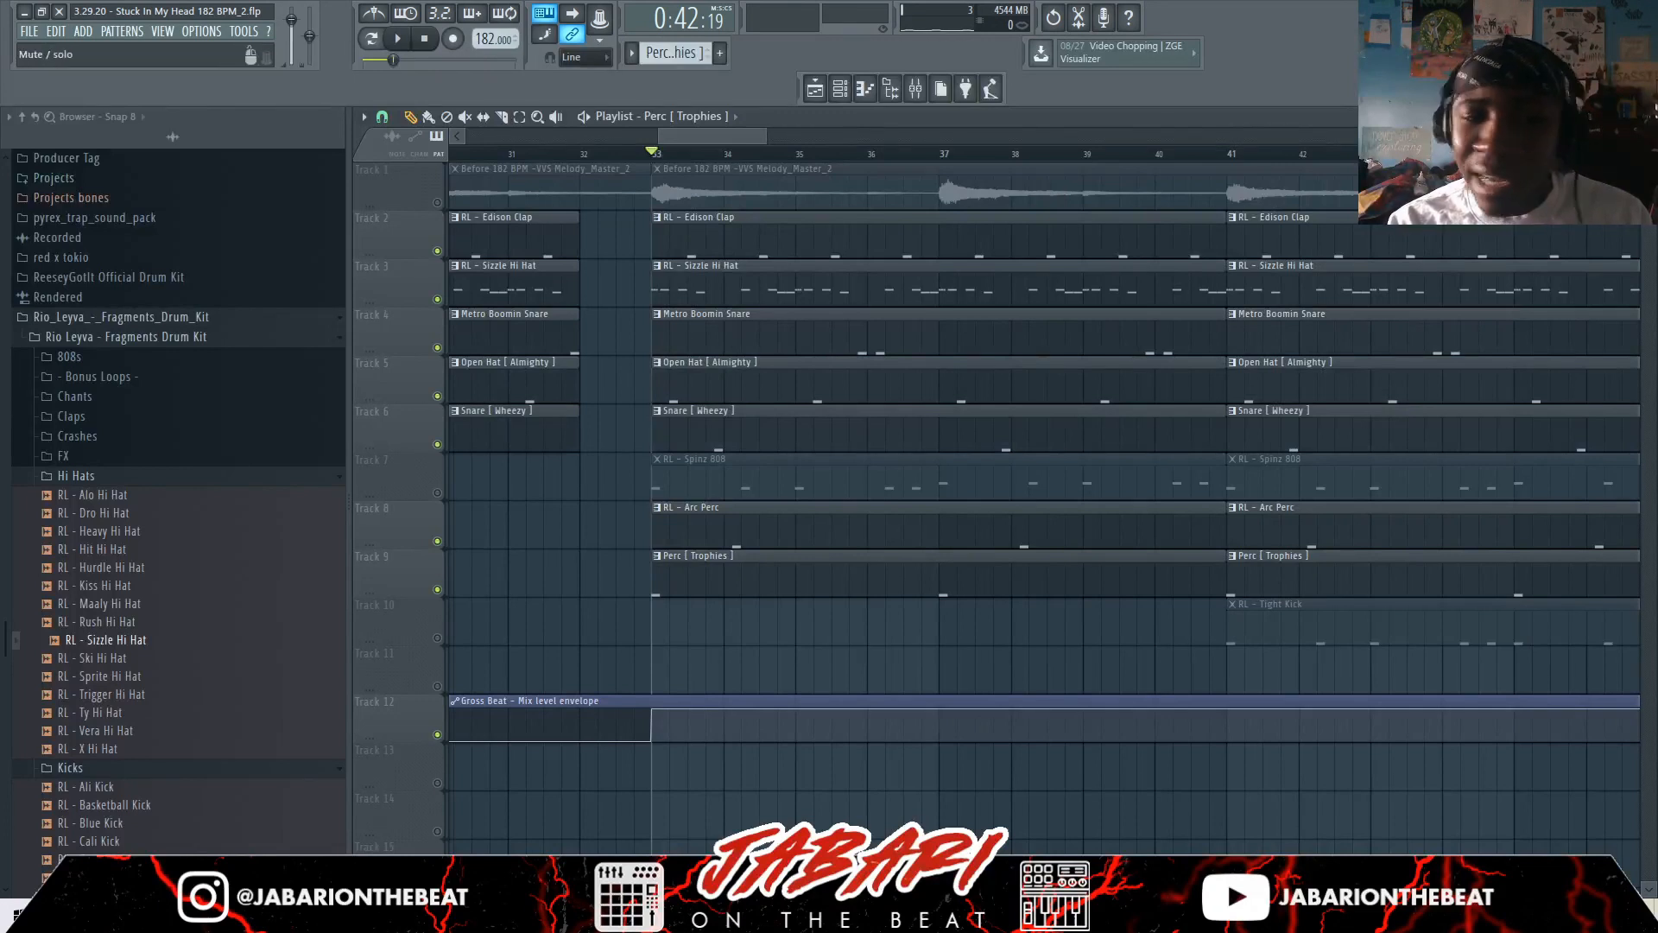
pyautogui.click(437, 492)
pyautogui.press('space')
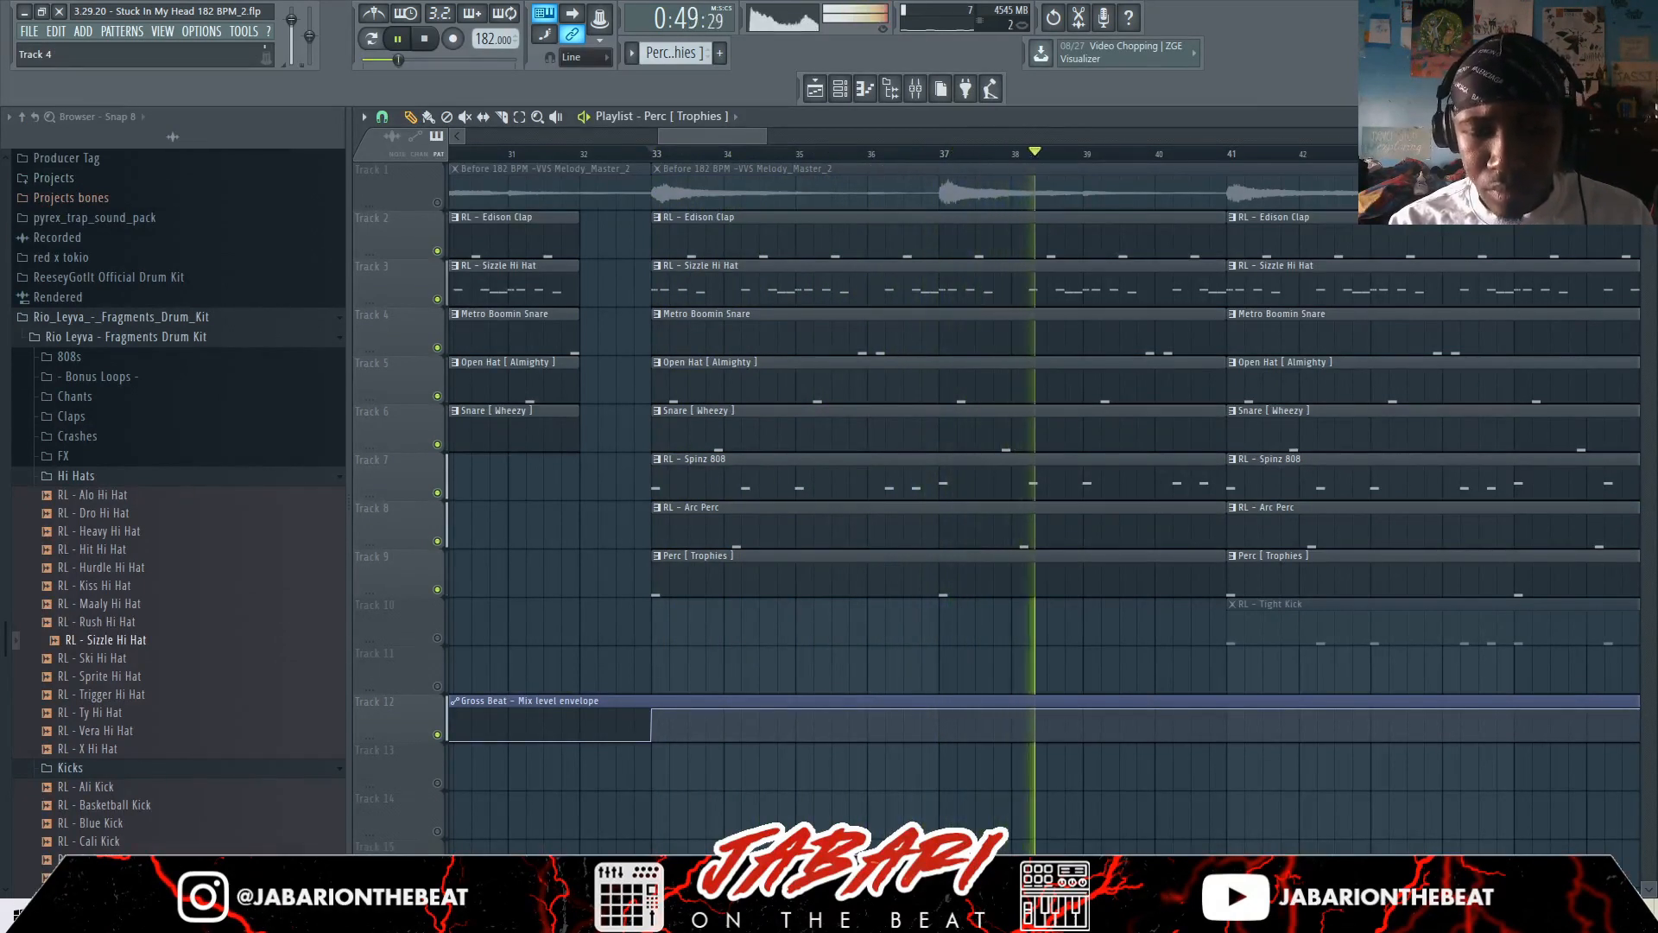
pyautogui.press('space')
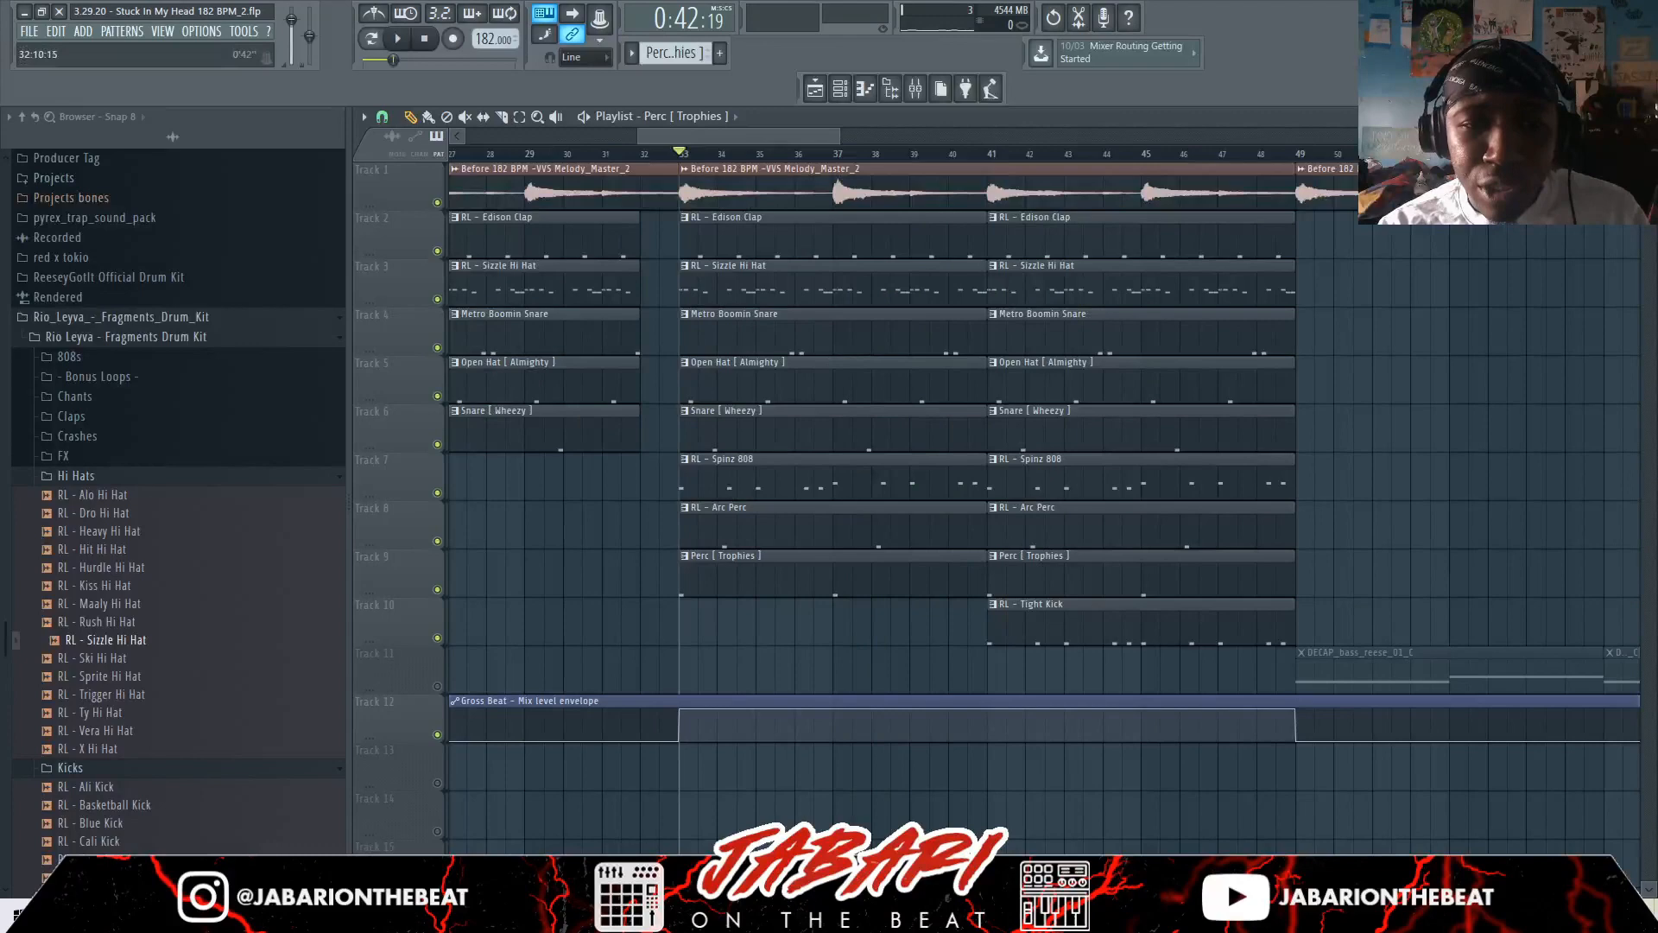
# Play the arrangement from bar 33 with the melody and all drum tracks enabled, then stop playback
pyautogui.scroll(-4, 663, 432)
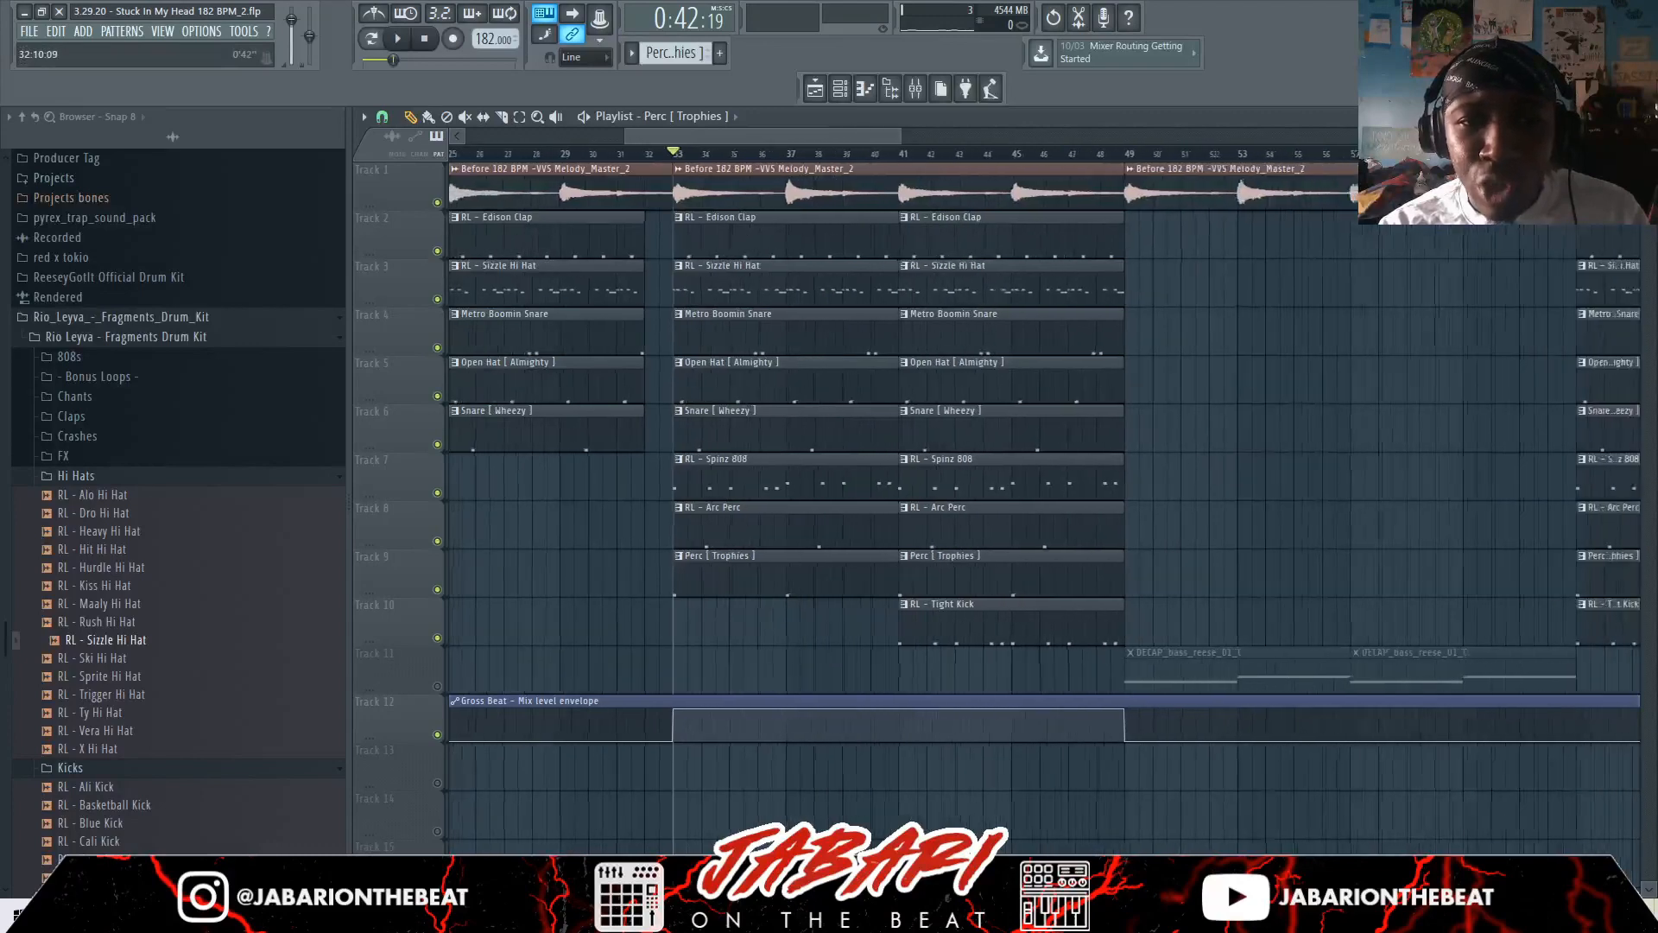
pyautogui.scroll(7, 663, 432)
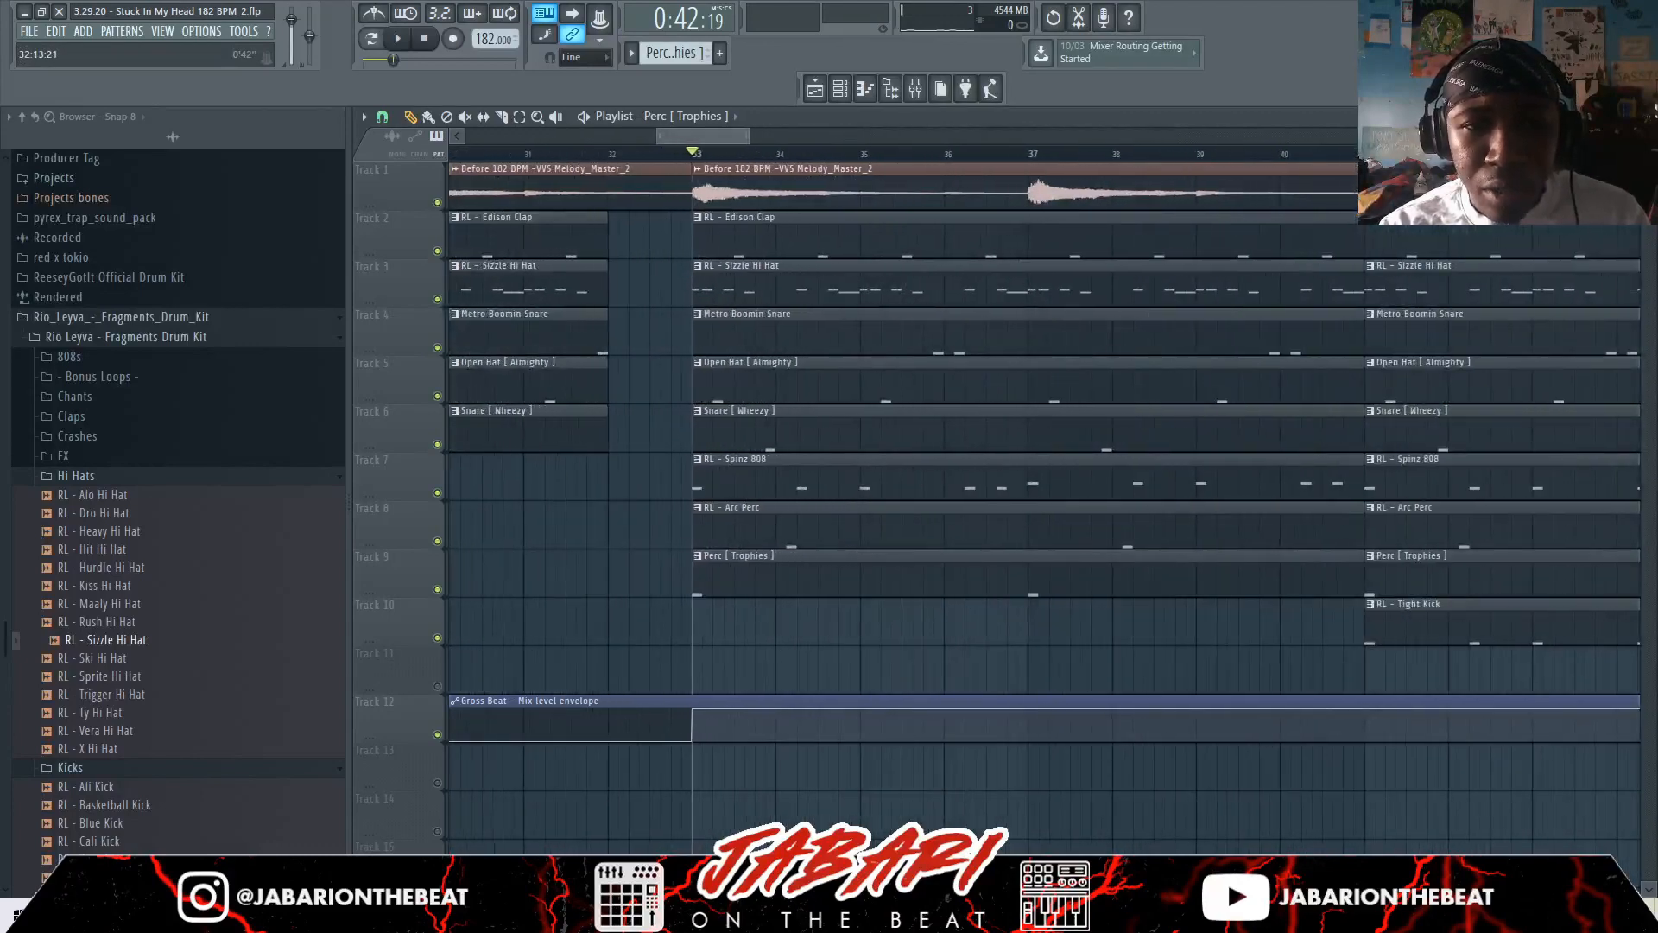
pyautogui.press('space')
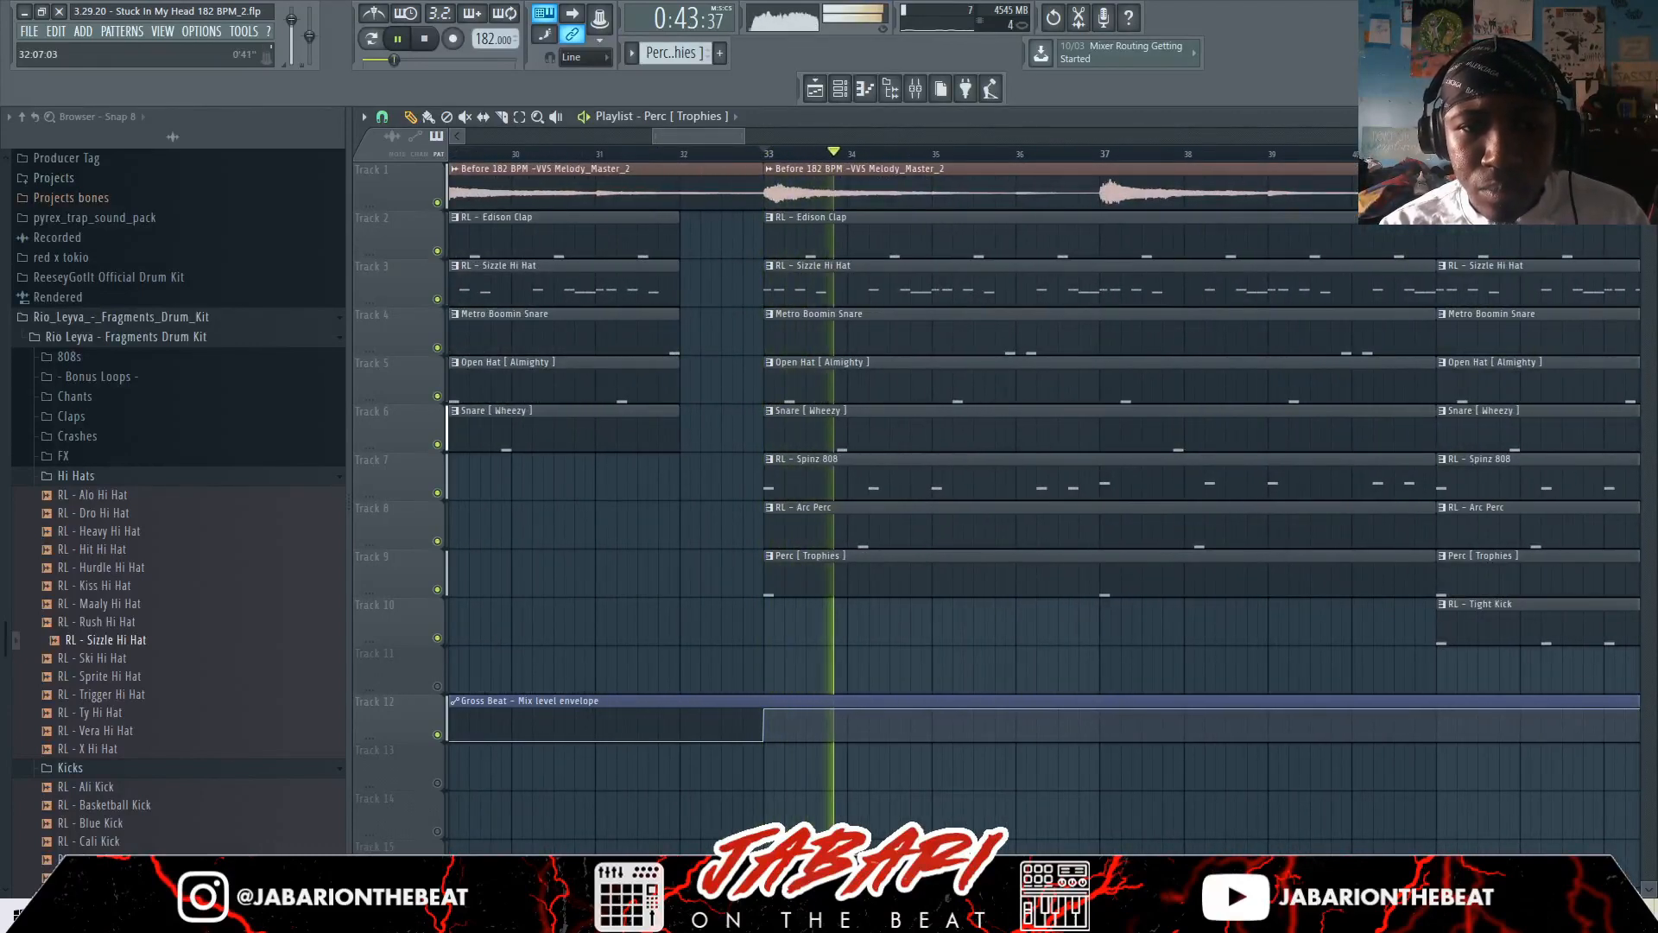
pyautogui.scroll(-5, 1036, 501)
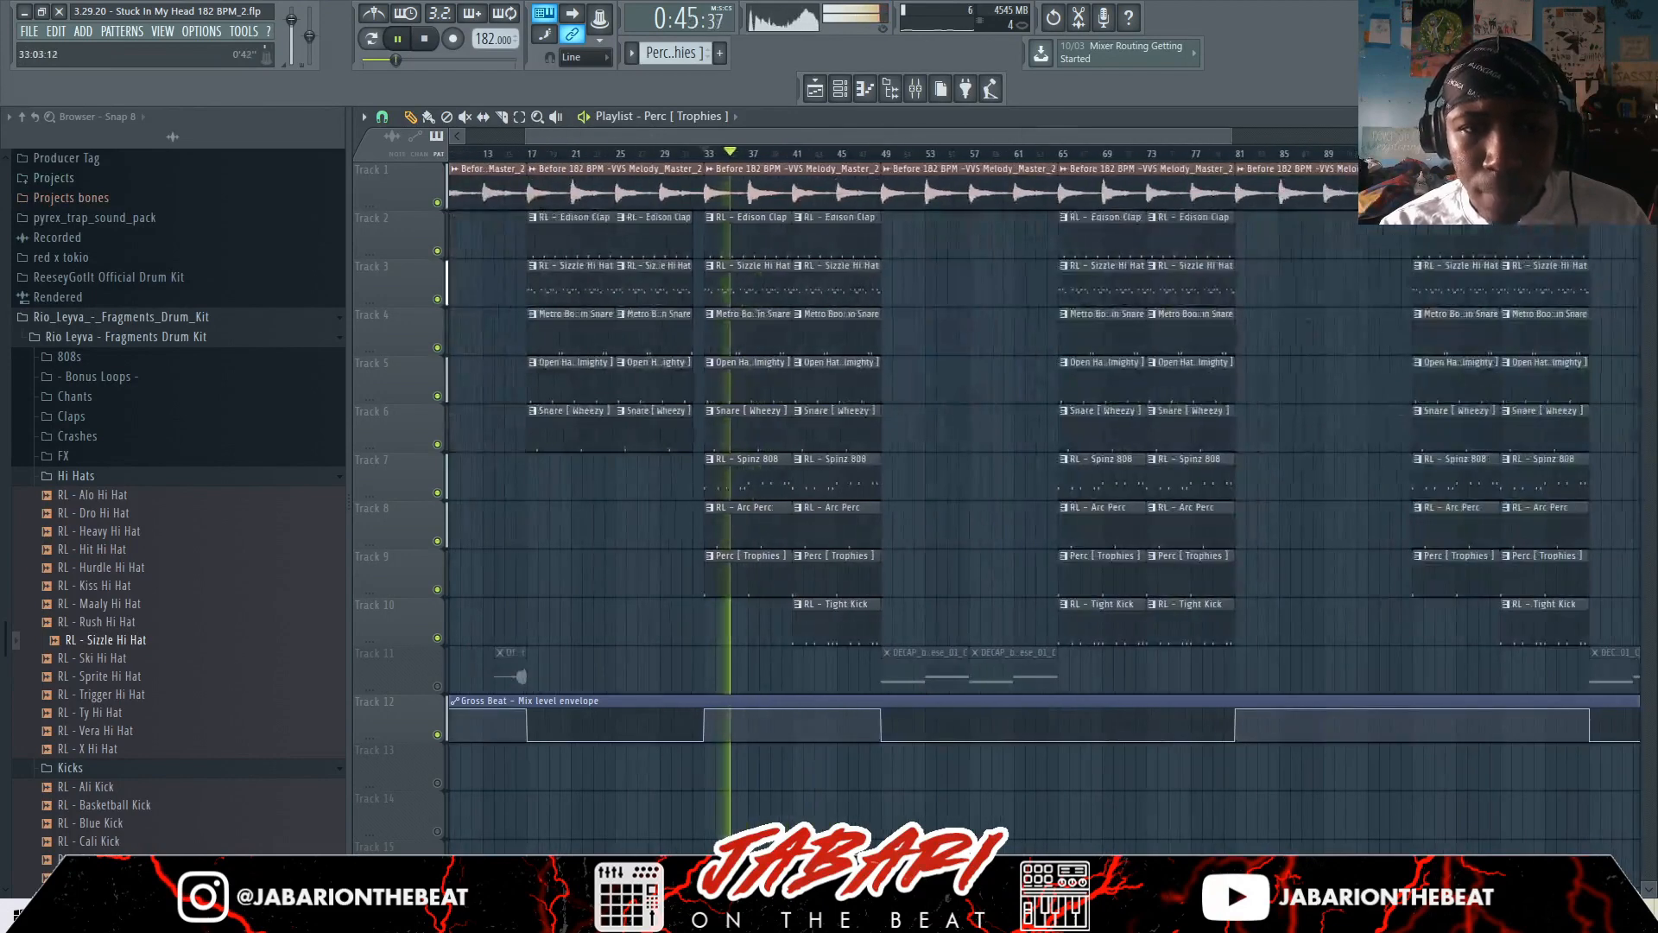
pyautogui.scroll(3, 719, 432)
pyautogui.hscroll(2, 777, 432)
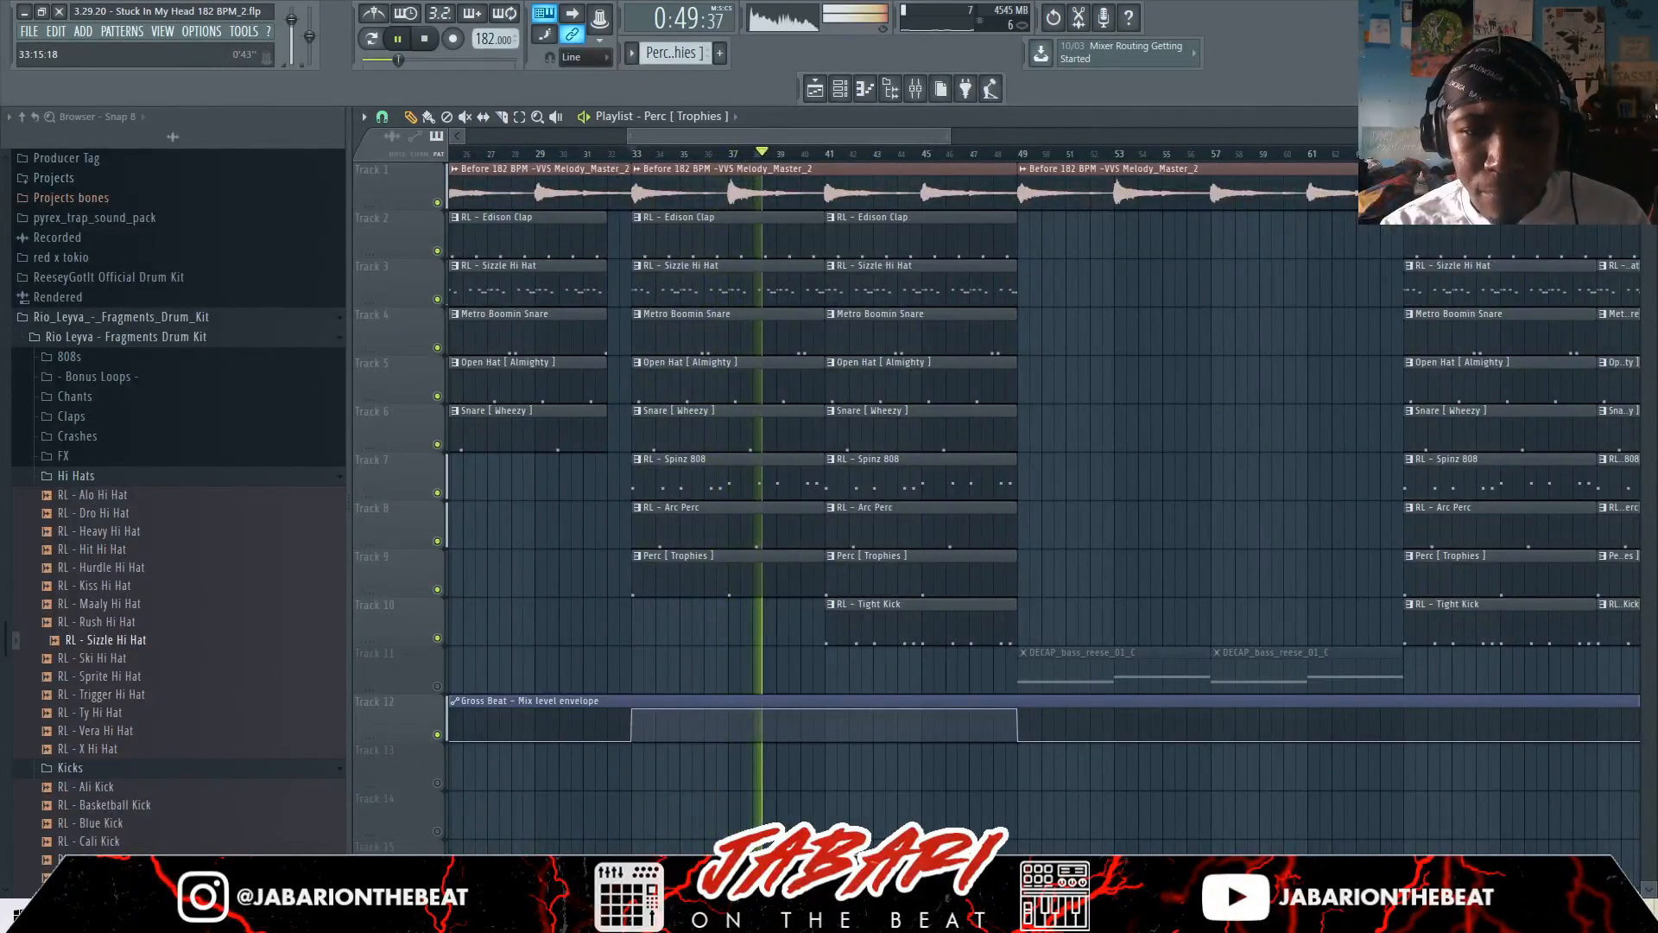
pyautogui.press('space')
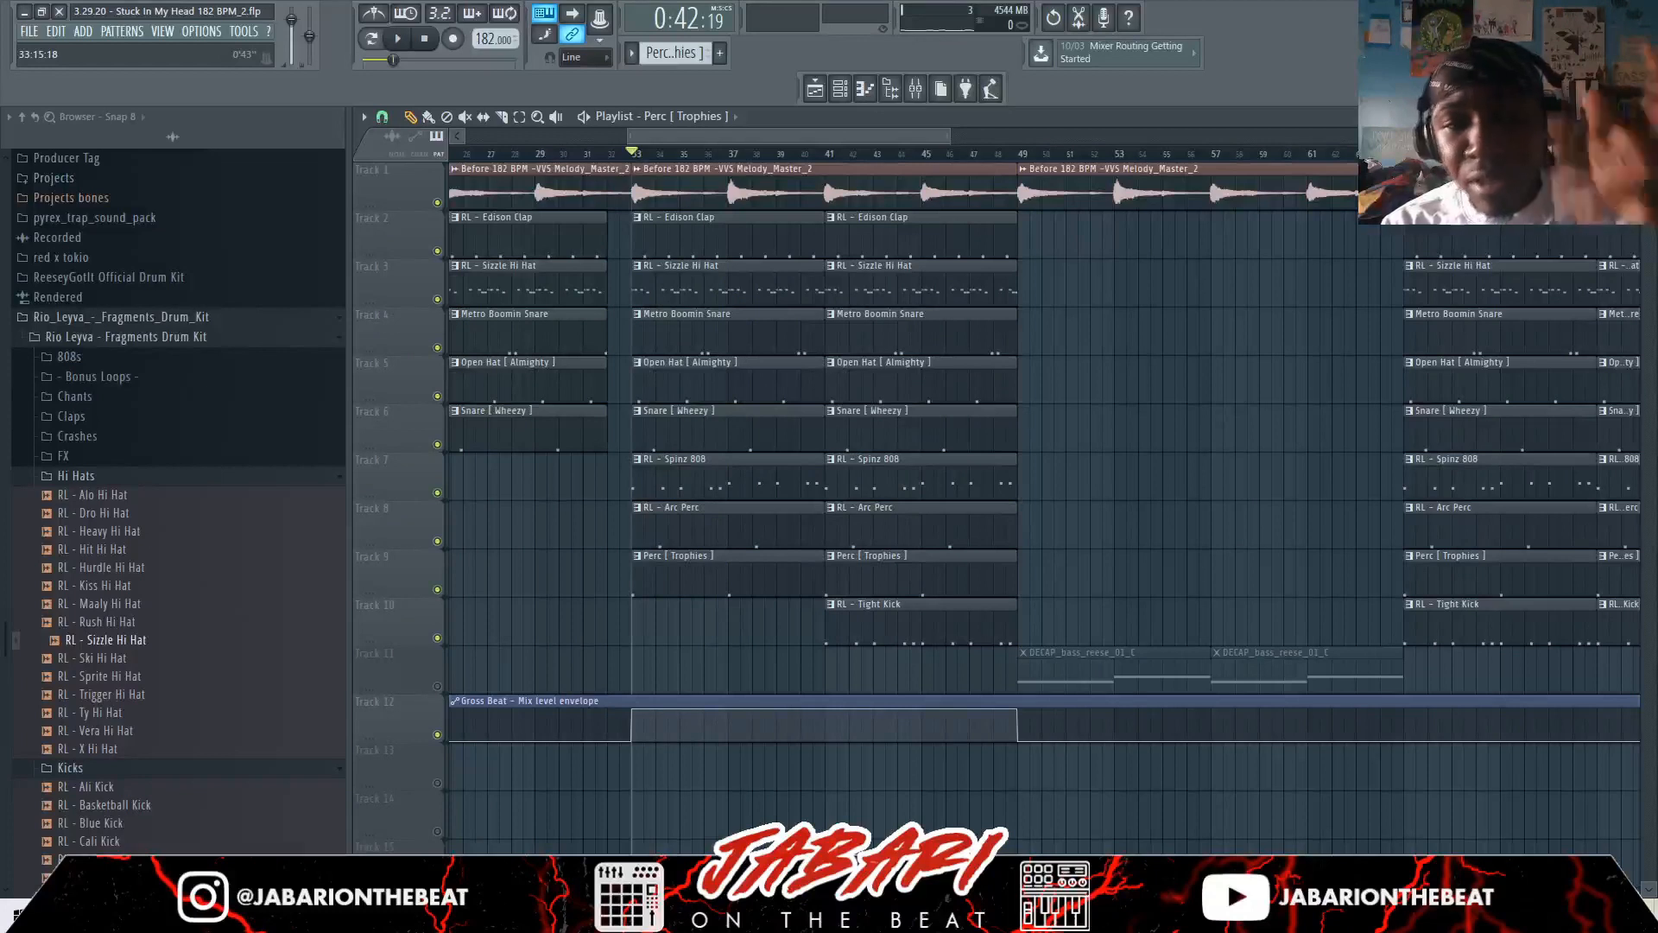
# Move the playback position to bar 41 and isolate the Spinz 808, melody and Tight Kick tracks
pyautogui.click(826, 152)
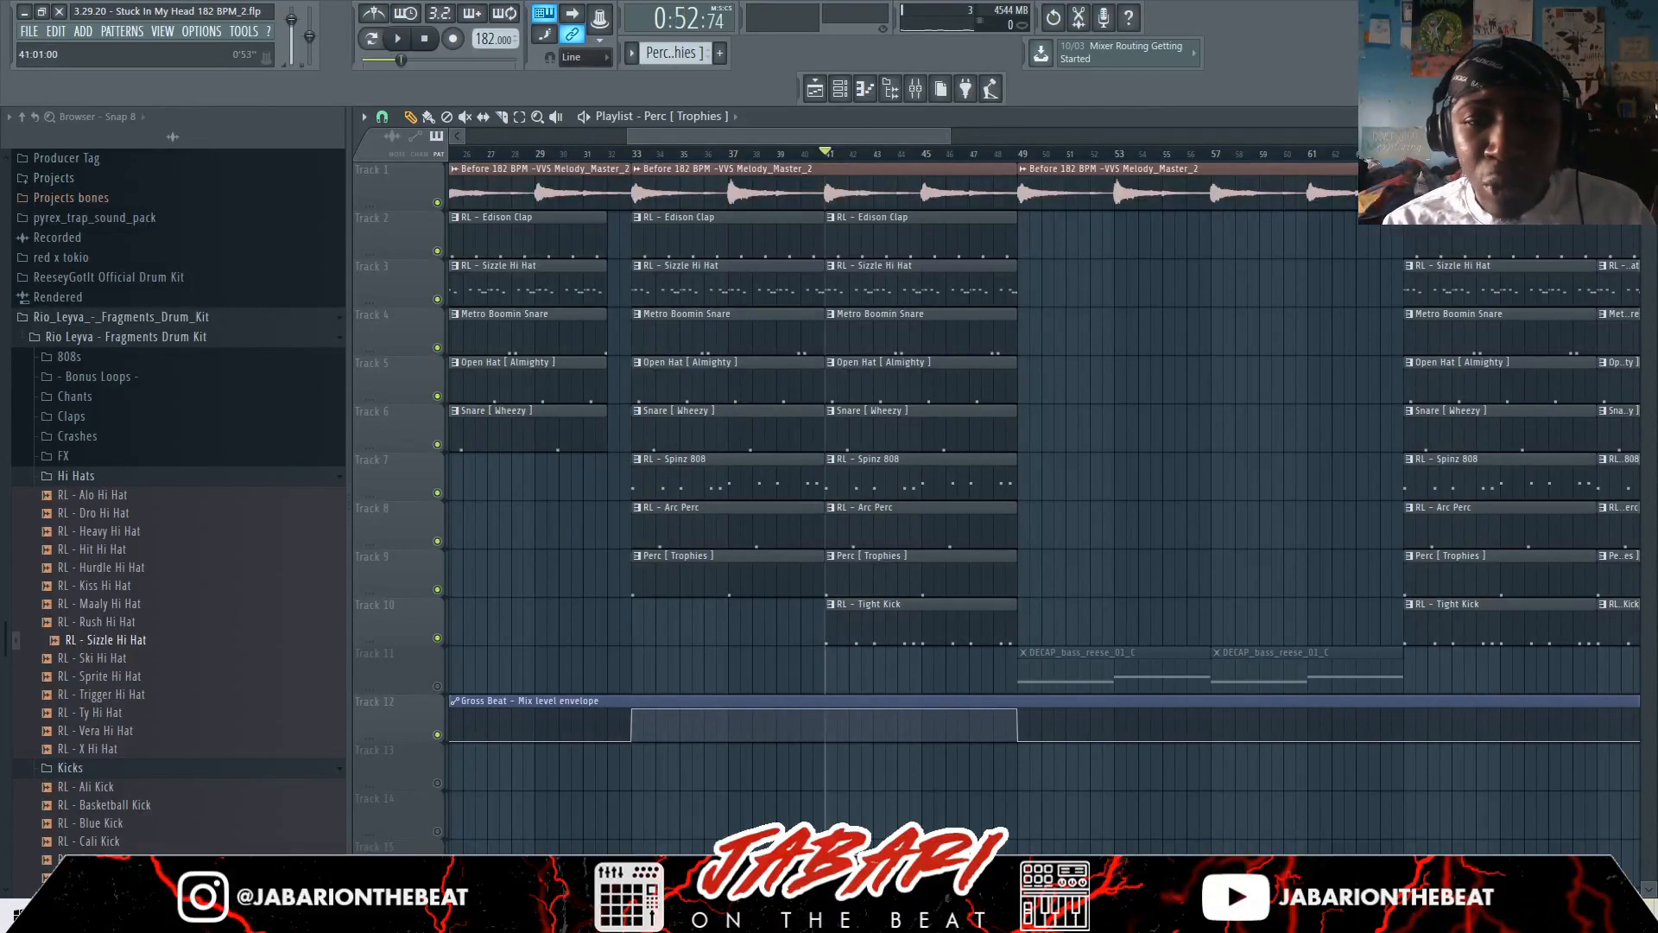
pyautogui.scroll(4, 825, 156)
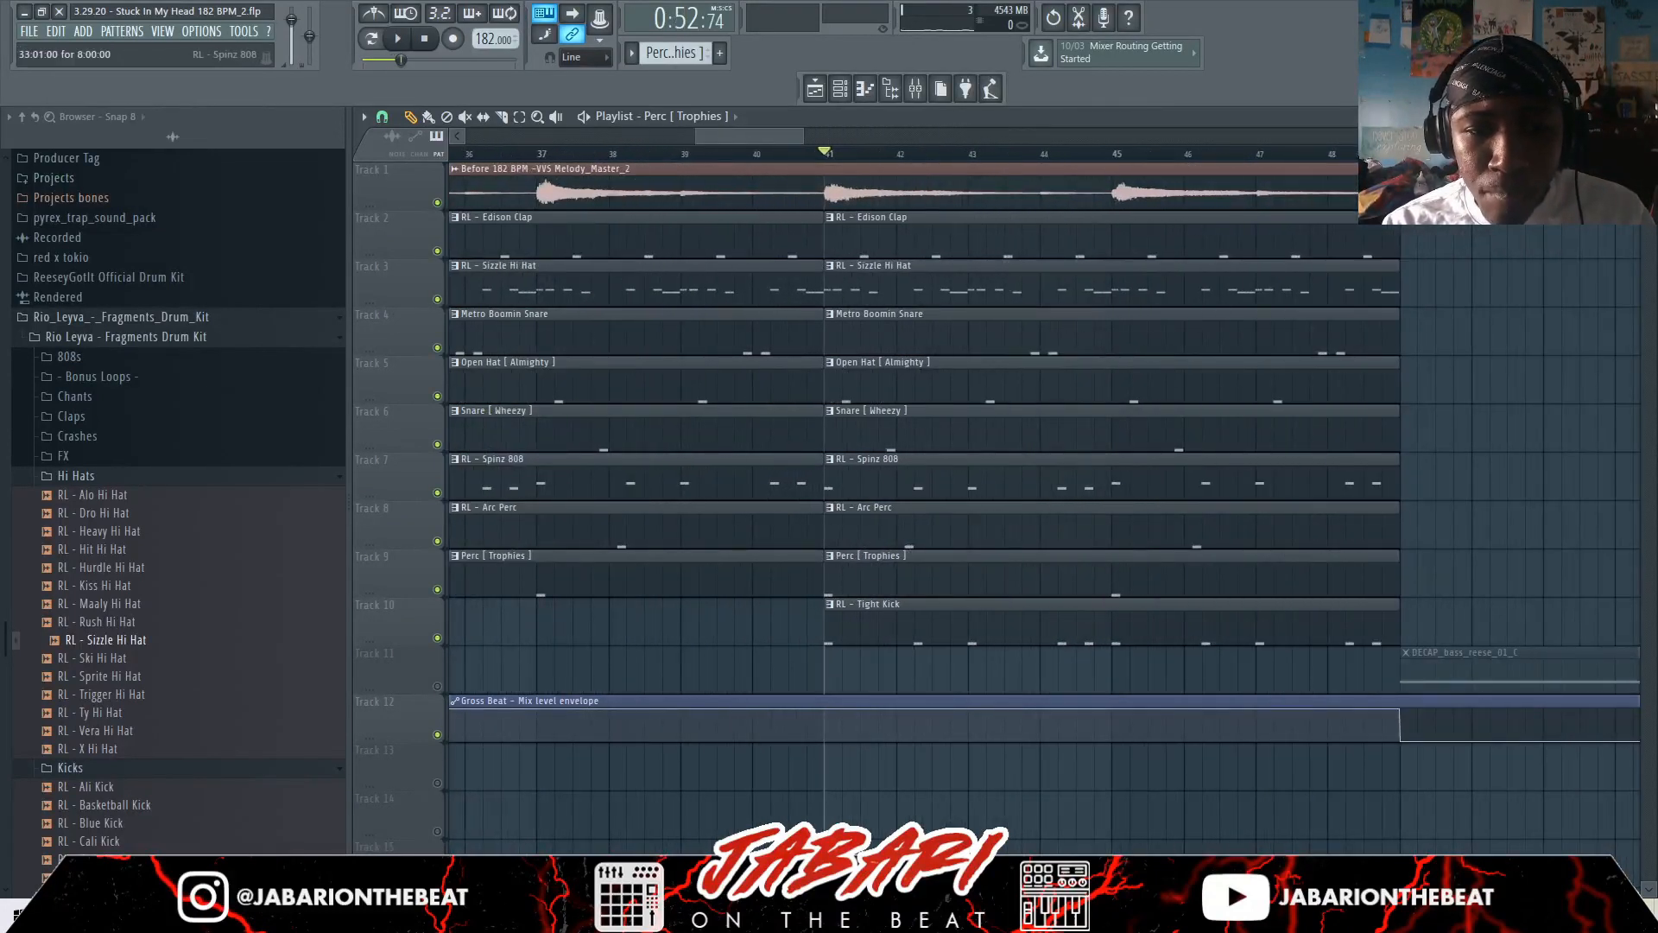
pyautogui.rightClick(437, 492)
pyautogui.click(437, 202)
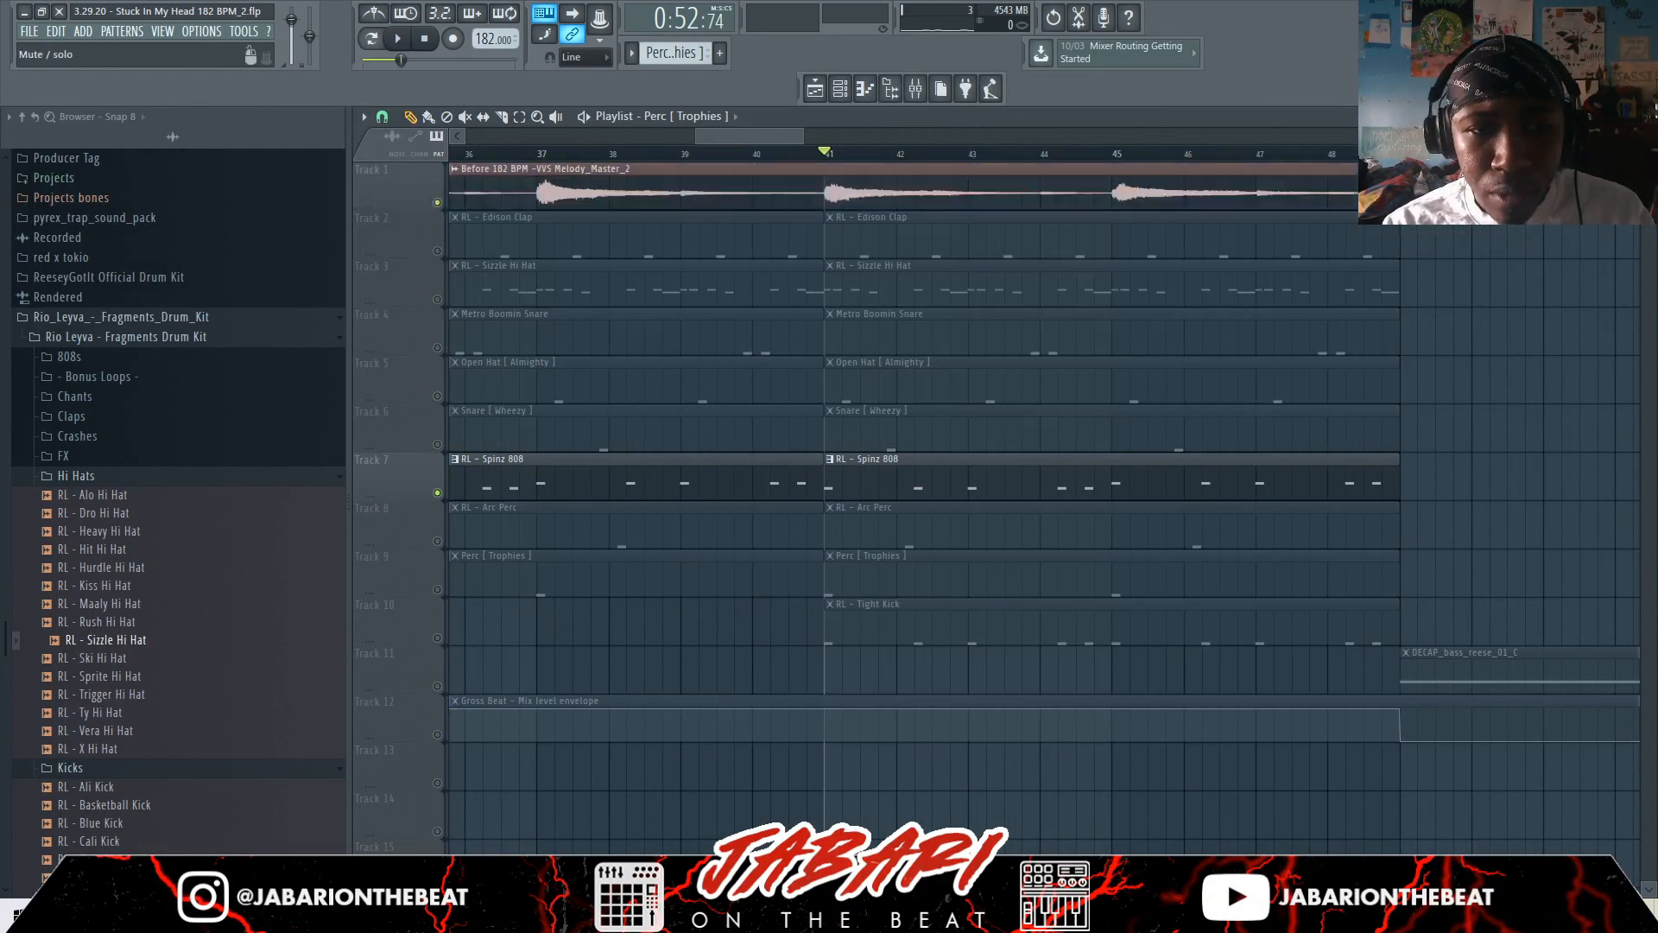
pyautogui.click(437, 637)
pyautogui.scroll(5, 835, 154)
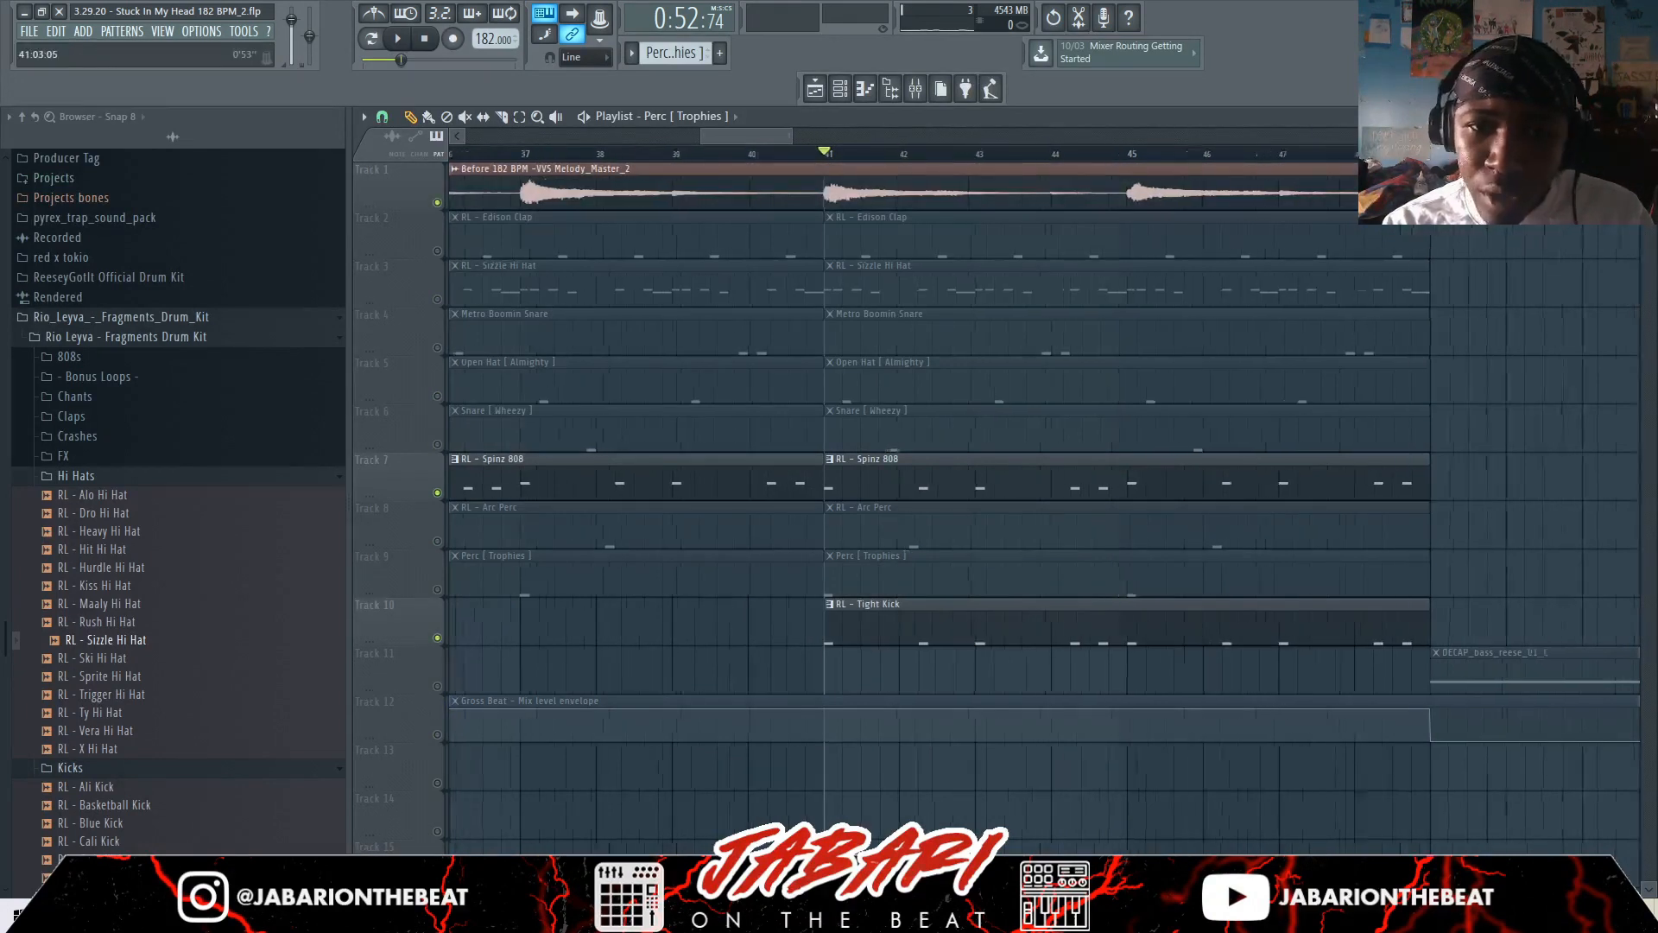
pyautogui.scroll(-3, 835, 154)
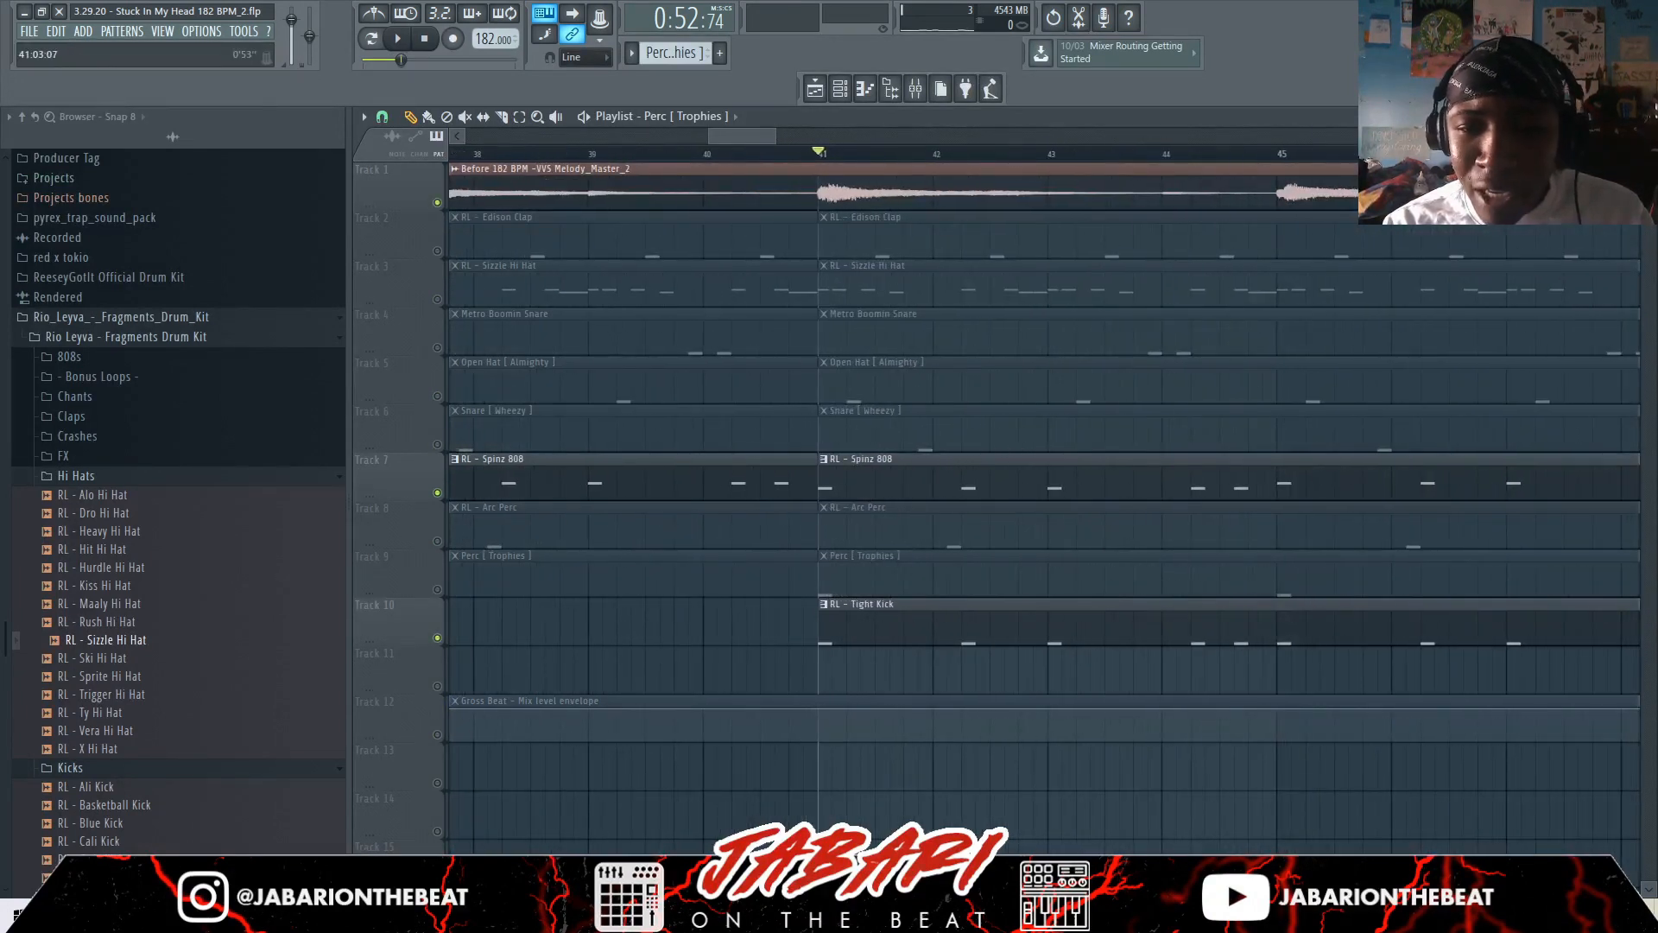
# Play the melody, Spinz 808 and Tight Kick from bar 41, inspect the Tight Kick pattern's notes in the piano roll, and stop playback
pyautogui.scroll(-2, 834, 154)
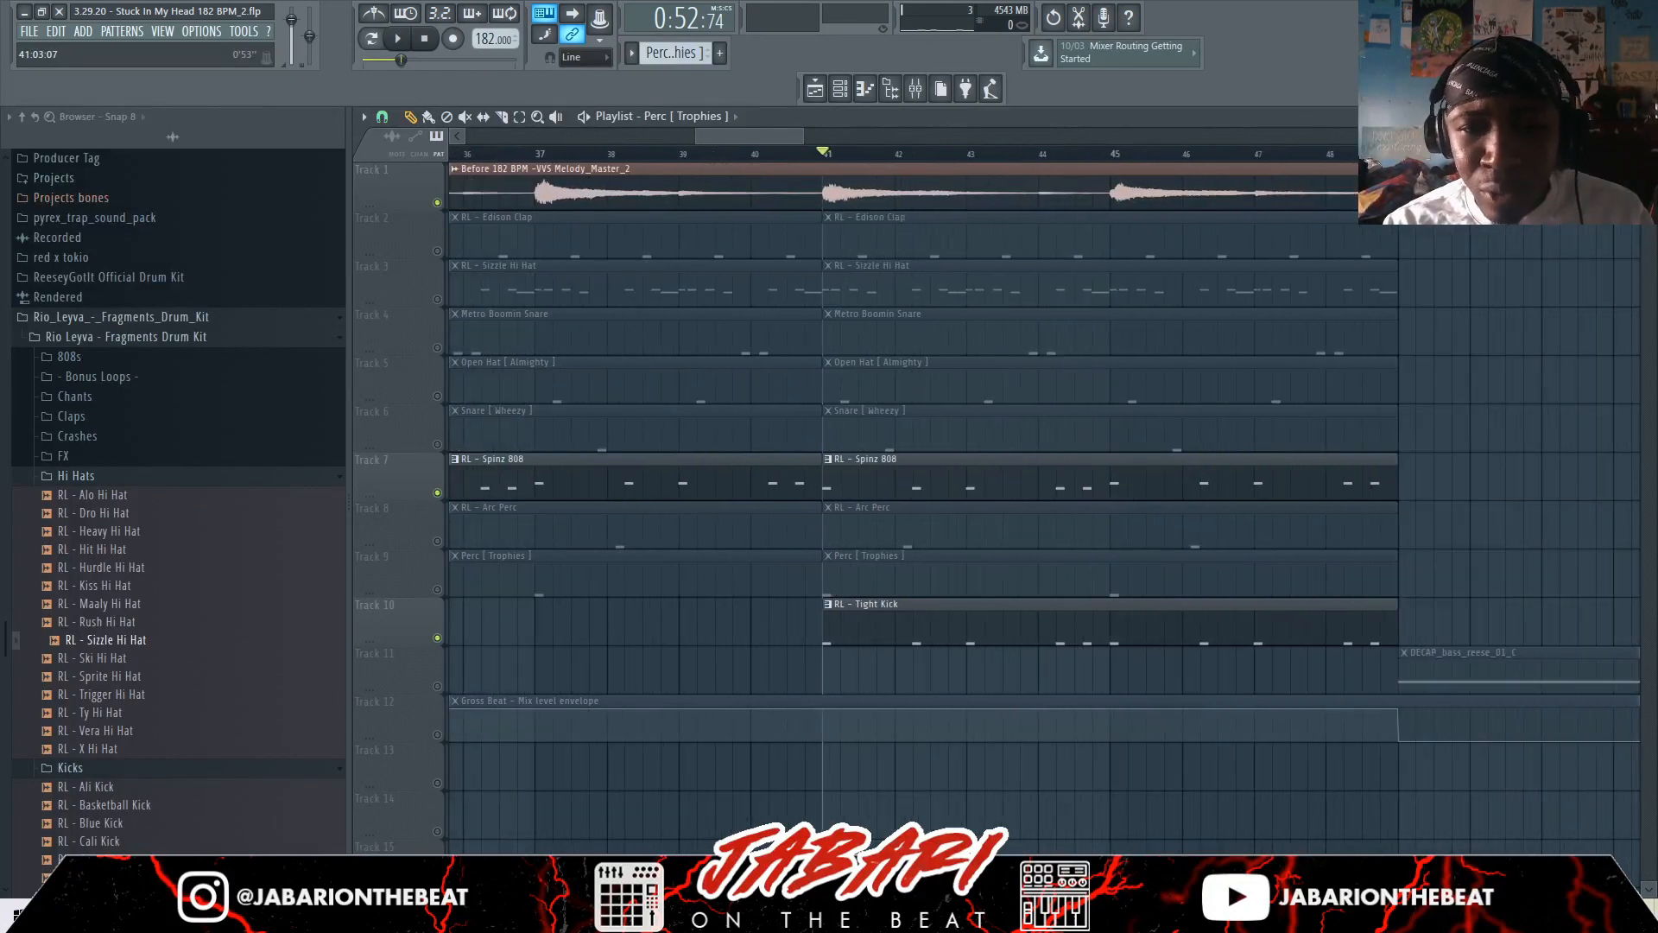
pyautogui.scroll(2, 827, 153)
pyautogui.press('space')
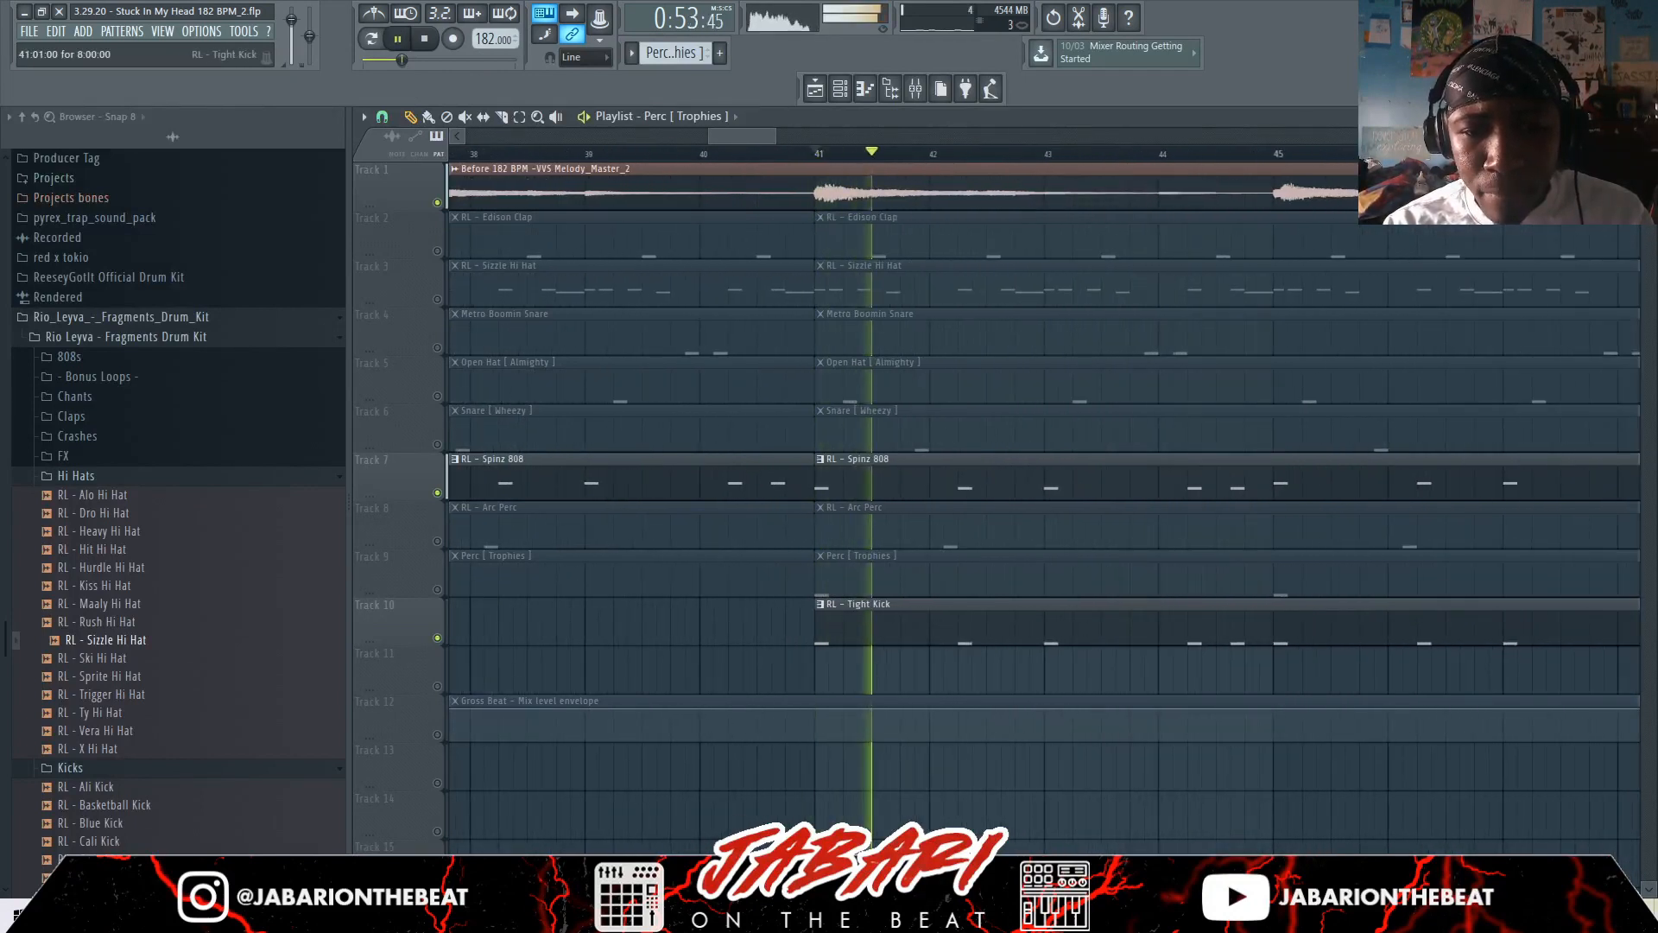
pyautogui.doubleClick(866, 604)
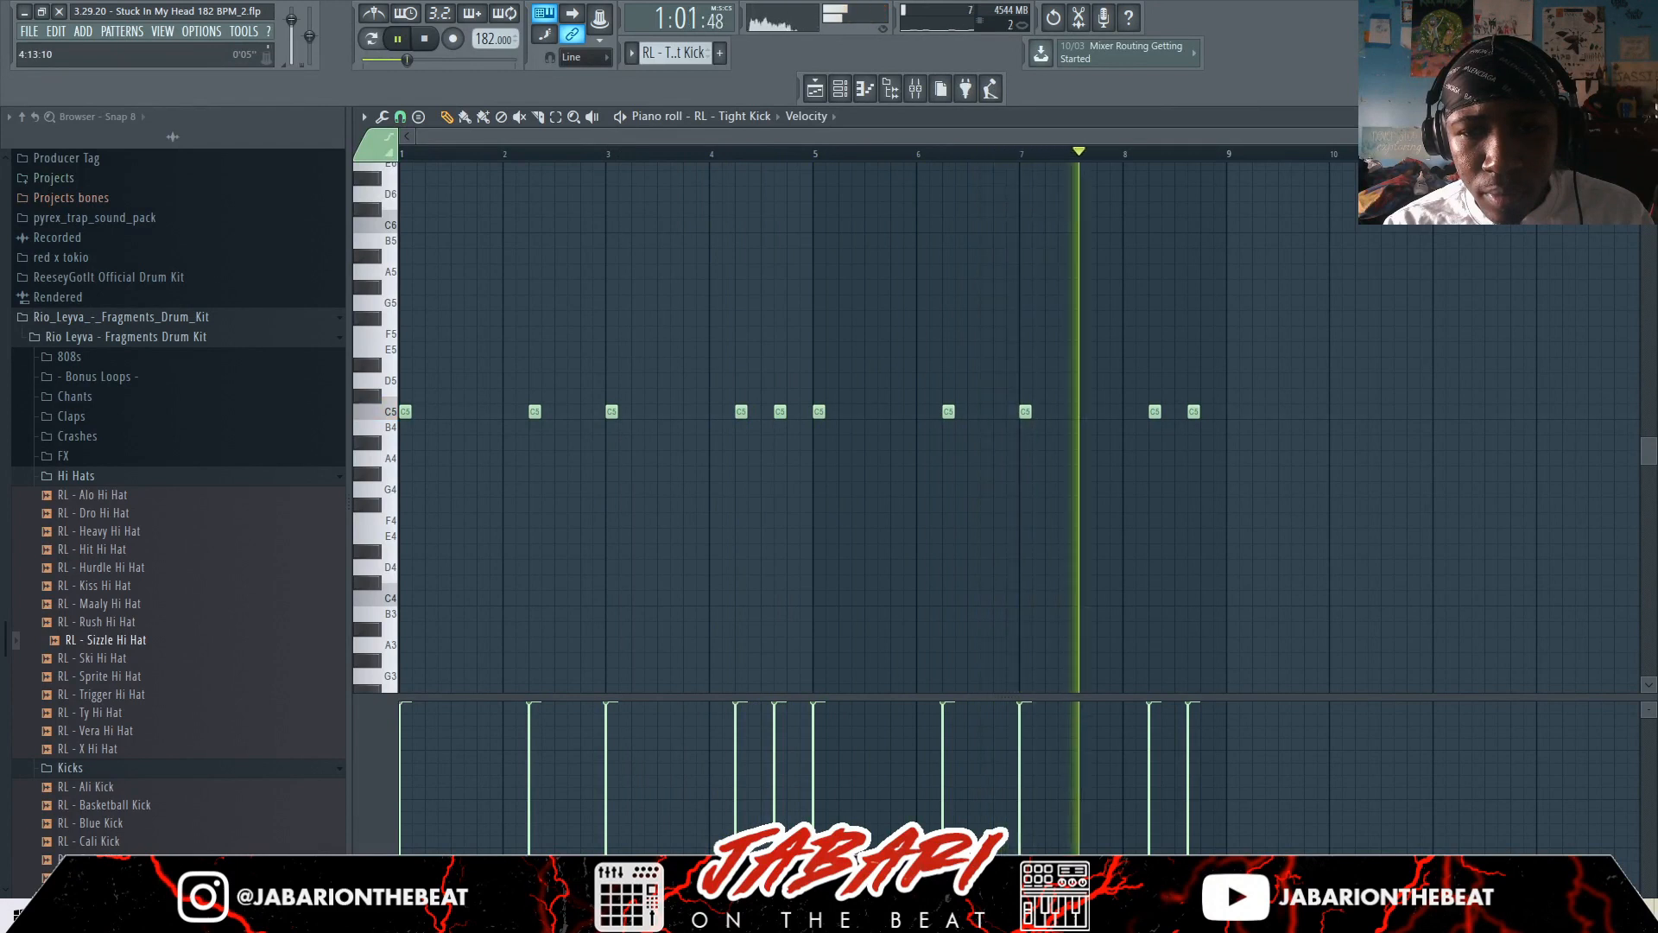
pyautogui.press('space')
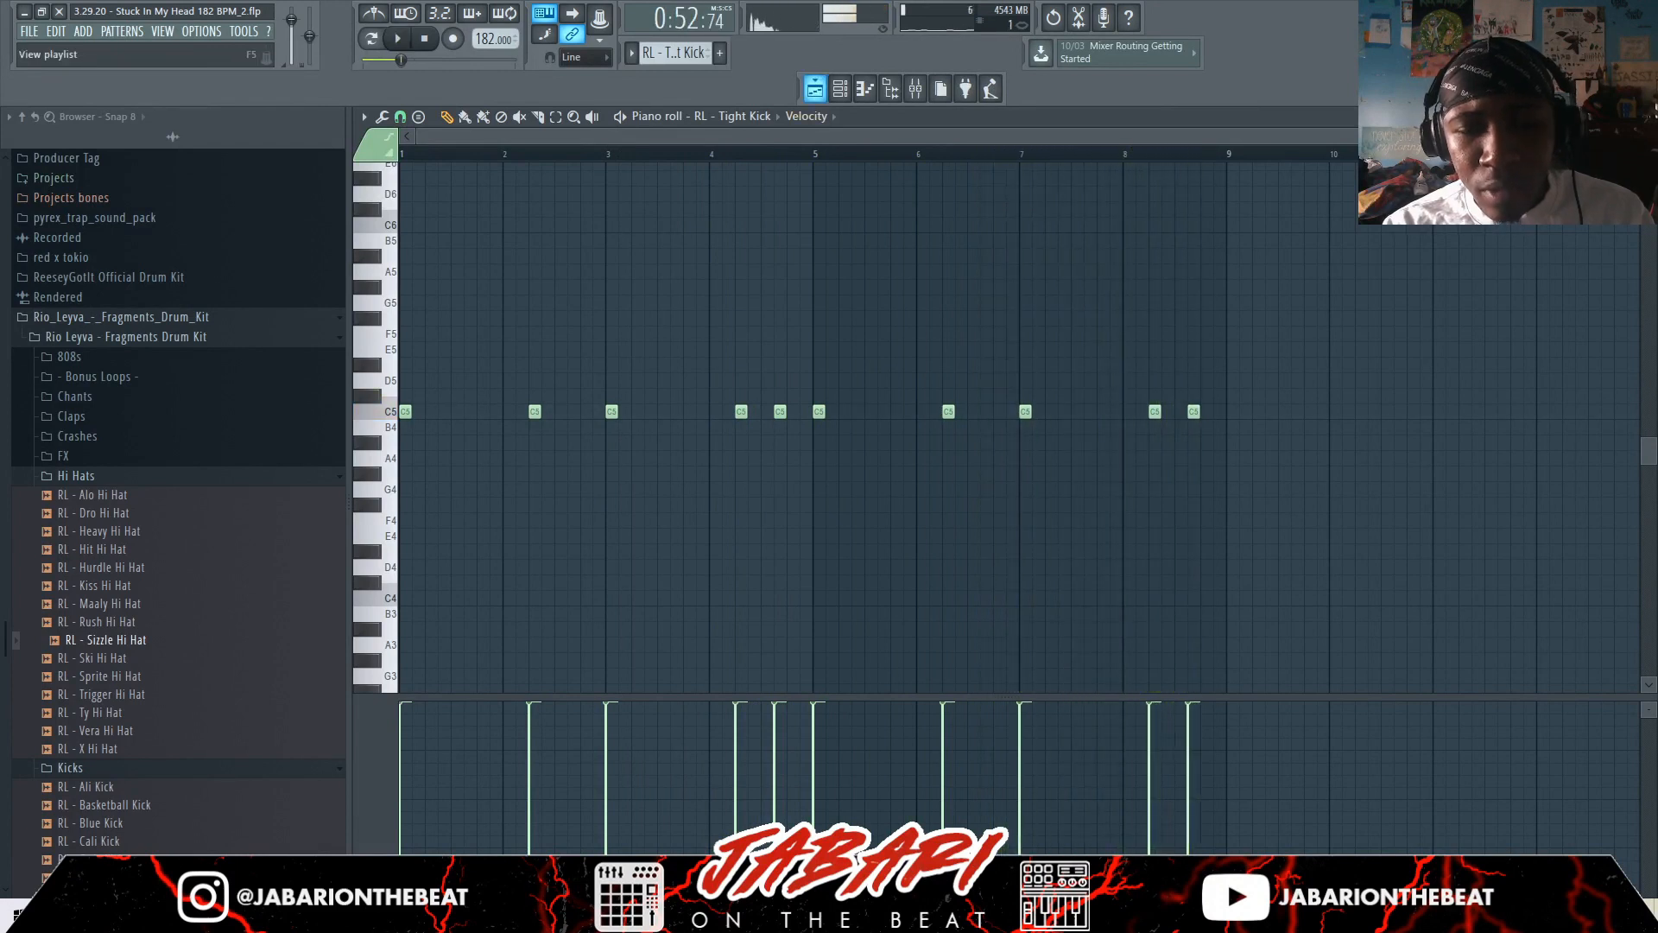
# Inspect the Spinz 808 pattern's notes in the piano roll and return to the playlist
pyautogui.press('F5')
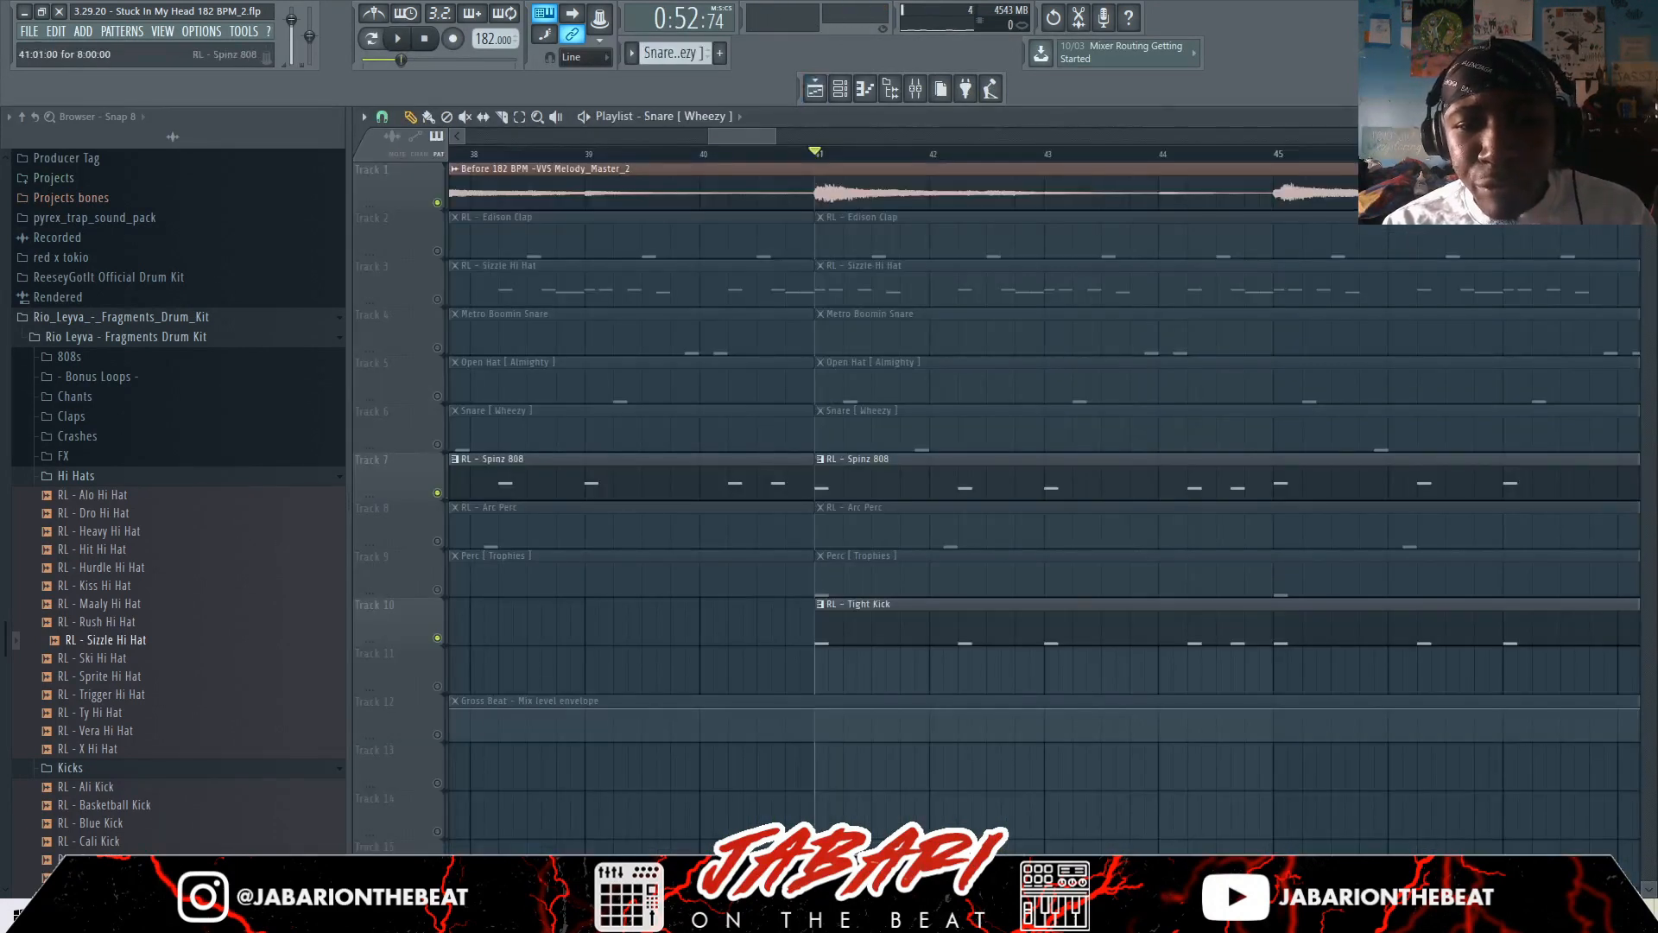
pyautogui.press('F7')
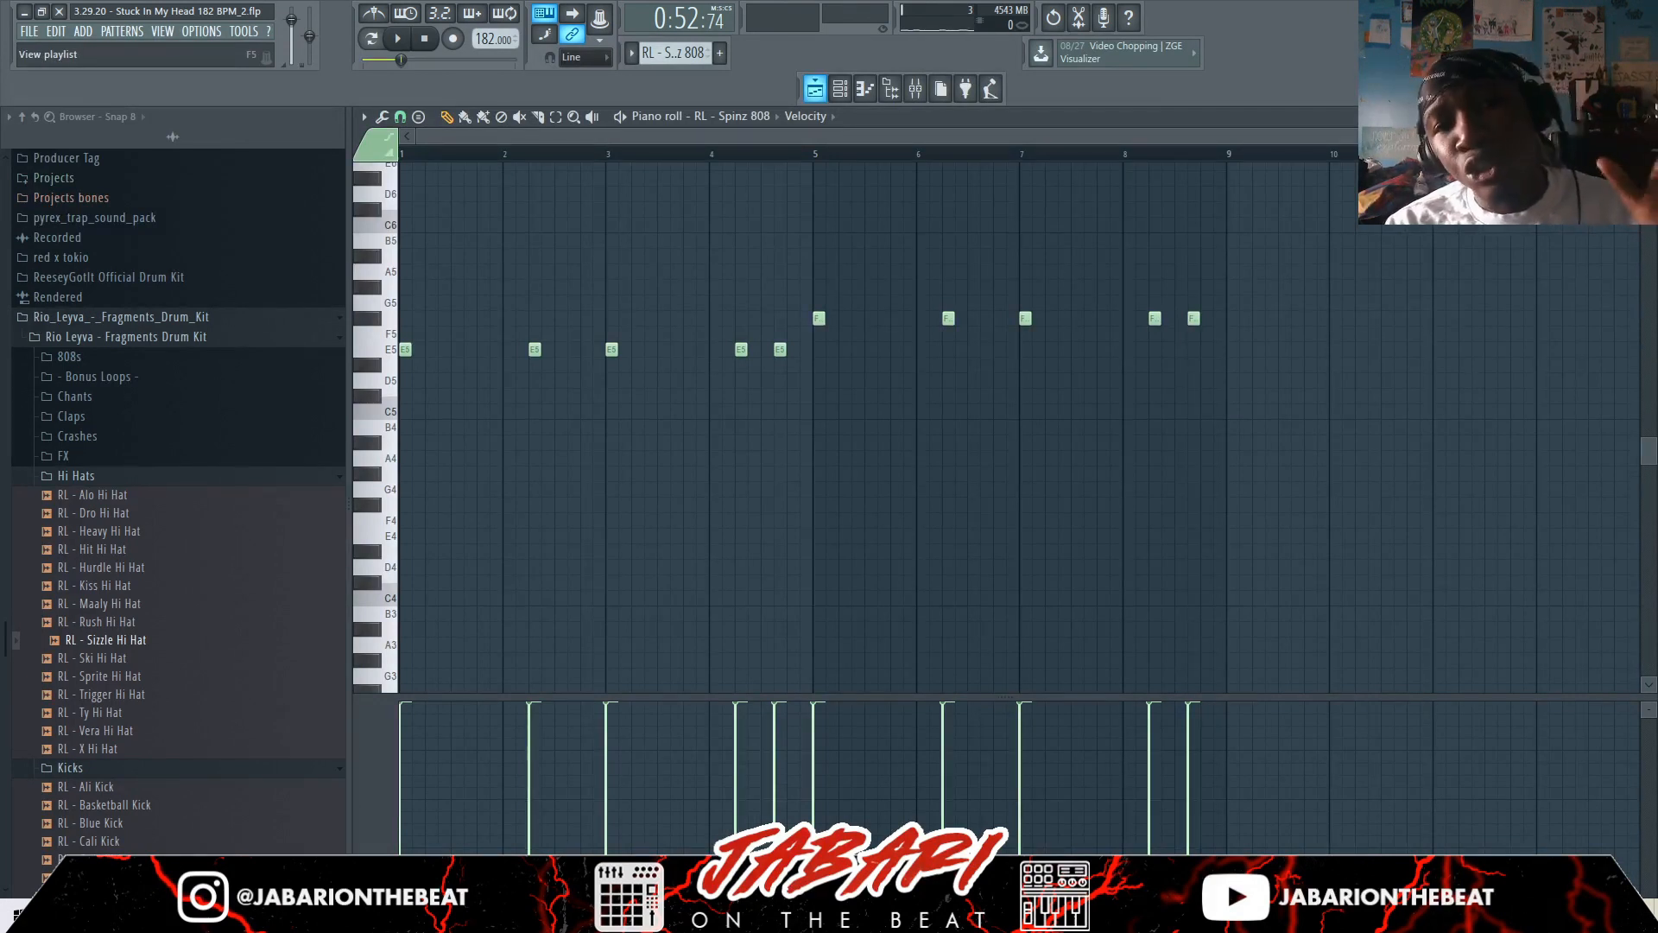
pyautogui.press('F5')
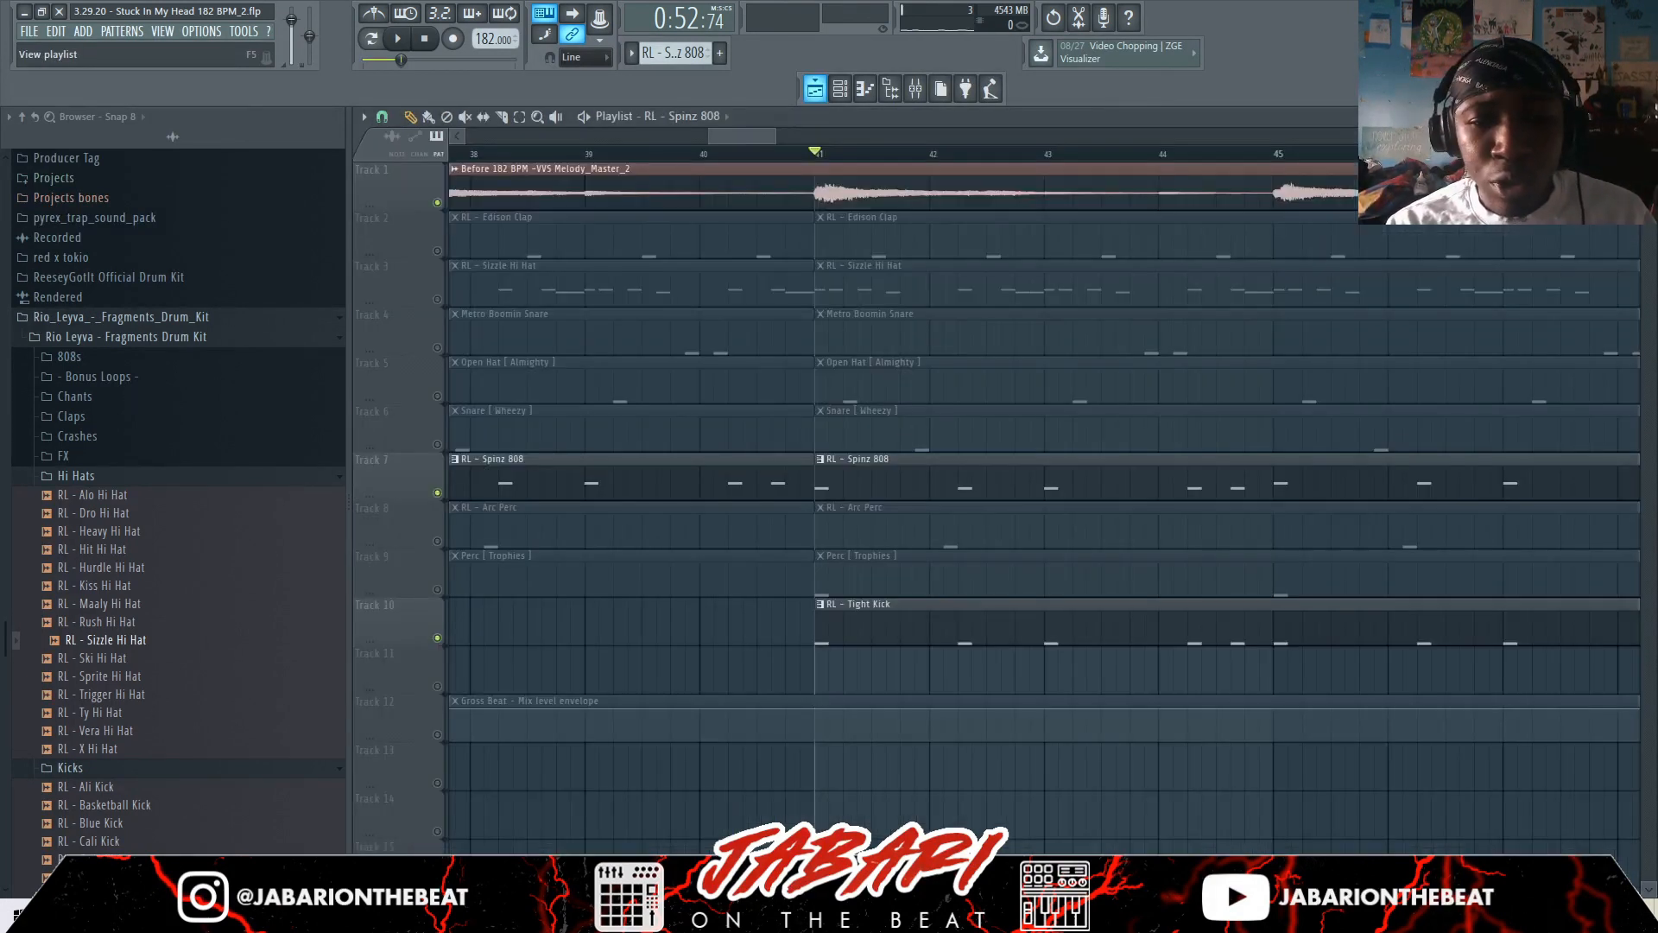
# Play all drum tracks from bar 33 with the melody muted, unmute the melody during playback, and stop
pyautogui.scroll(-6, 789, 346)
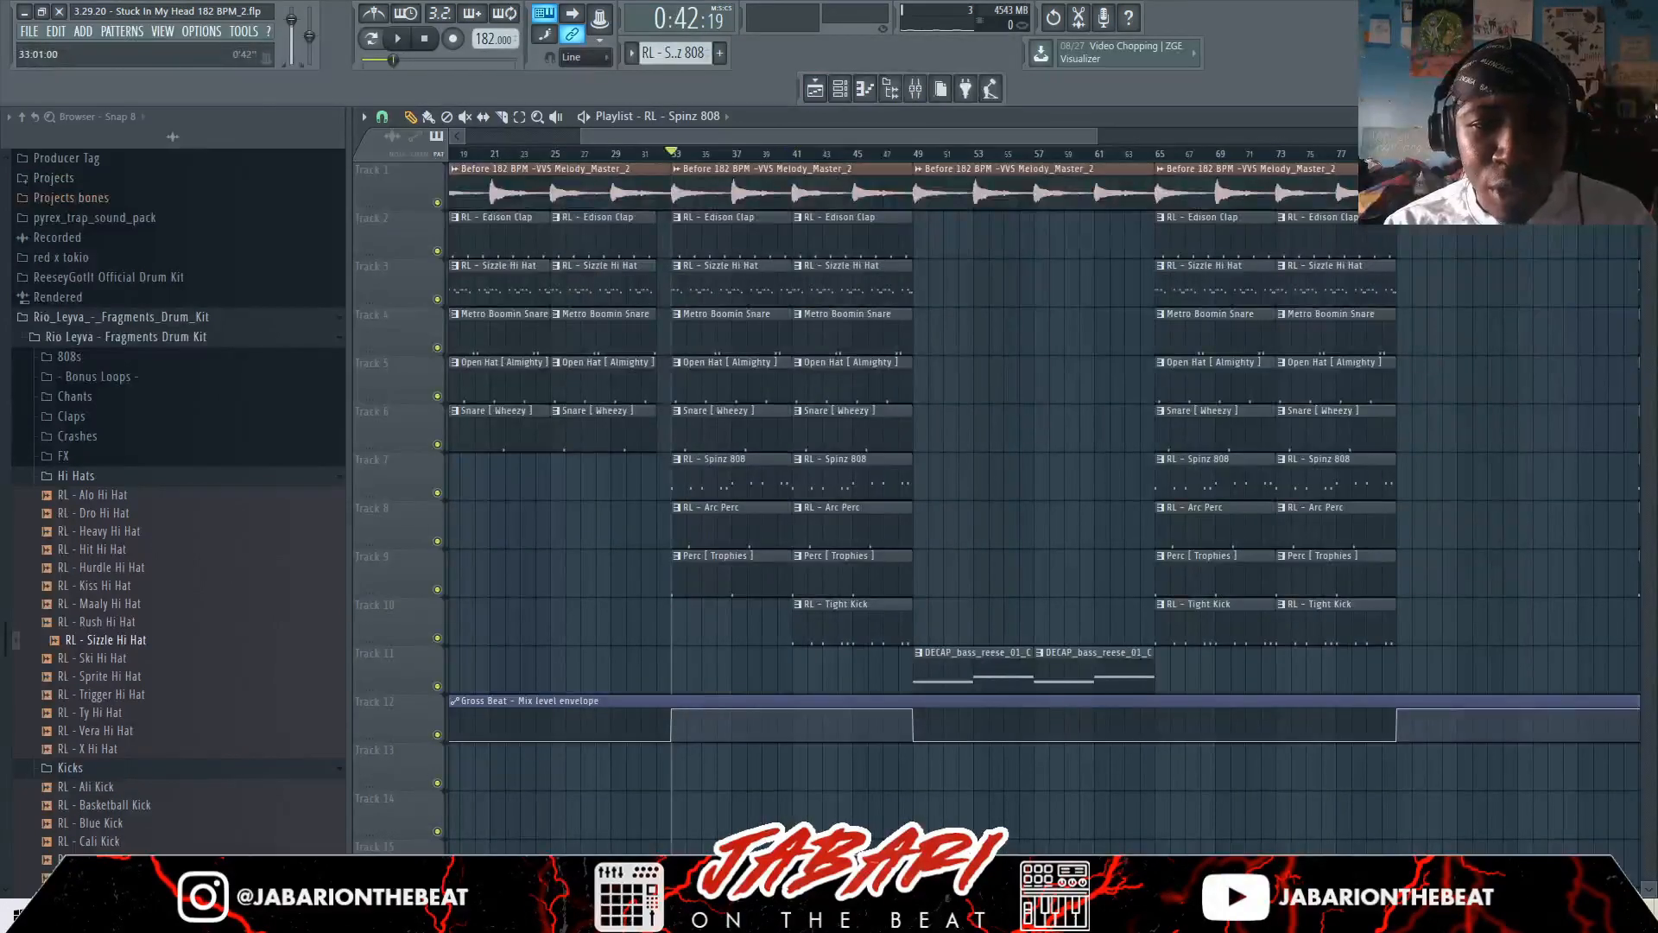
pyautogui.scroll(1, 669, 186)
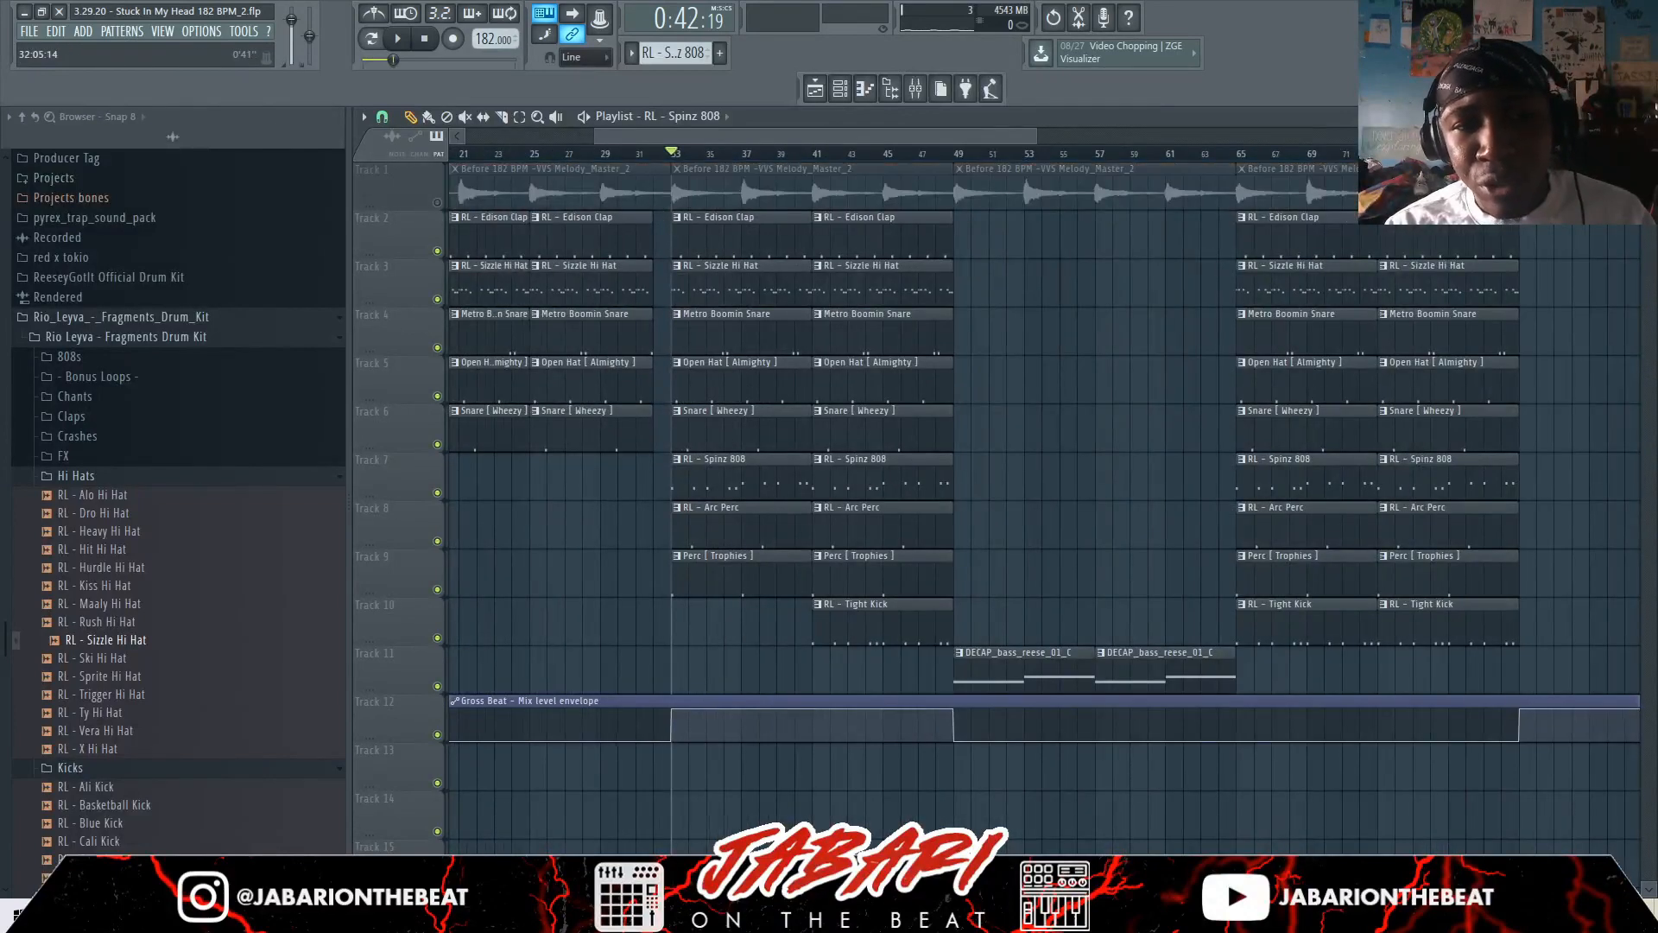
pyautogui.press('space')
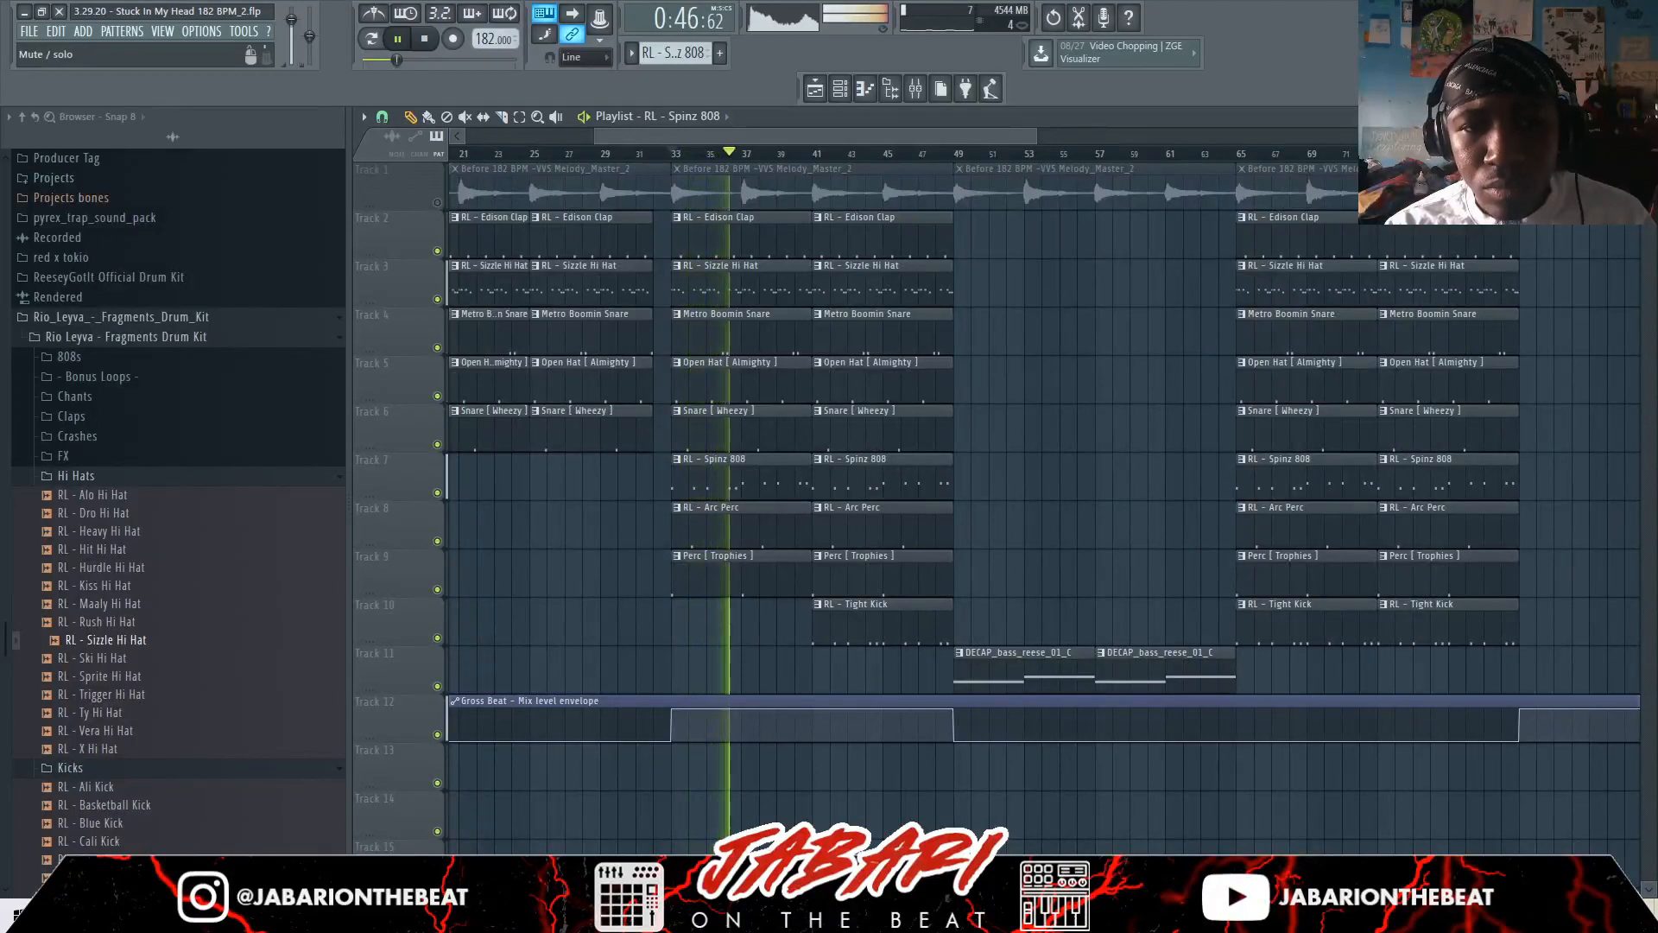
pyautogui.click(437, 202)
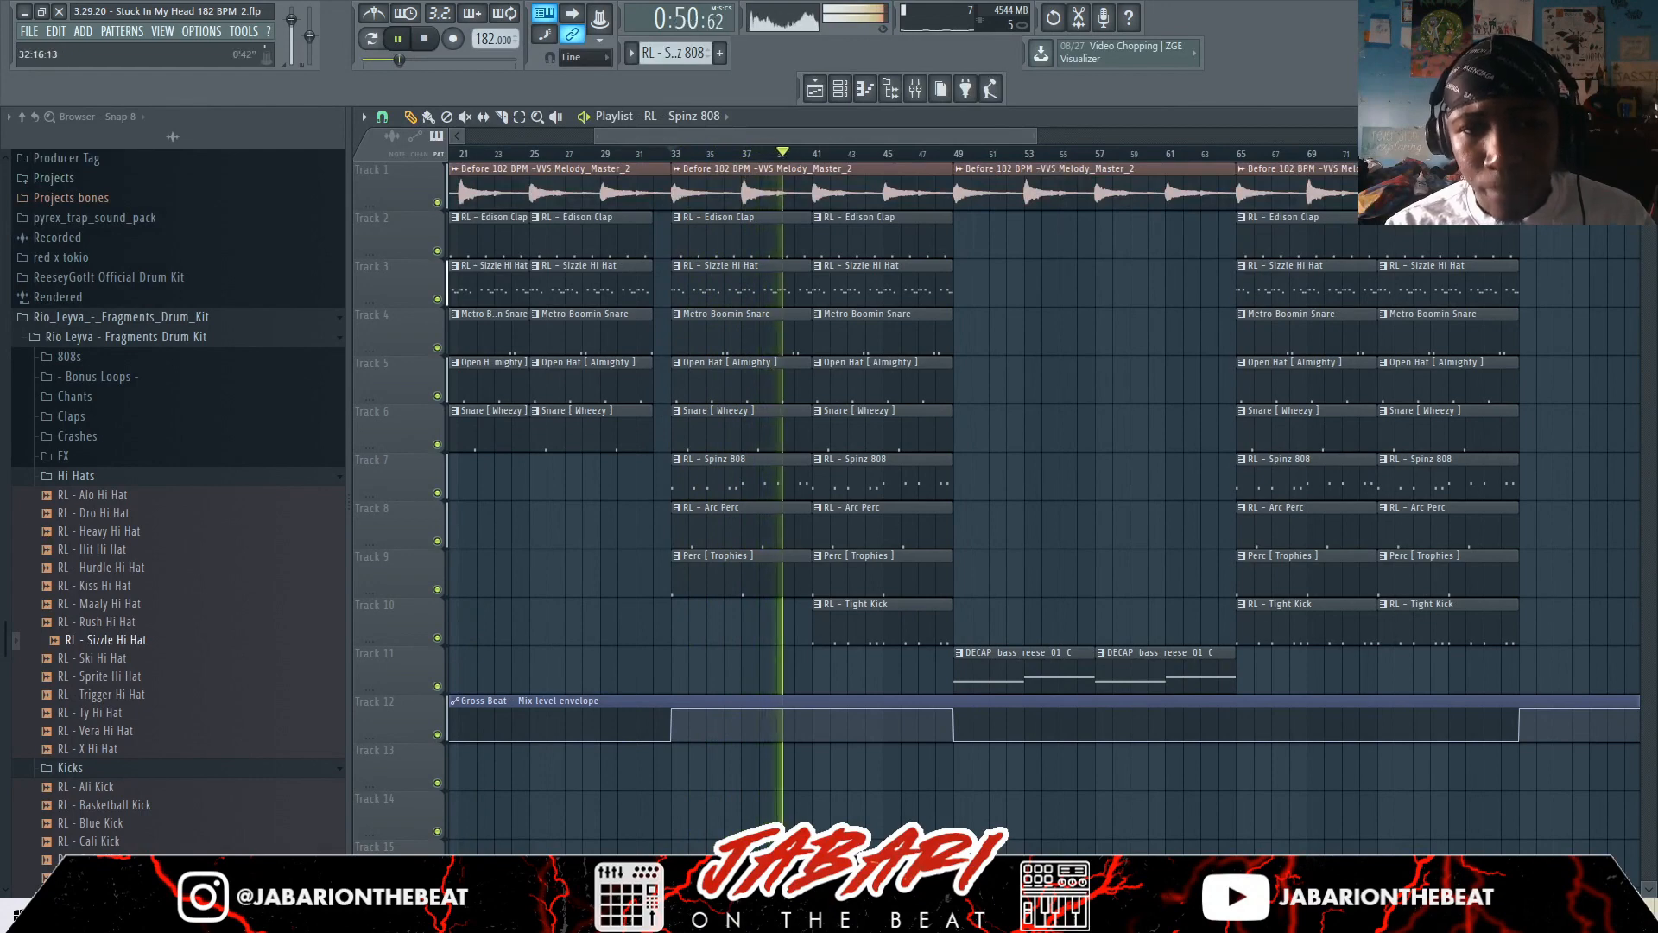
pyautogui.scroll(-3, 881, 484)
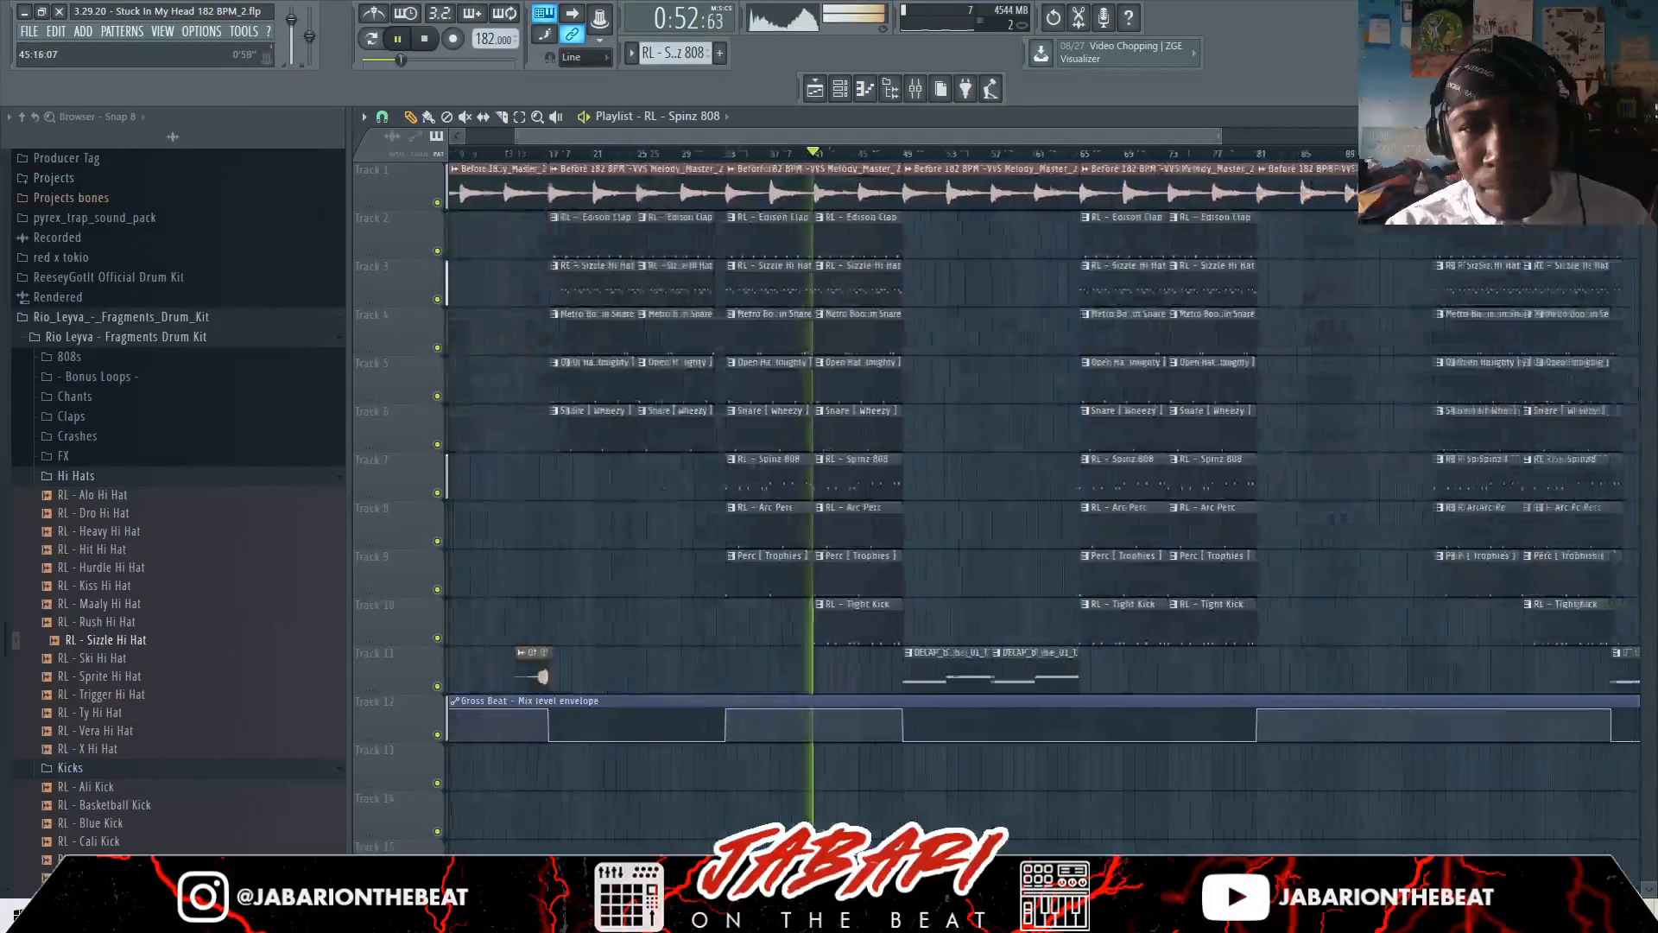
pyautogui.scroll(4, 855, 483)
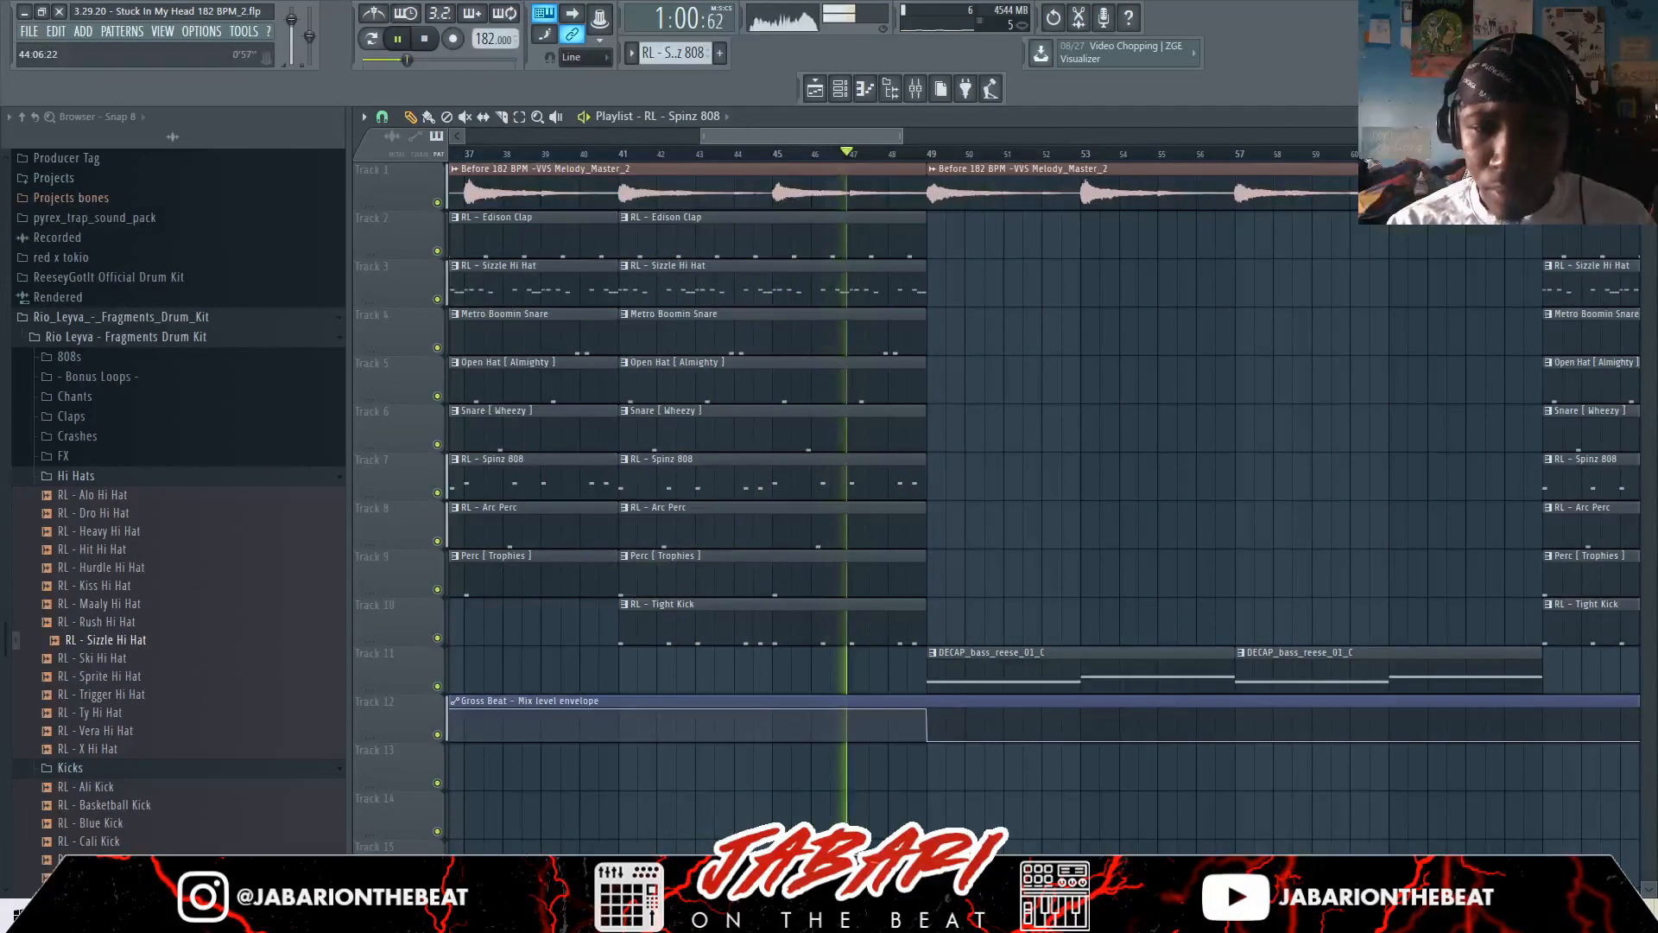
pyautogui.press('space')
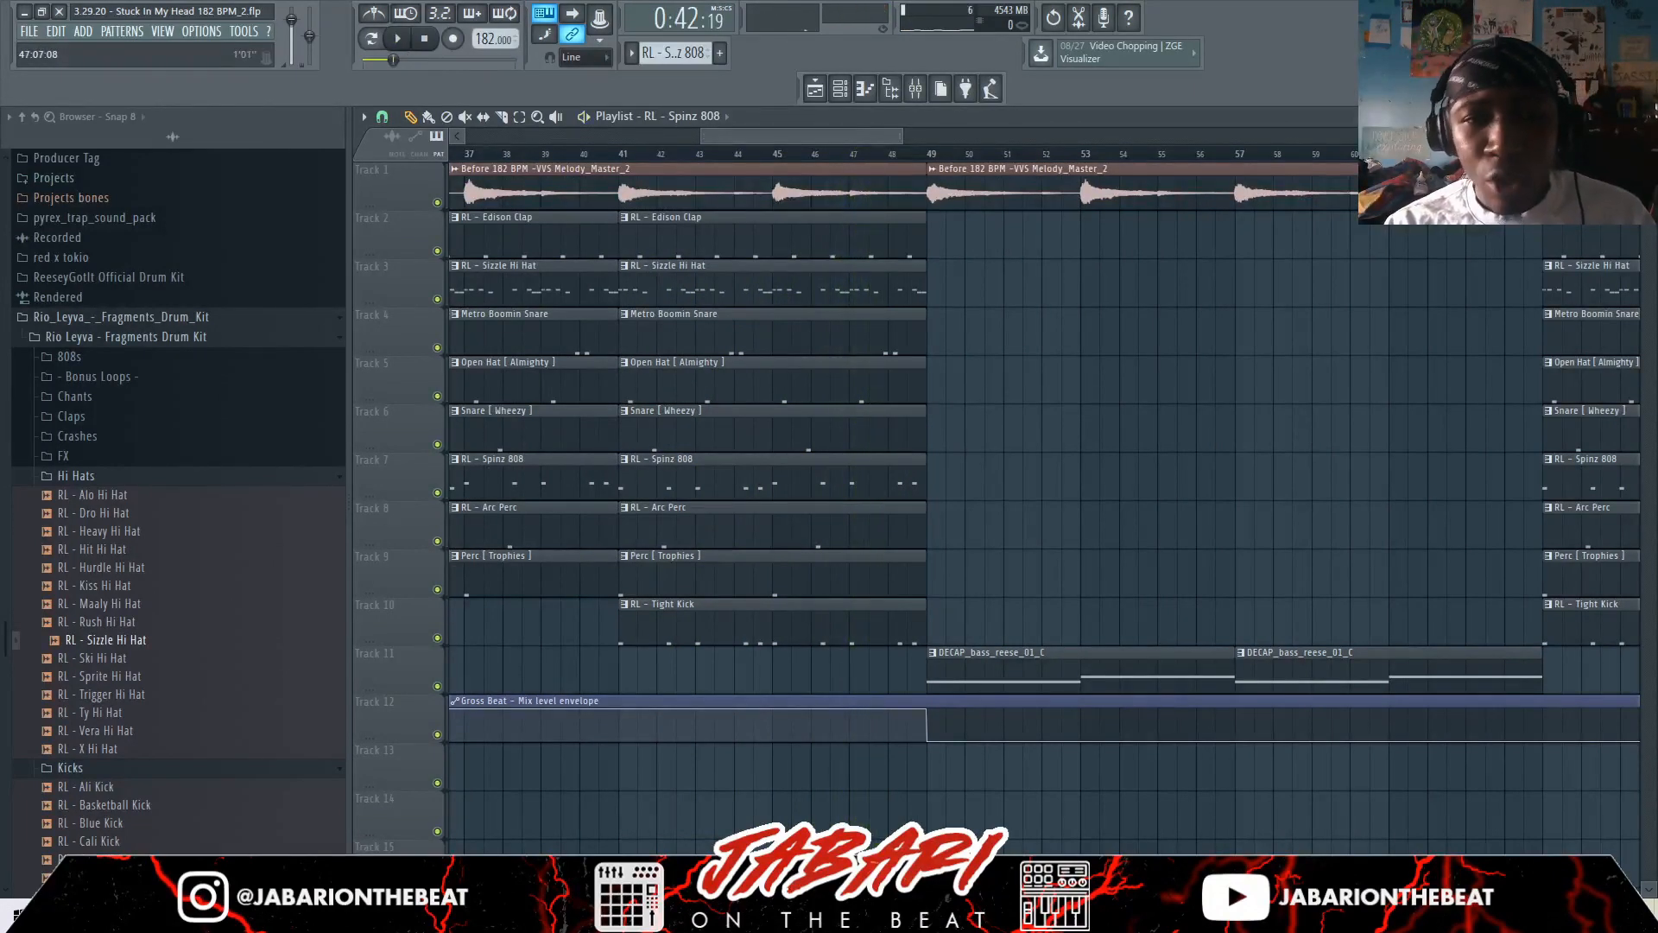
# Move the playback position to bar 17 and on to bar 49, where the DECAP_bass_reese section starts
pyautogui.scroll(-5, 869, 153)
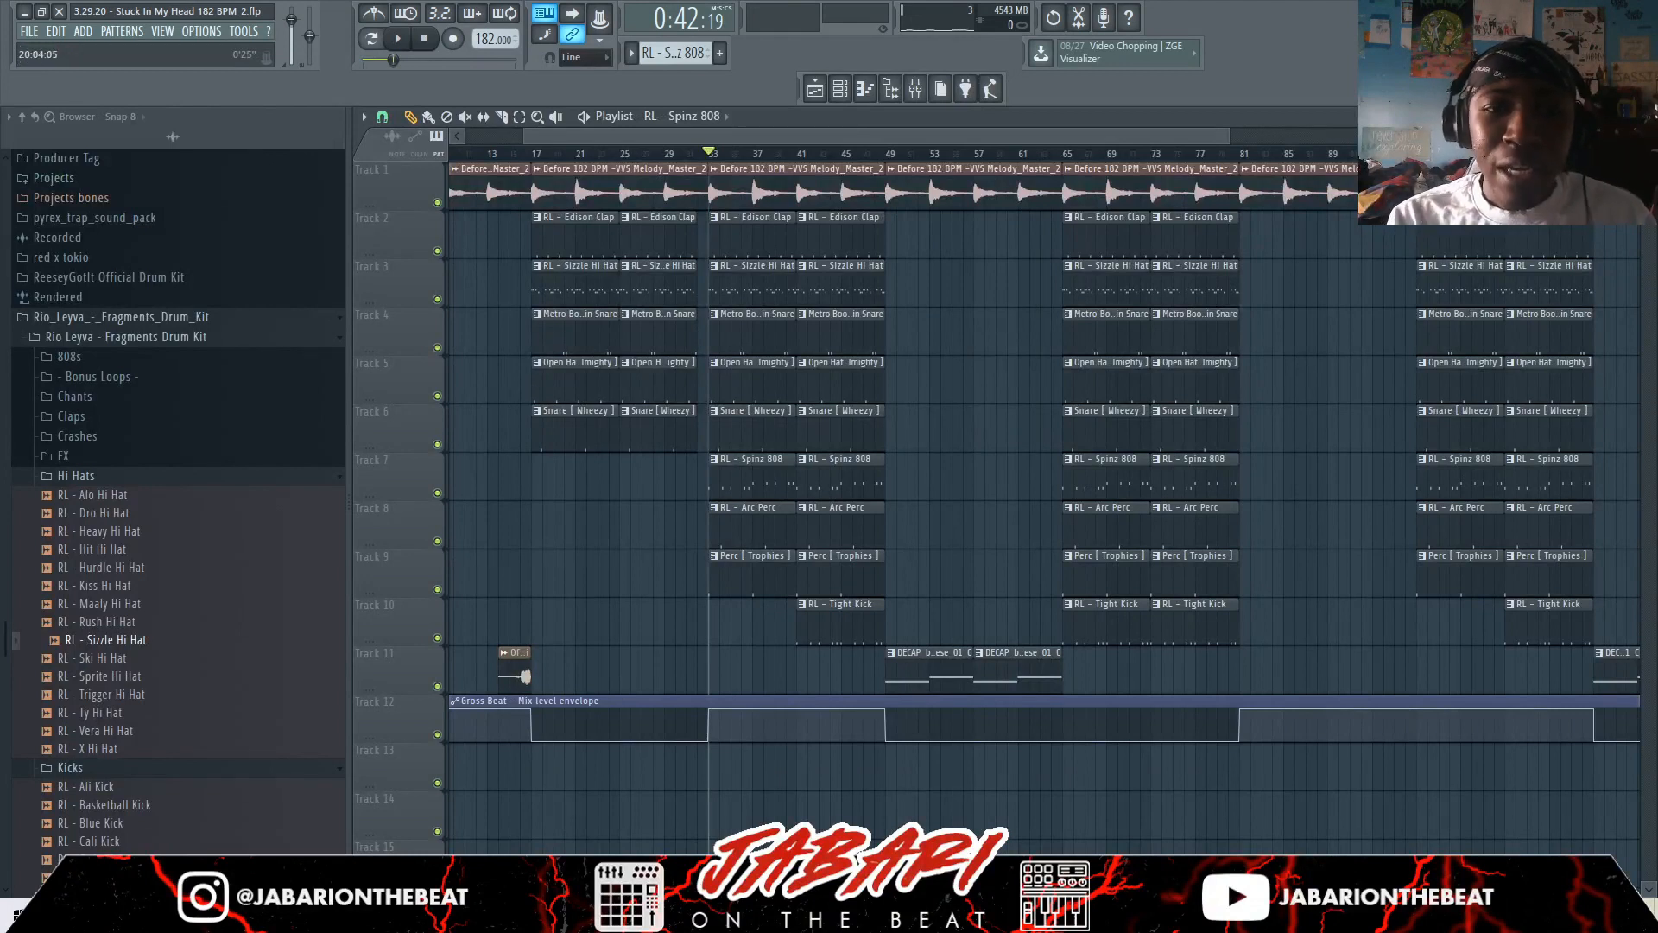
pyautogui.moveTo(569, 137); pyautogui.dragTo(484, 136)
pyautogui.click(627, 153)
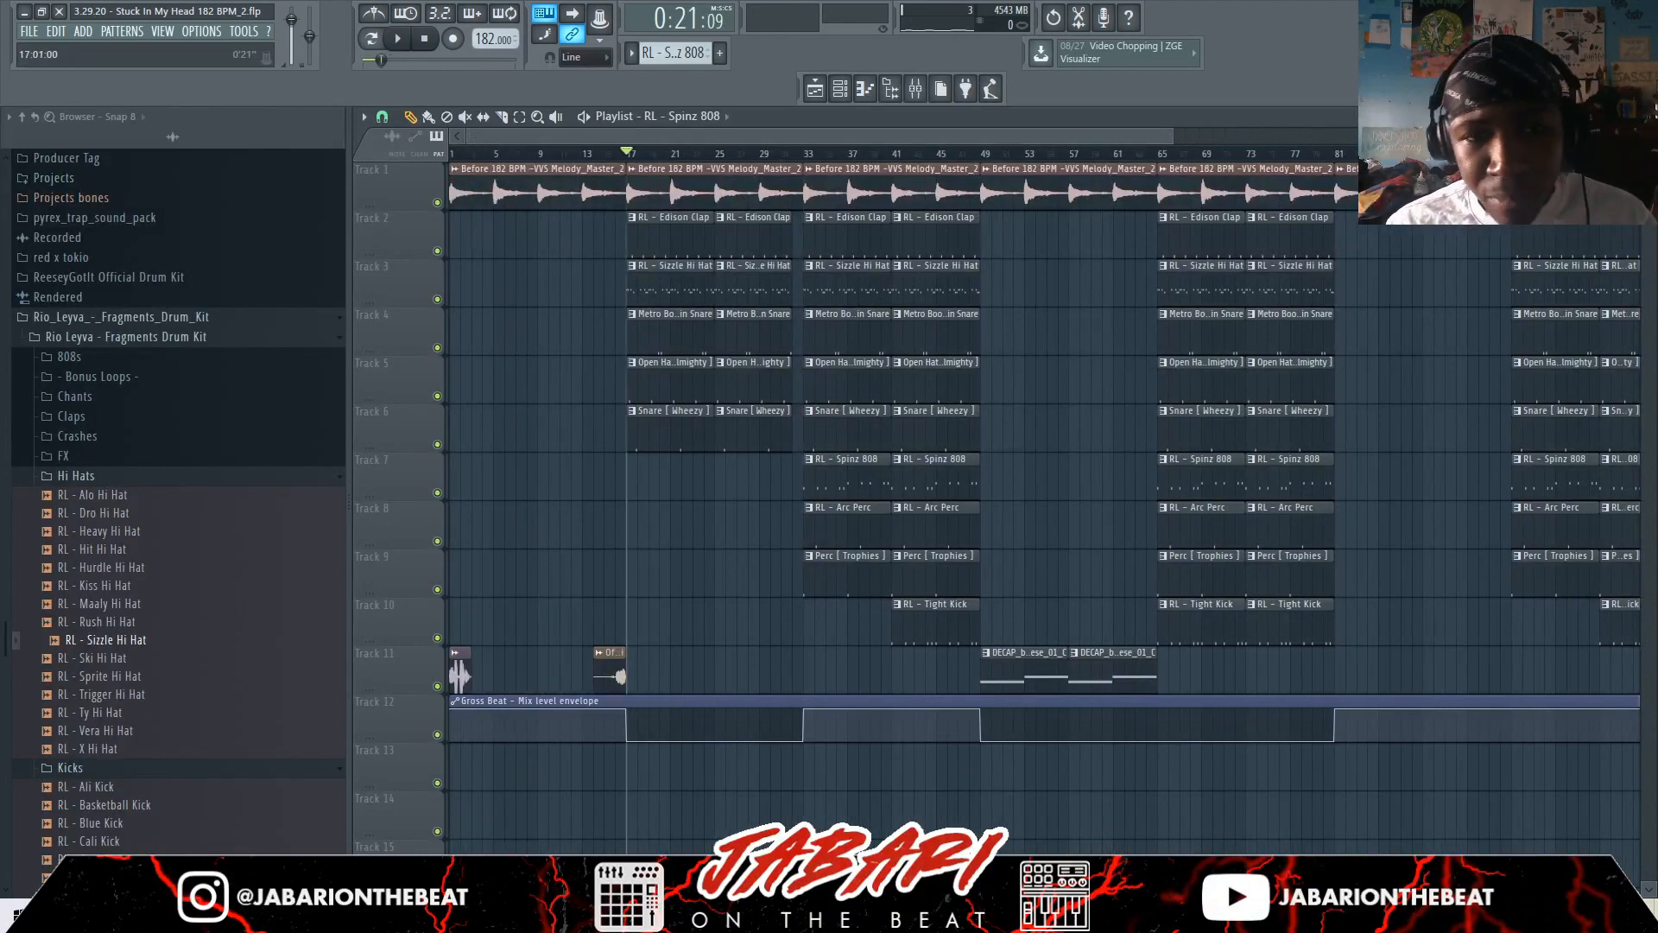
pyautogui.moveTo(814, 152); pyautogui.dragTo(982, 153)
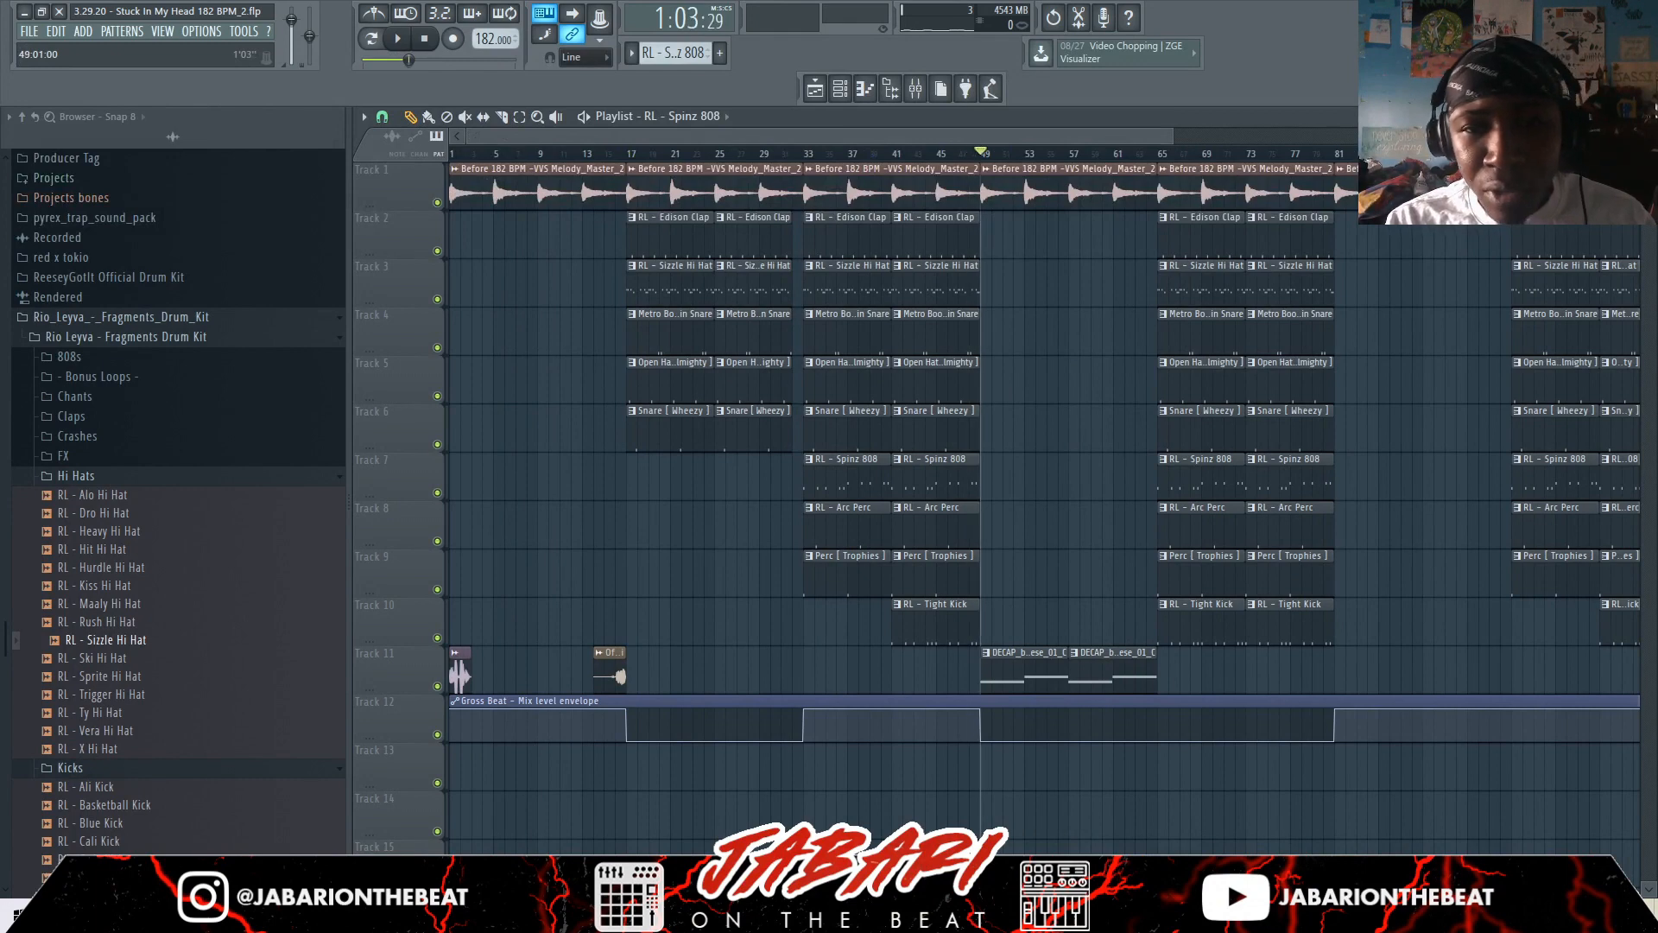
pyautogui.scroll(4, 1113, 345)
pyautogui.scroll(-2, 1113, 346)
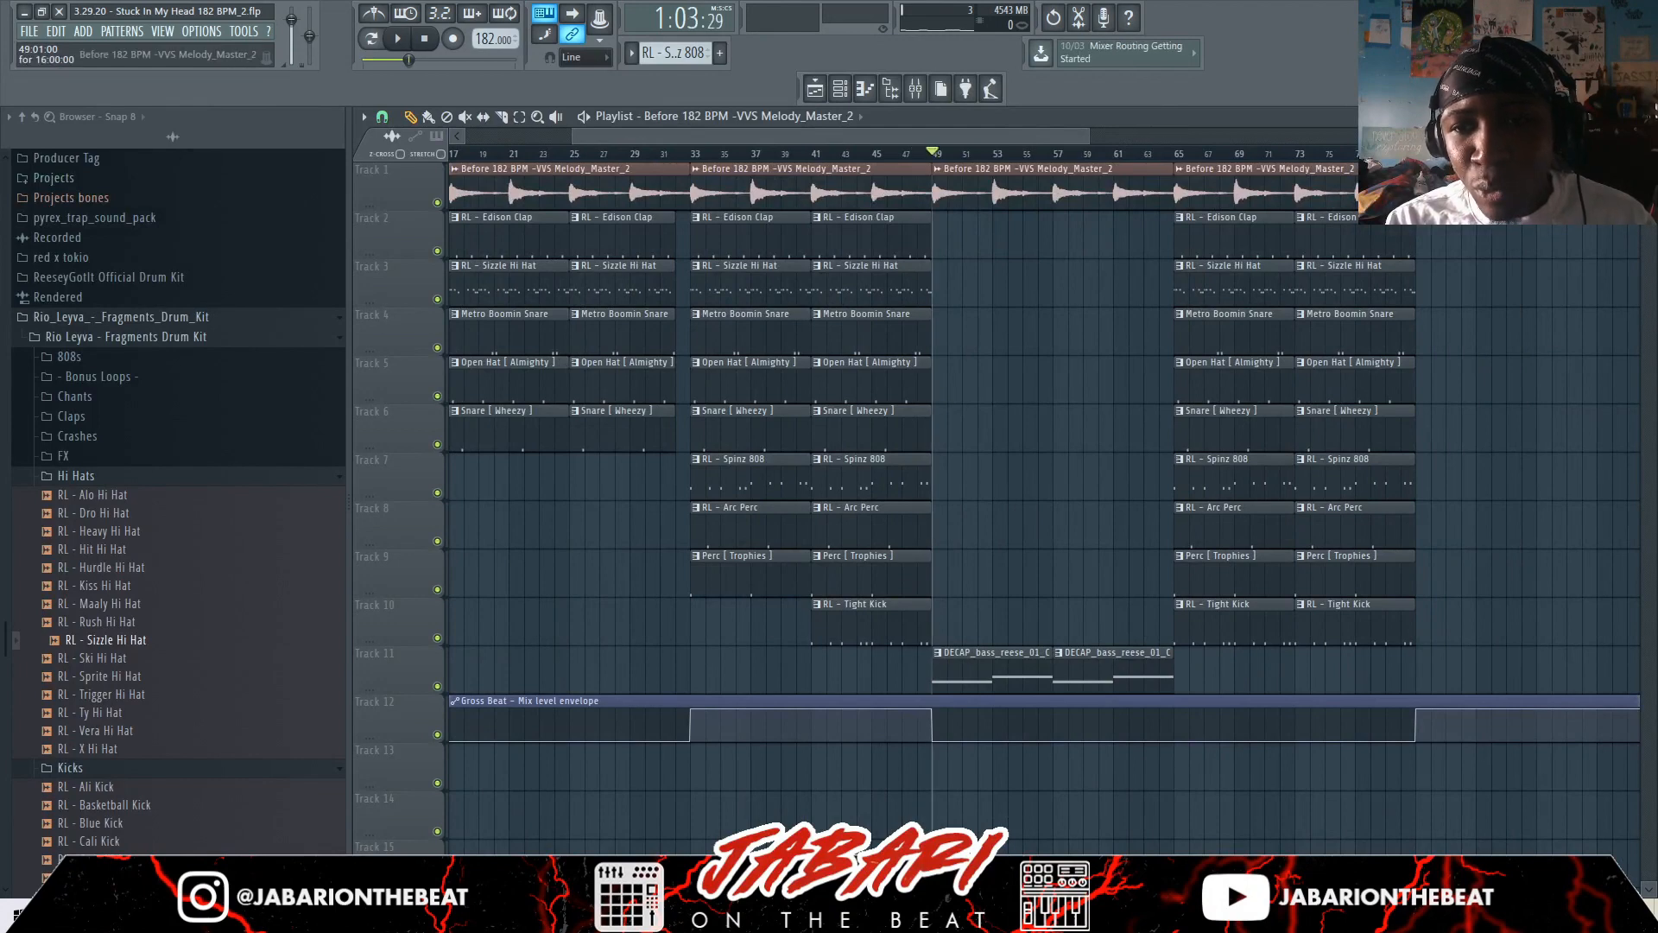
pyautogui.scroll(3, 928, 345)
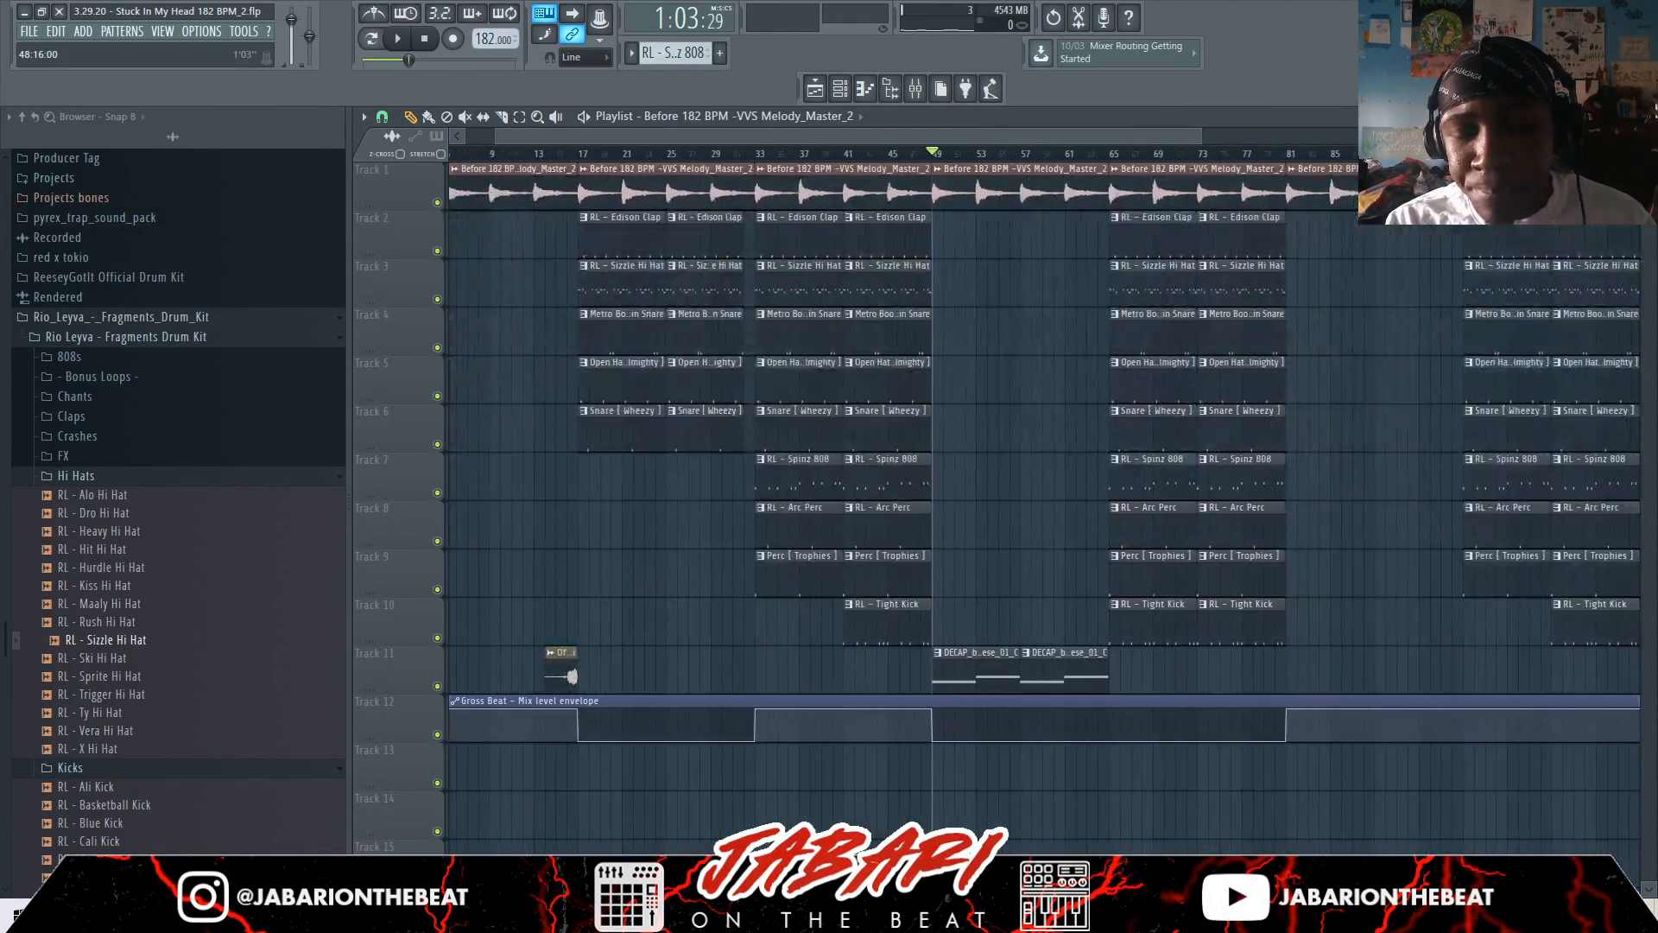
pyautogui.scroll(5, 935, 674)
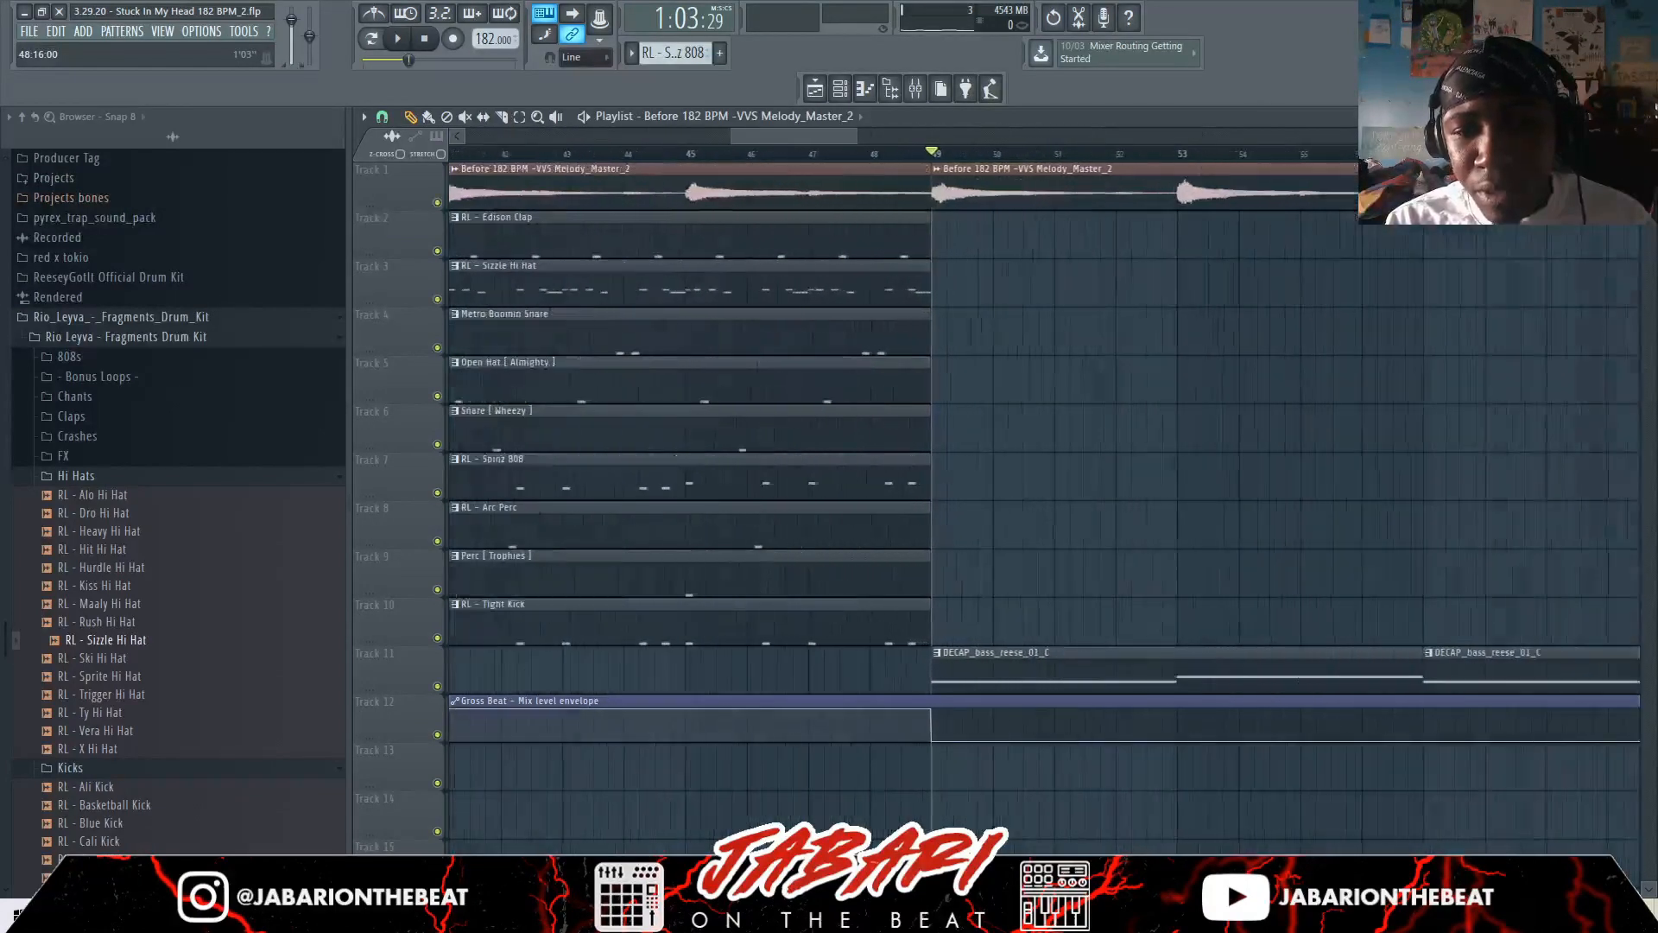
# Open the DECAP_bass_reese_01_C pattern in the piano roll, play it from bar 49, stop playback and close the piano roll
pyautogui.doubleClick(967, 676)
pyautogui.press('space')
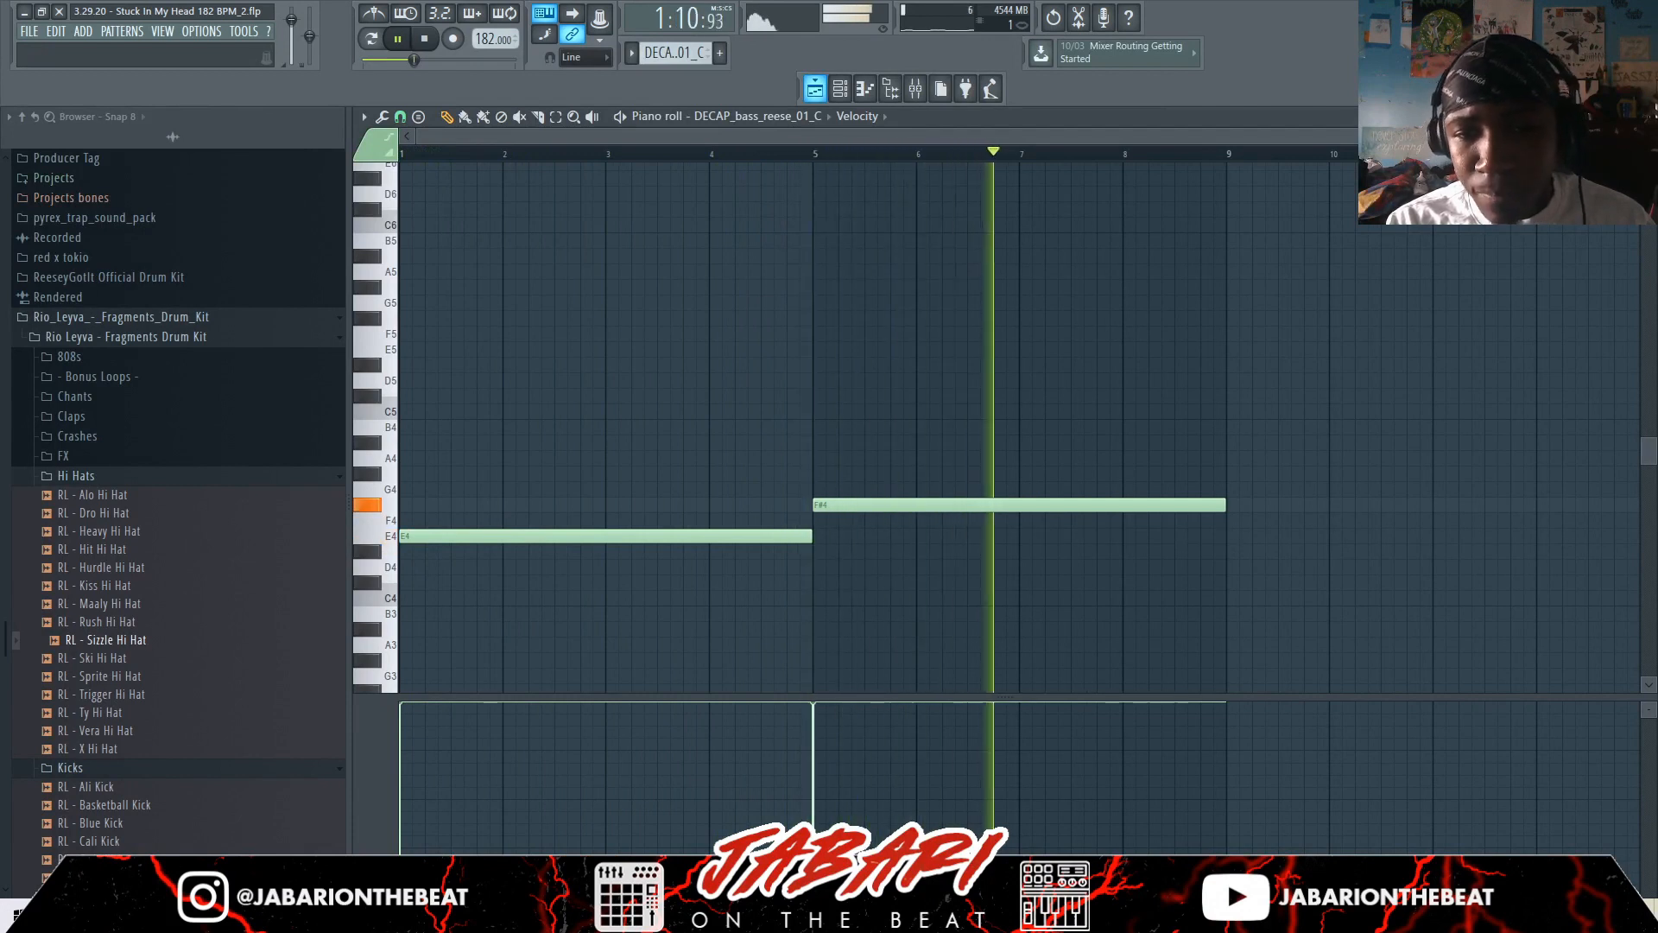
pyautogui.press('space')
pyautogui.press('Escape')
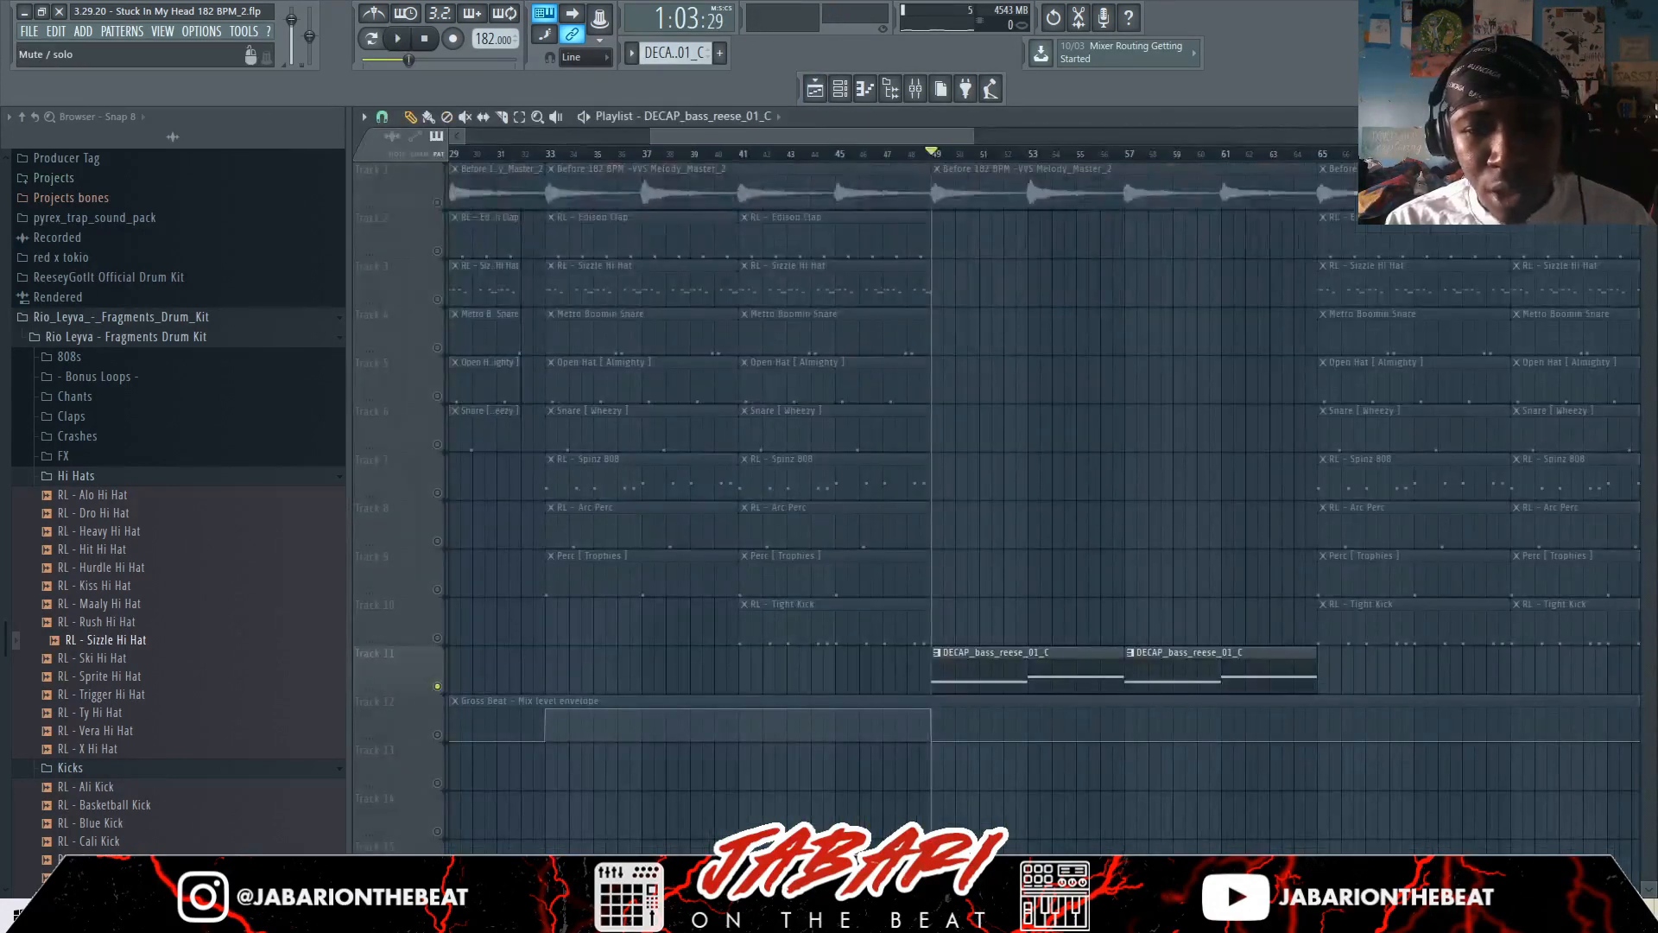
# Unmute the melody and Gross Beat envelope tracks and play them with the reese bass from bar 49
pyautogui.click(437, 202)
pyautogui.click(437, 734)
pyautogui.press('space')
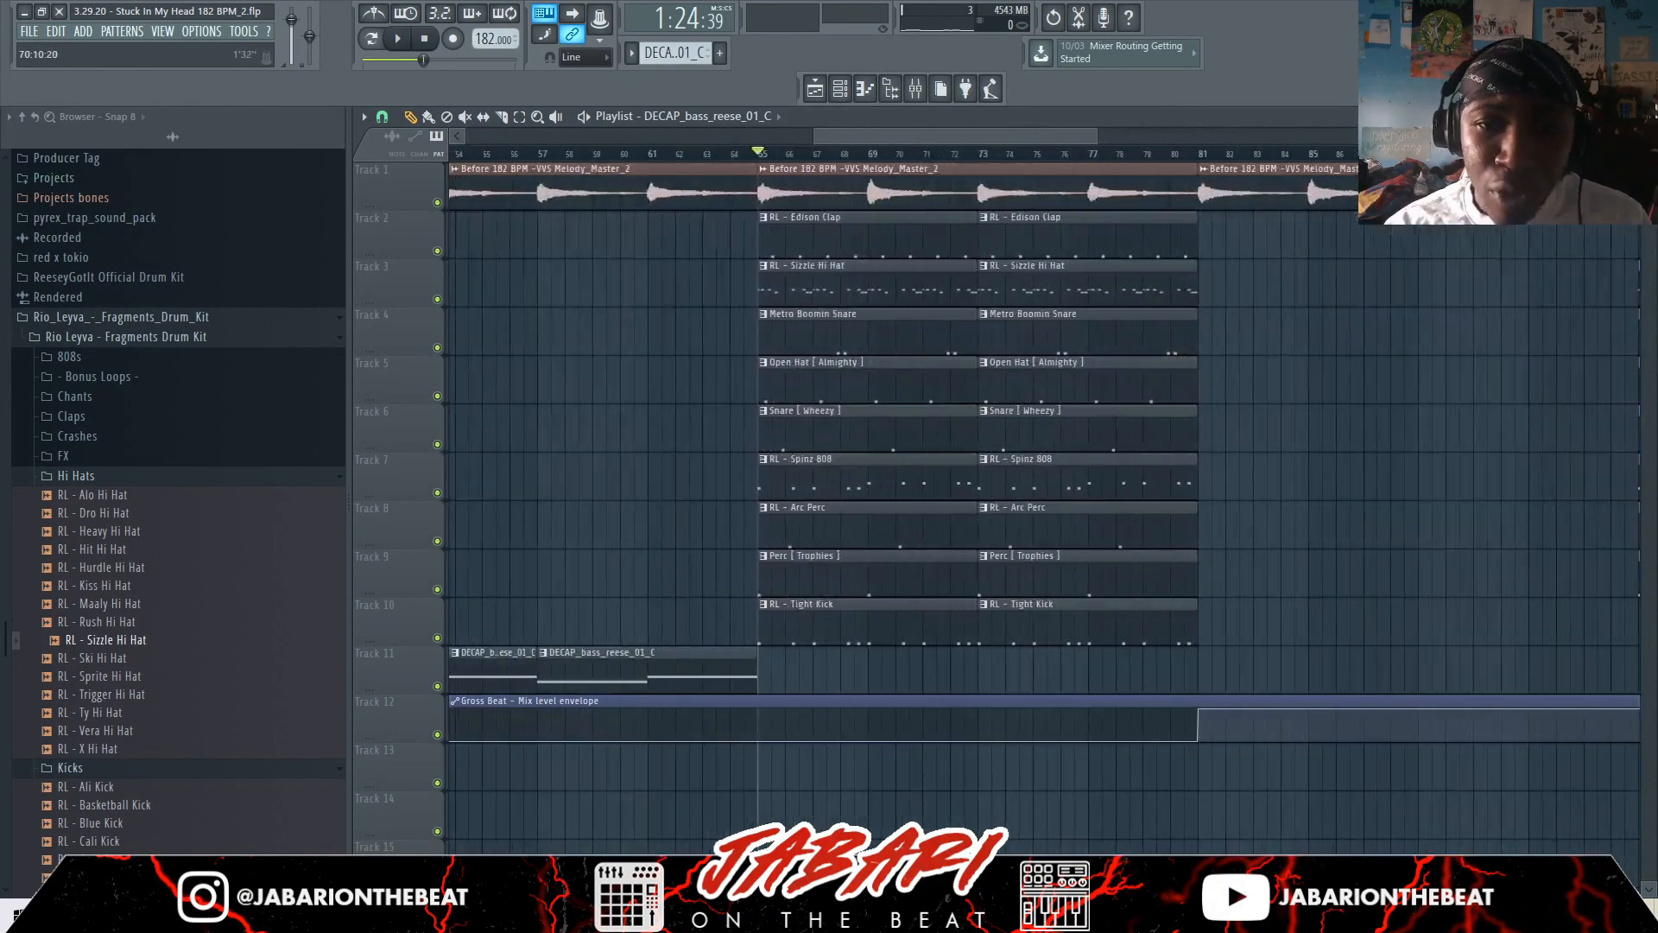
# Review the arrangement around bar 65, play that section with all tracks enabled, and stop playback
pyautogui.scroll(-5, 914, 432)
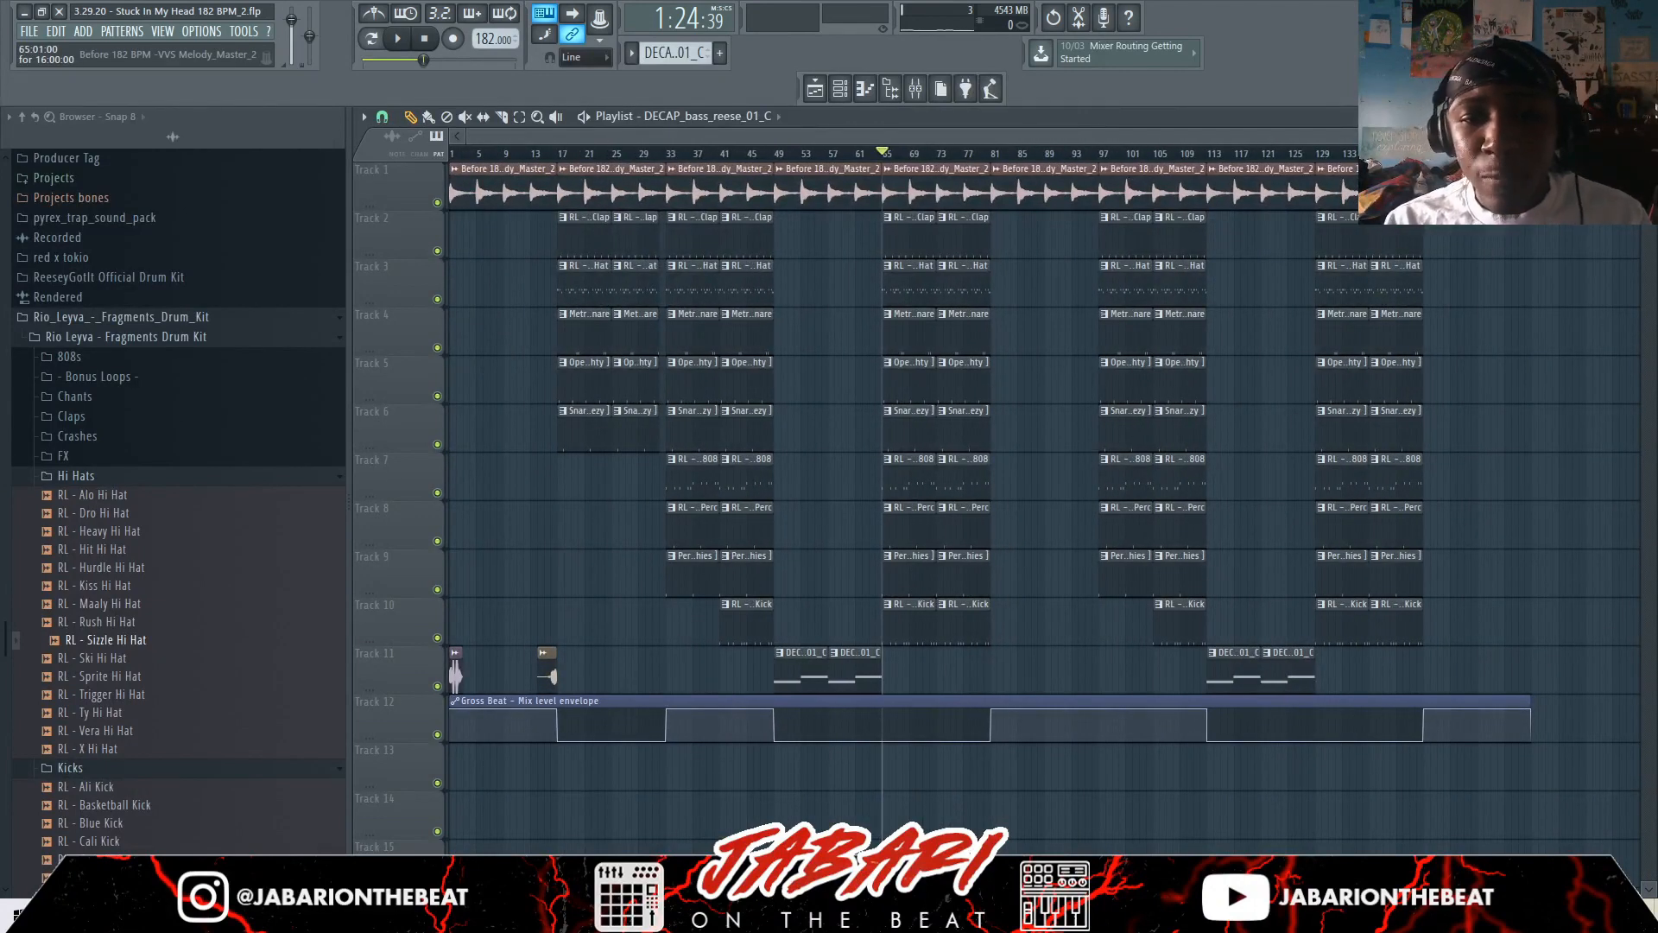
pyautogui.scroll(5, 867, 432)
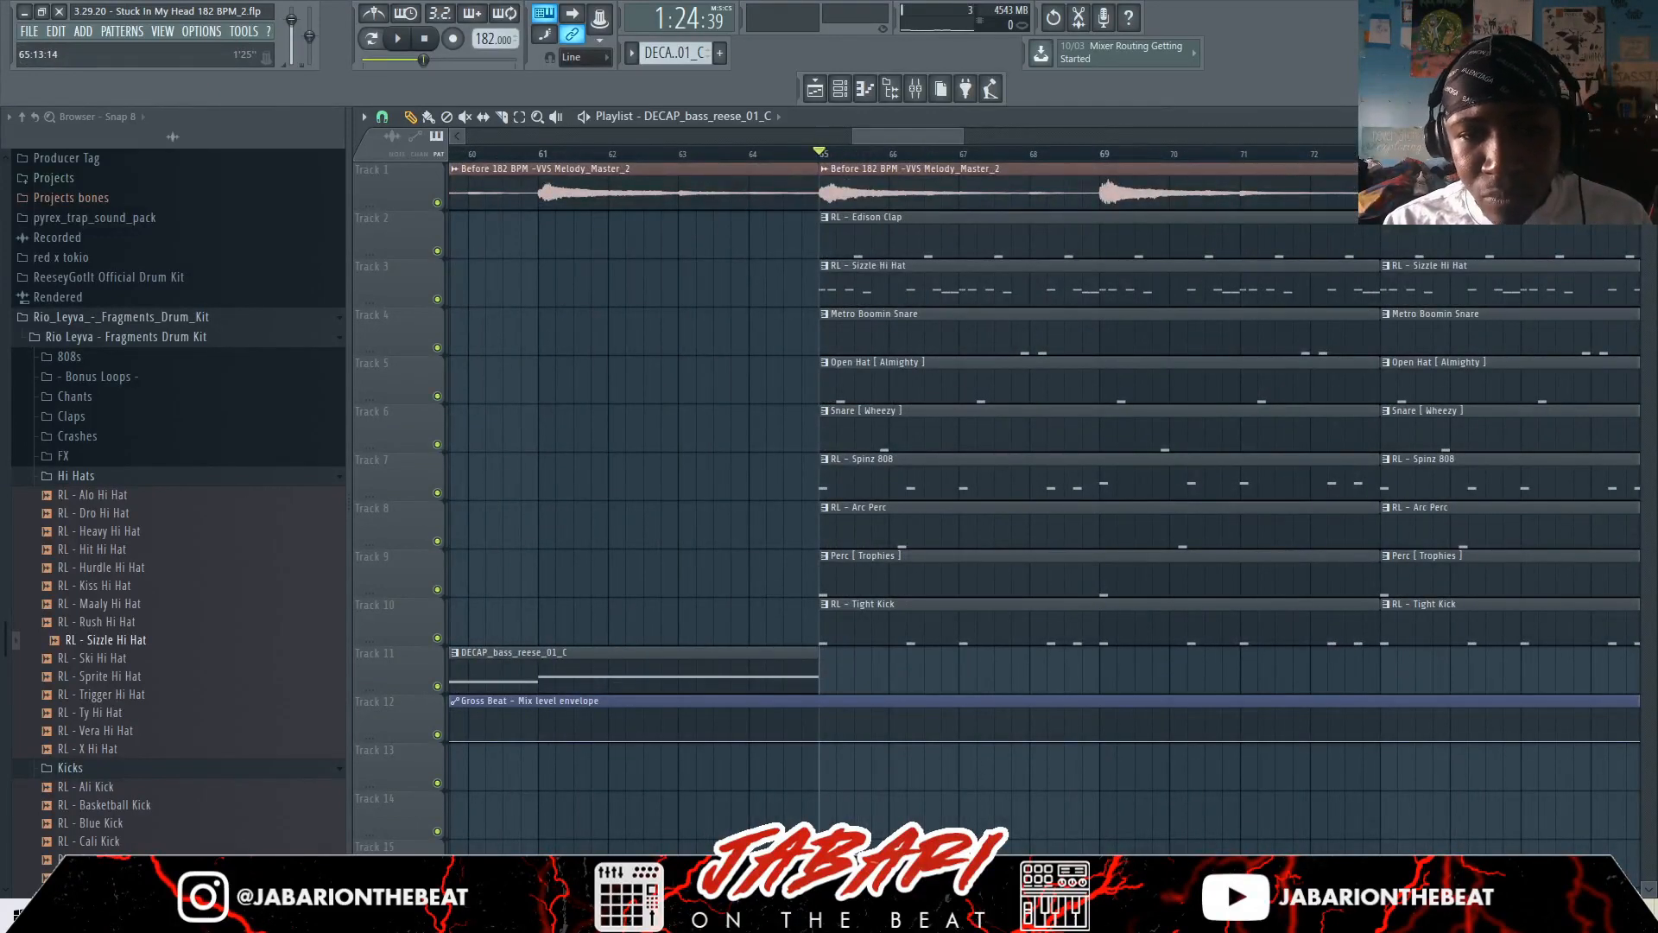
pyautogui.scroll(-4, 894, 432)
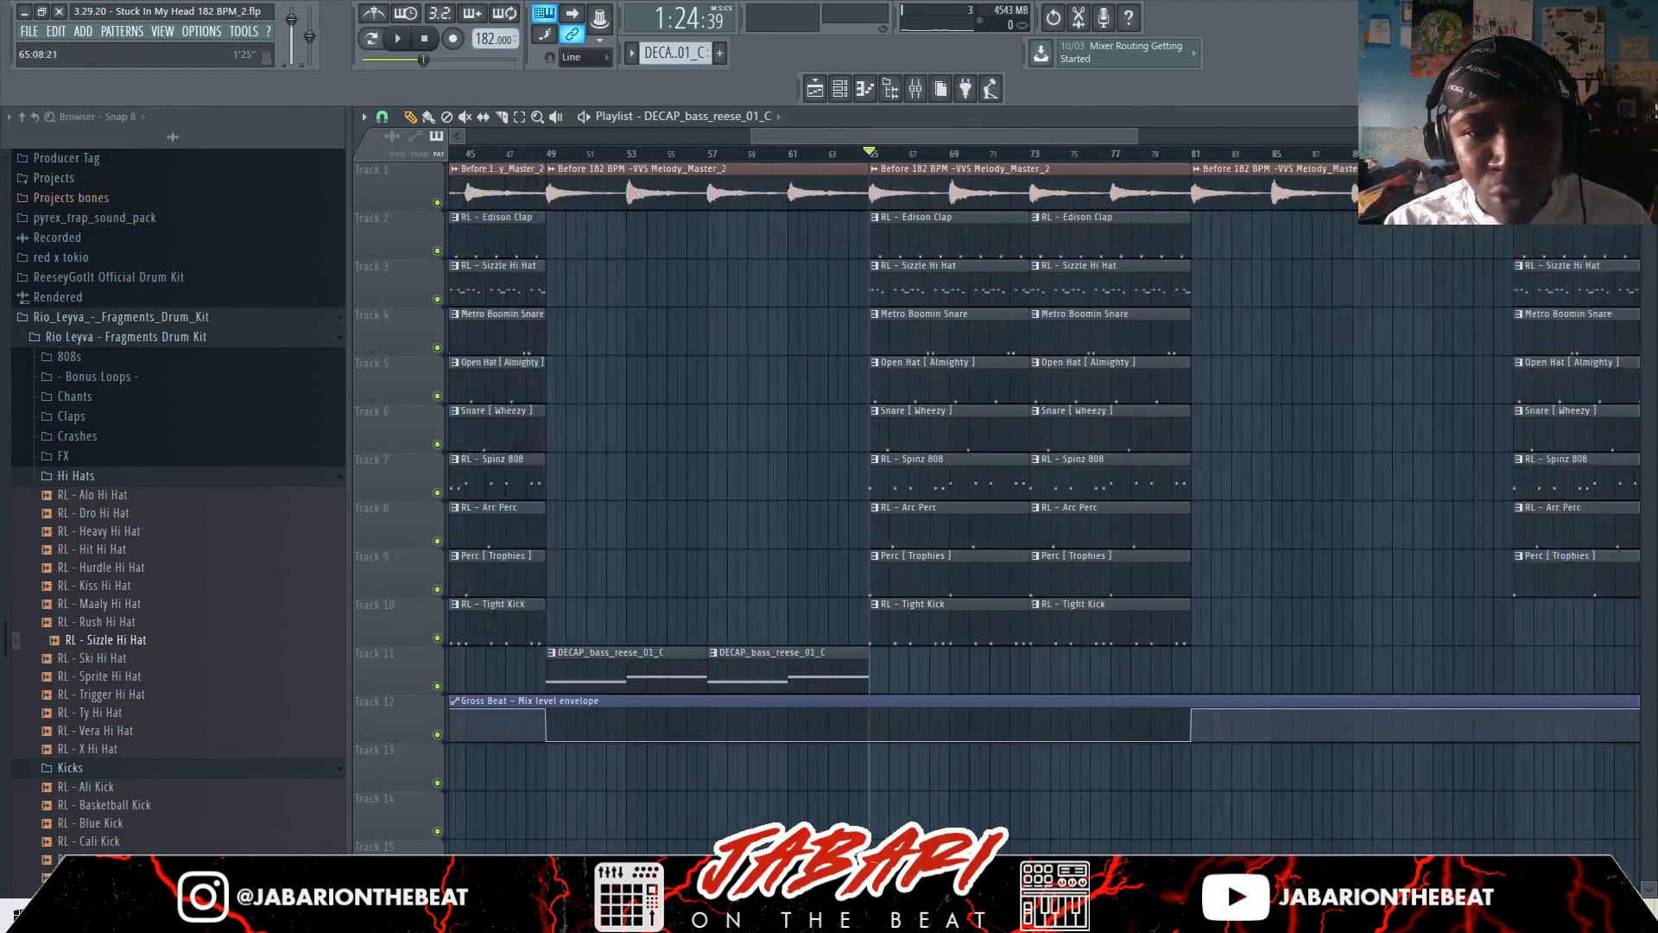
pyautogui.scroll(2, 905, 432)
pyautogui.press('space')
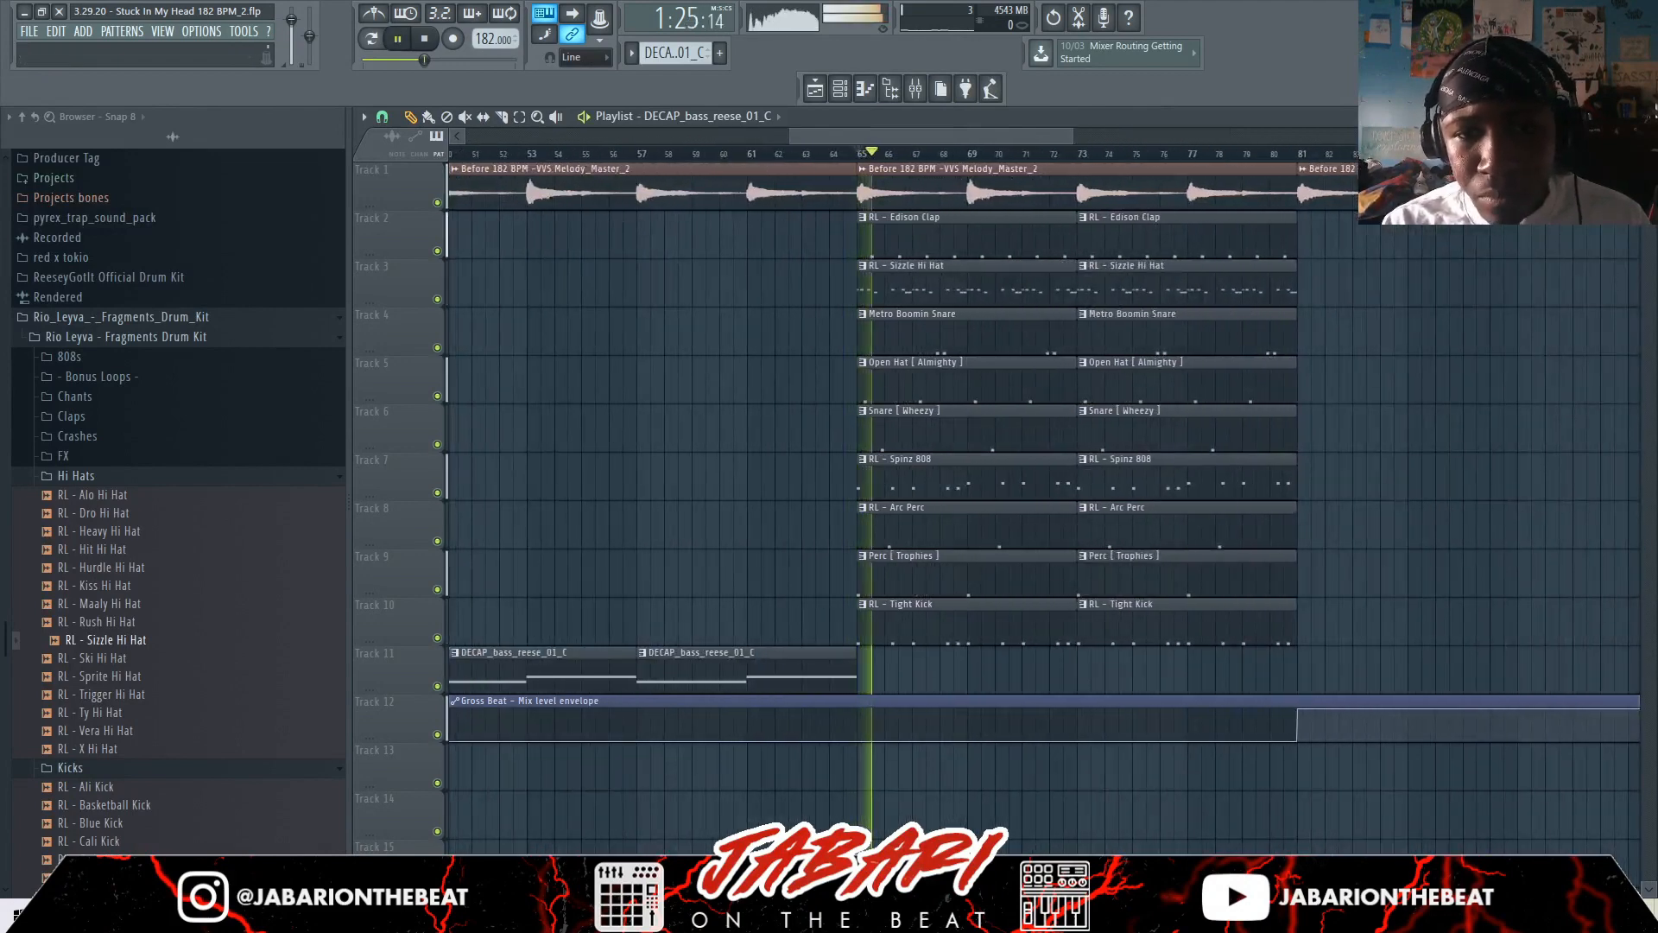
pyautogui.scroll(-3, 905, 432)
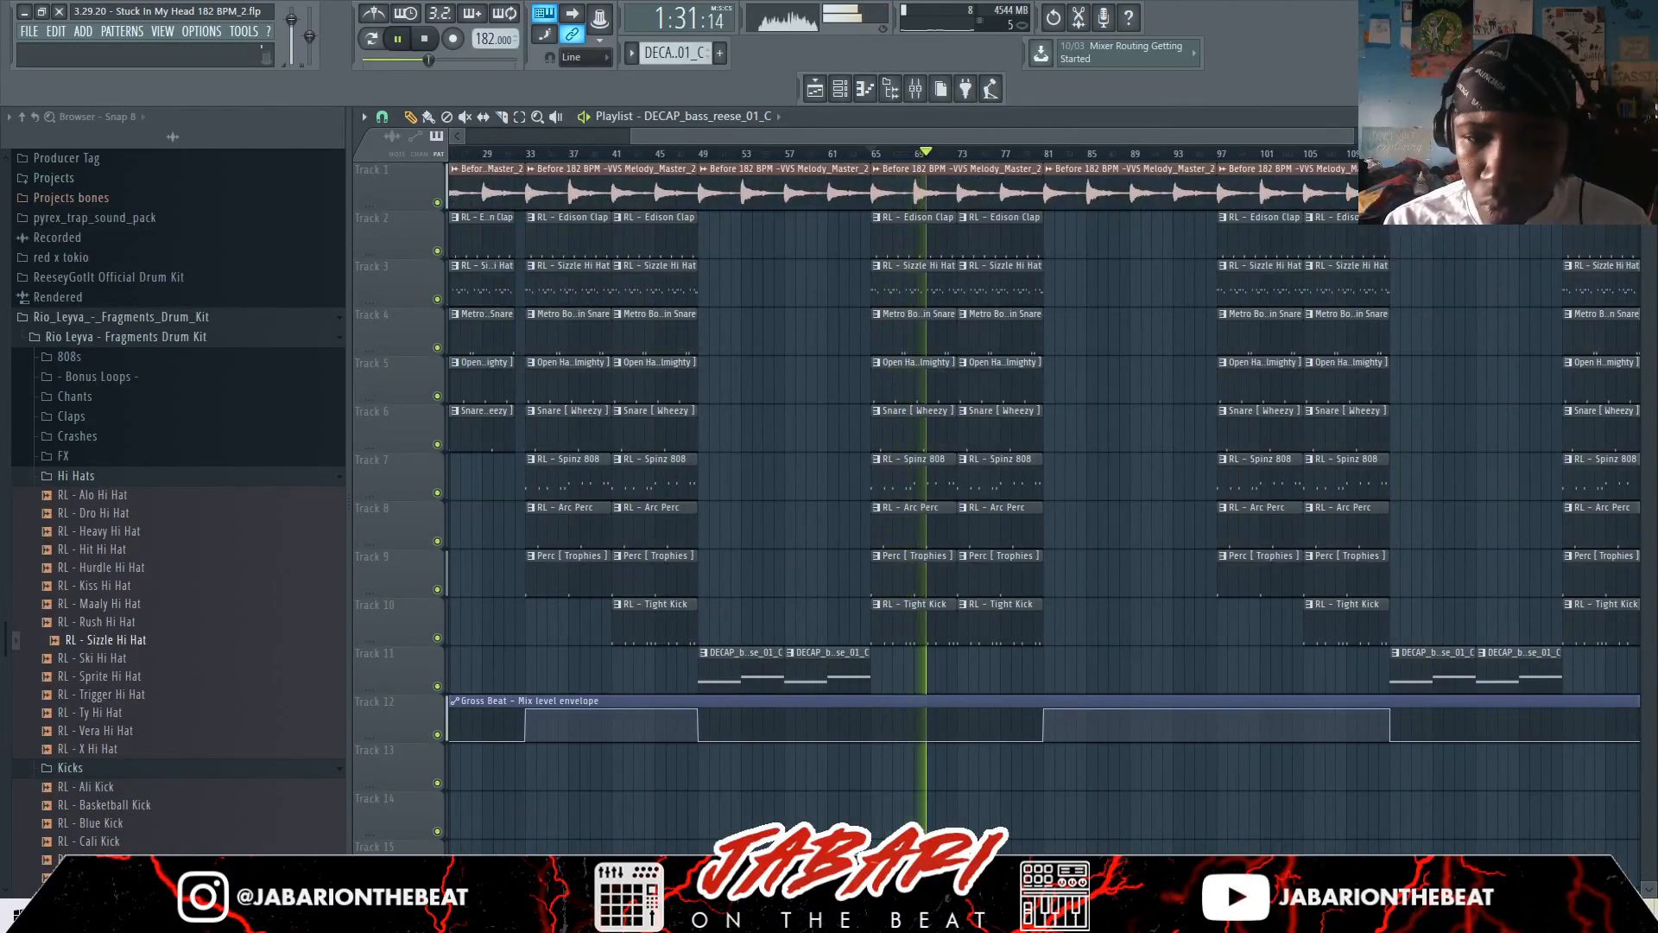
pyautogui.scroll(3, 881, 431)
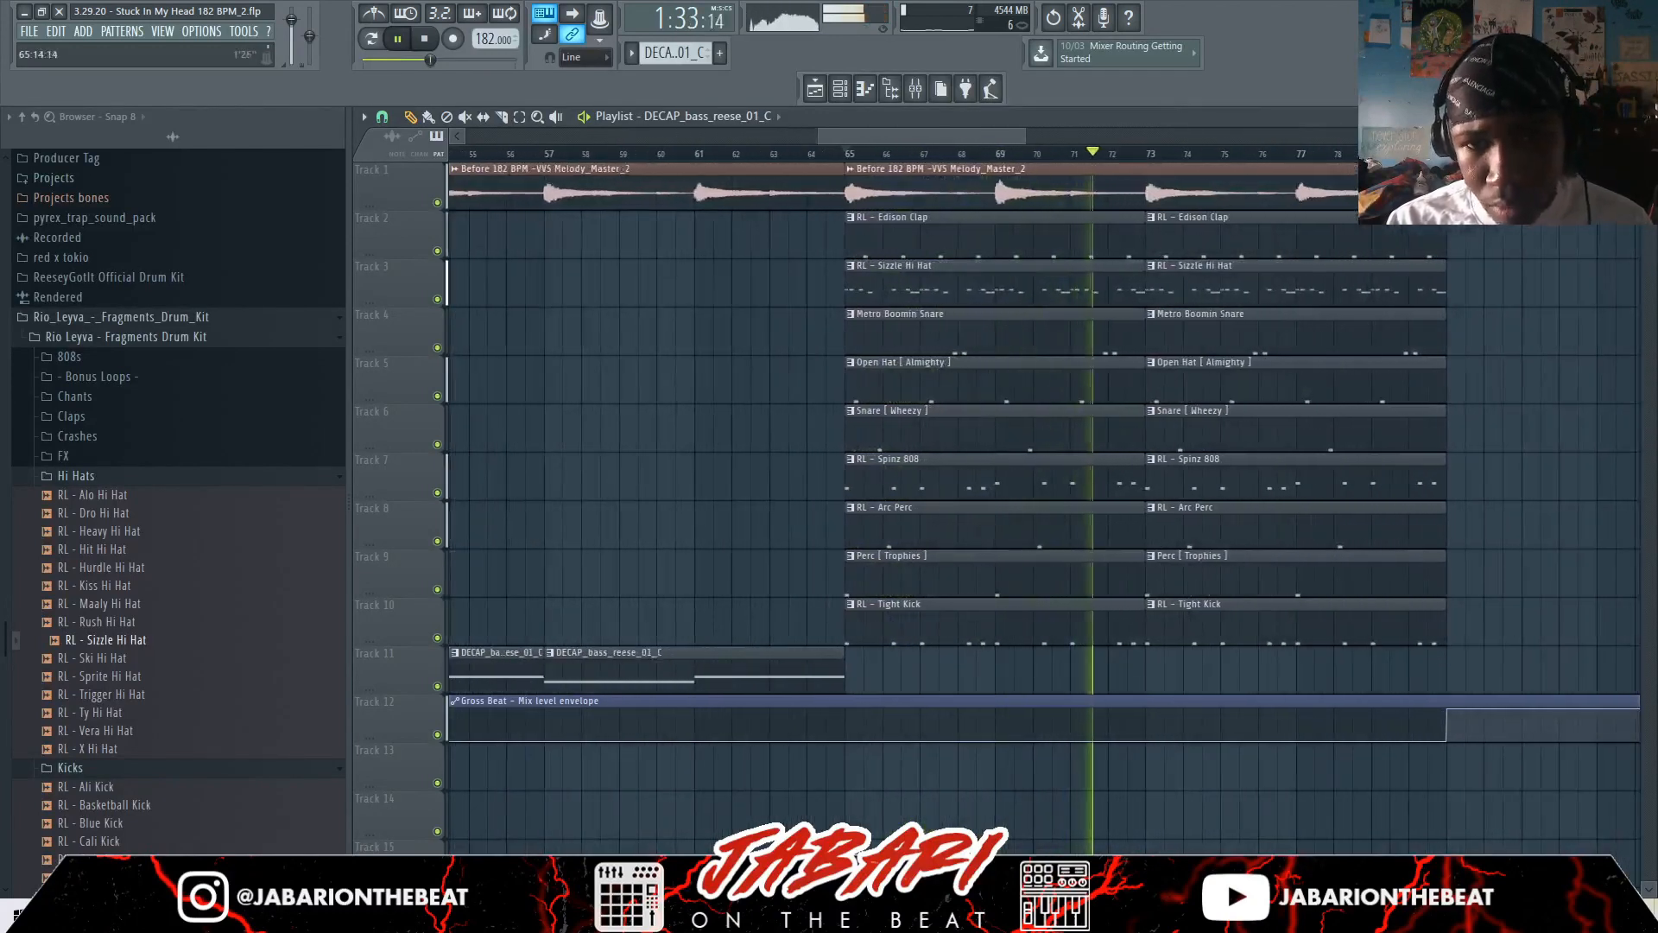
pyautogui.scroll(-5, 933, 432)
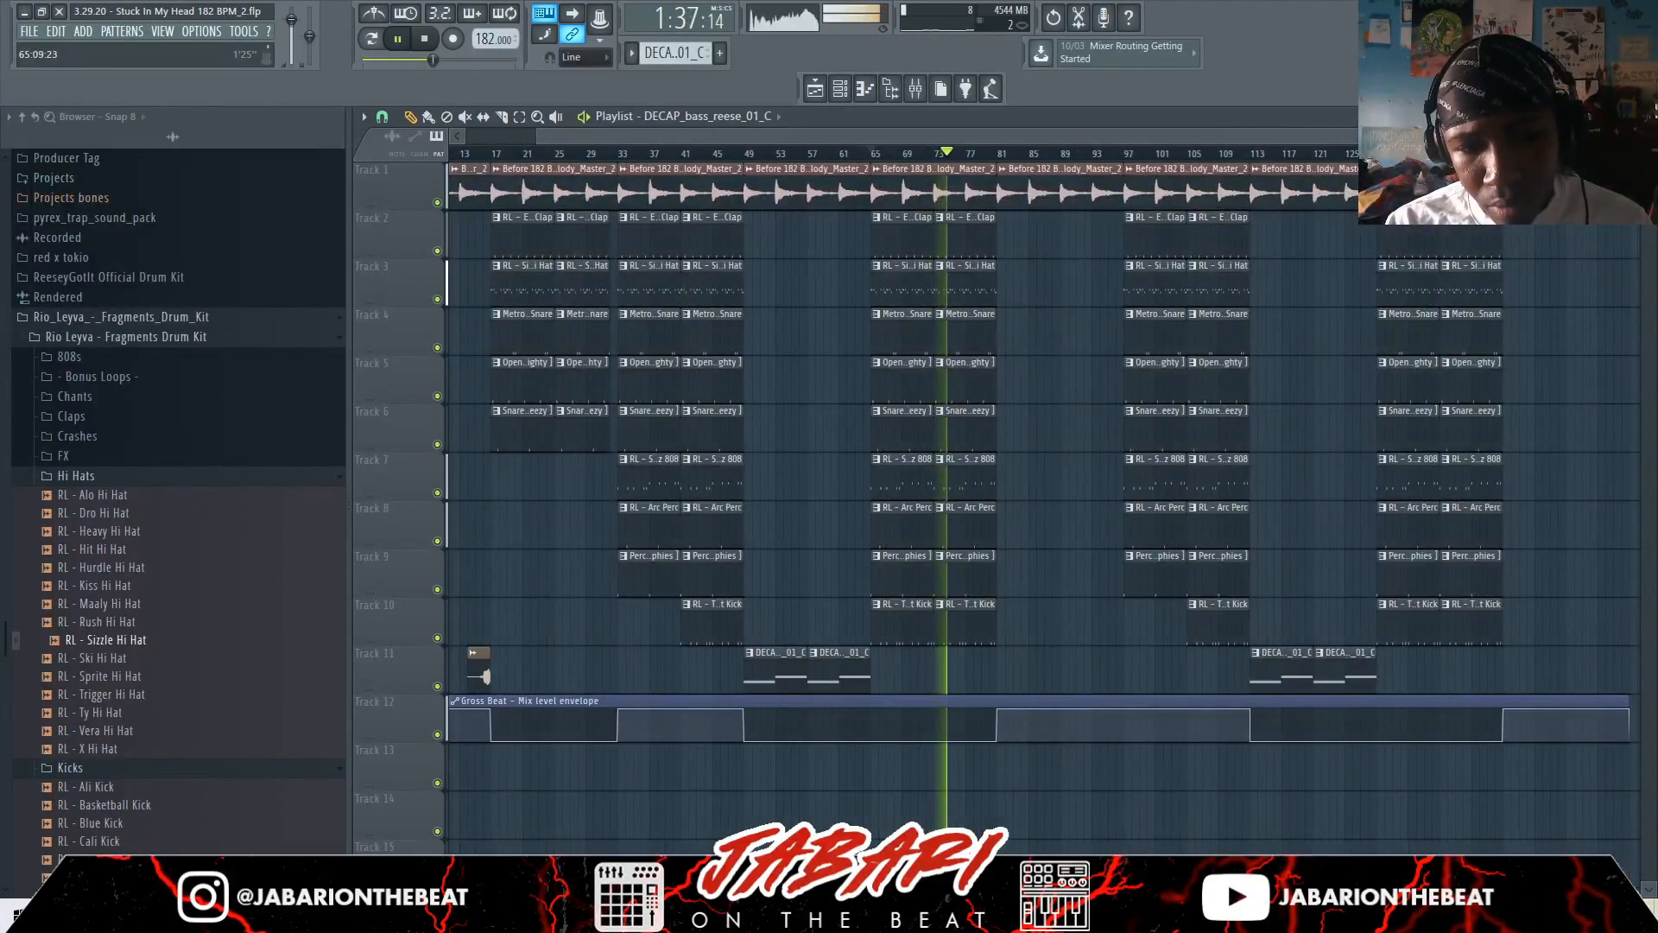
pyautogui.press('space')
# Move the playback position to bar 49 and on to bar 81, where the melody-only section starts
pyautogui.scroll(2, 889, 431)
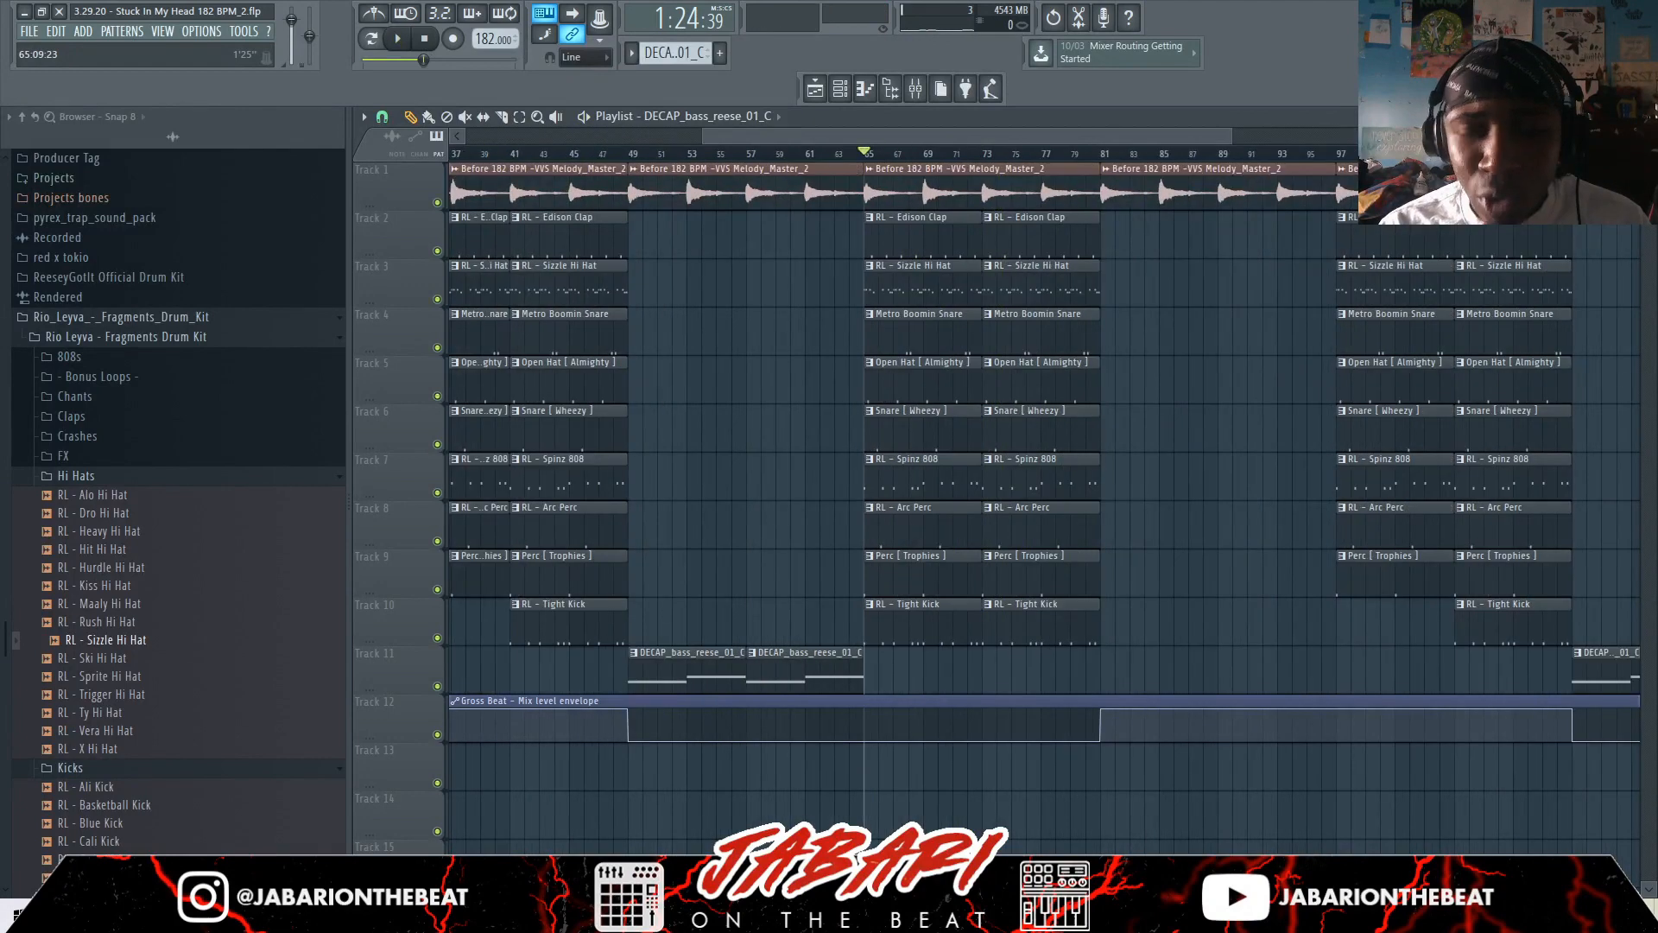
pyautogui.moveTo(629, 152)
pyautogui.mouseDown()
pyautogui.moveTo(1071, 153)
pyautogui.moveTo(630, 153)
pyautogui.mouseUp()
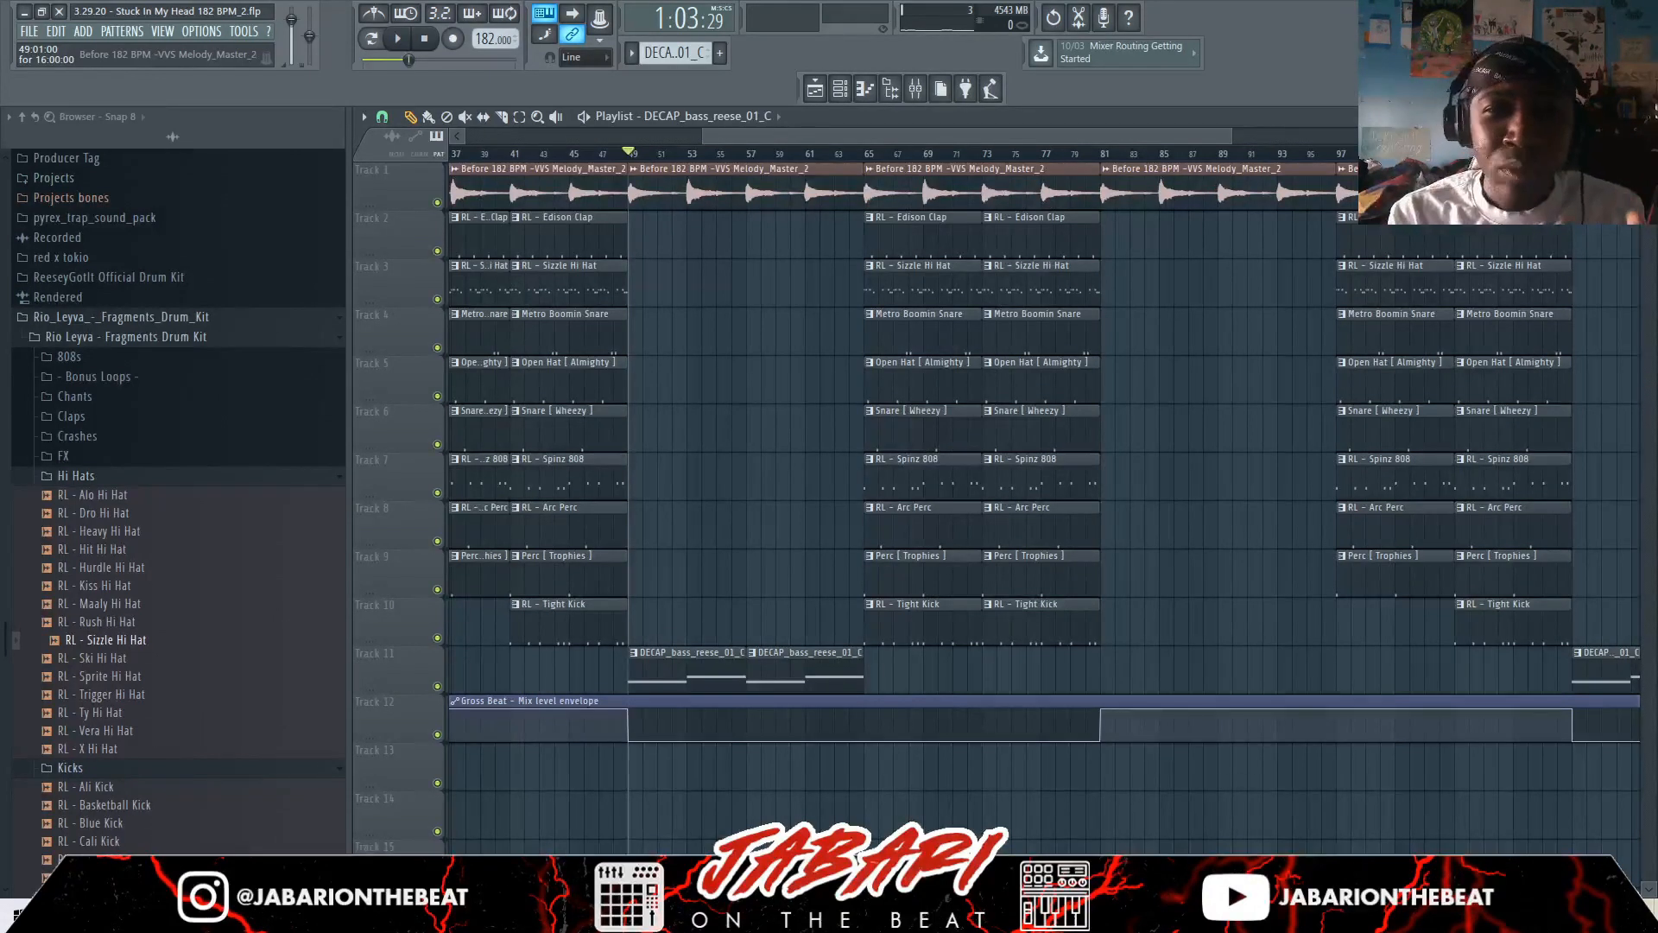
pyautogui.scroll(-3, 632, 170)
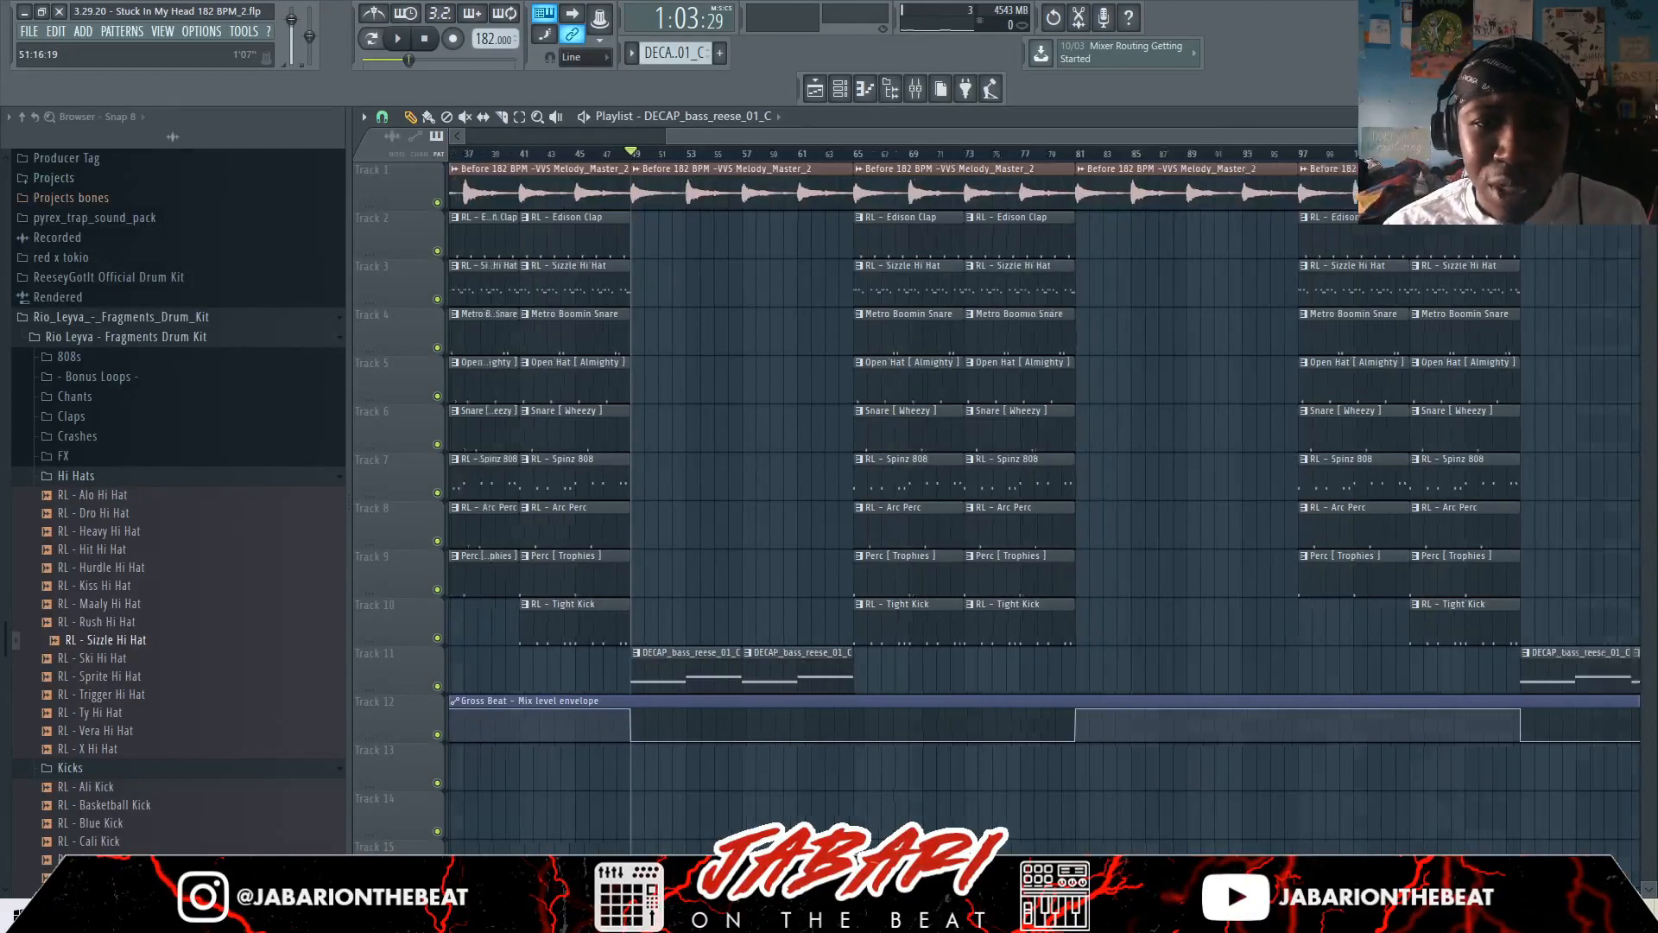
pyautogui.click(996, 153)
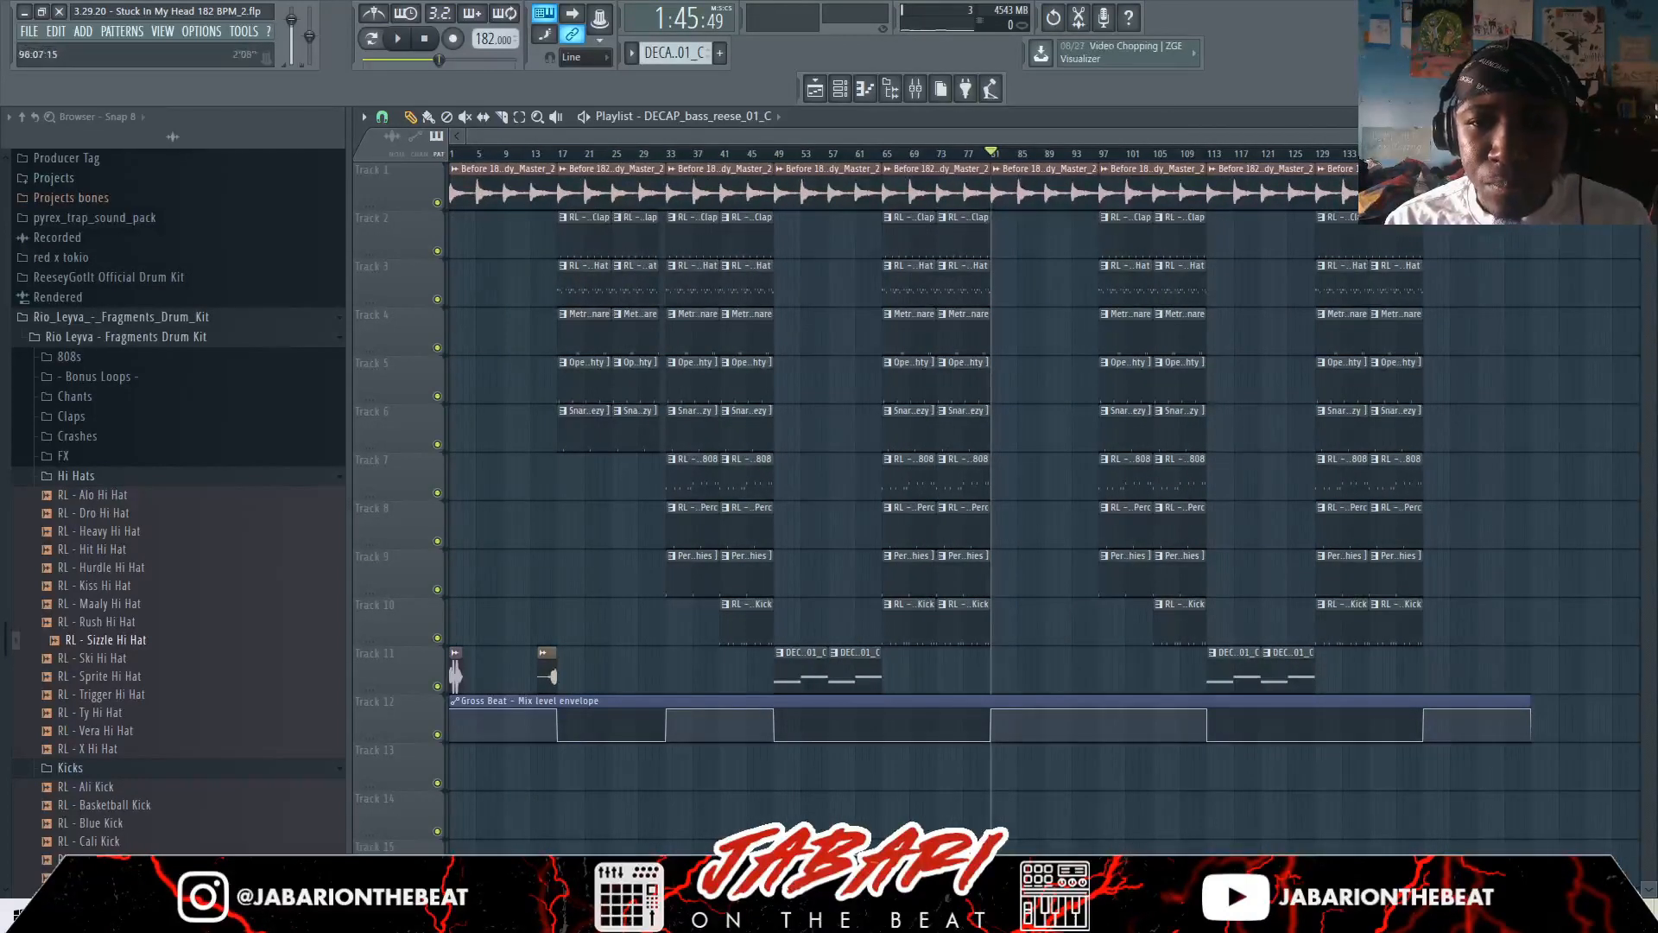
pyautogui.scroll(3, 1111, 154)
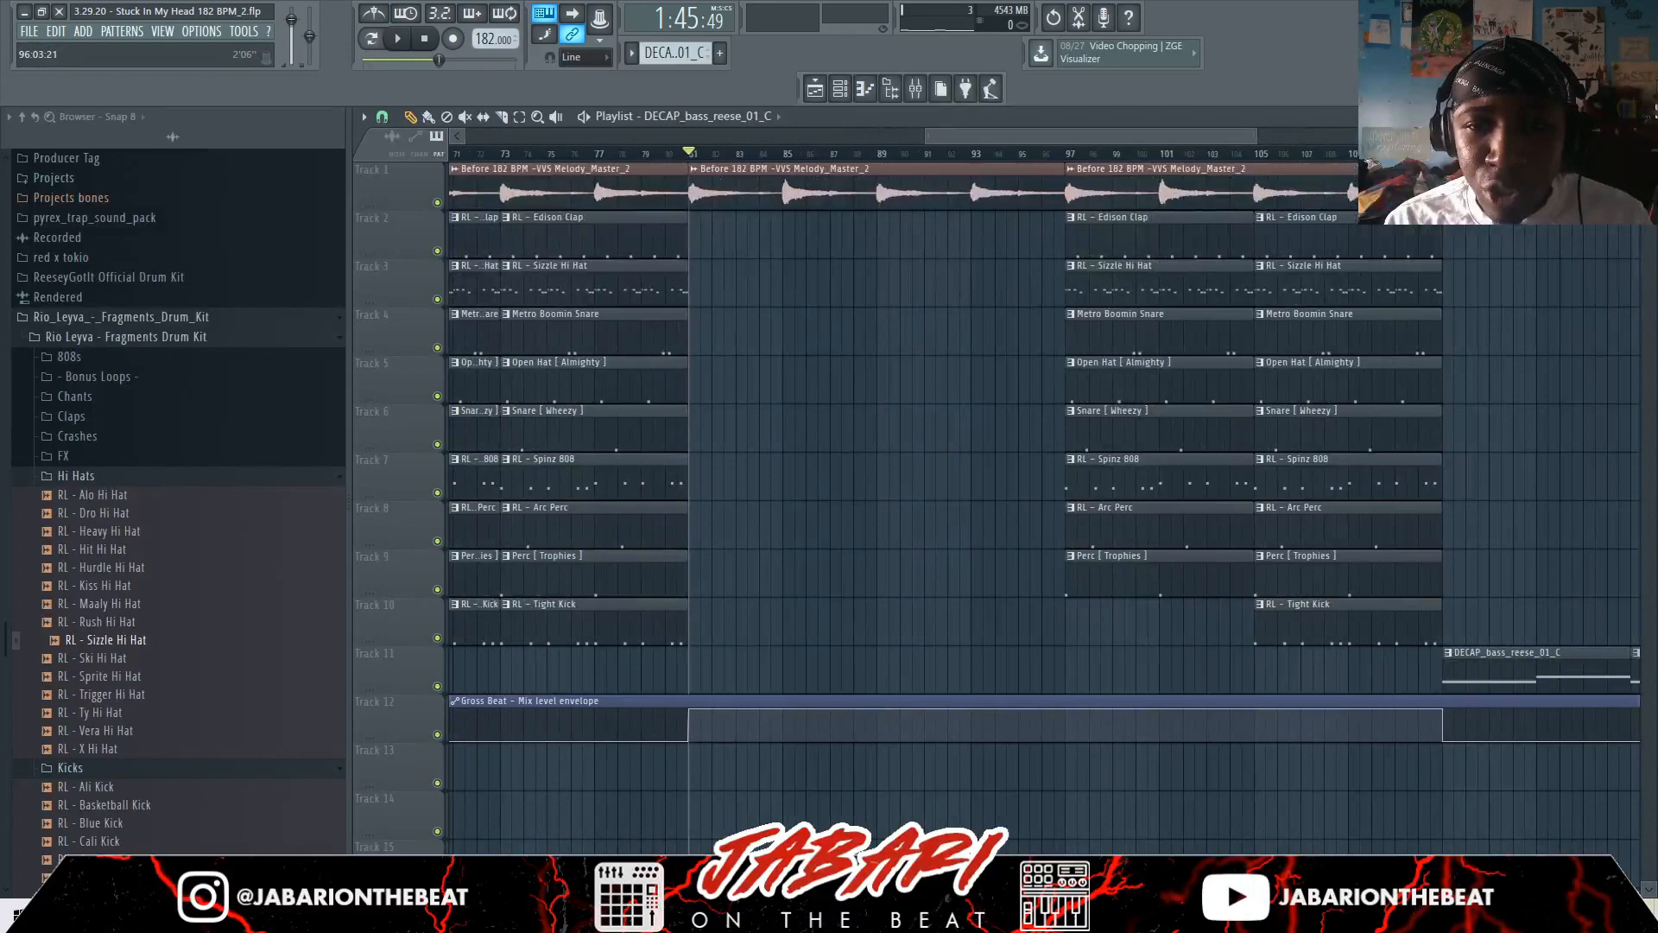
# Review the melody-only section between bars 81 and 97 in the playlist and play it from bar 81
pyautogui.scroll(-1, 1062, 154)
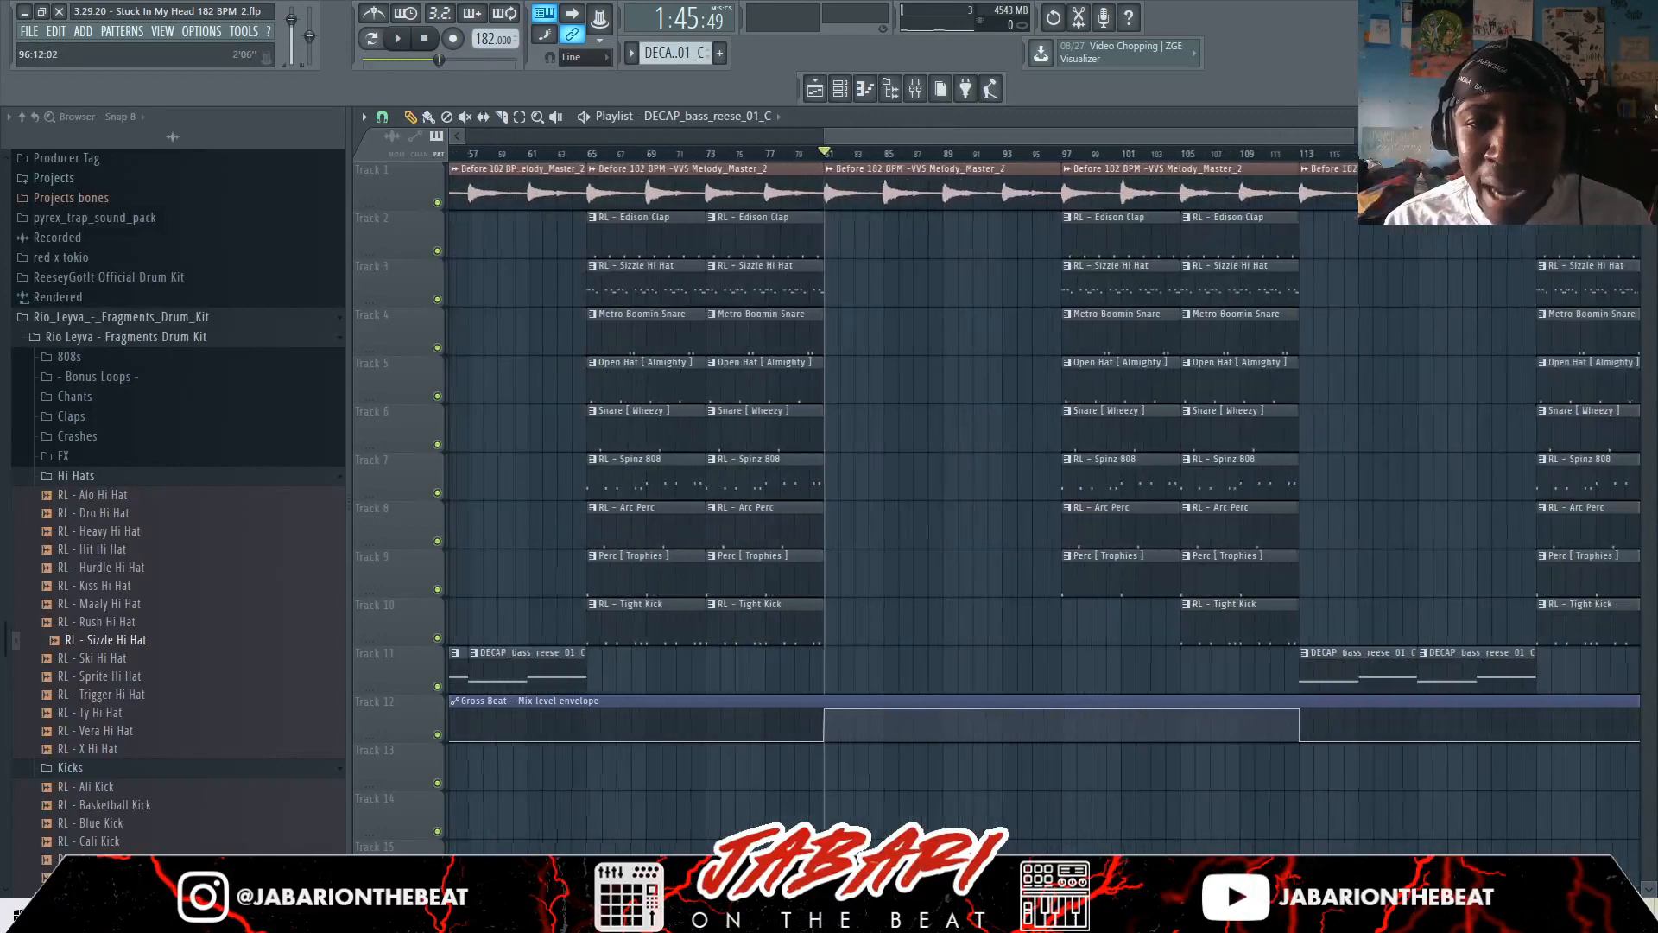
pyautogui.click(1064, 153)
pyautogui.moveTo(1063, 153); pyautogui.dragTo(827, 153)
pyautogui.scroll(-3, 827, 152)
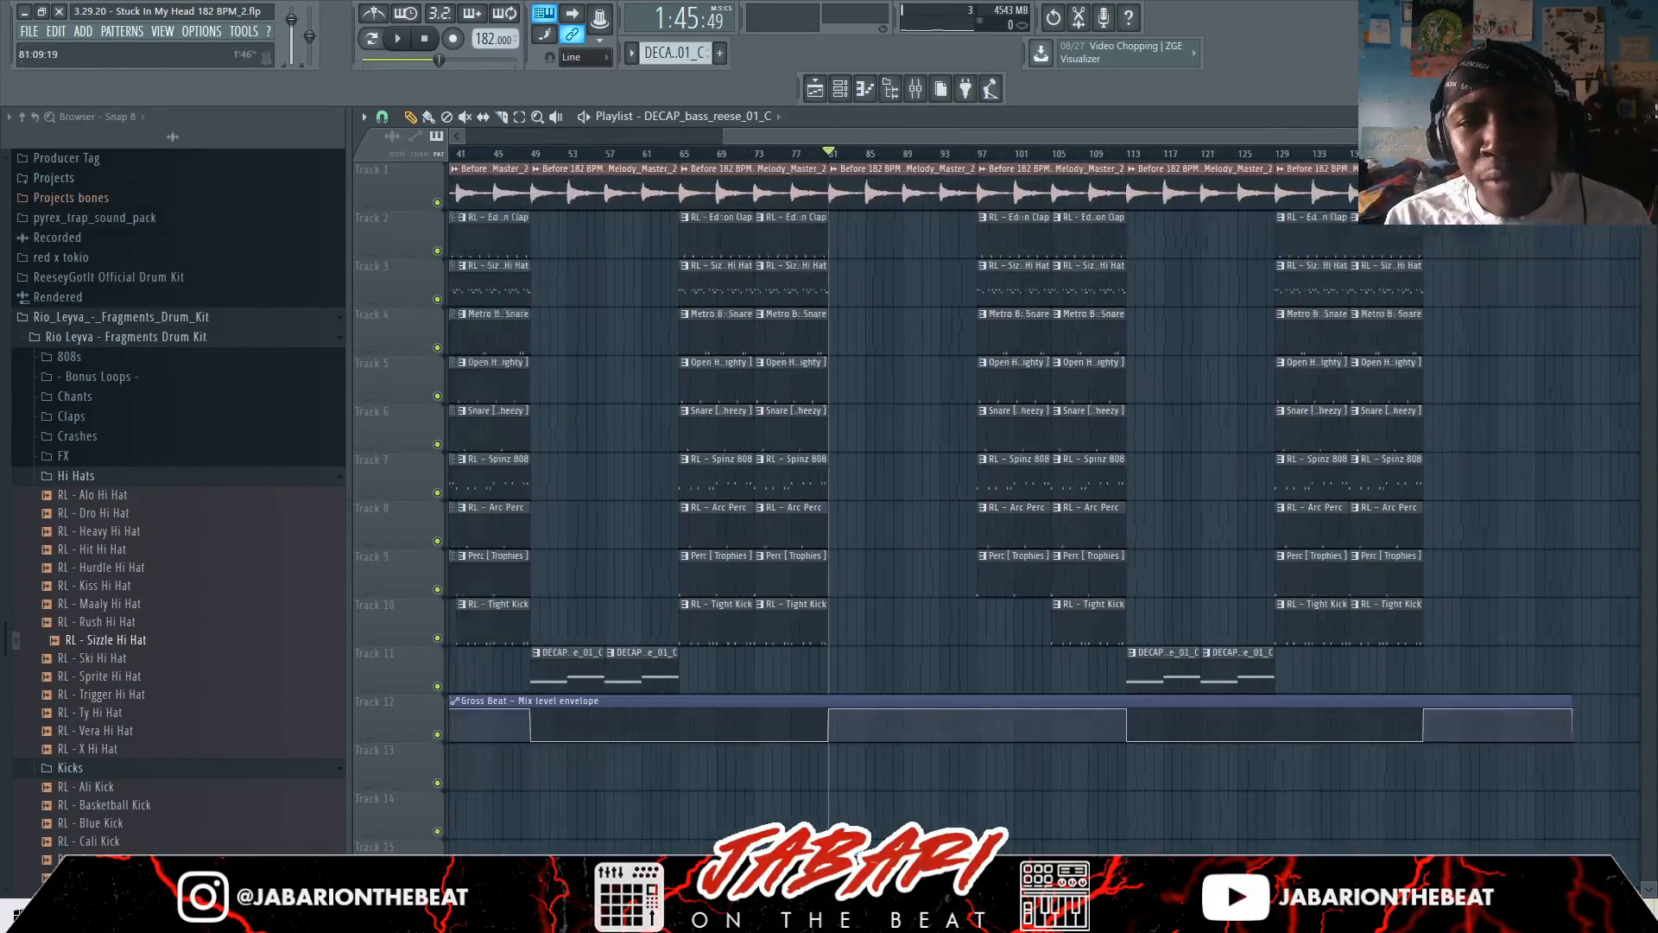
pyautogui.press('space')
pyautogui.scroll(3, 1074, 154)
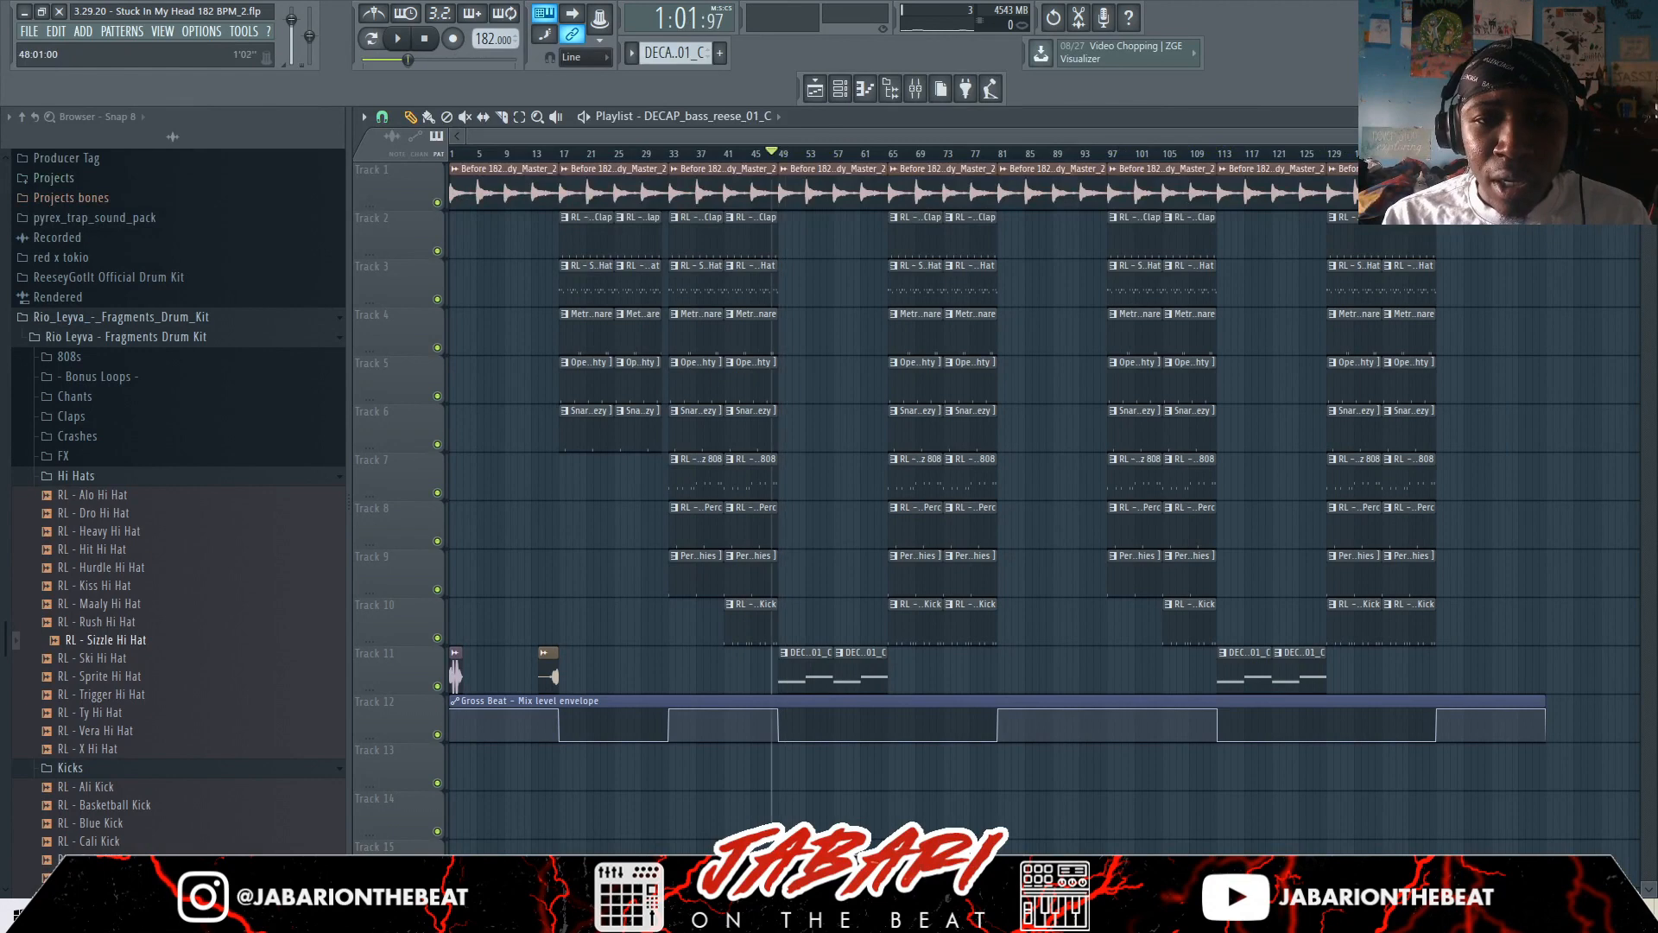
# Move the playback position to bar 49 and on to bar 65 to review the reese bass section
pyautogui.moveTo(771, 152); pyautogui.dragTo(778, 153)
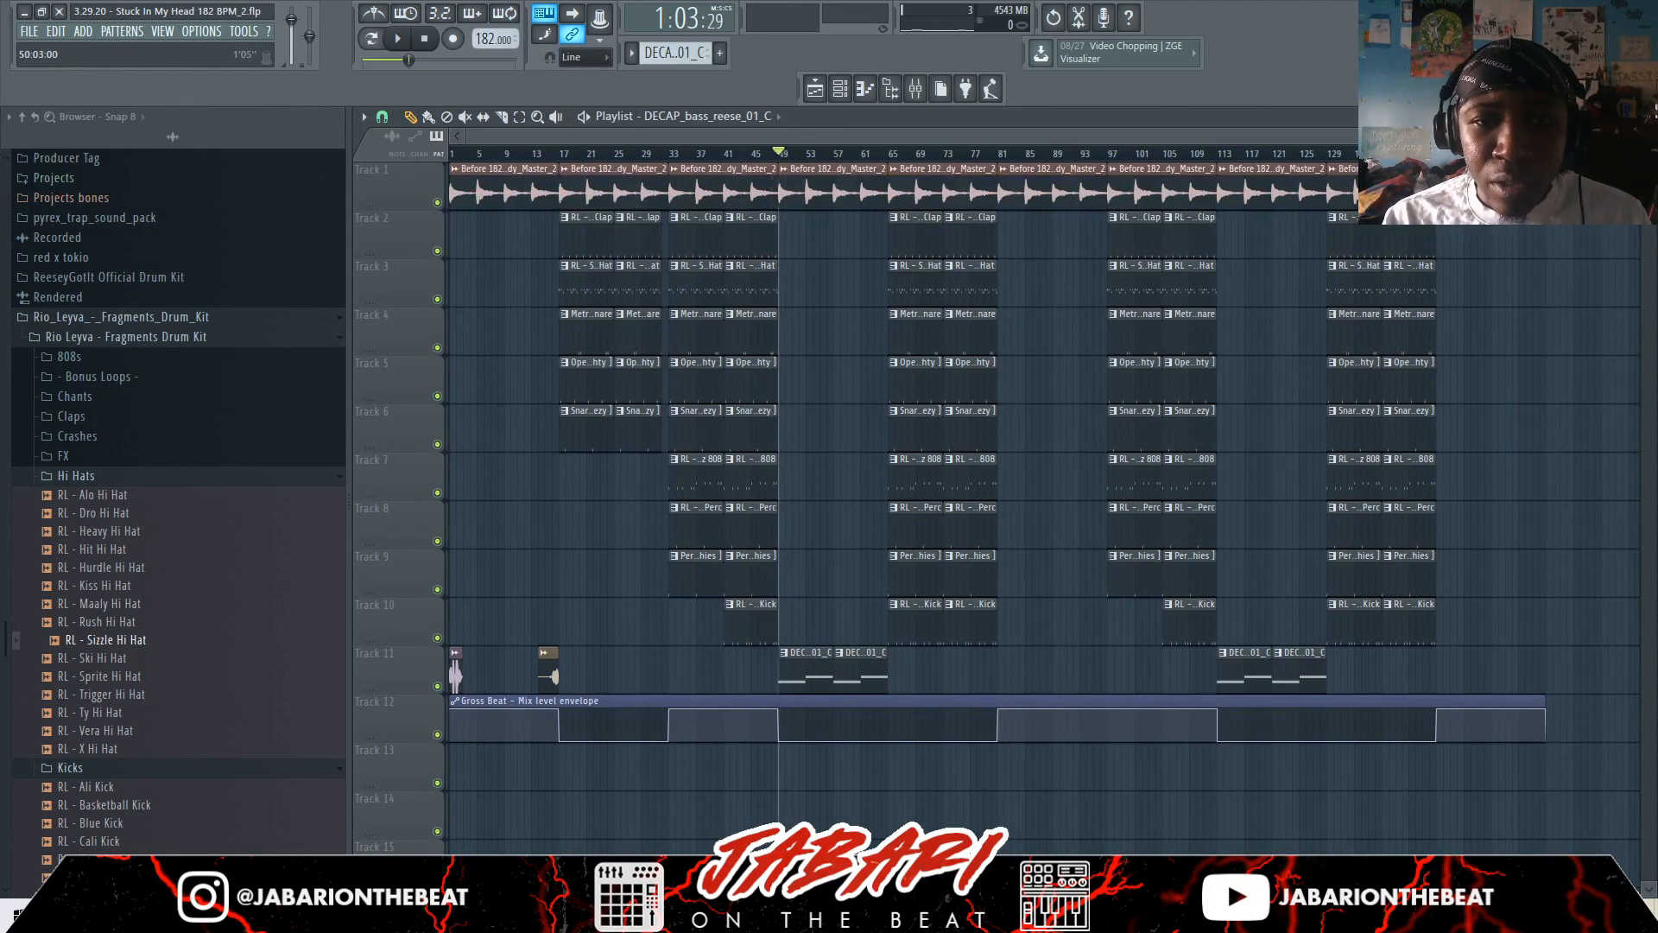
pyautogui.scroll(3, 784, 186)
pyautogui.scroll(-1, 784, 186)
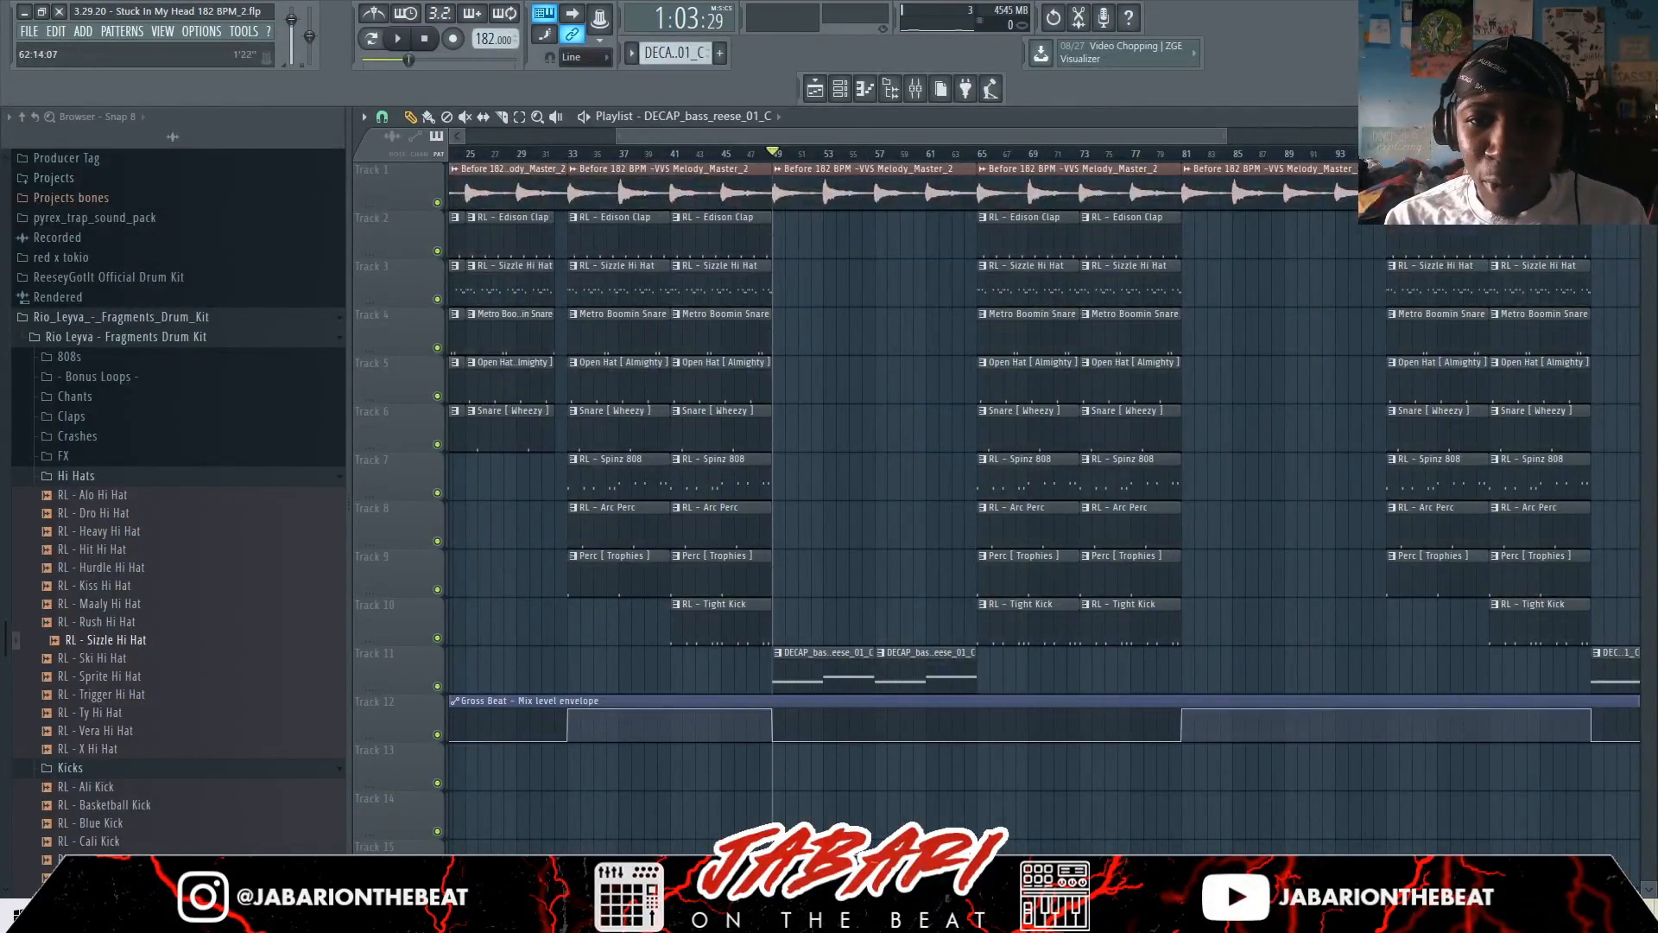
pyautogui.click(978, 153)
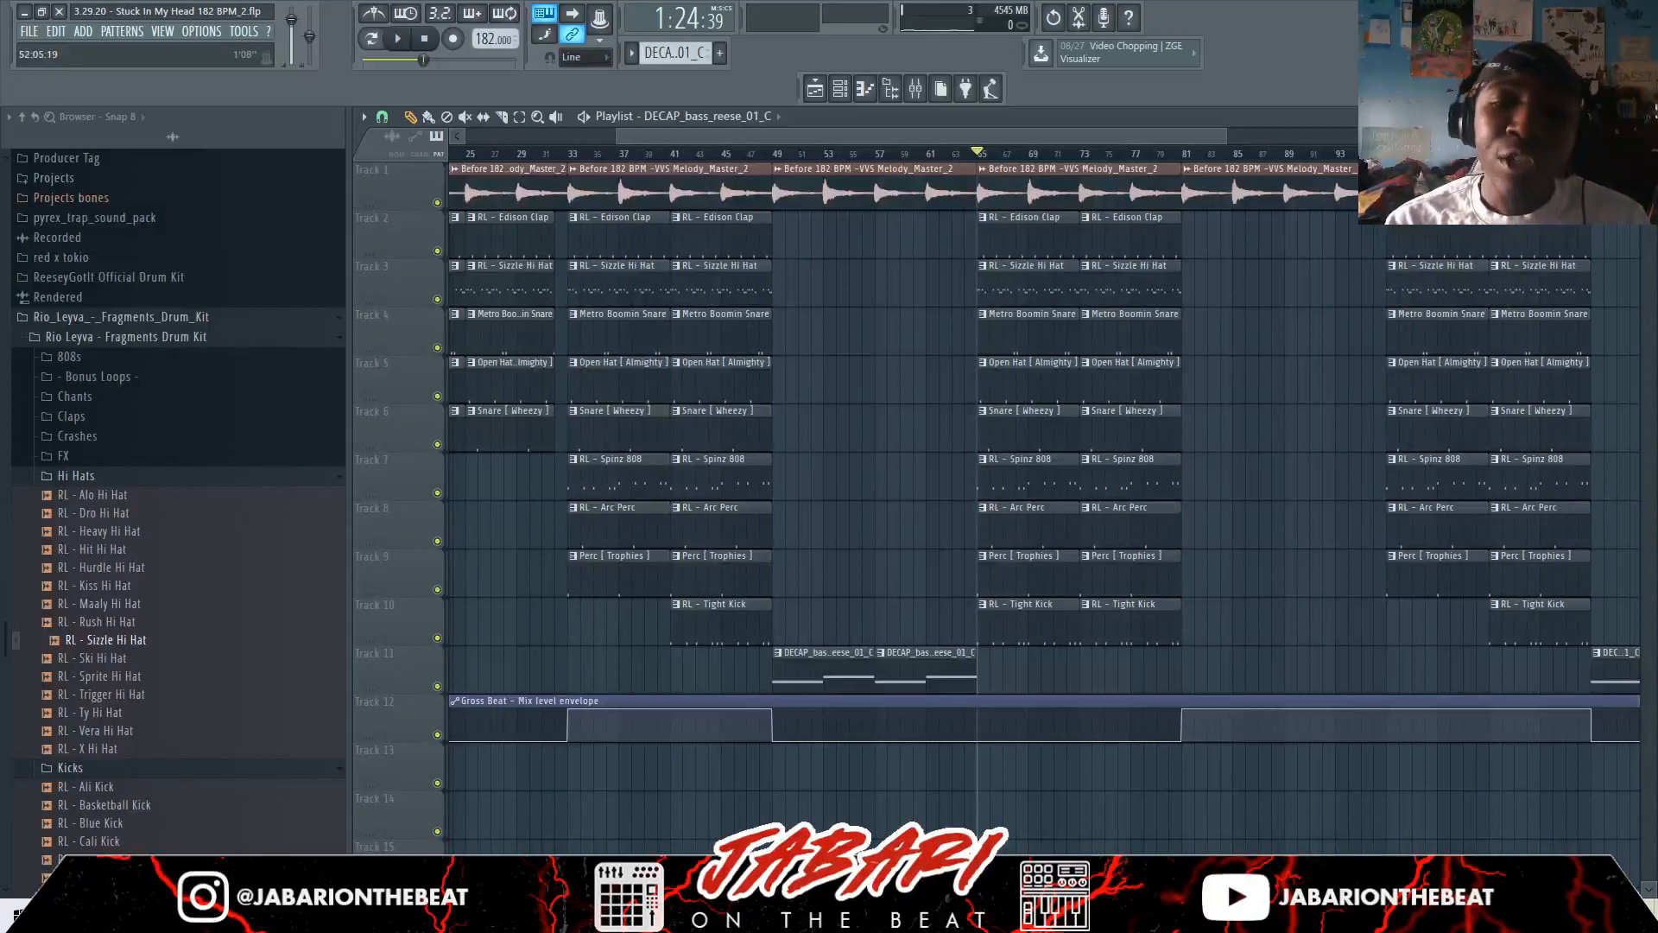
pyautogui.click(876, 153)
pyautogui.moveTo(876, 153); pyautogui.dragTo(977, 153)
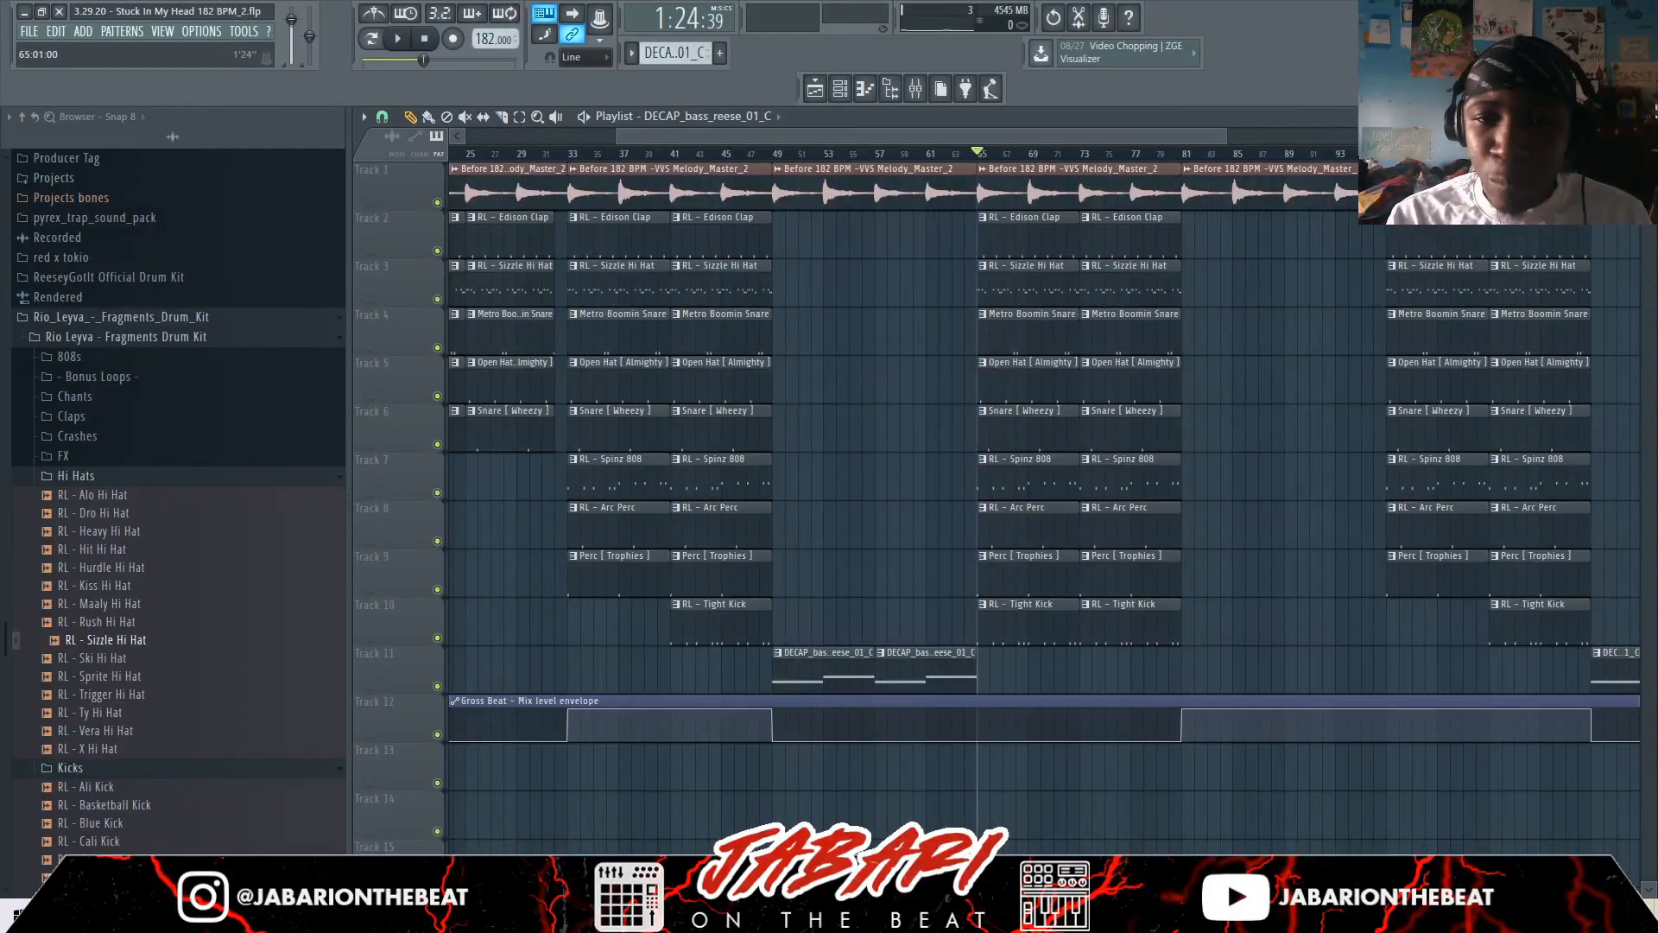
# Play the melody-only section briefly from bar 81 and stop playback
pyautogui.scroll(-4, 891, 345)
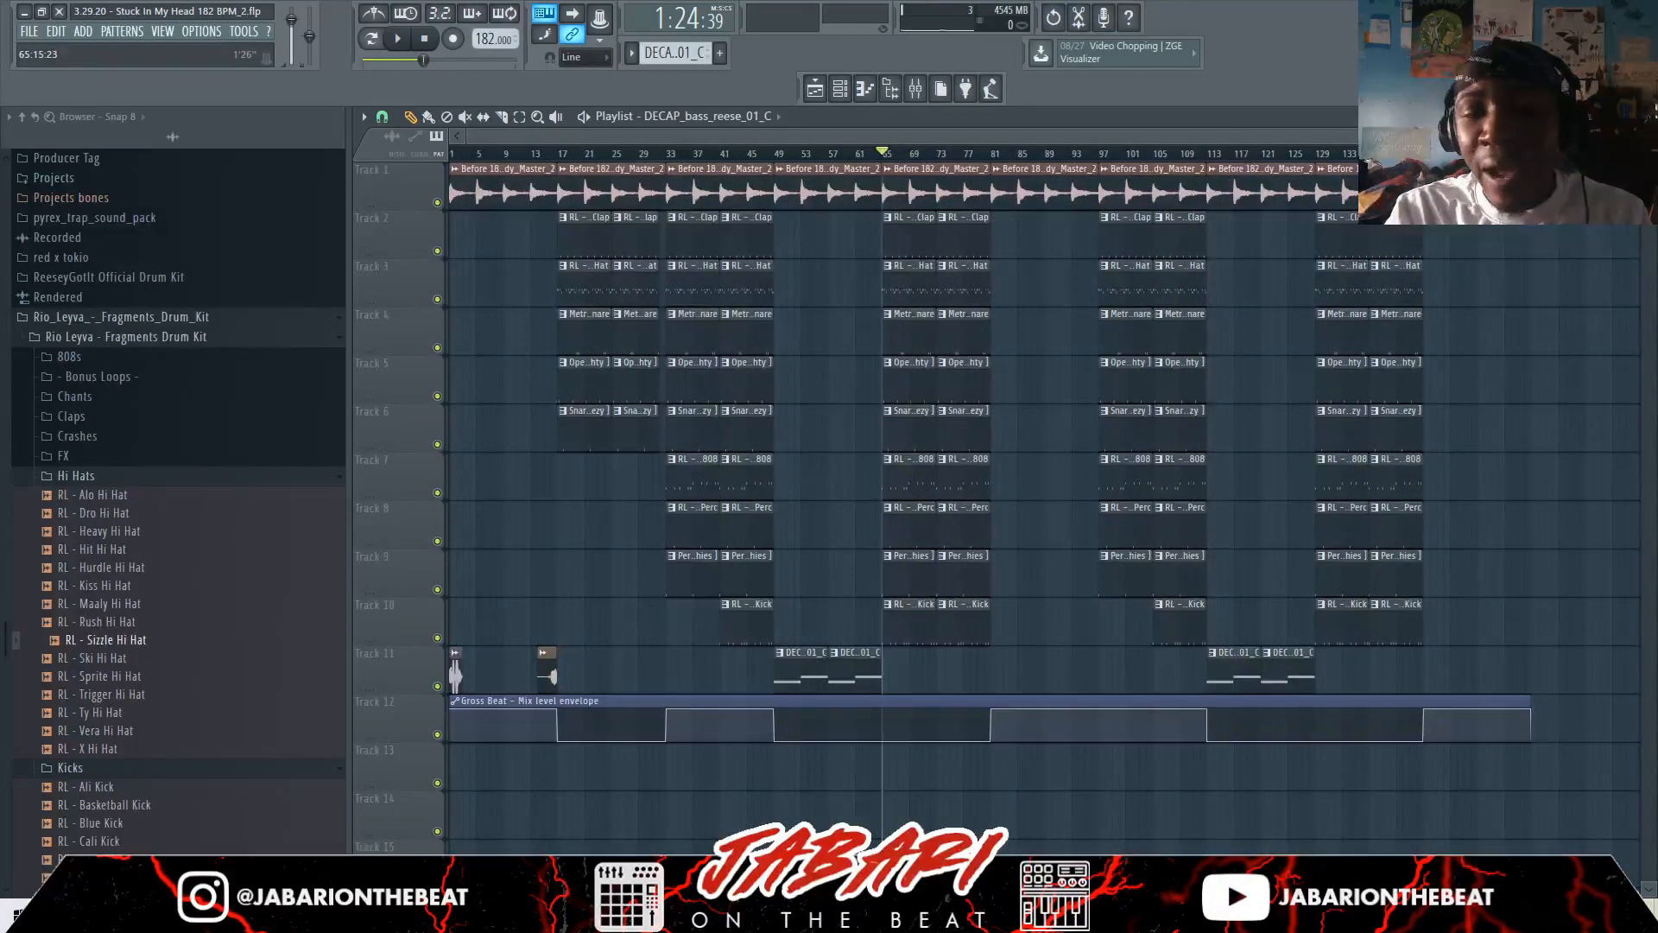
pyautogui.click(991, 153)
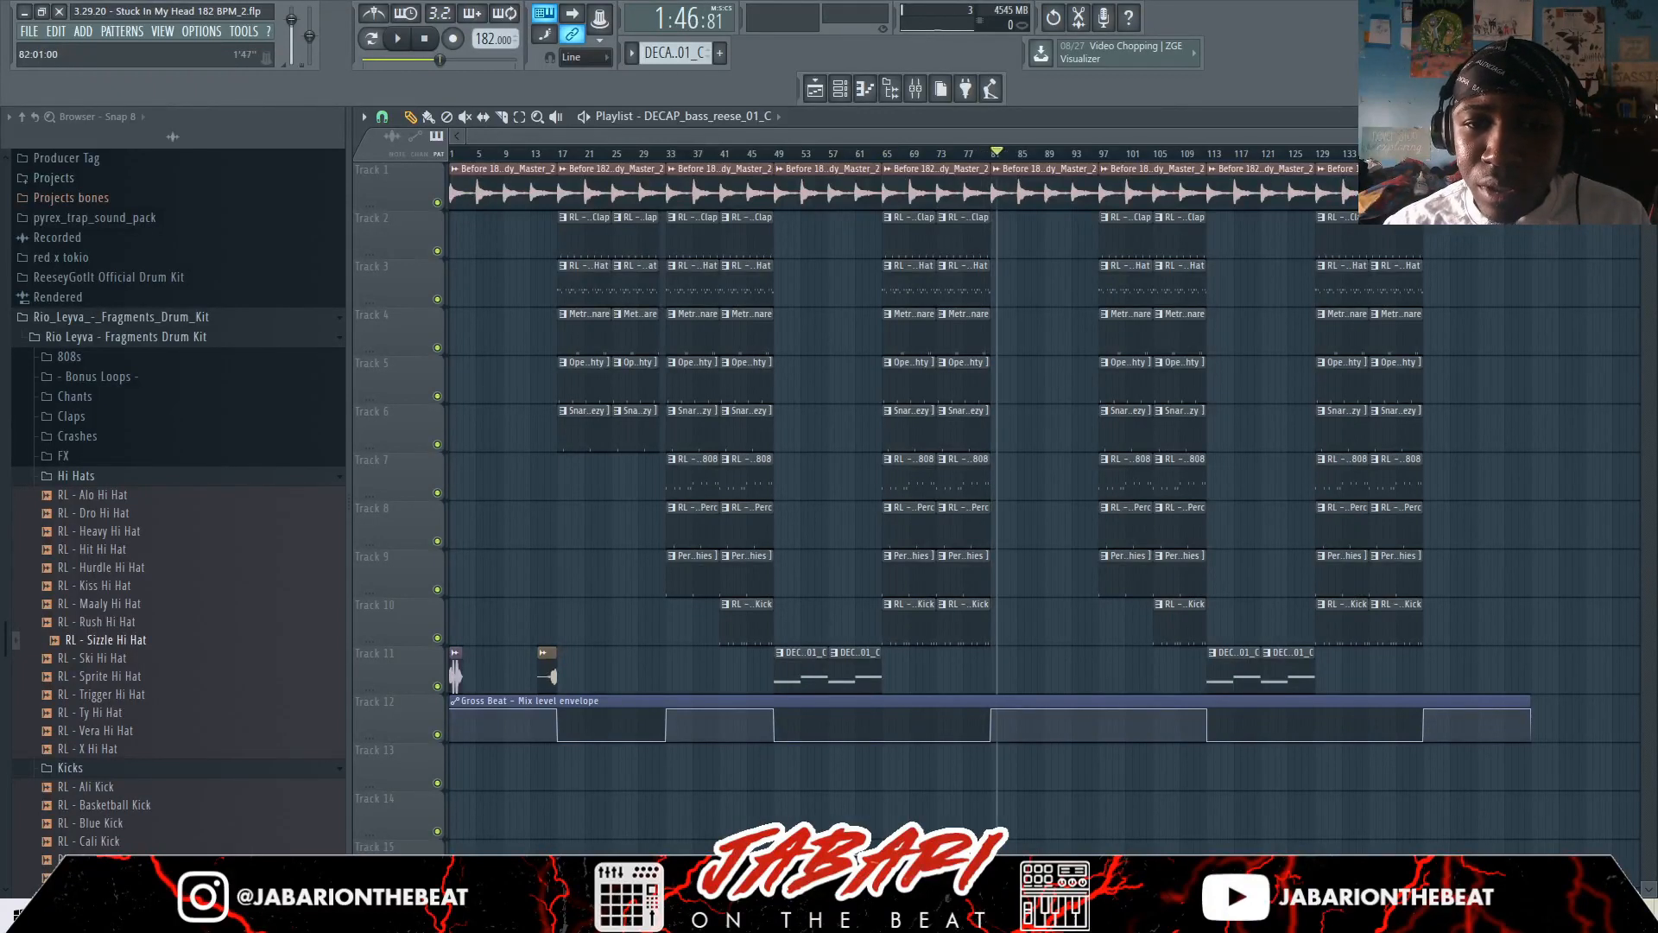
pyautogui.press('space')
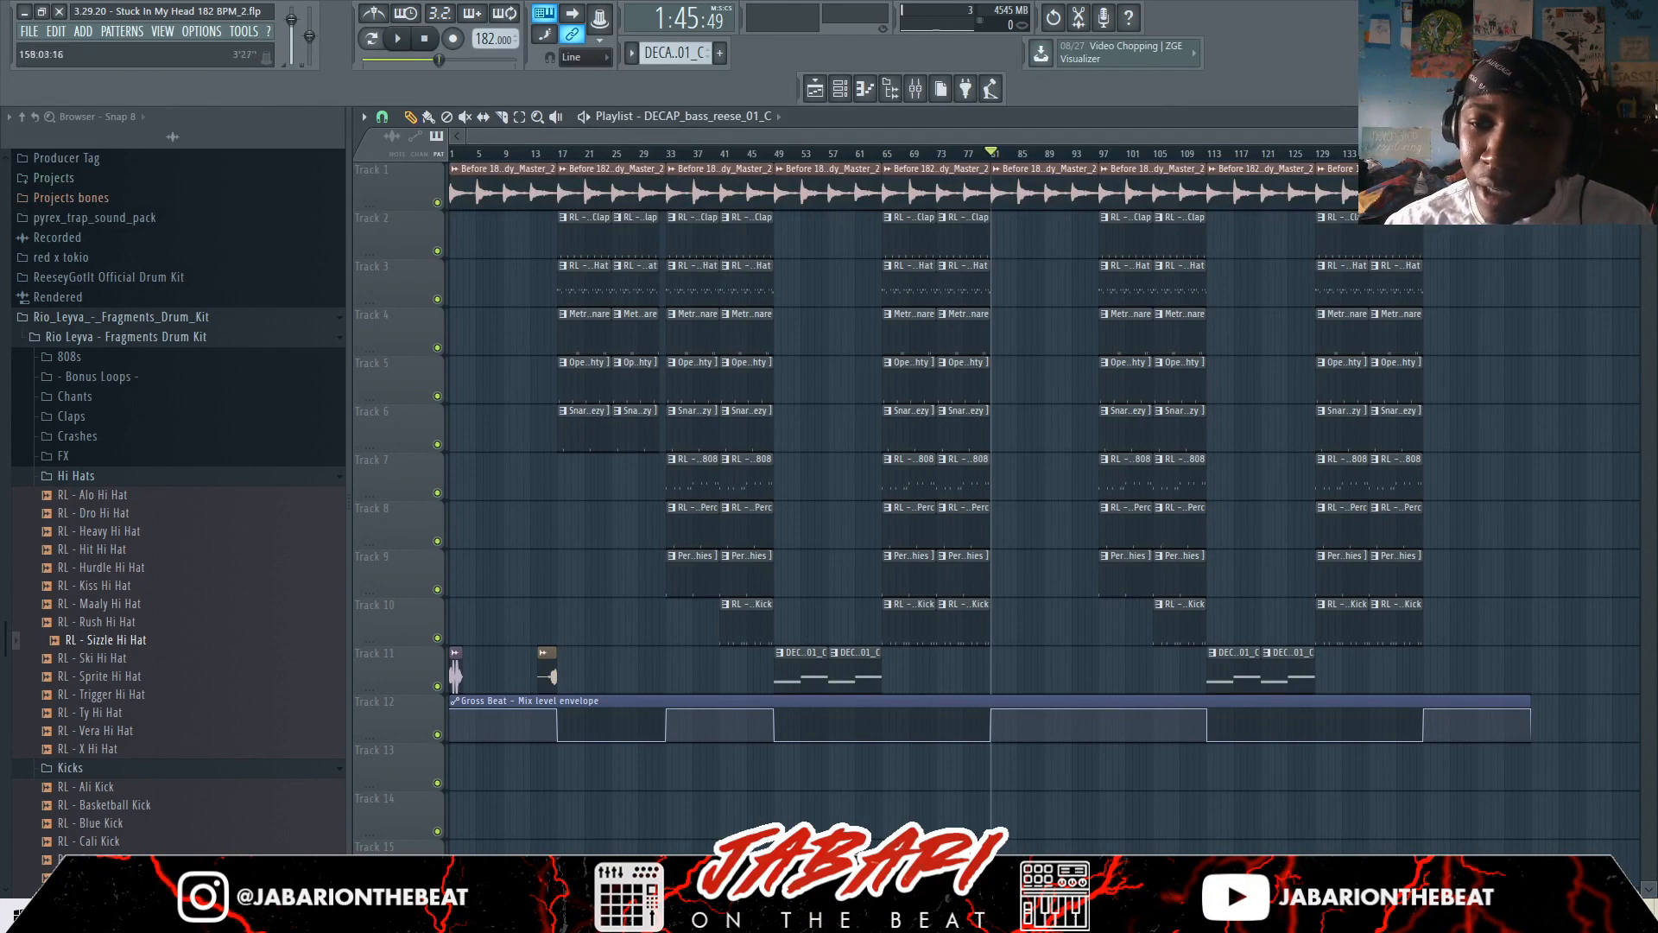
# Move the playback position to bar 145 and examine the outro's melody and Gross Beat envelope up to bar 161
pyautogui.scroll(5, 1527, 721)
pyautogui.click(1226, 152)
pyautogui.scroll(-4, 1538, 518)
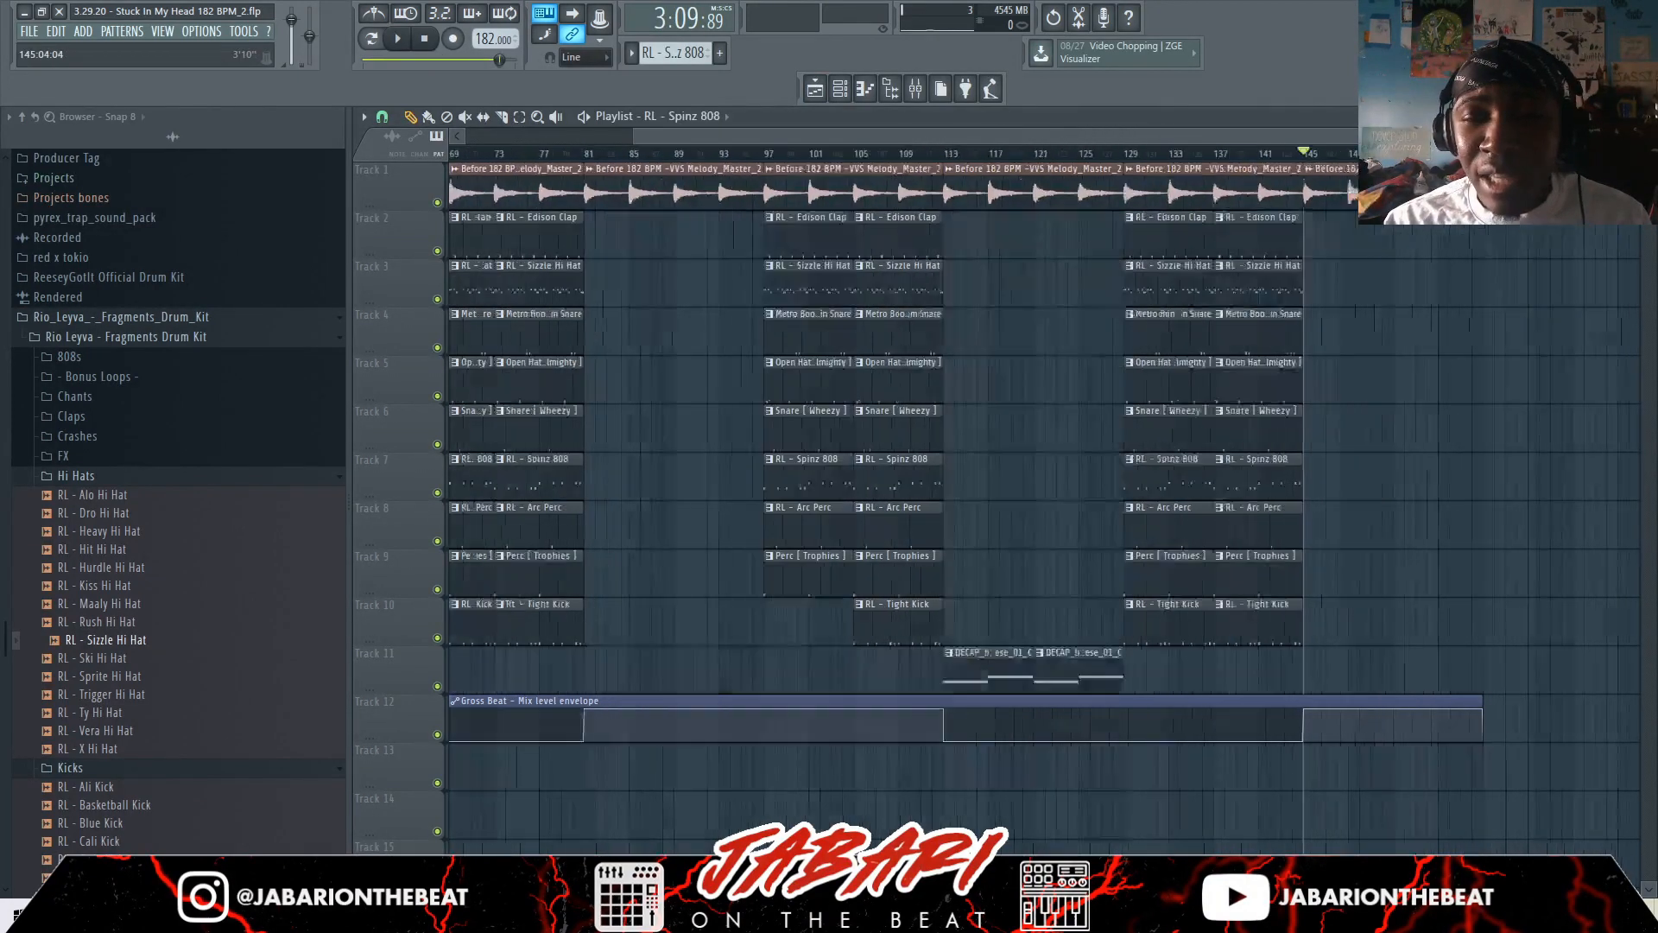
pyautogui.scroll(3, 1527, 518)
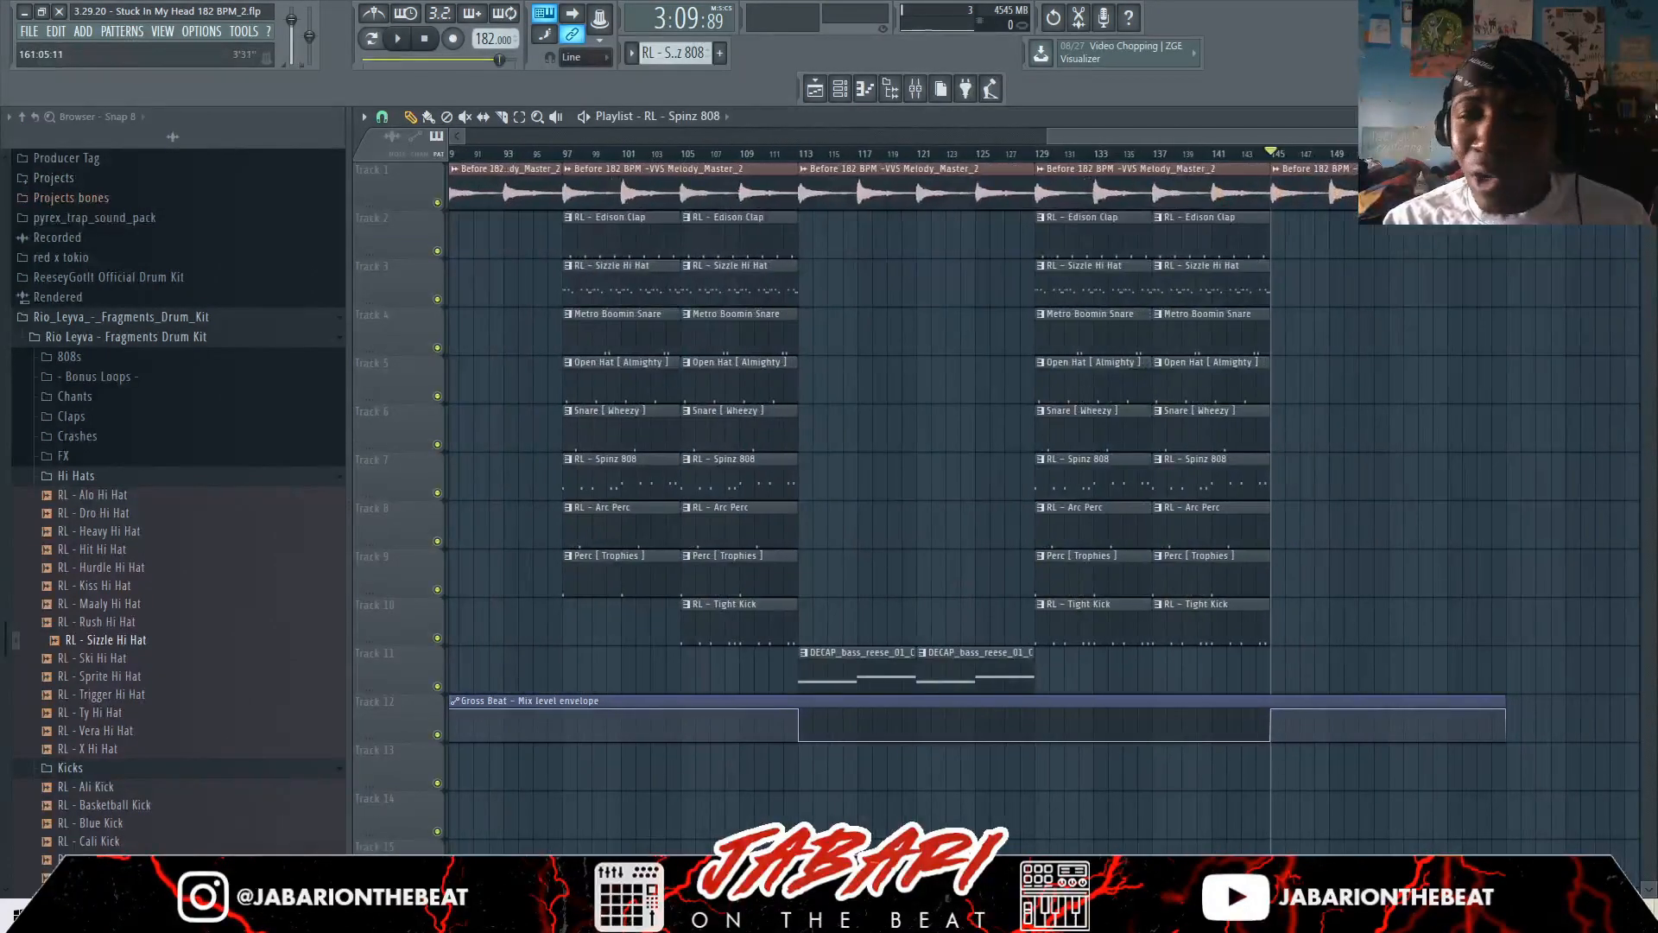
pyautogui.scroll(3, 1528, 518)
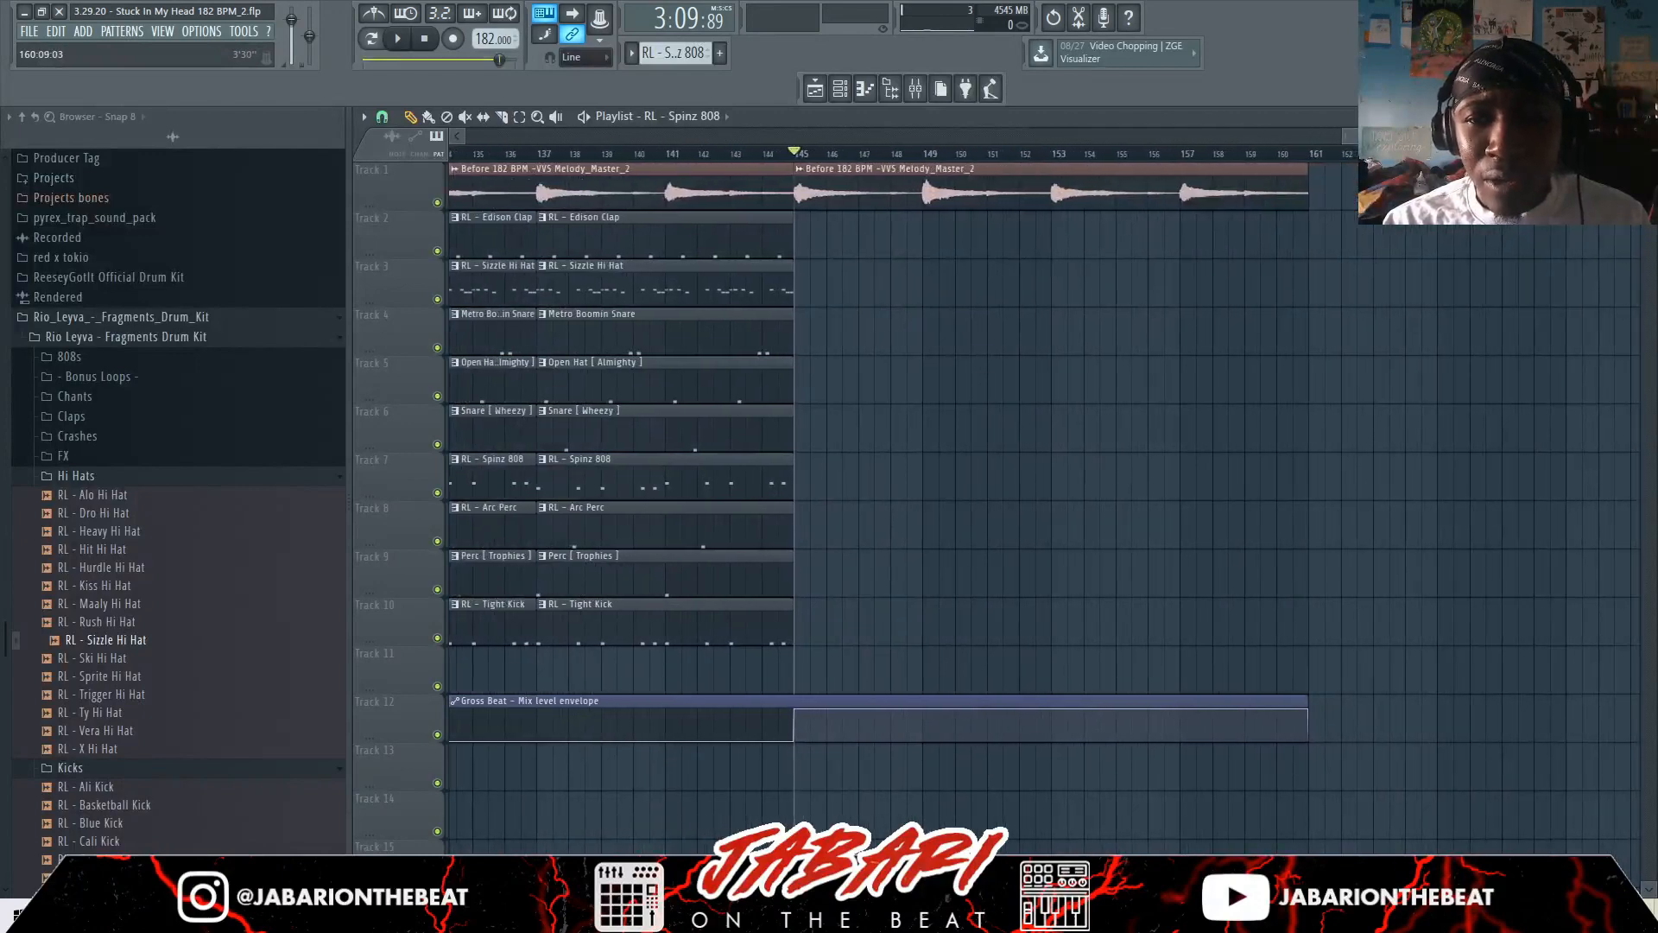
pyautogui.scroll(-3, 1527, 518)
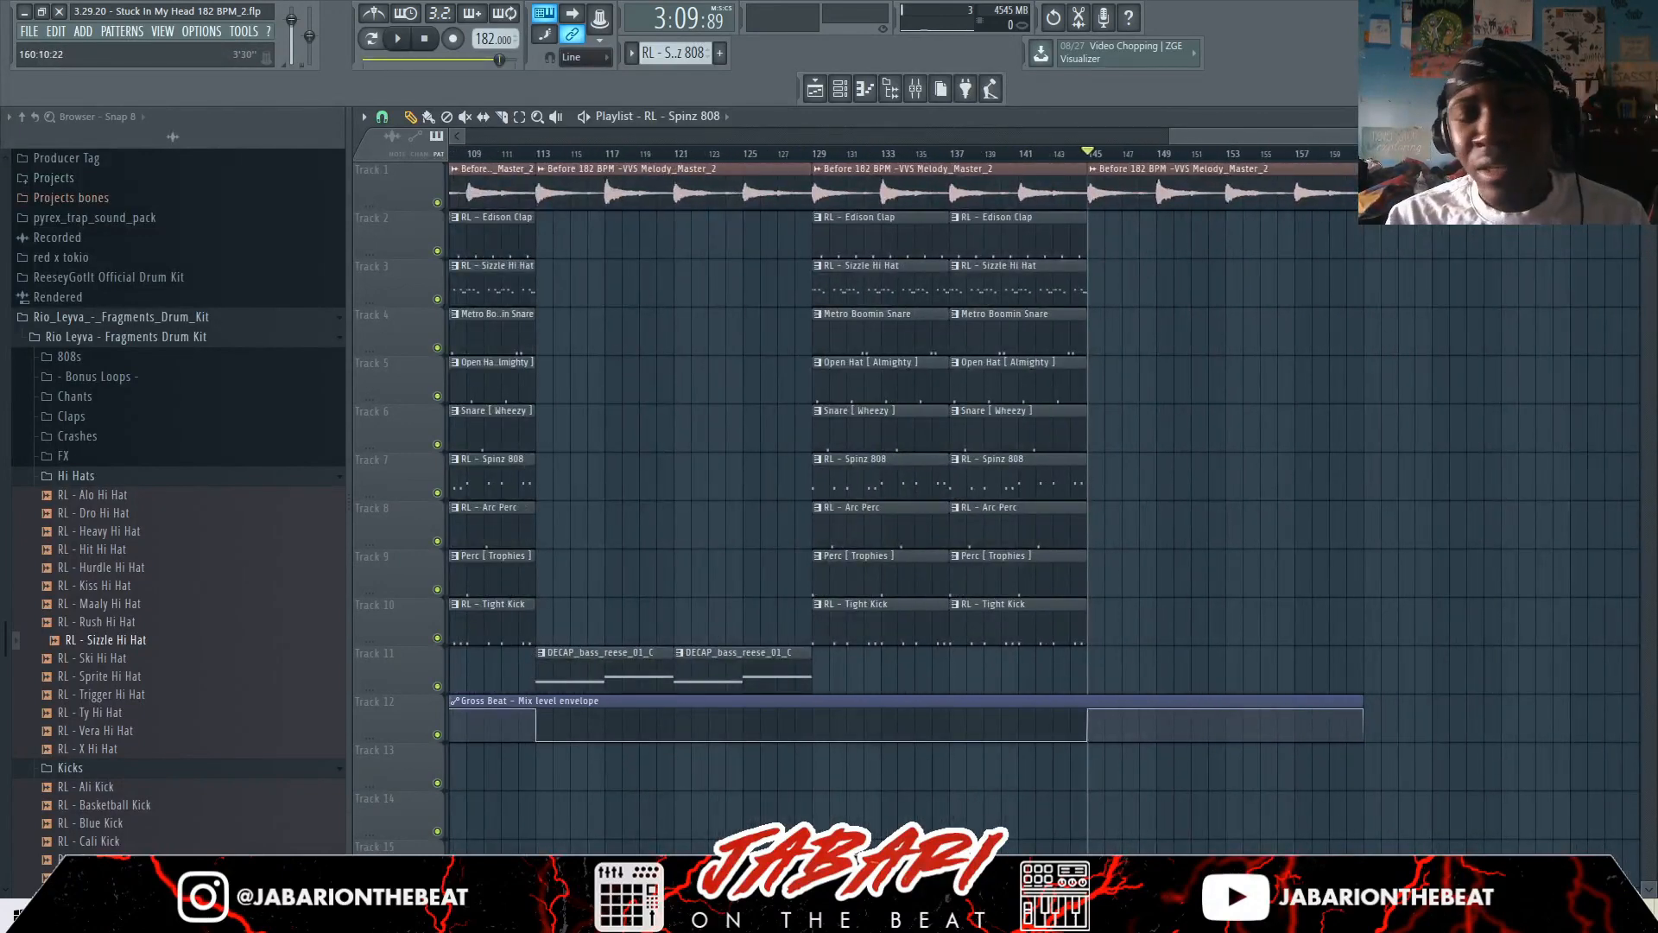
pyautogui.scroll(-3, 1527, 519)
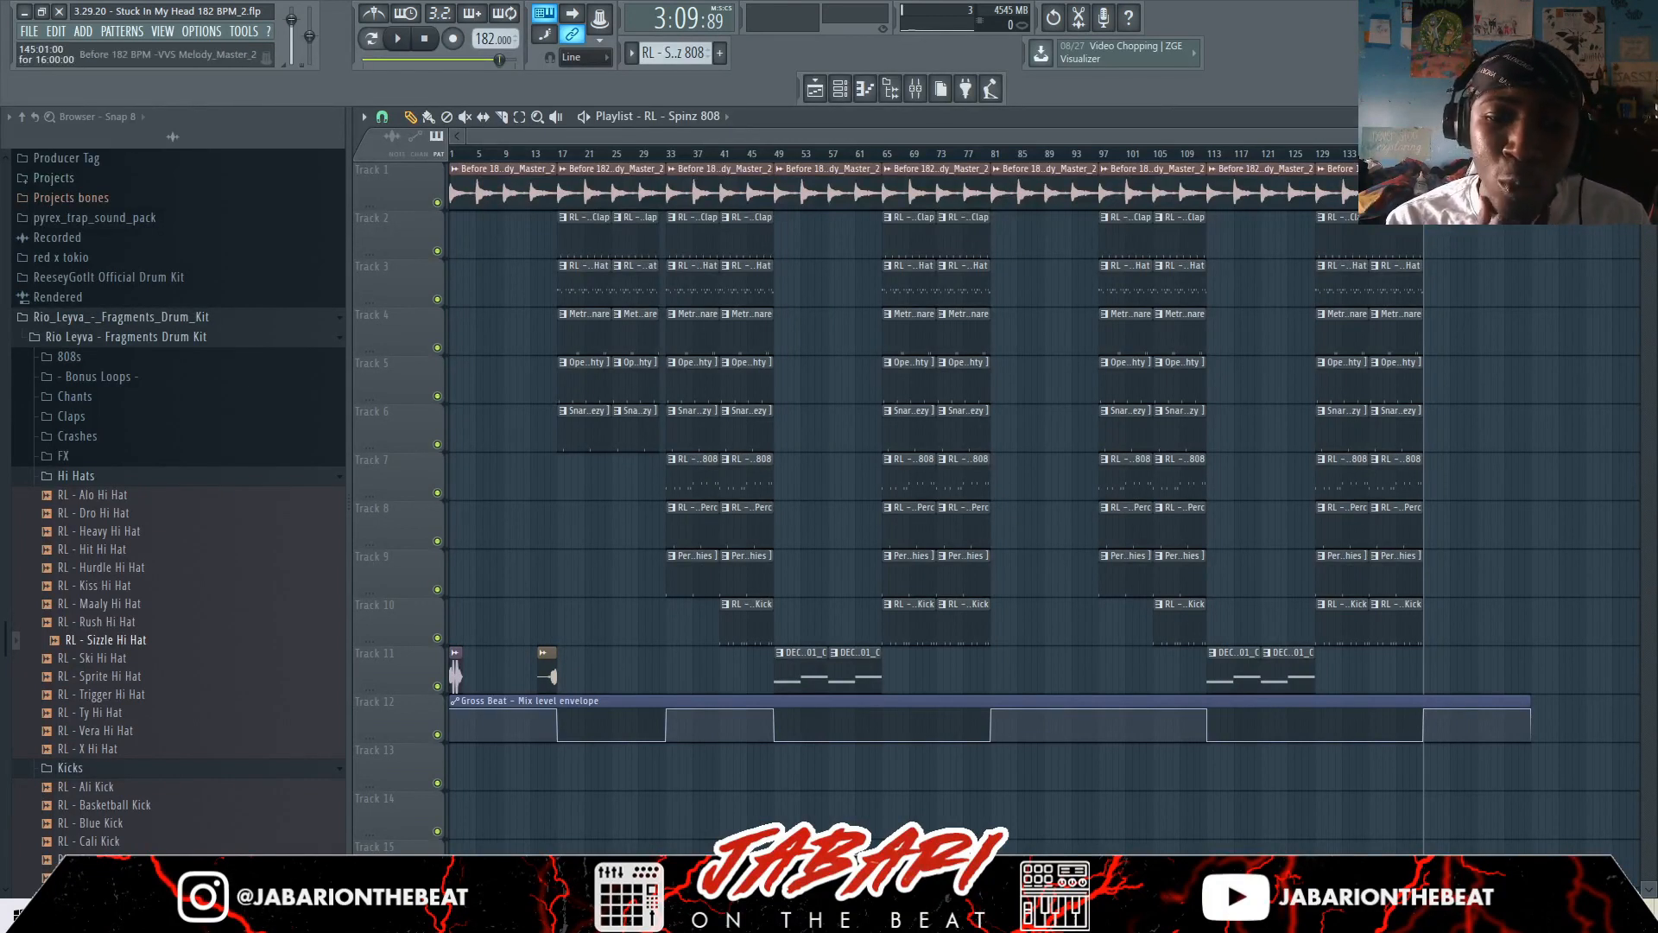
# Return the playback position to the start of the song and review the intro
pyautogui.scroll(2, 501, 192)
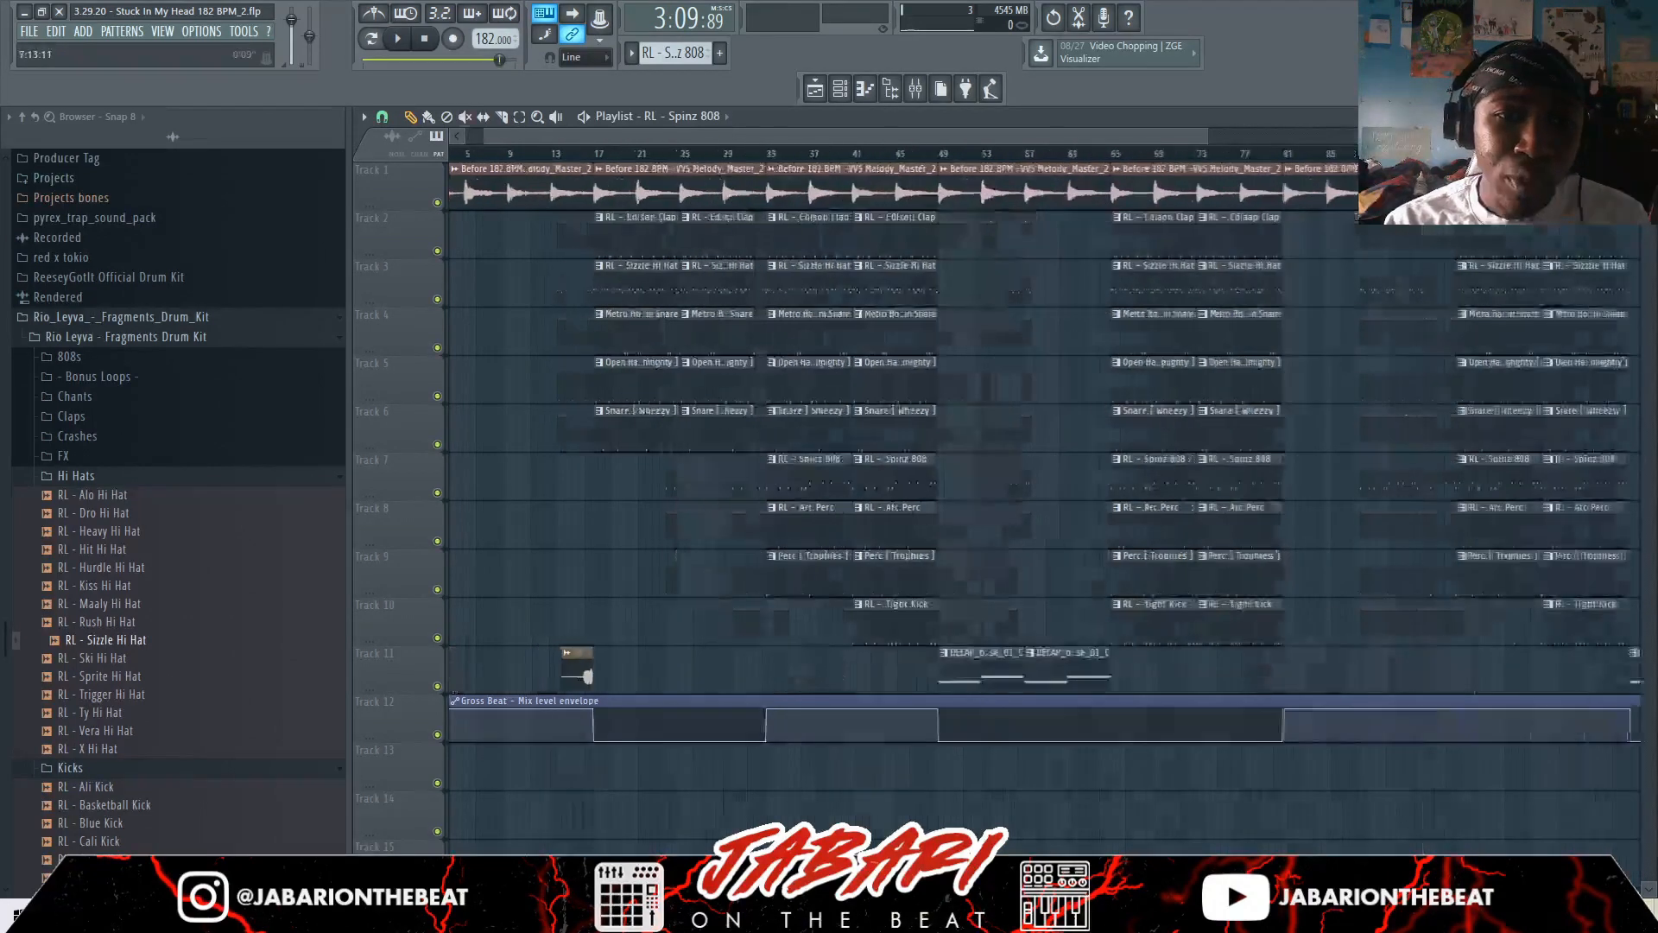
pyautogui.click(363, 59)
pyautogui.moveTo(537, 136); pyautogui.dragTo(509, 137)
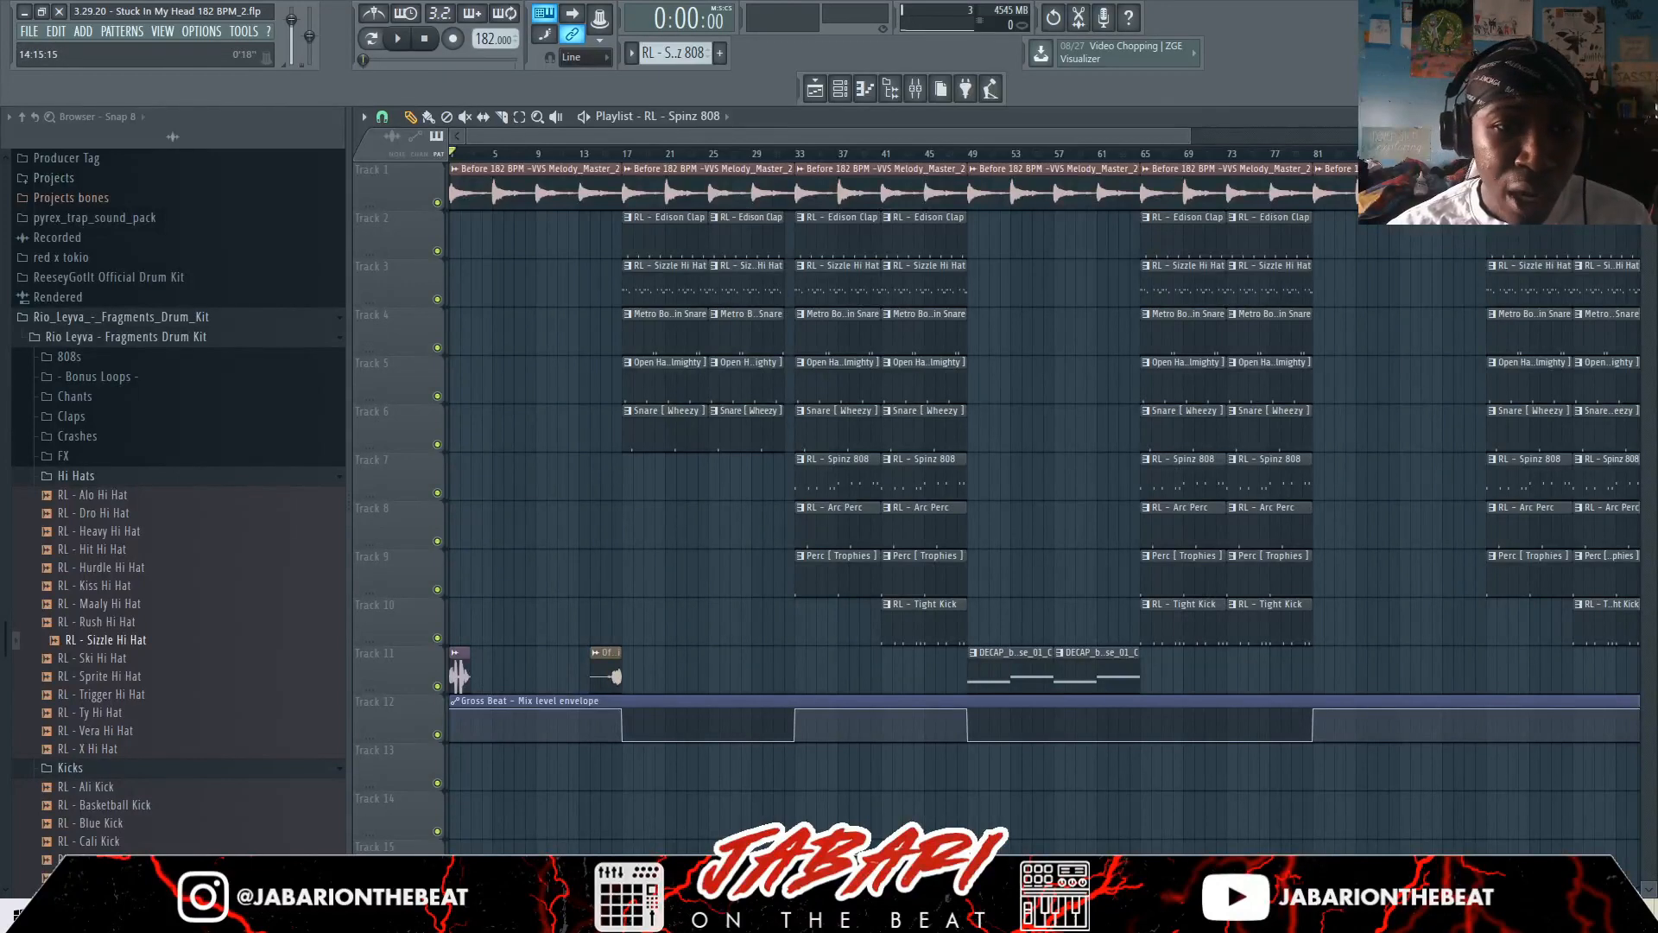
# Move the playback position to bar 17, inspect the RL - Sizzle Hi Hat pattern in the piano roll, and return to the playlist
pyautogui.click(616, 154)
pyautogui.scroll(5, 616, 154)
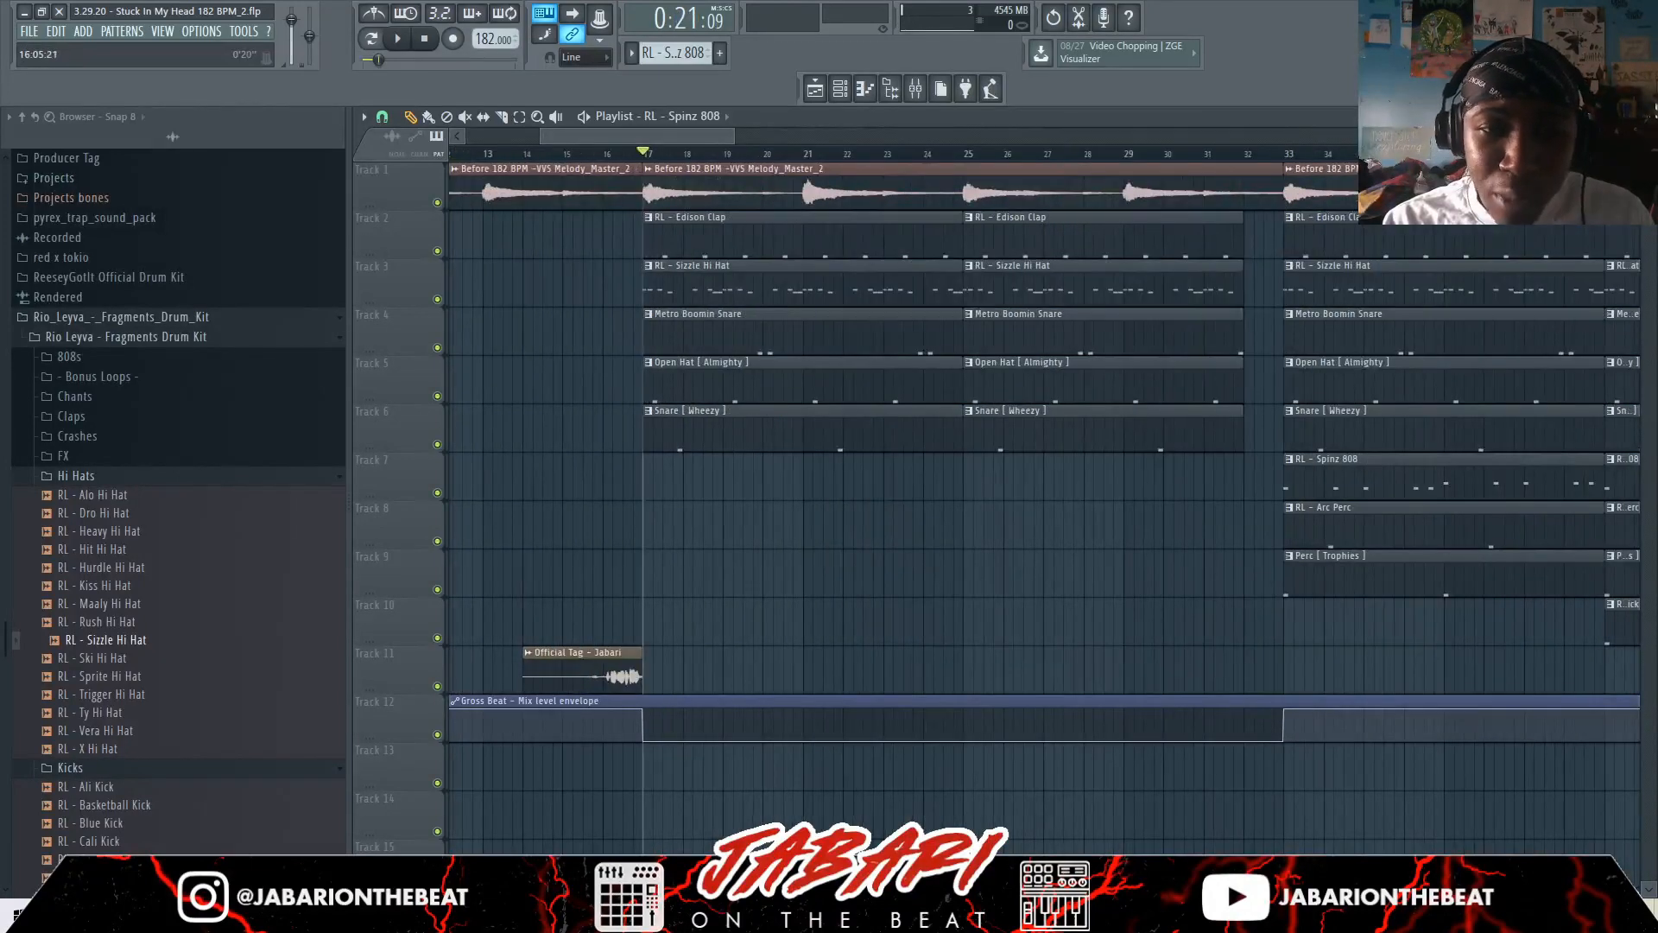
pyautogui.scroll(-3, 616, 154)
pyautogui.scroll(3, 616, 154)
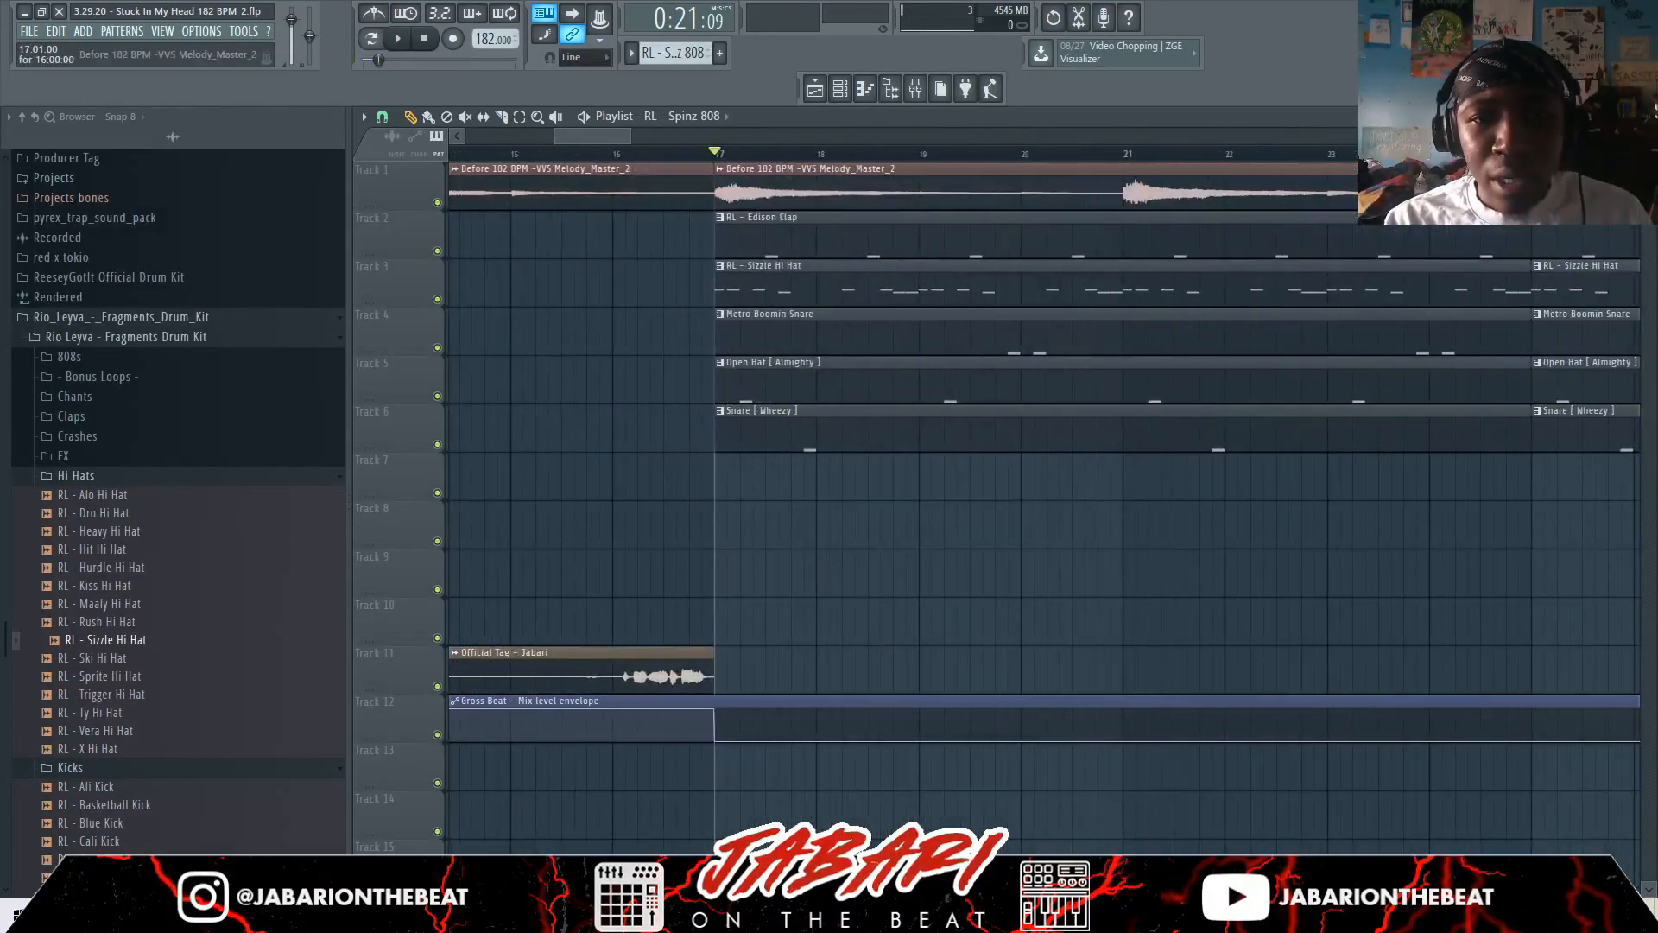
pyautogui.doubleClick(799, 267)
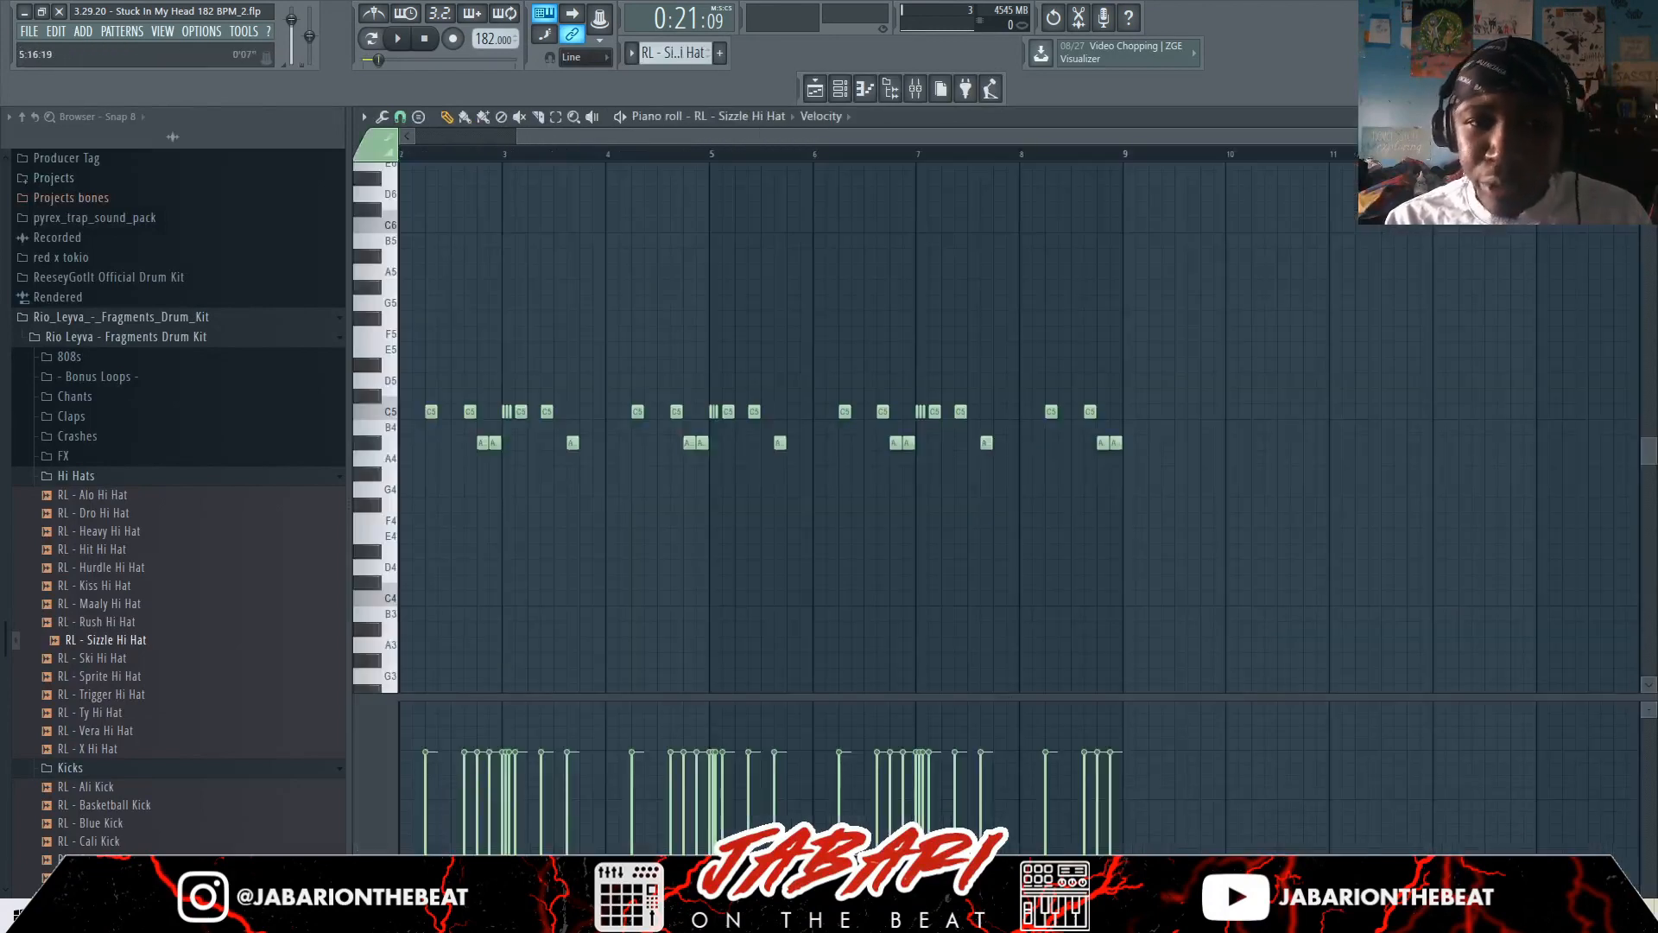
pyautogui.click(814, 89)
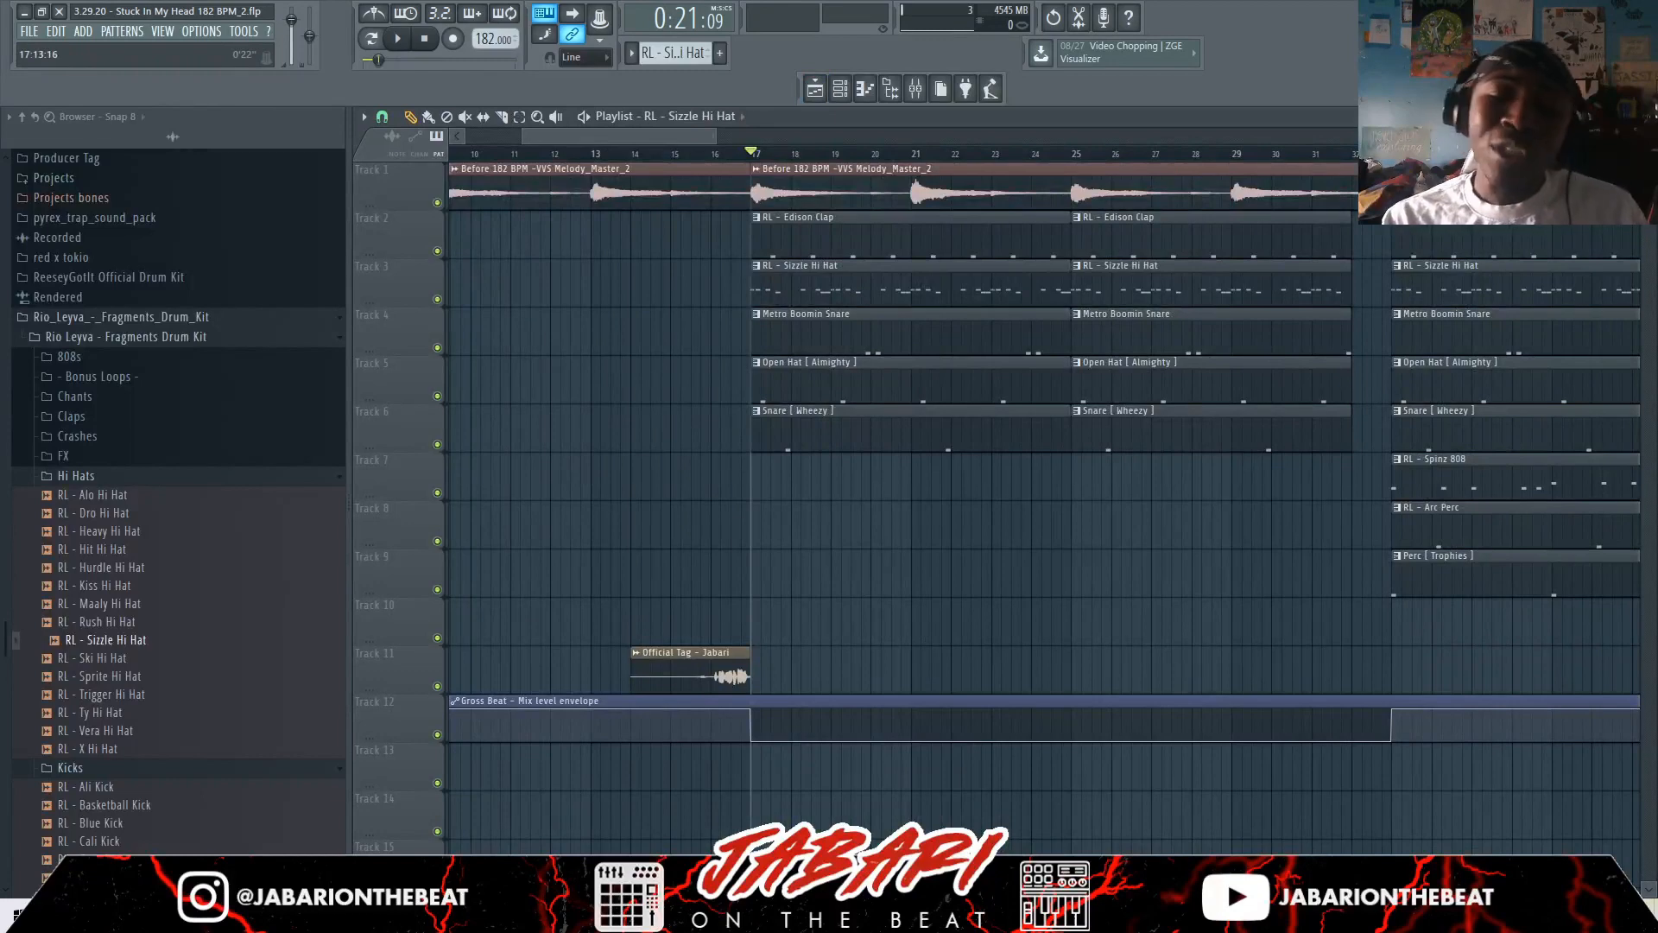
# Move the playback position to bar 33 and review the section where the 808, percs and kick join the drums
pyautogui.scroll(-8, 767, 432)
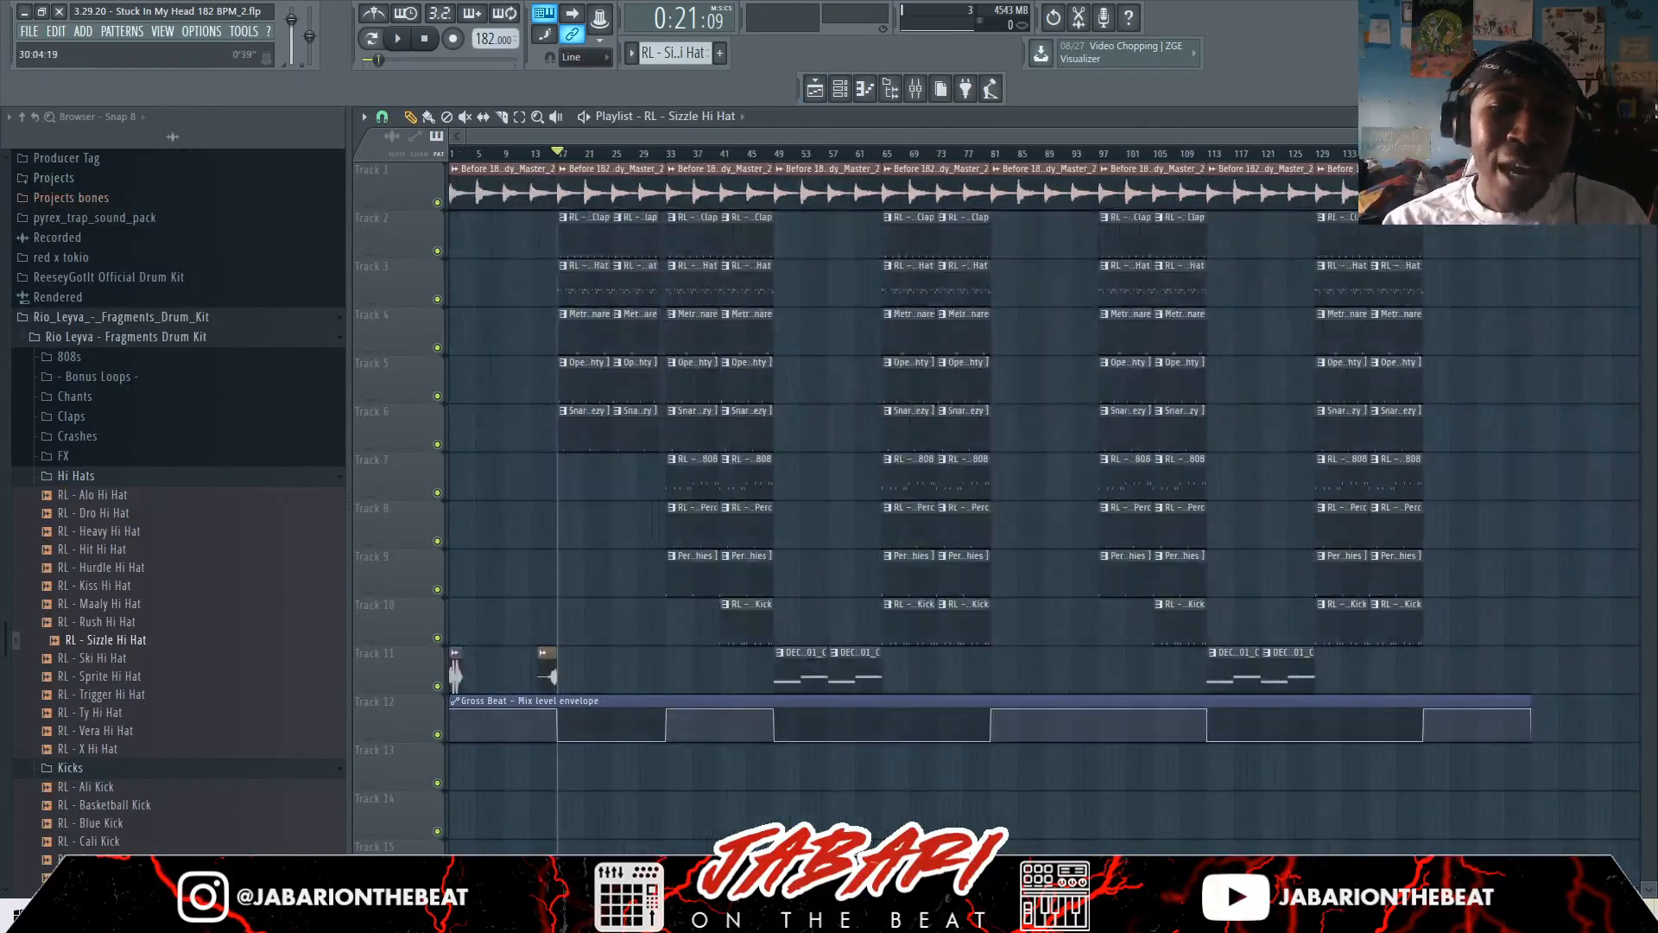
pyautogui.click(665, 154)
pyautogui.scroll(7, 665, 153)
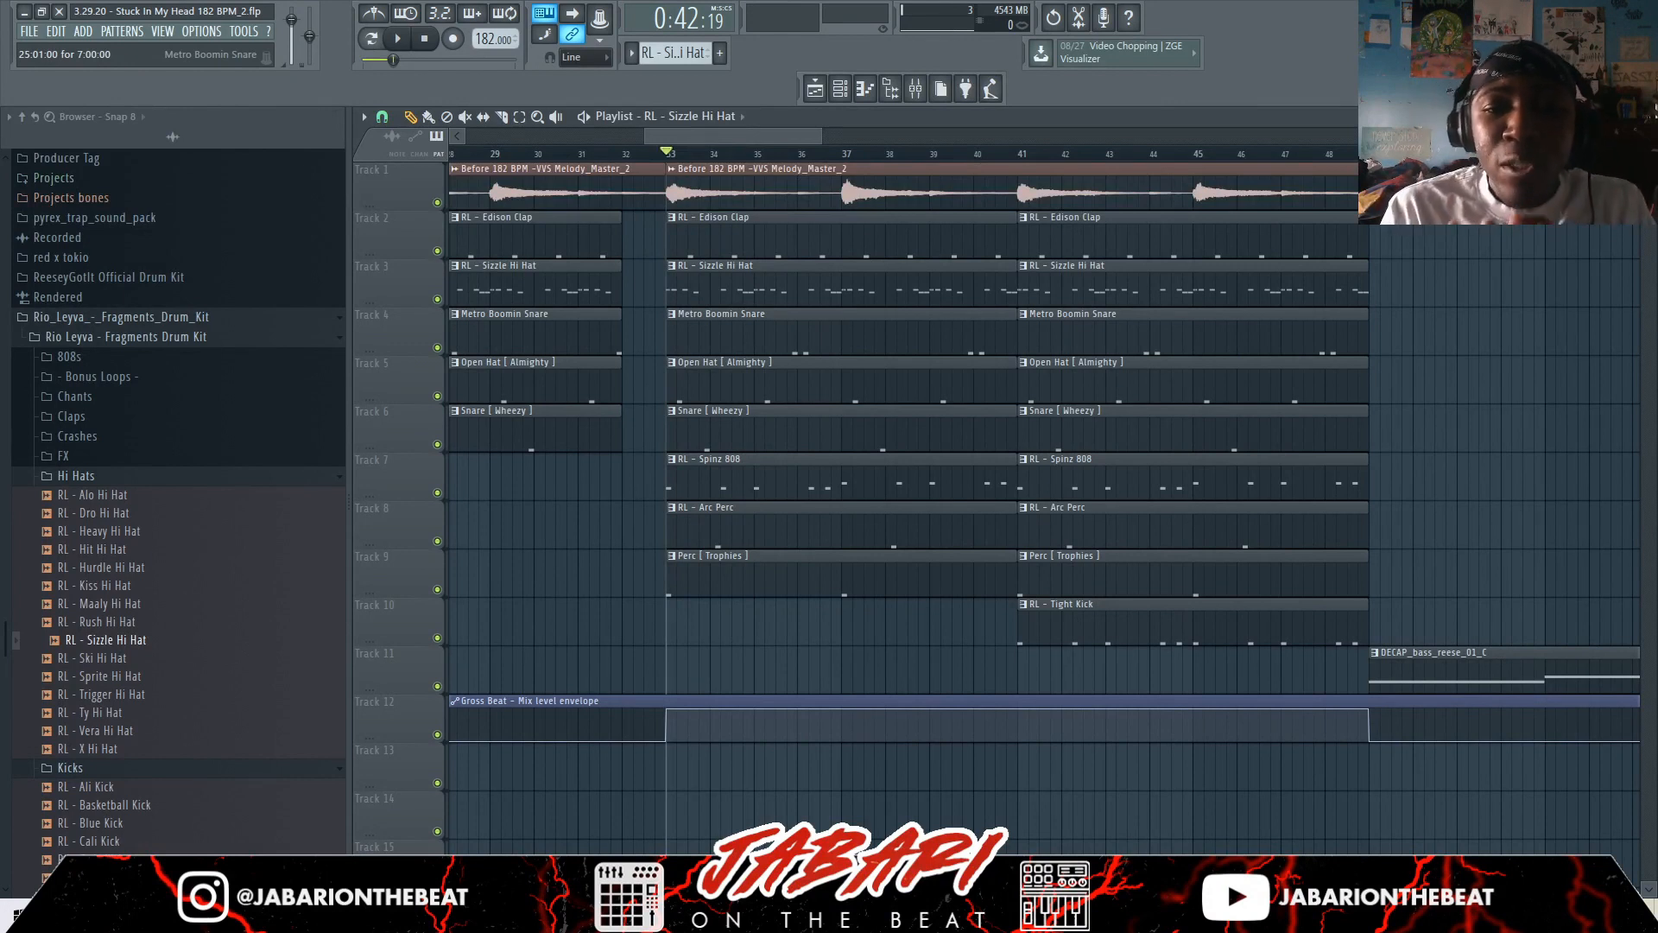
pyautogui.scroll(-5, 715, 467)
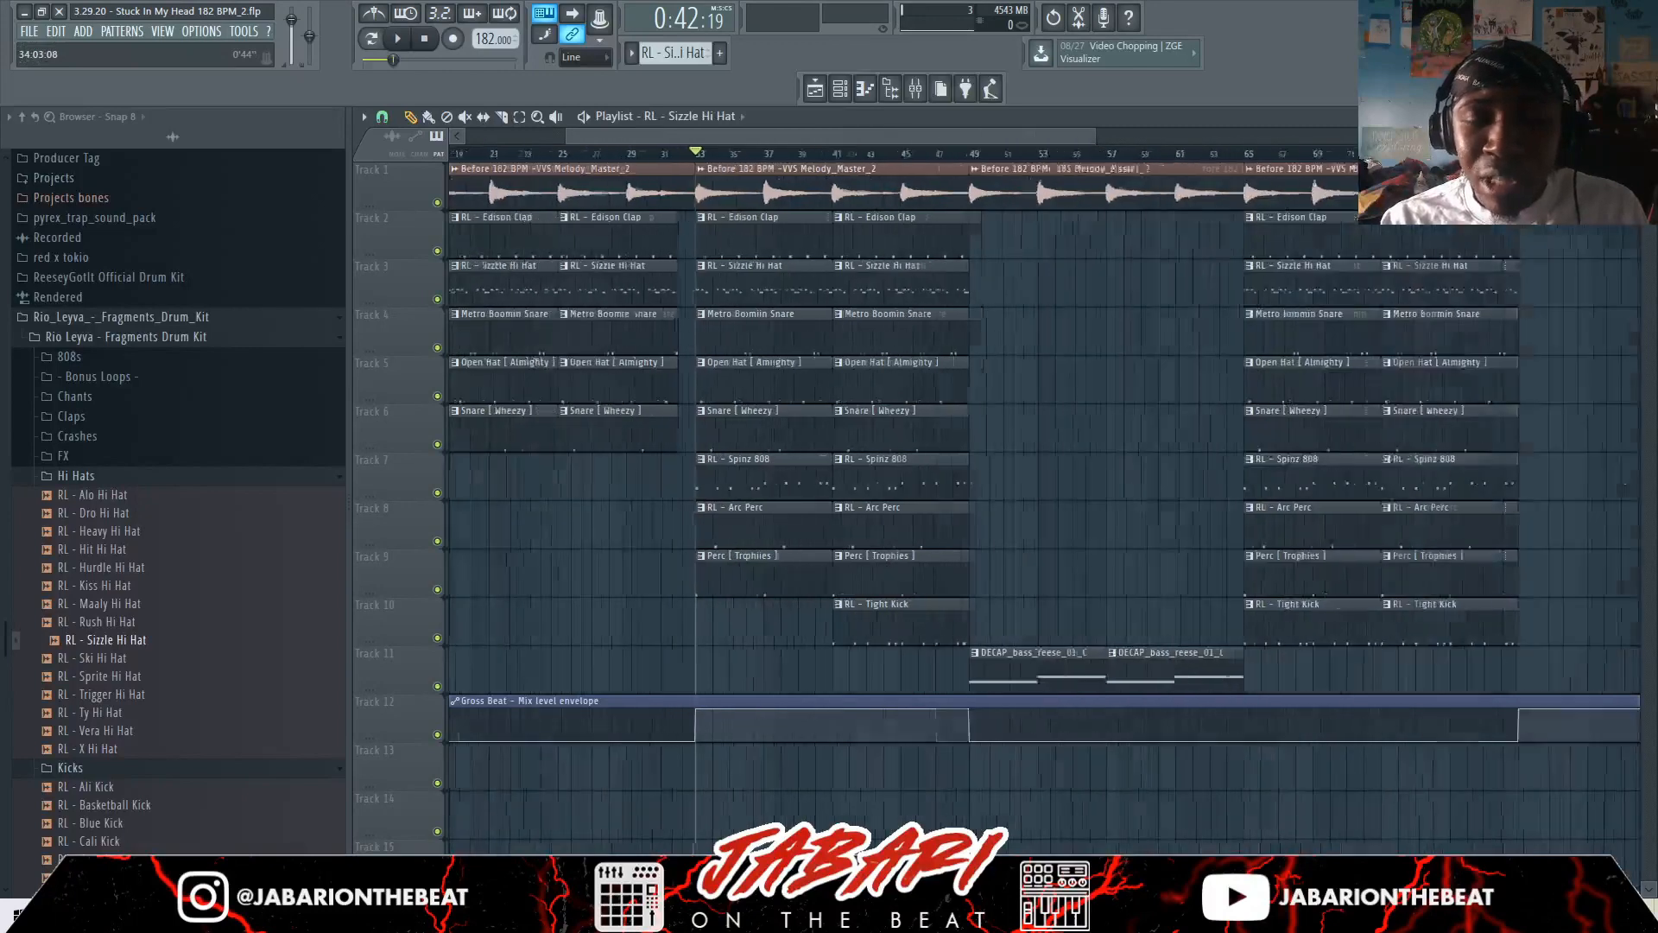
pyautogui.scroll(2, 715, 467)
pyautogui.scroll(-4, 715, 467)
pyautogui.scroll(-3, 715, 467)
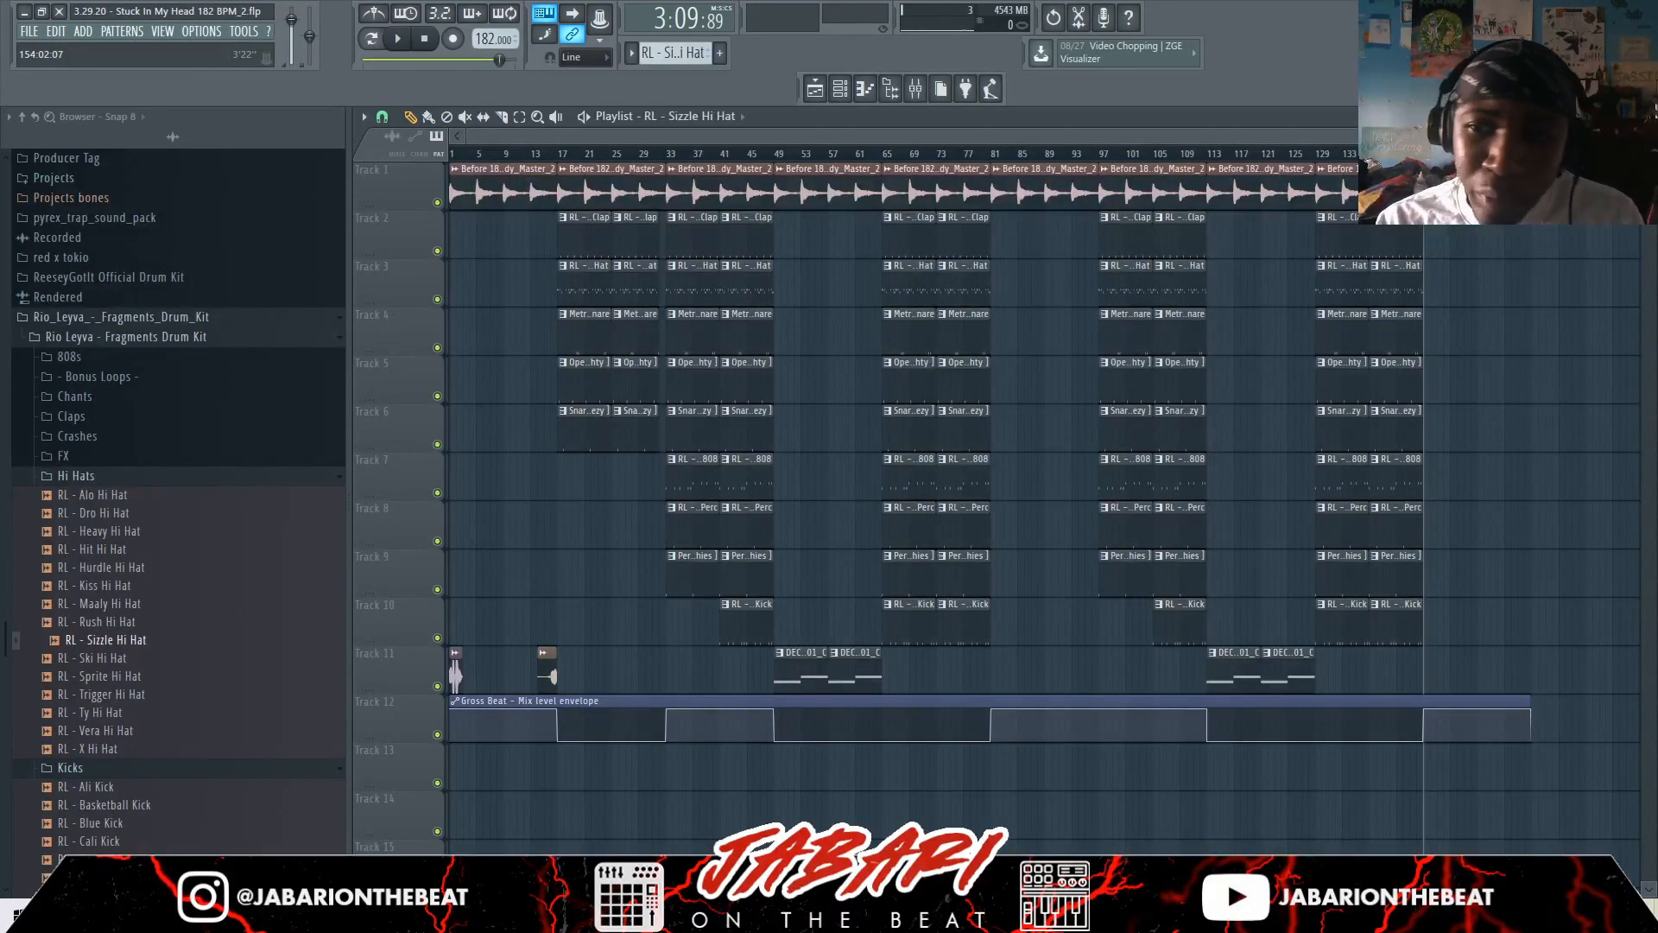
# Review the outro after bar 145, move the playback position to bar 17 to compare, and move it back to bar 145
pyautogui.scroll(4, 1503, 466)
pyautogui.scroll(-4, 1526, 466)
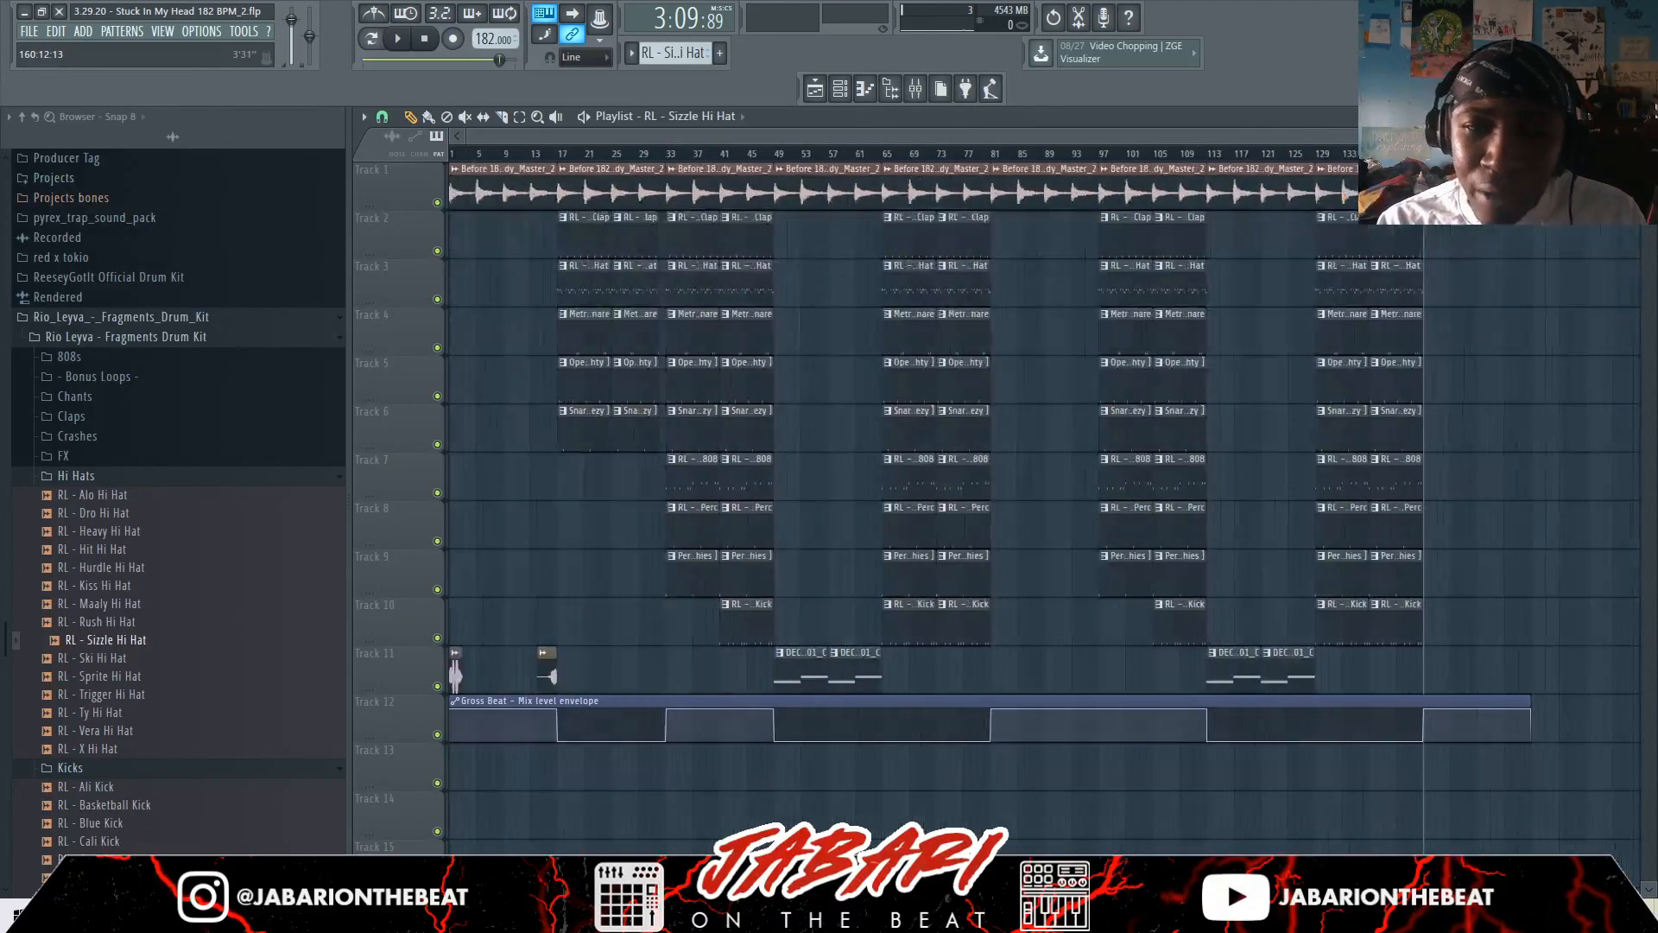
pyautogui.click(558, 154)
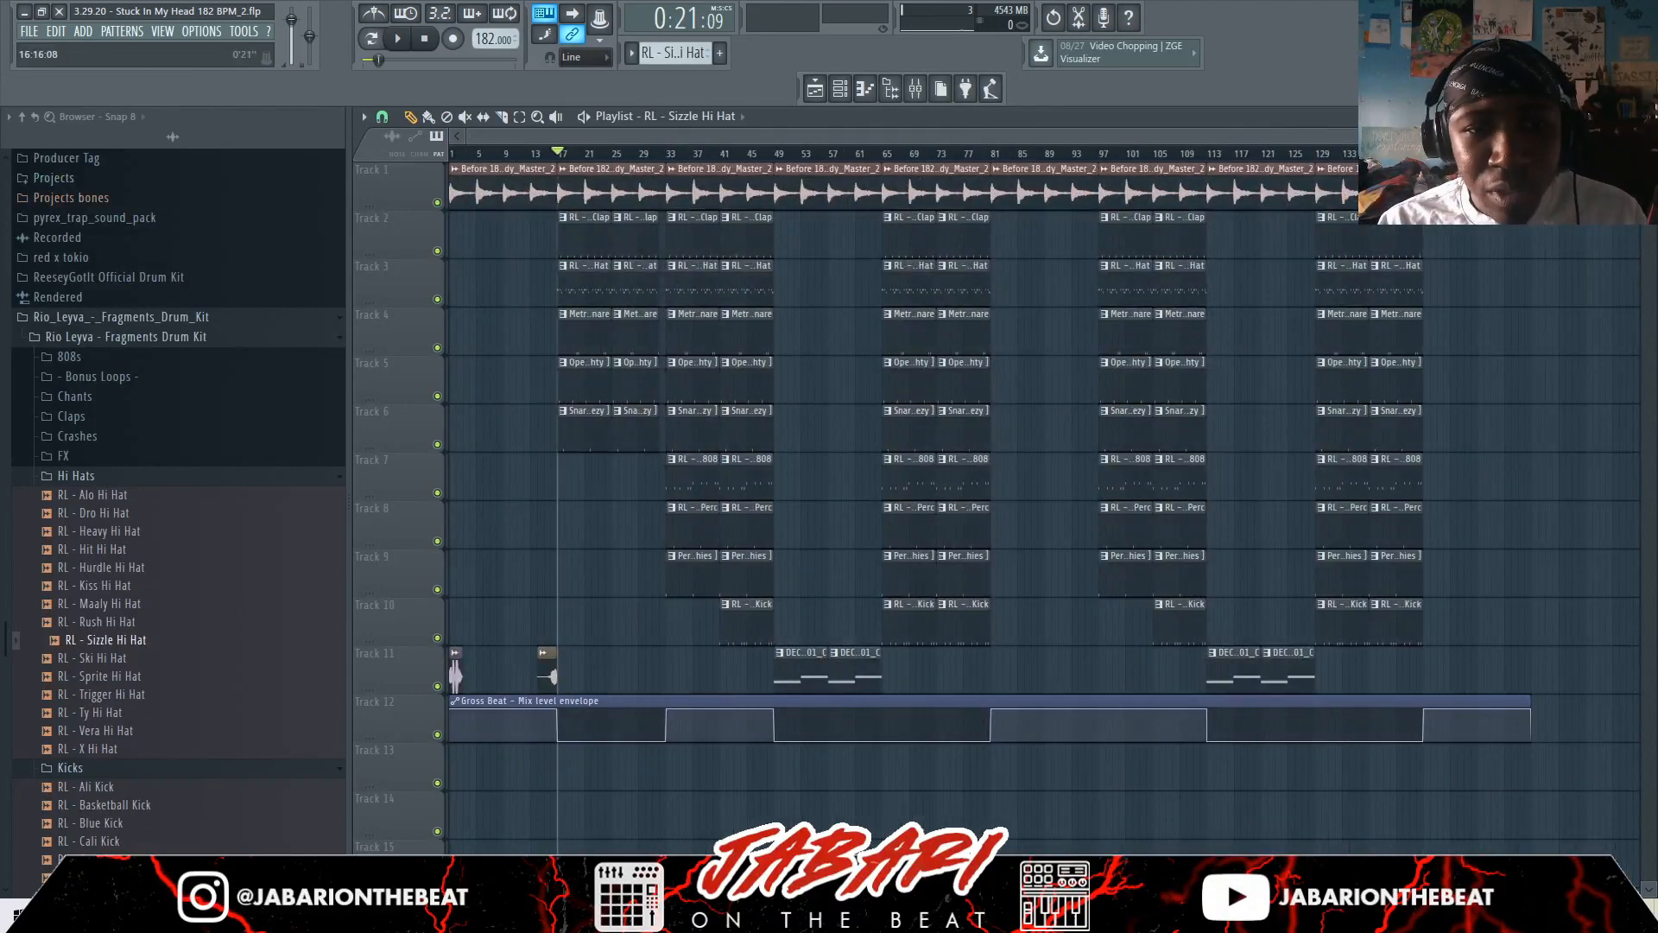
pyautogui.scroll(5, 557, 154)
pyautogui.scroll(-4, 557, 154)
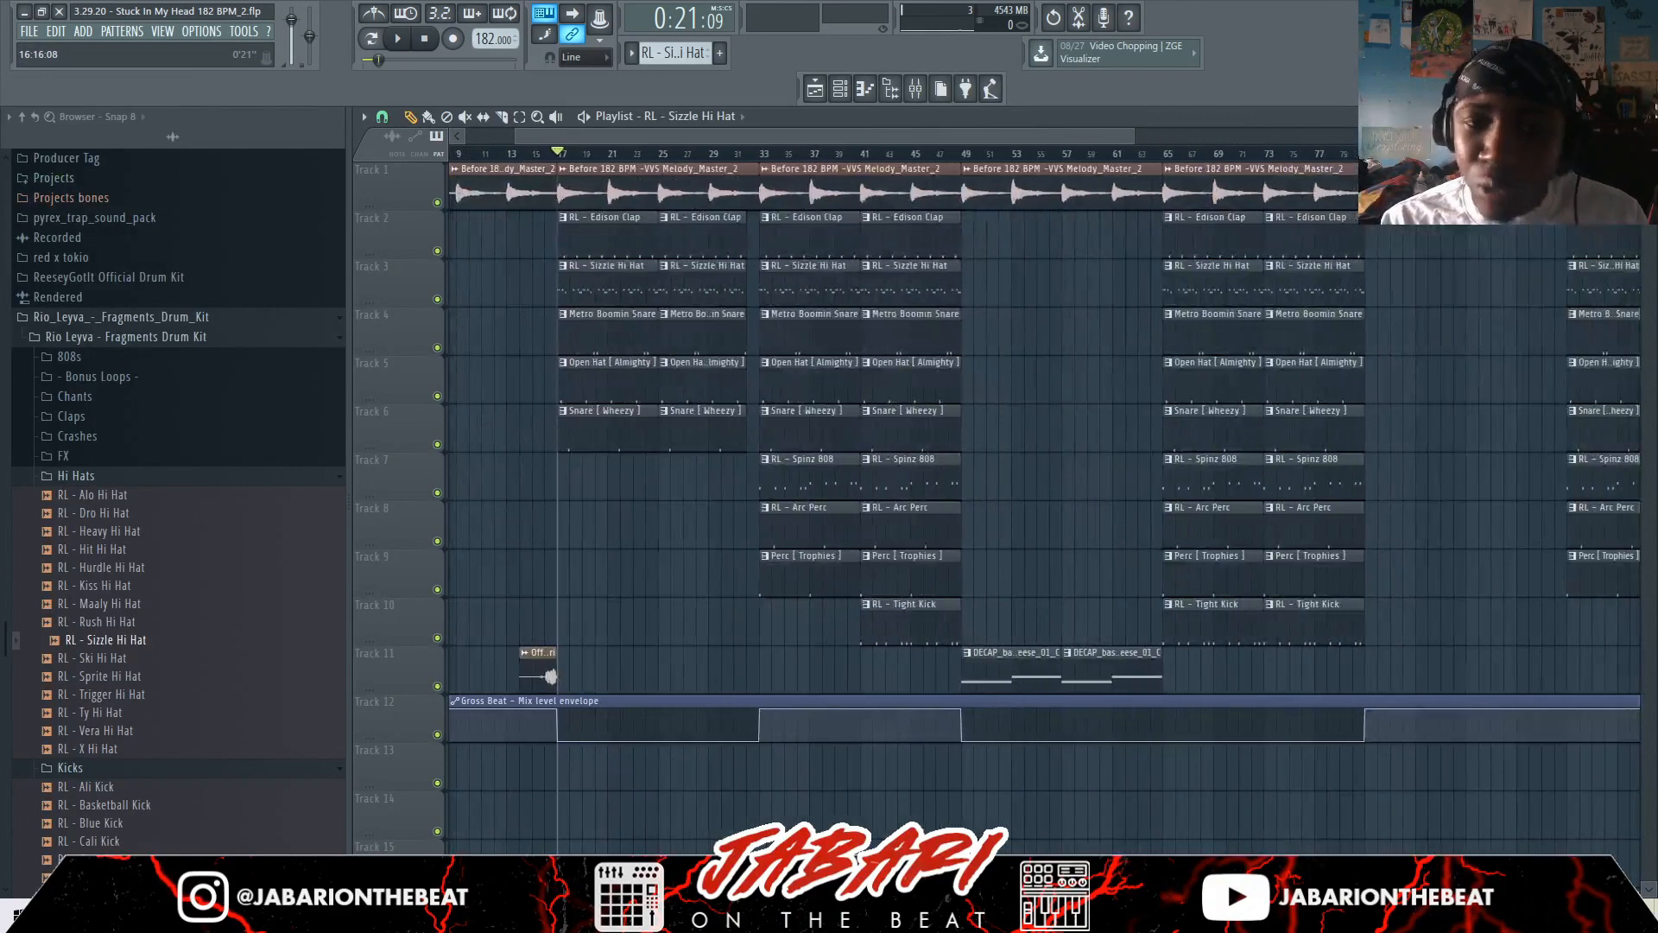
pyautogui.scroll(-3, 557, 154)
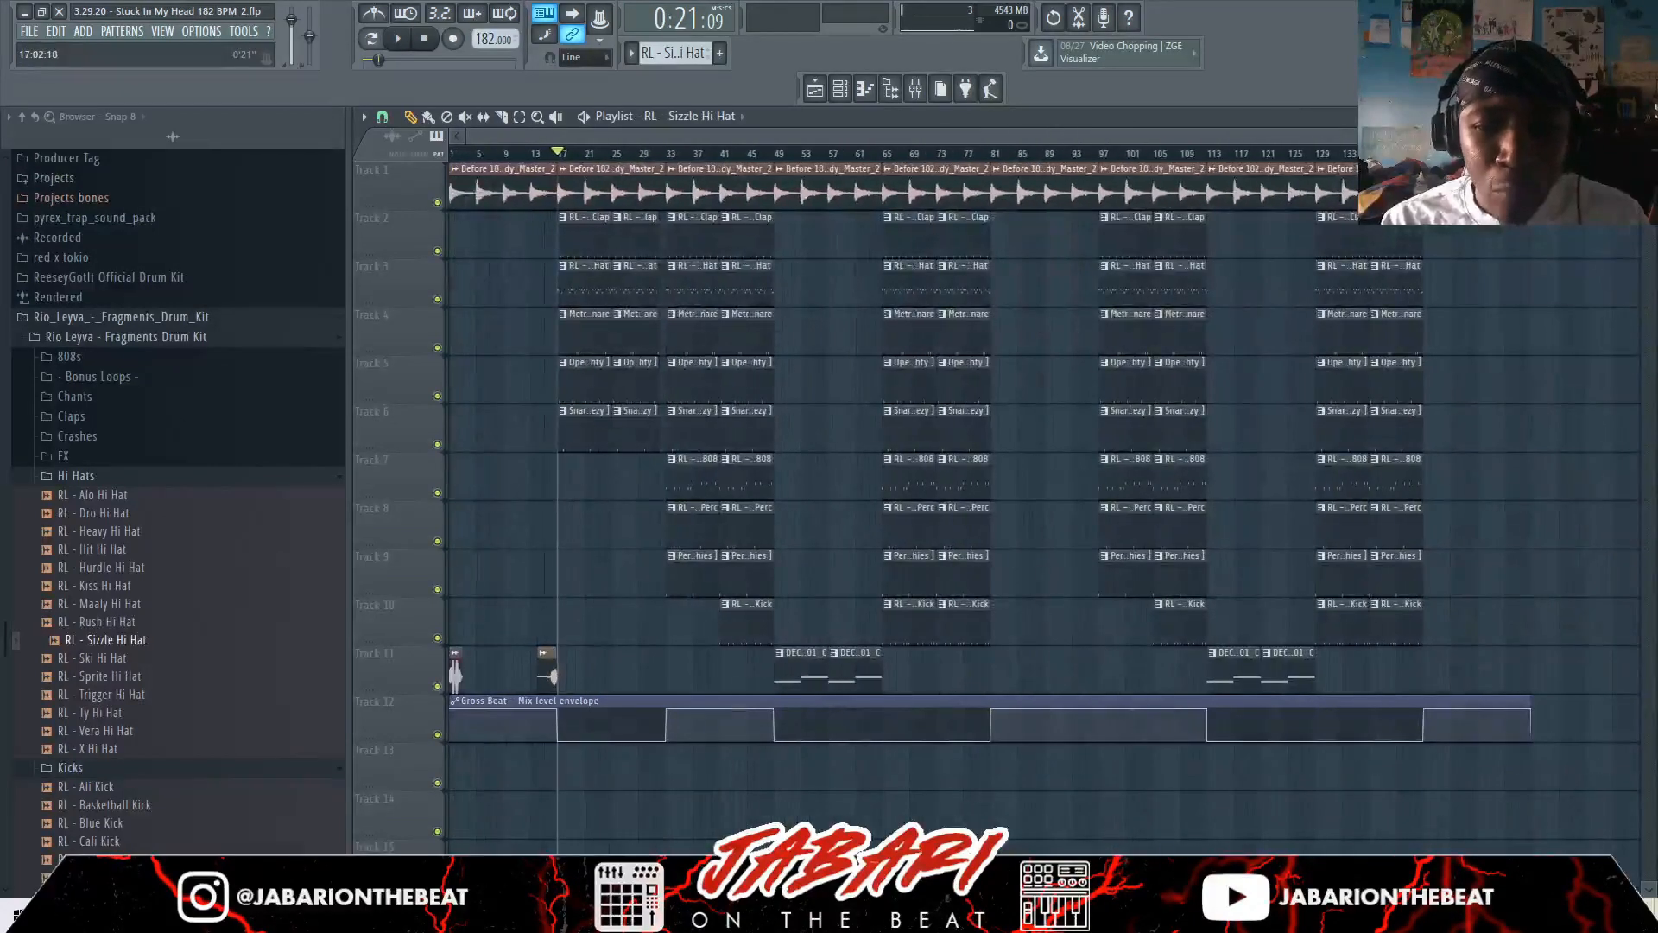
pyautogui.moveTo(1430, 154); pyautogui.dragTo(1424, 154)
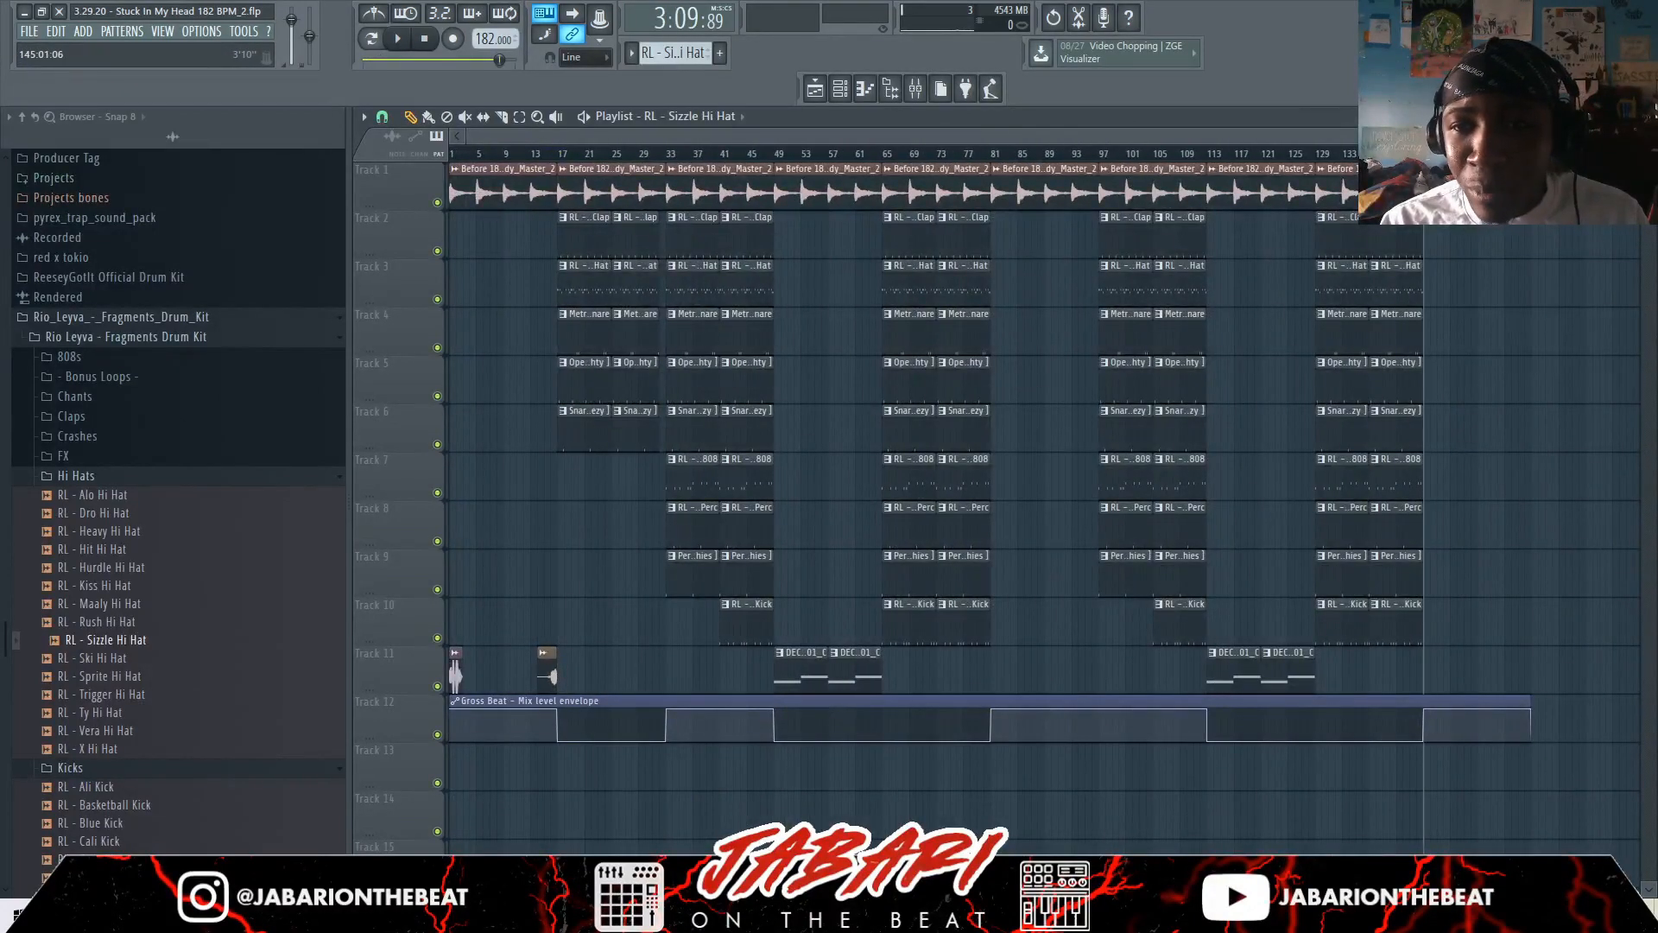